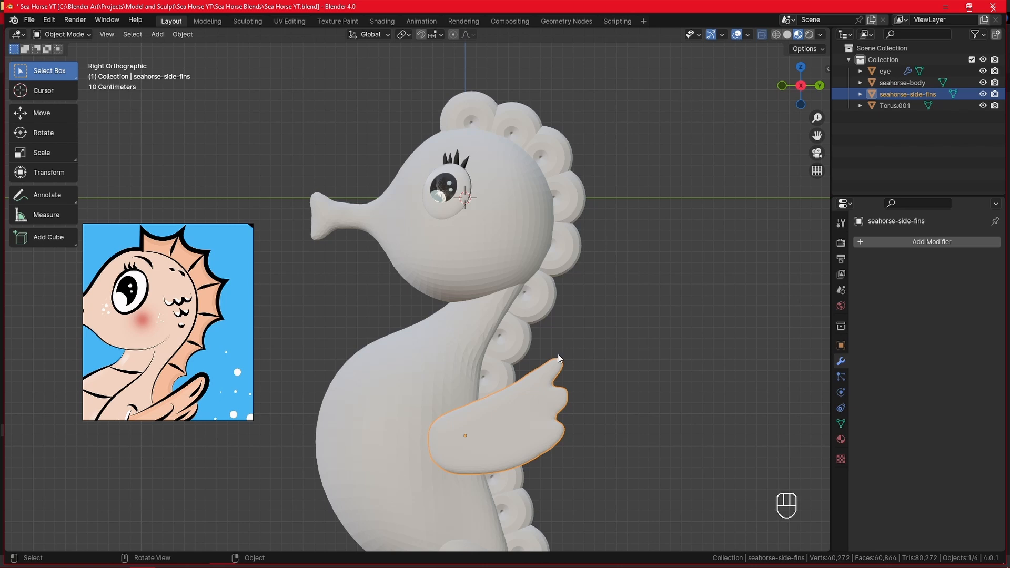
Step: Hide the side fins and open the back fin's disc chain, Torus.001, for mesh editing
{"action": "key", "text": "h"}
{"action": "left_click_drag", "start_coordinate": [582, 309], "coordinate": [511, 346], "text": "ctrl+alt"}
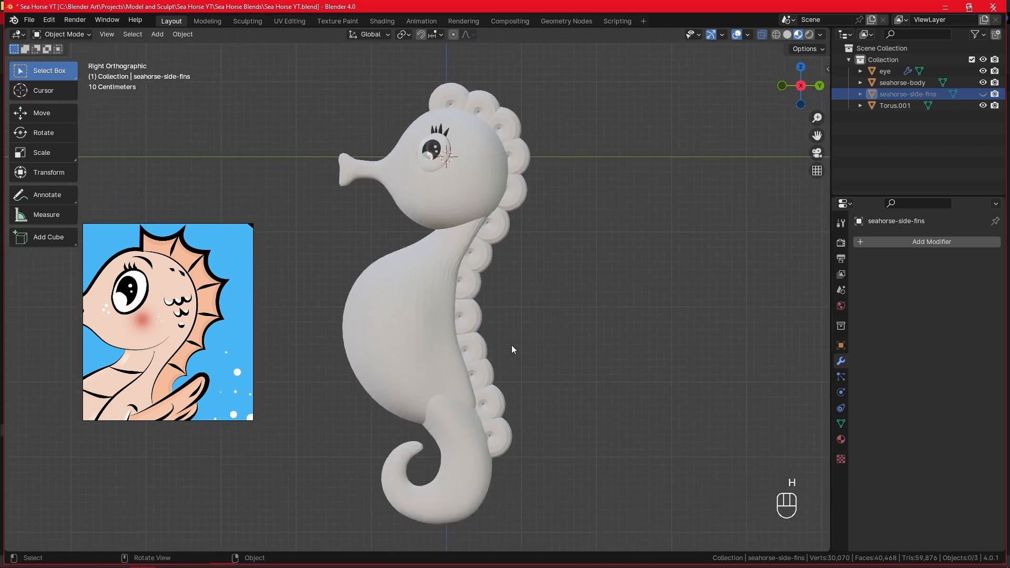
{"action": "left_click", "coordinate": [481, 351]}
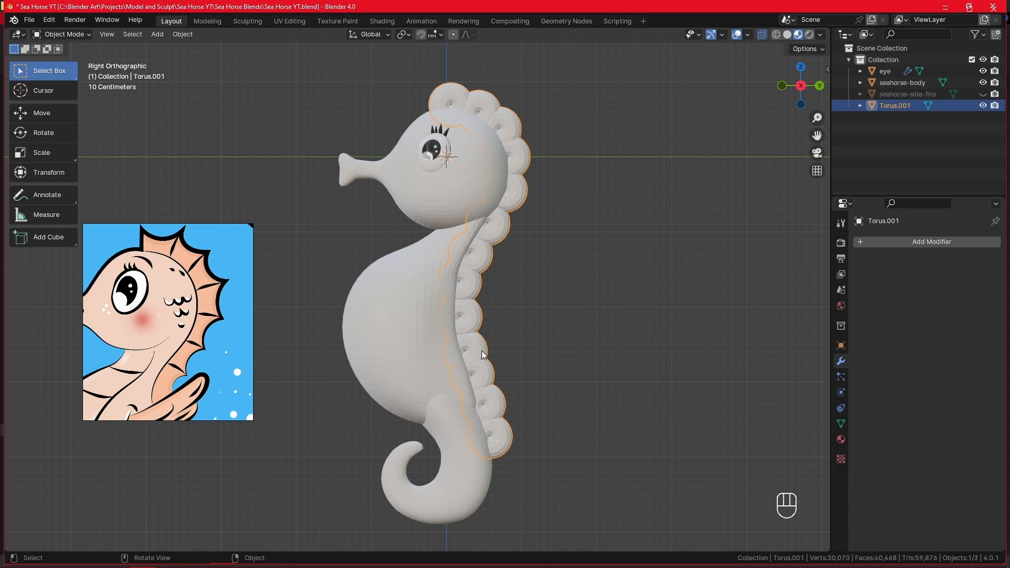
{"action": "key", "text": "Tab"}
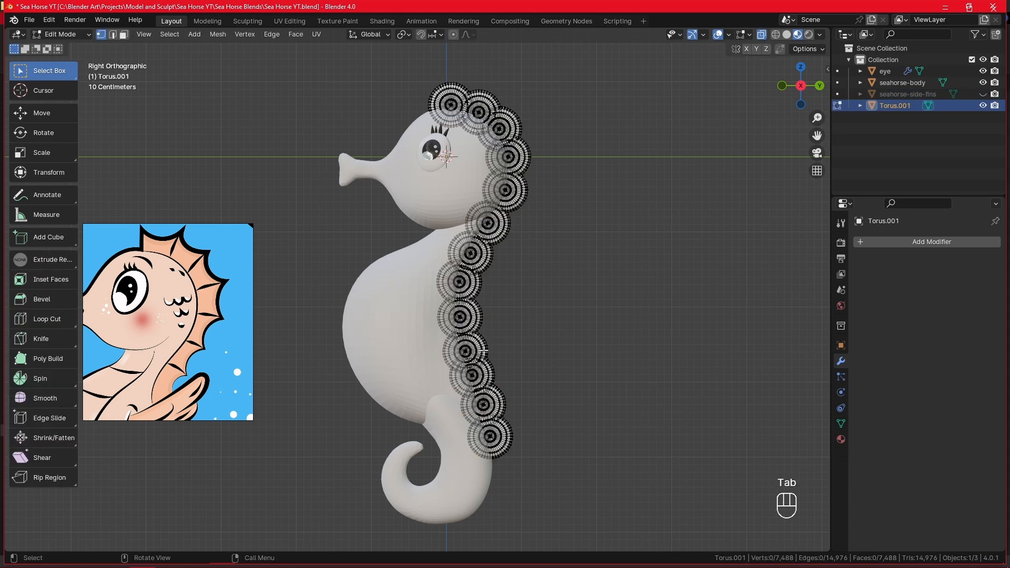
Step: Delete the vertices of the third and fourth discs from the lower end of the chain
{"action": "key", "text": "l"}
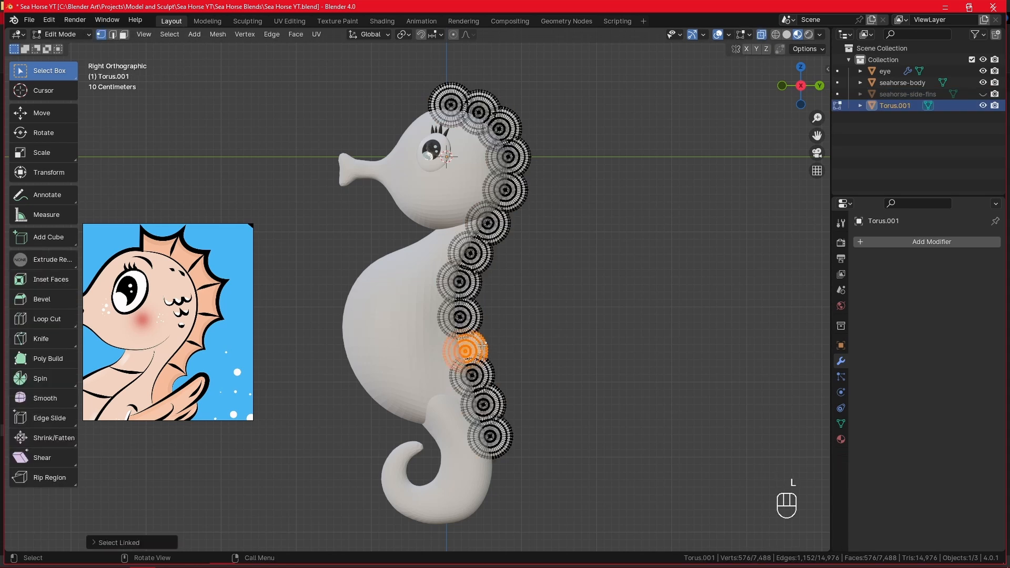
{"action": "left_click", "coordinate": [593, 244]}
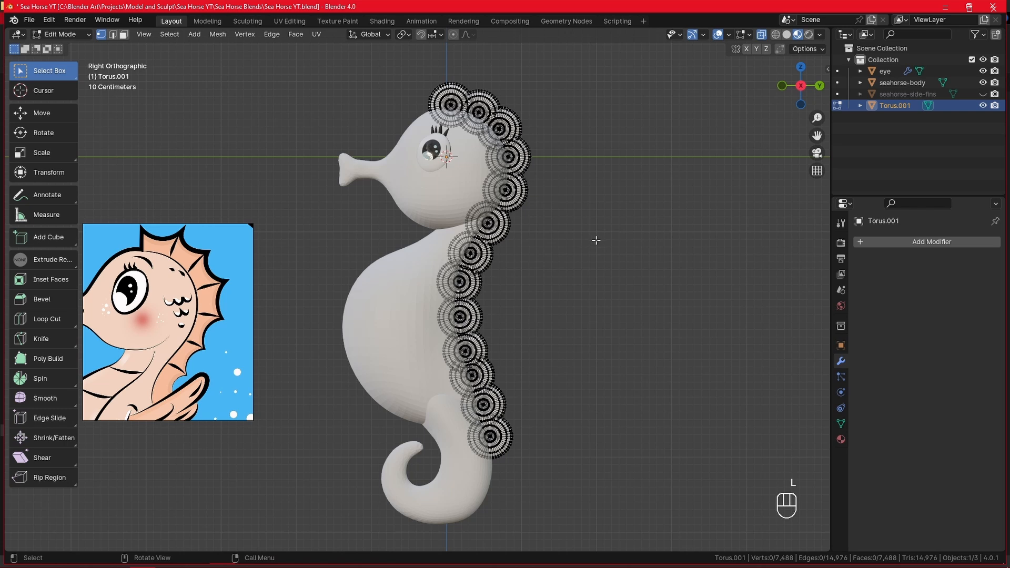
{"action": "left_click", "coordinate": [522, 197]}
{"action": "middle_click_drag", "start_coordinate": [557, 214], "coordinate": [570, 207], "text": "ctrl"}
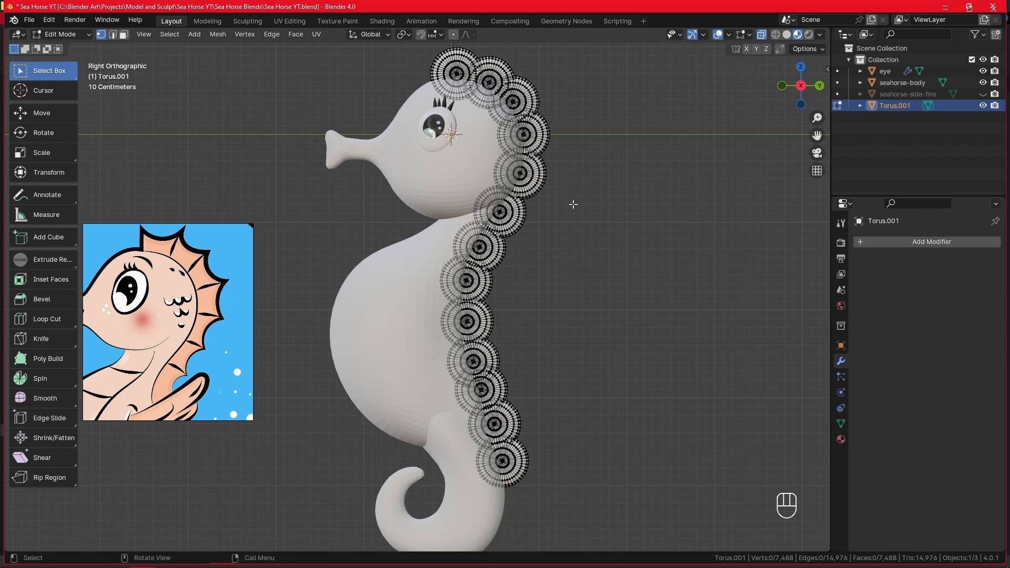
{"action": "key", "text": "l"}
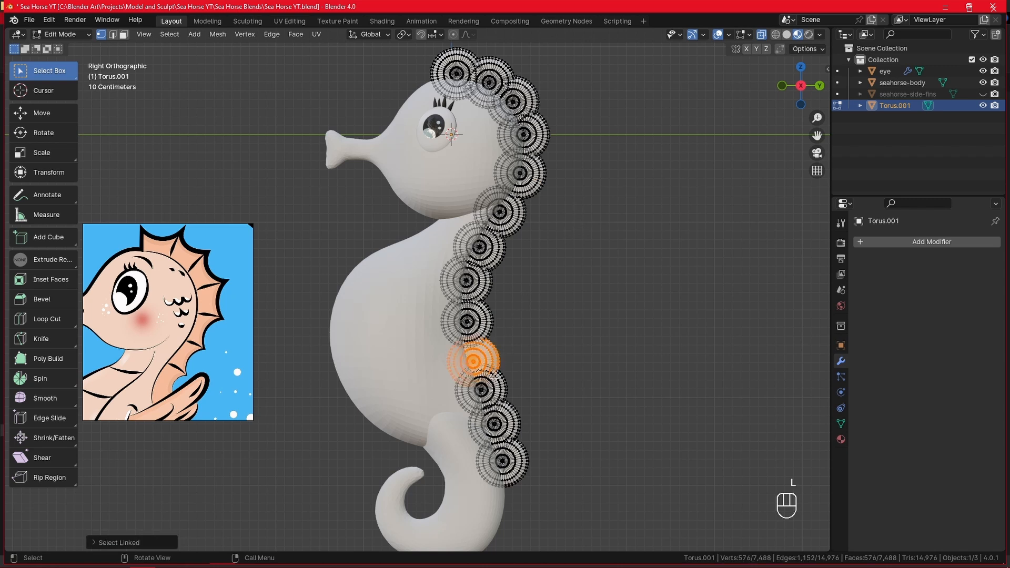
{"action": "key", "text": "l"}
{"action": "key", "text": "x"}
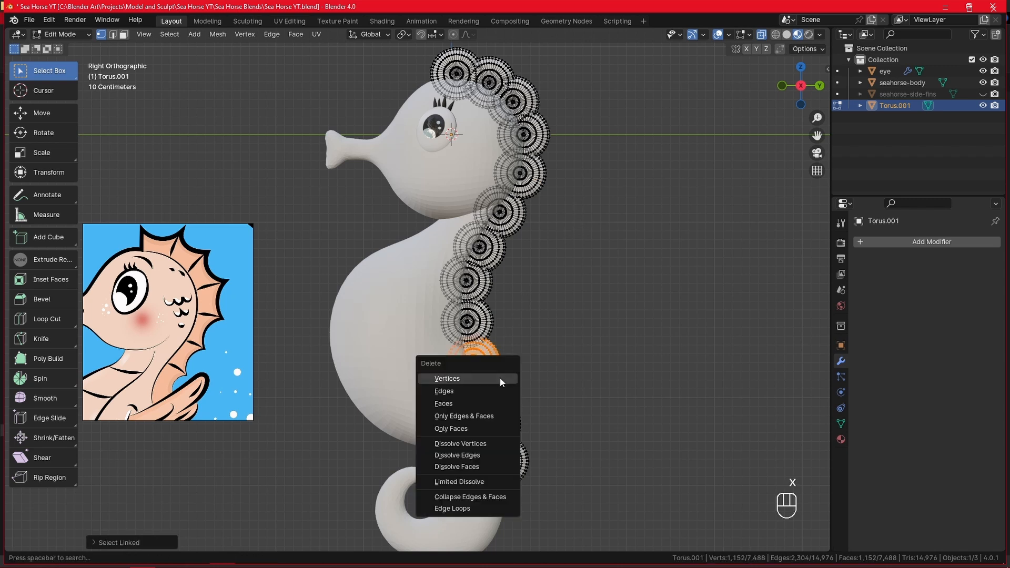
{"action": "left_click", "coordinate": [500, 379]}
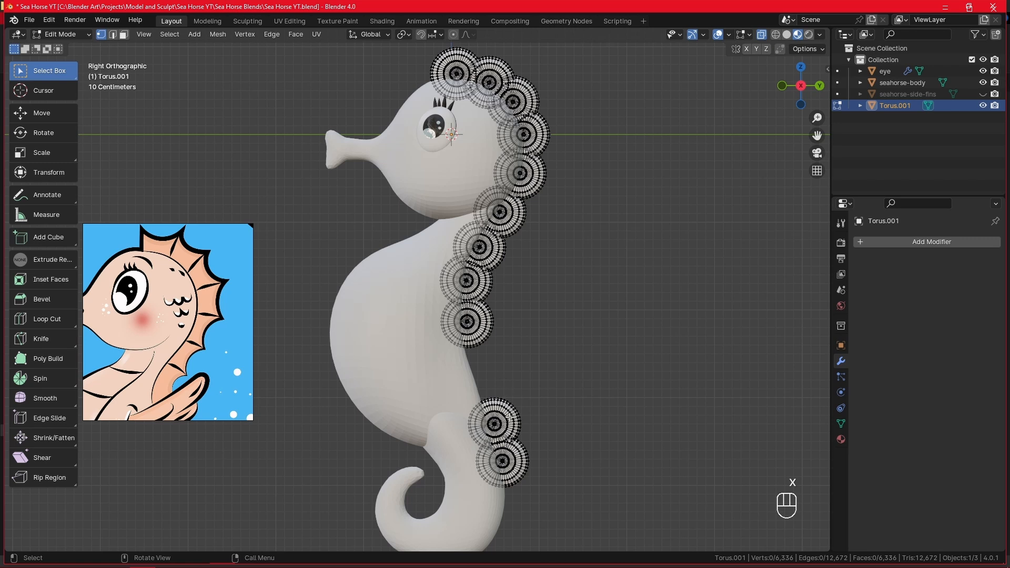
Step: Shift the disc just above the gap slightly down, and move it together with the disc above it further down the back
{"action": "key", "text": "l"}
{"action": "key", "text": "ctrl+z"}
{"action": "key", "text": "l"}
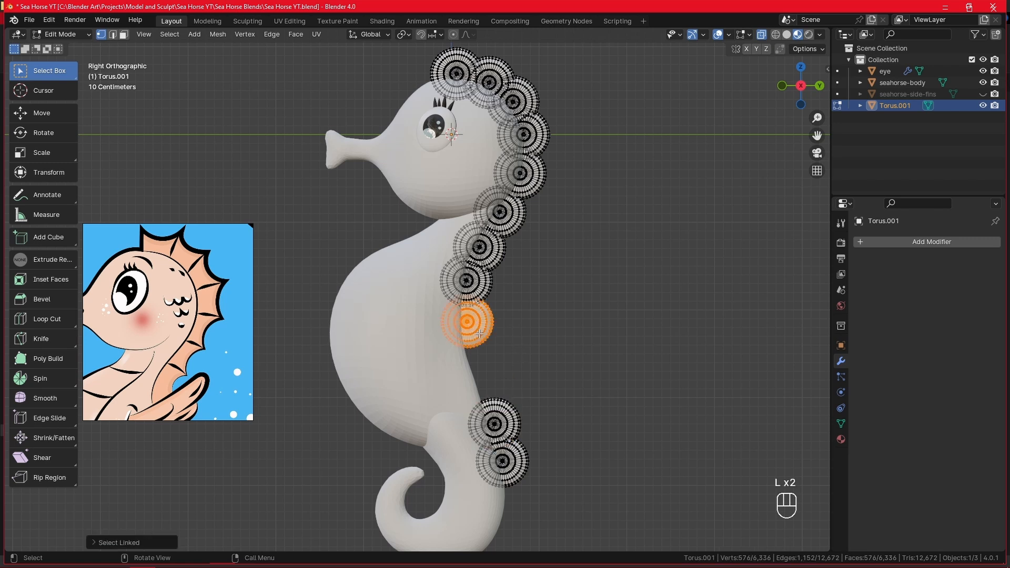
{"action": "key", "text": "g"}
{"action": "left_click", "coordinate": [479, 327]}
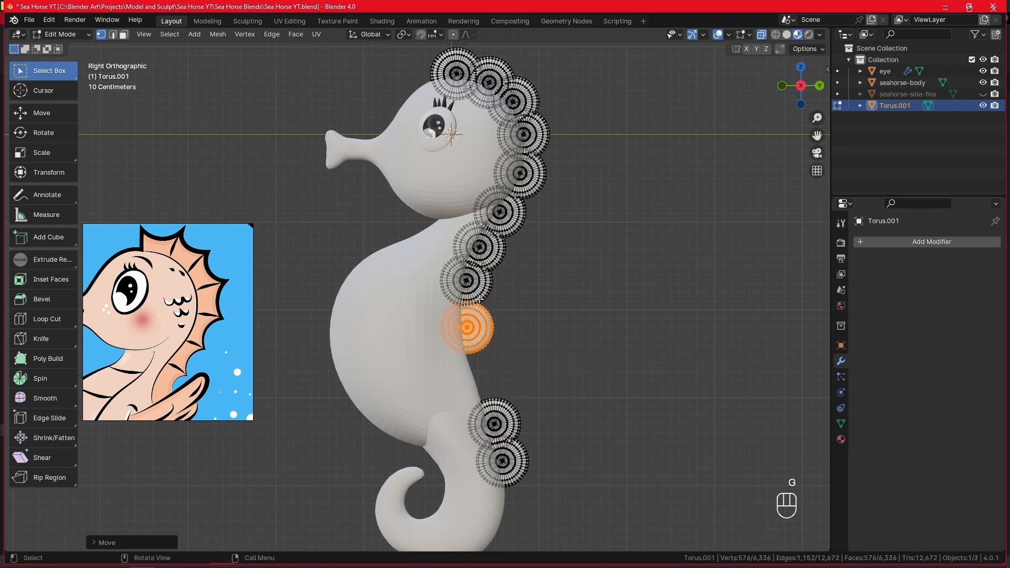
{"action": "key", "text": "l"}
{"action": "key", "text": "g"}
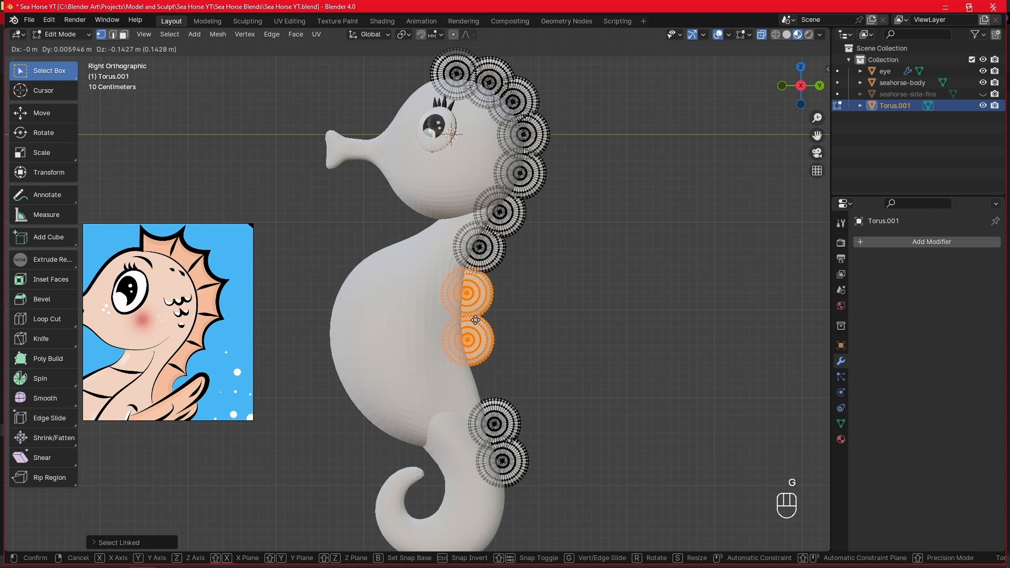
{"action": "left_click", "coordinate": [476, 313]}
Step: Move the three discs directly above the gap slightly down and towards the body as one group
{"action": "left_click", "coordinate": [489, 266]}
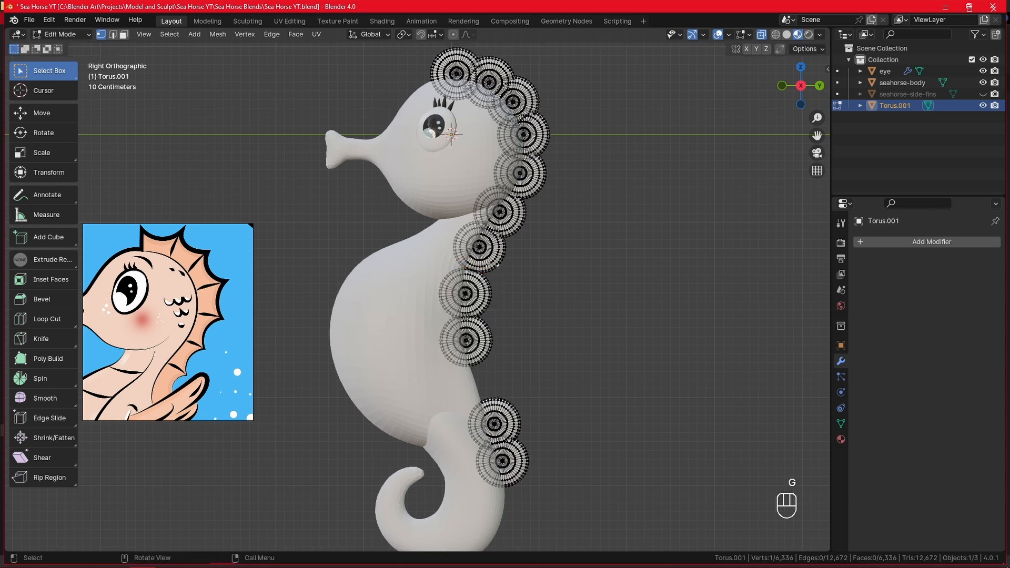
{"action": "key", "text": "l"}
{"action": "key", "text": "l"}
{"action": "key", "text": "l"}
{"action": "key", "text": "g"}
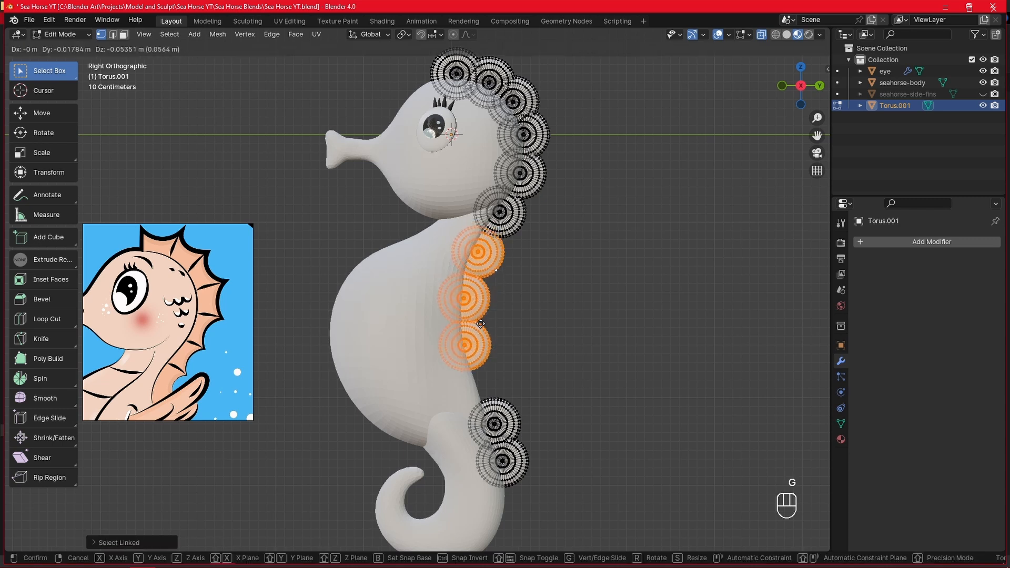
{"action": "left_click", "coordinate": [480, 327]}
Step: Move the two lowest discs up one after the other to close the gap in the chain, and return to Object Mode
{"action": "left_click", "coordinate": [501, 409]}
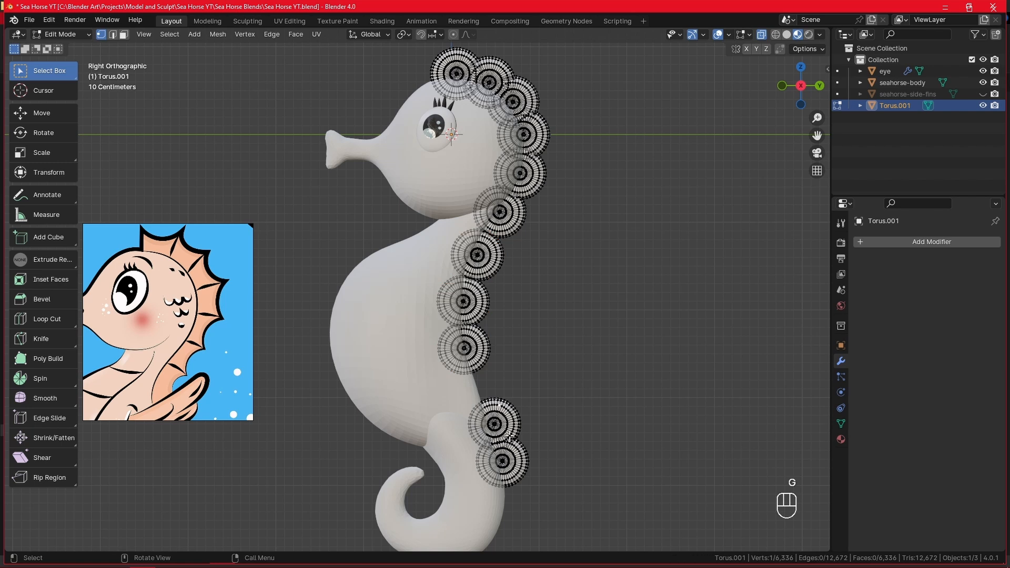
{"action": "key", "text": "l"}
{"action": "key", "text": "g"}
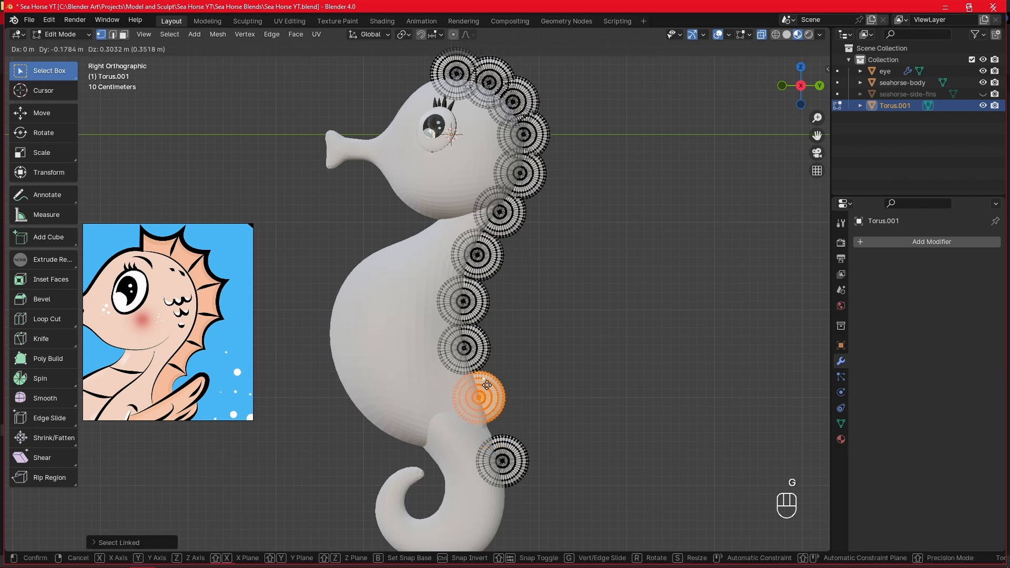
{"action": "left_click", "coordinate": [489, 387]}
{"action": "left_click", "coordinate": [510, 438]}
{"action": "key", "text": "l"}
{"action": "key", "text": "g"}
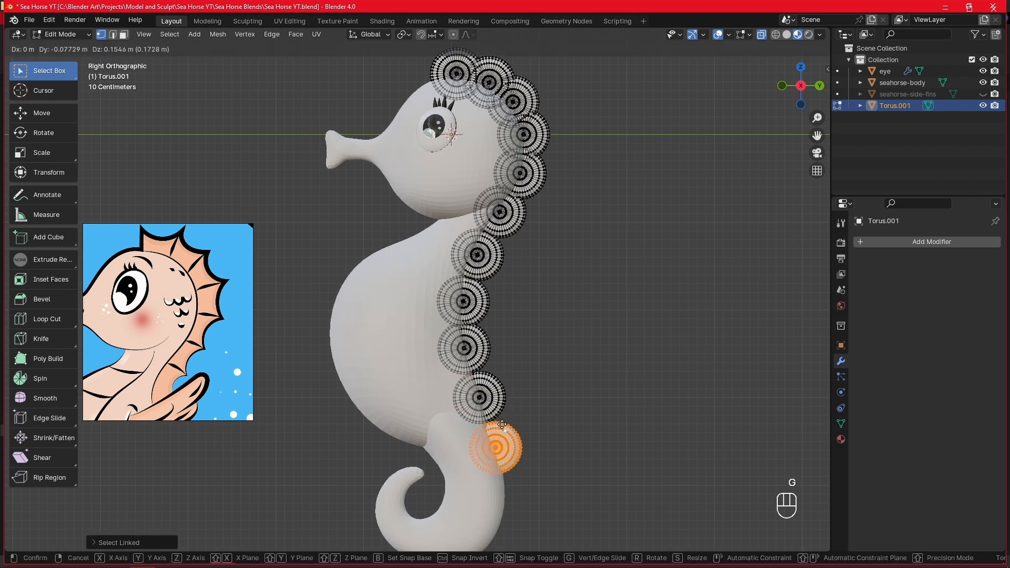
{"action": "left_click", "coordinate": [500, 421]}
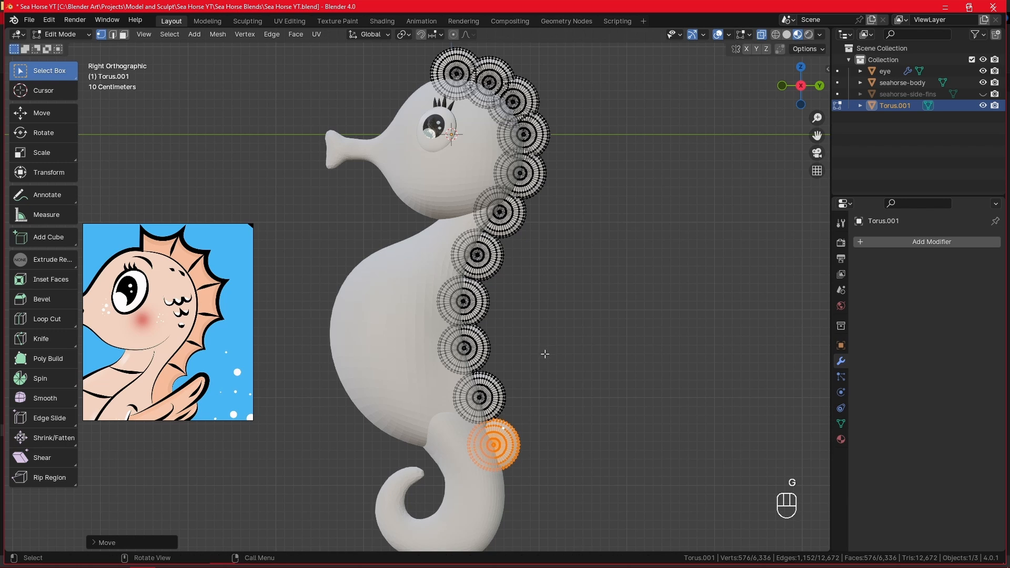
{"action": "key", "text": "Tab"}
{"action": "left_click", "coordinate": [553, 282]}
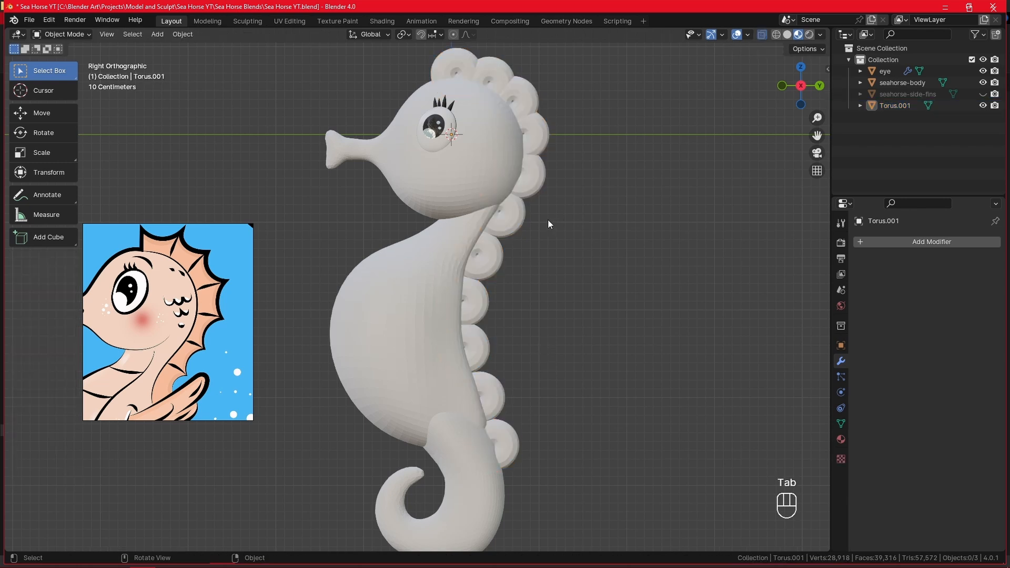
Step: Hide the eye, the seahorse body and the disc chain Torus.001
{"action": "scroll", "coordinate": [548, 220], "scroll_direction": "down", "scroll_amount": 2}
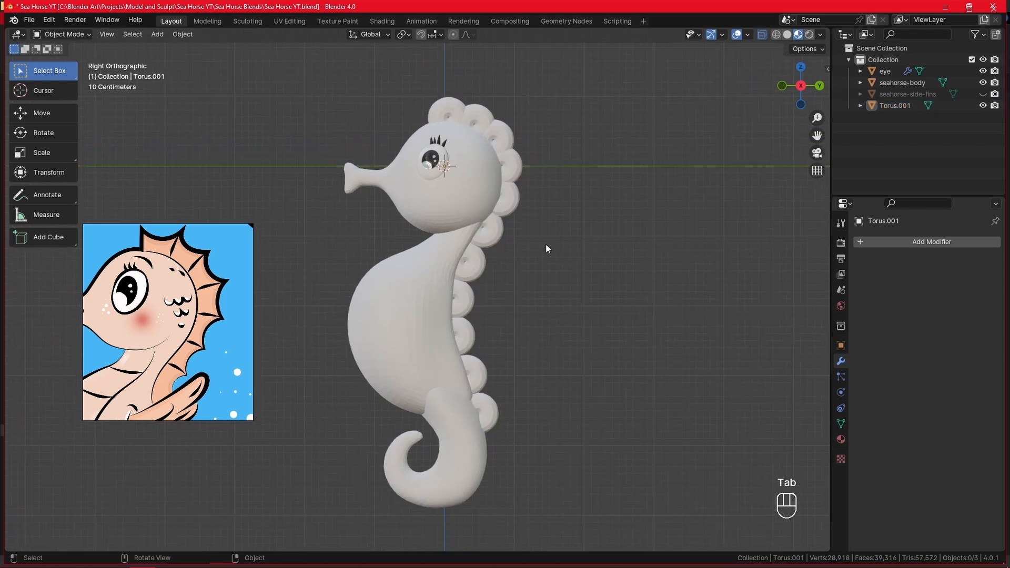
{"action": "left_click", "coordinate": [983, 71]}
{"action": "left_click", "coordinate": [983, 83]}
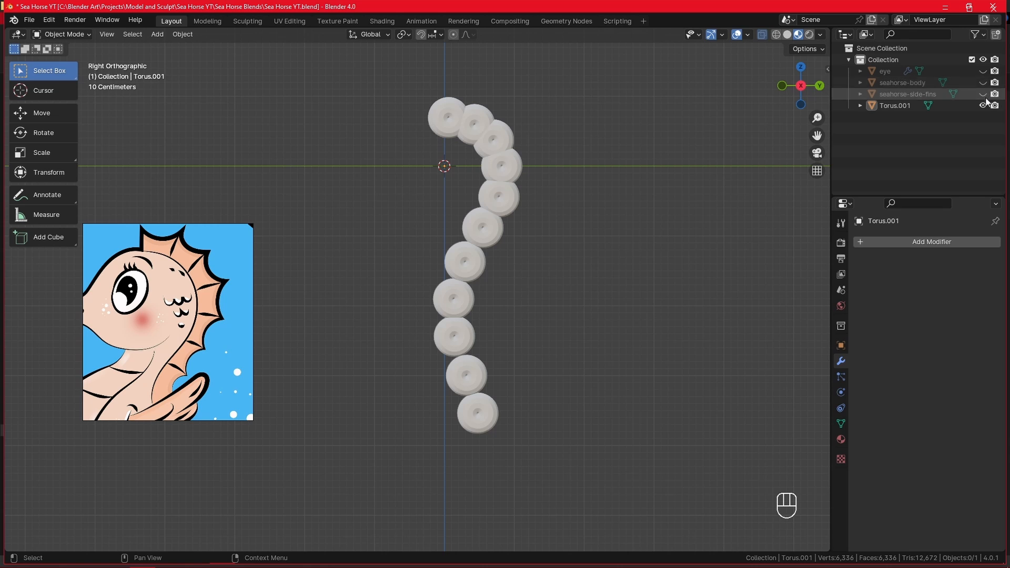
{"action": "left_click", "coordinate": [982, 105]}
Step: Add a mesh plane and rotate its geometry 90° about the global Y axis in Edit Mode
{"action": "key", "text": "shift+a"}
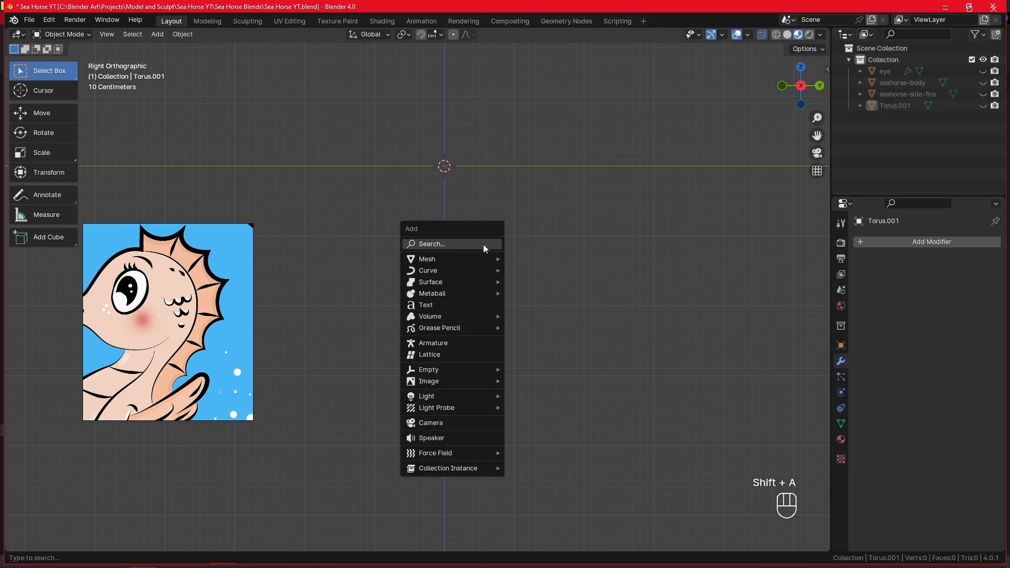
{"action": "mouse_move", "coordinate": [483, 259]}
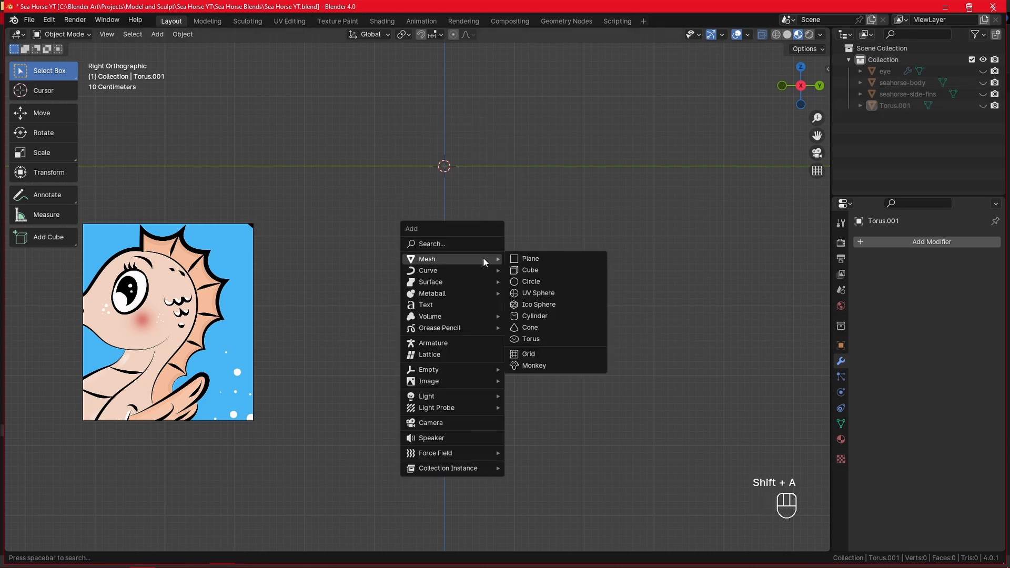
{"action": "left_click", "coordinate": [544, 259]}
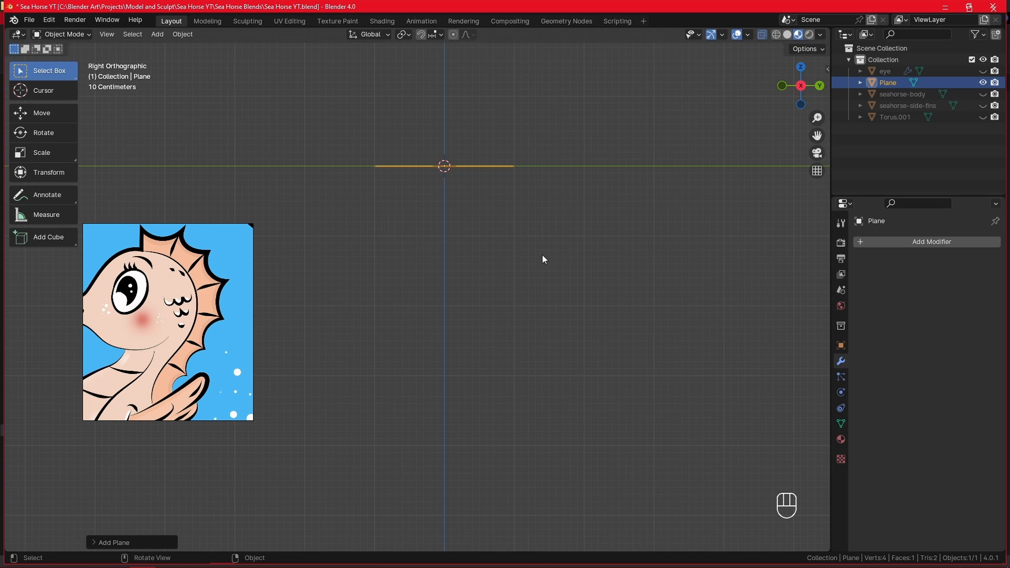
{"action": "middle_click_drag", "start_coordinate": [518, 229], "coordinate": [524, 293], "text": "shift"}
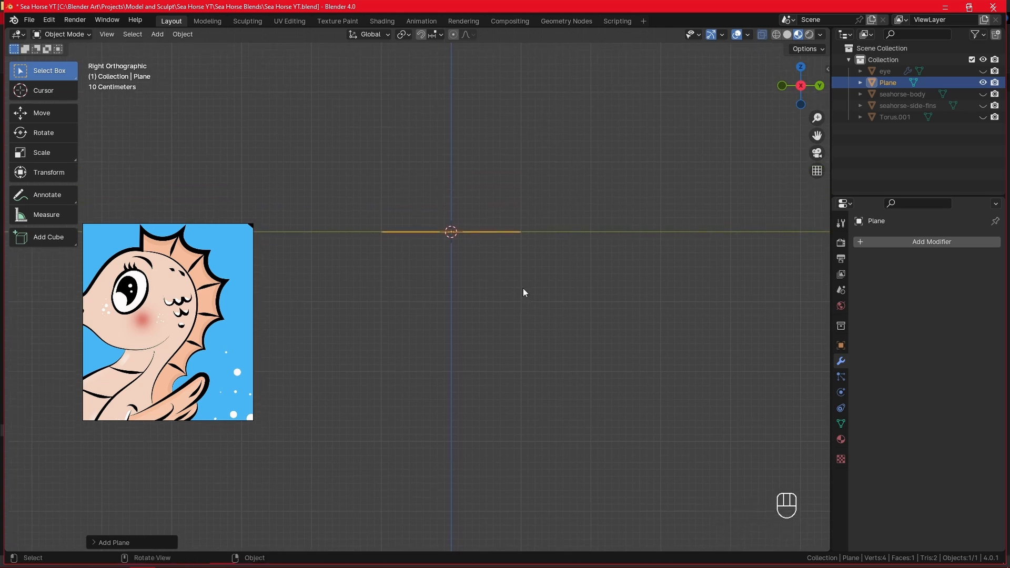
{"action": "key", "text": "Tab"}
{"action": "key", "text": "r"}
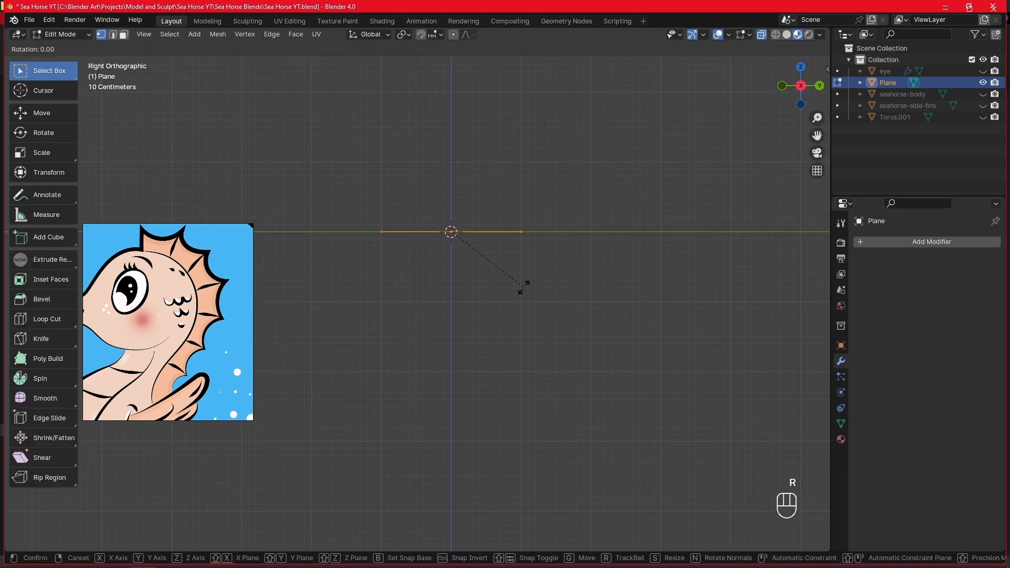
{"action": "type", "text": "90"}
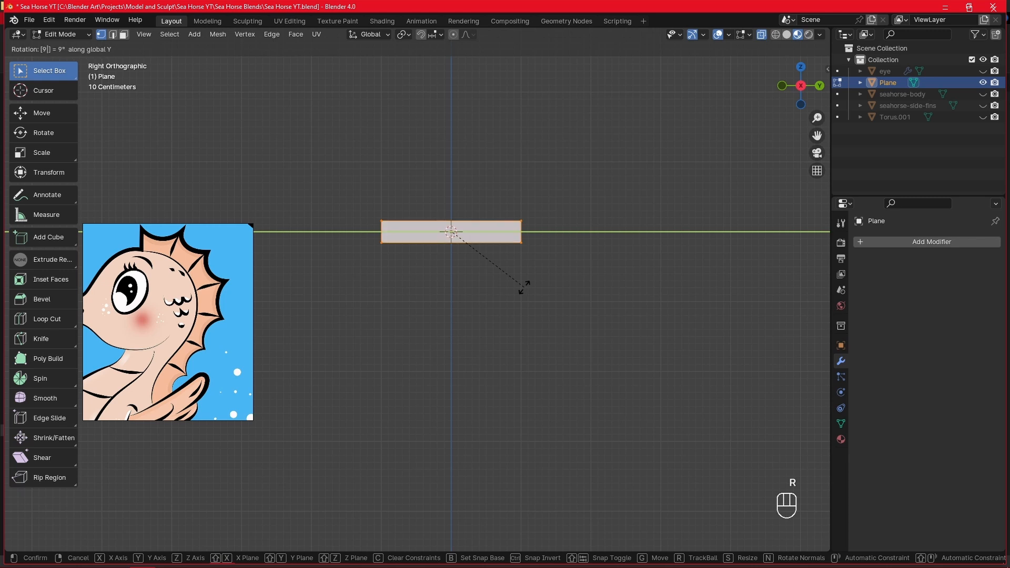
{"action": "key", "text": "Return"}
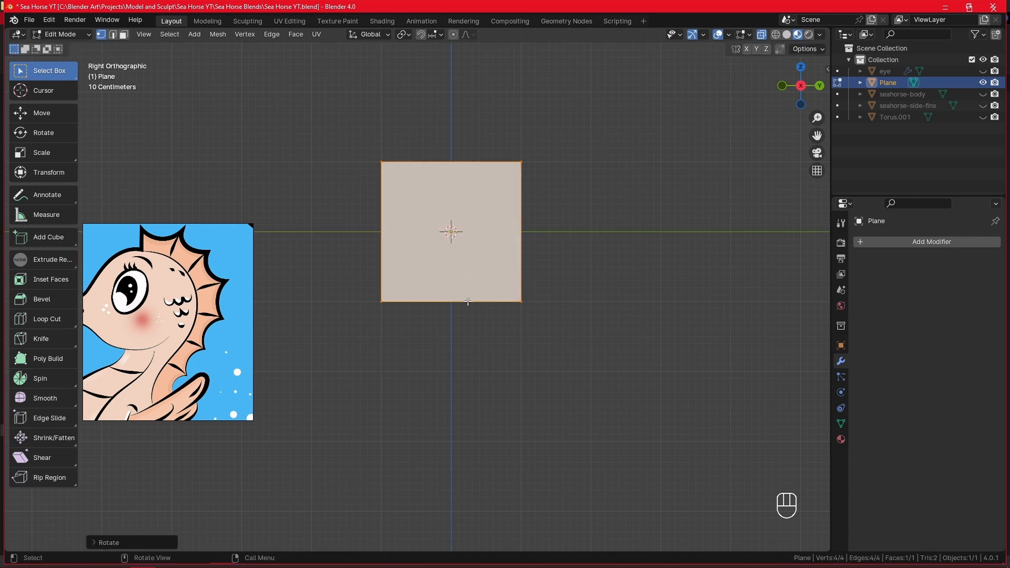
Step: Add one vertical loop cut through the exact centre of the plane
{"action": "left_click", "coordinate": [201, 308]}
{"action": "middle_click_drag", "start_coordinate": [201, 308], "coordinate": [198, 335]}
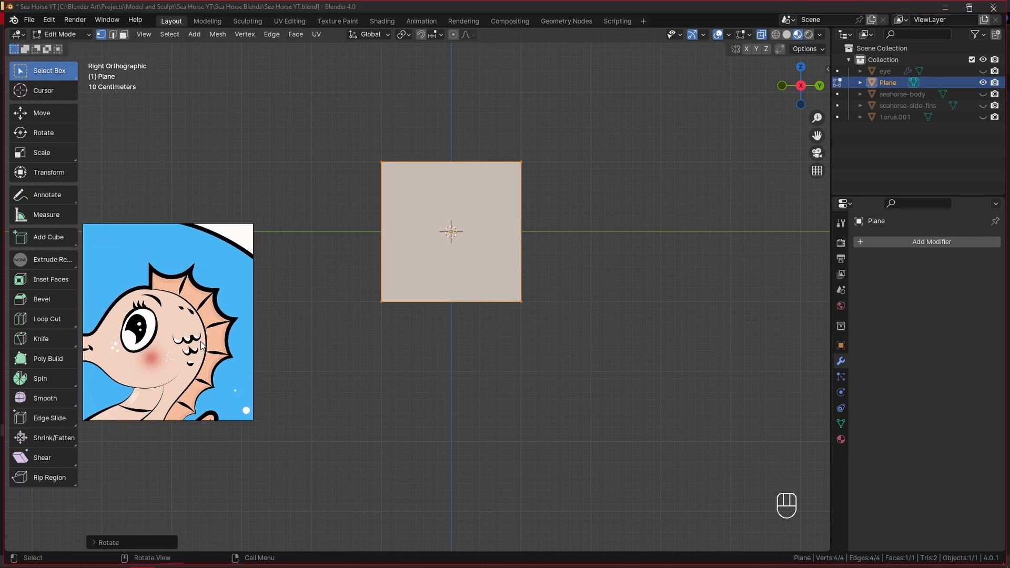
{"action": "left_click", "coordinate": [581, 200]}
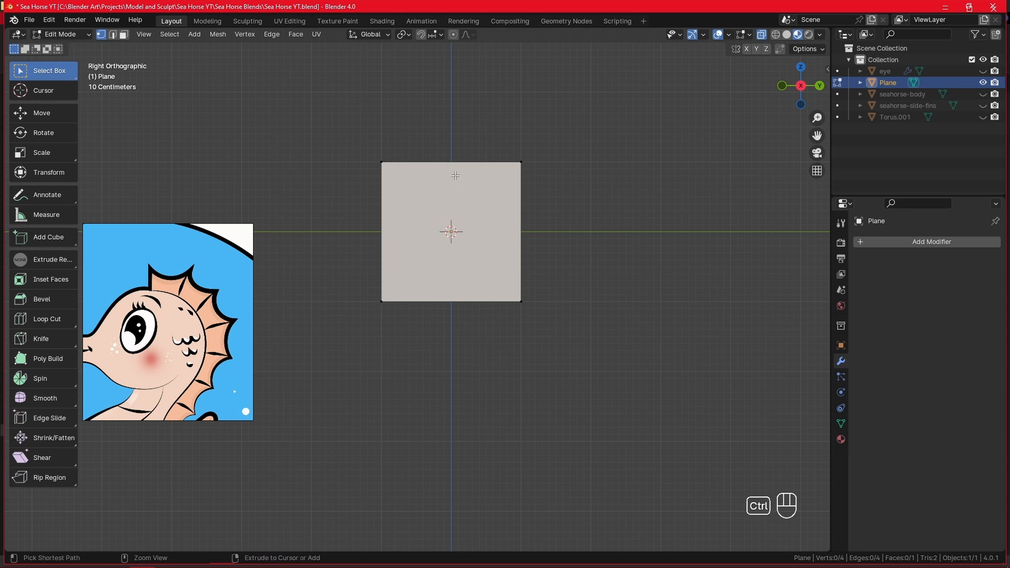
{"action": "key", "text": "ctrl+r"}
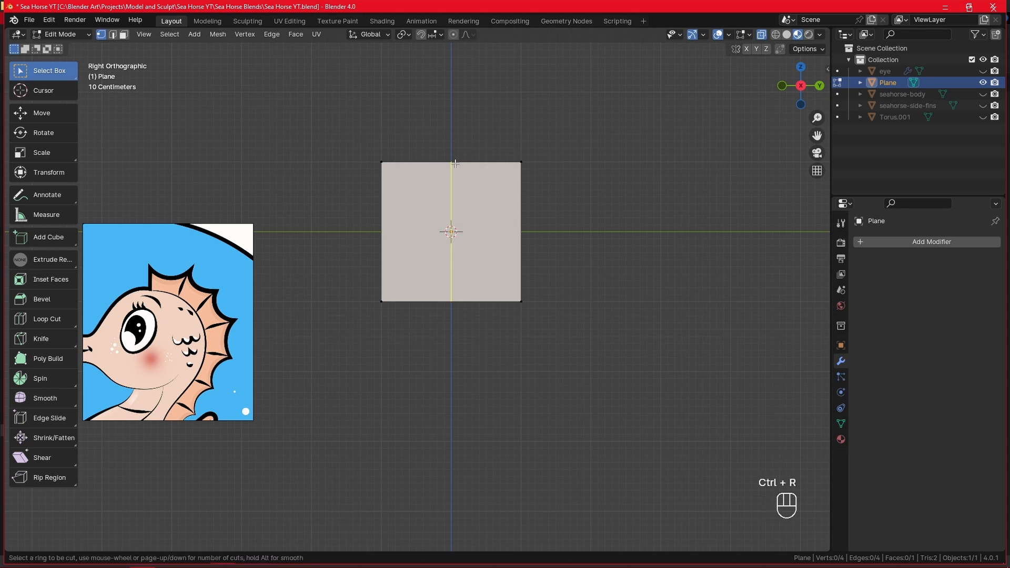
{"action": "left_click", "coordinate": [455, 164]}
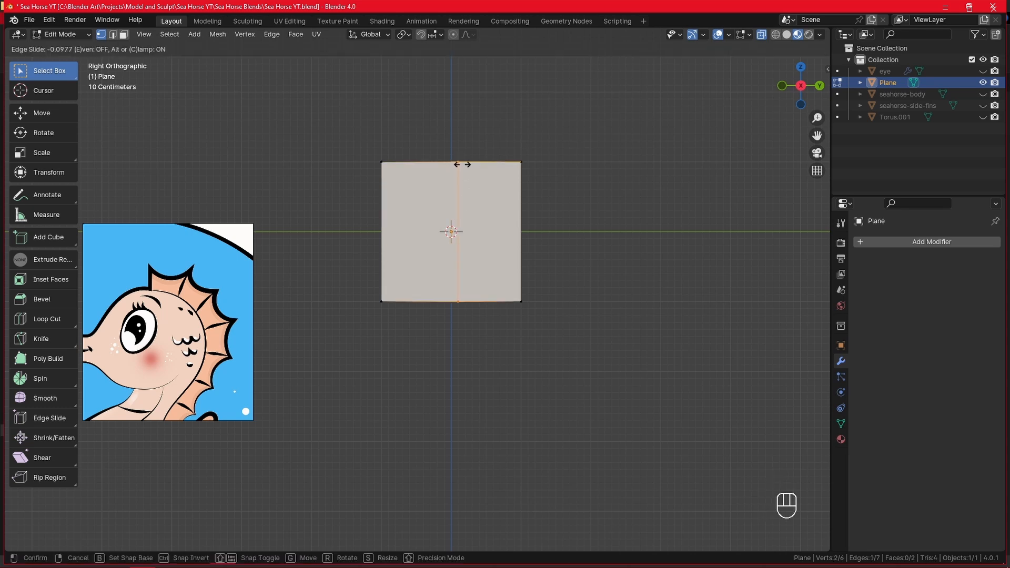
{"action": "right_click", "coordinate": [474, 160]}
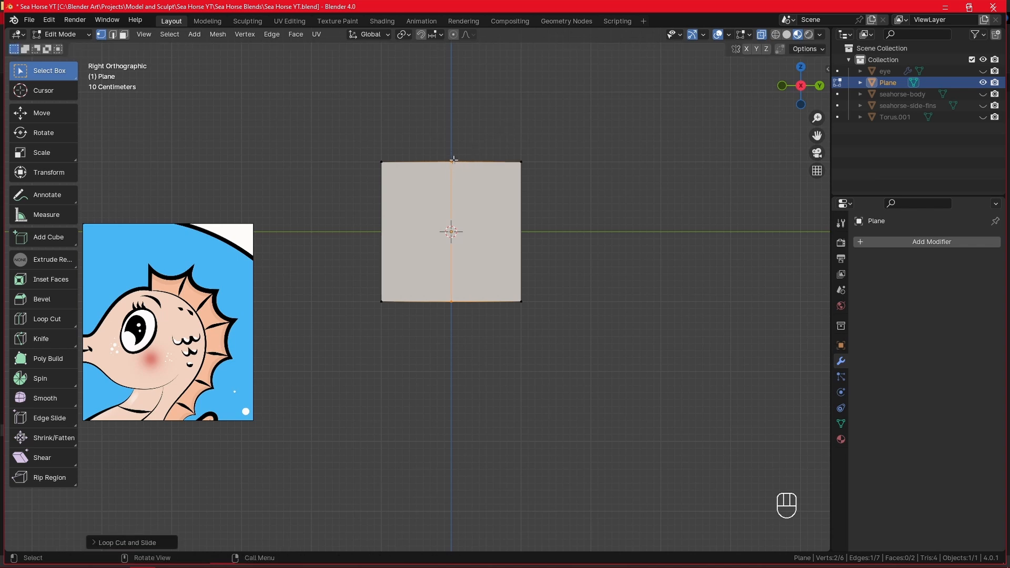
Step: Lower the plane's top middle vertex about 0.34 m along global Z to form a V-shaped notch
{"action": "left_click", "coordinate": [452, 160]}
{"action": "key", "text": "g"}
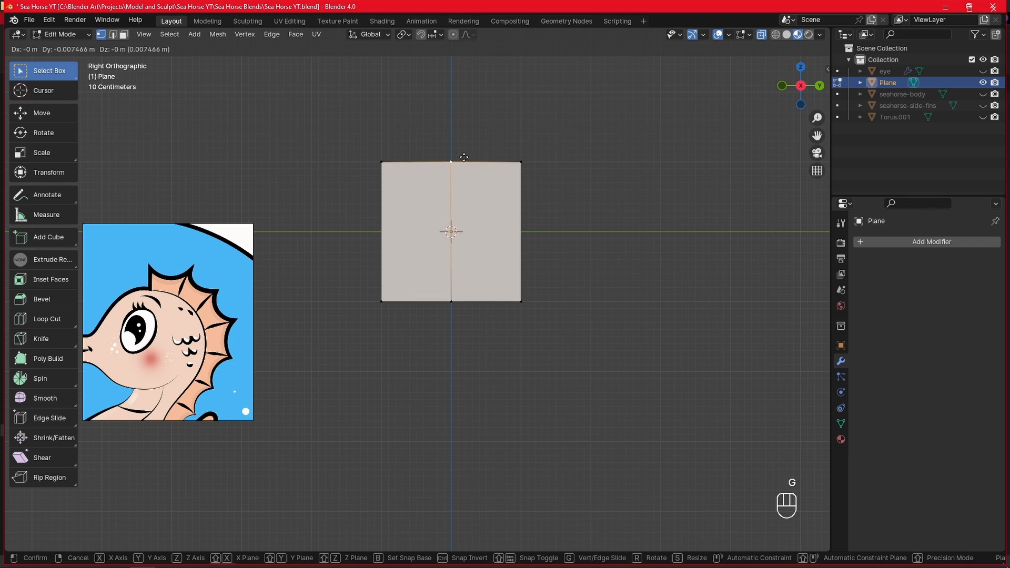
{"action": "key", "text": "y"}
{"action": "key", "text": "z"}
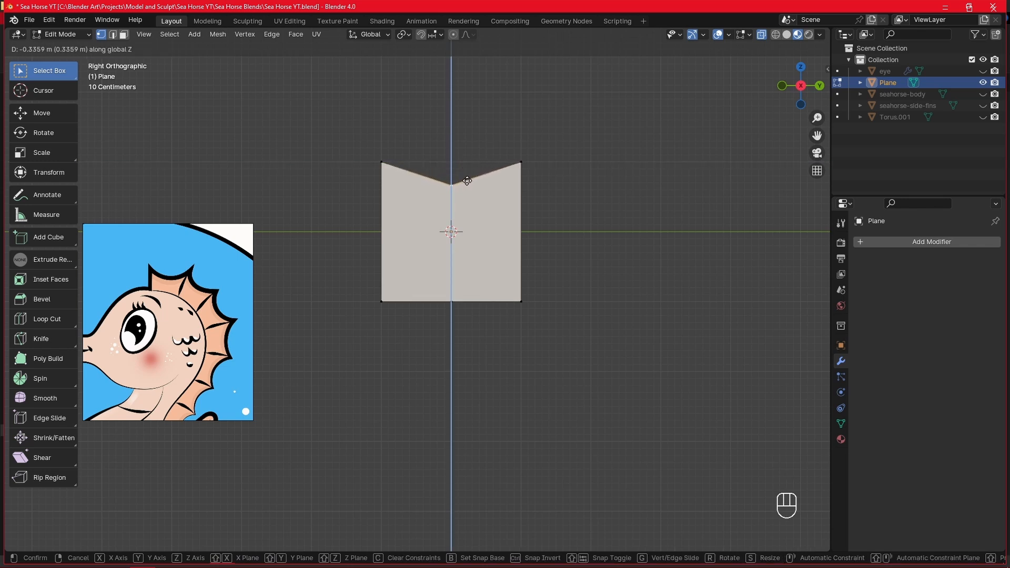
{"action": "left_click", "coordinate": [467, 181]}
{"action": "left_click", "coordinate": [481, 136]}
Step: Add a centred vertical loop cut in each half of the notched plane
{"action": "key", "text": "ctrl+r"}
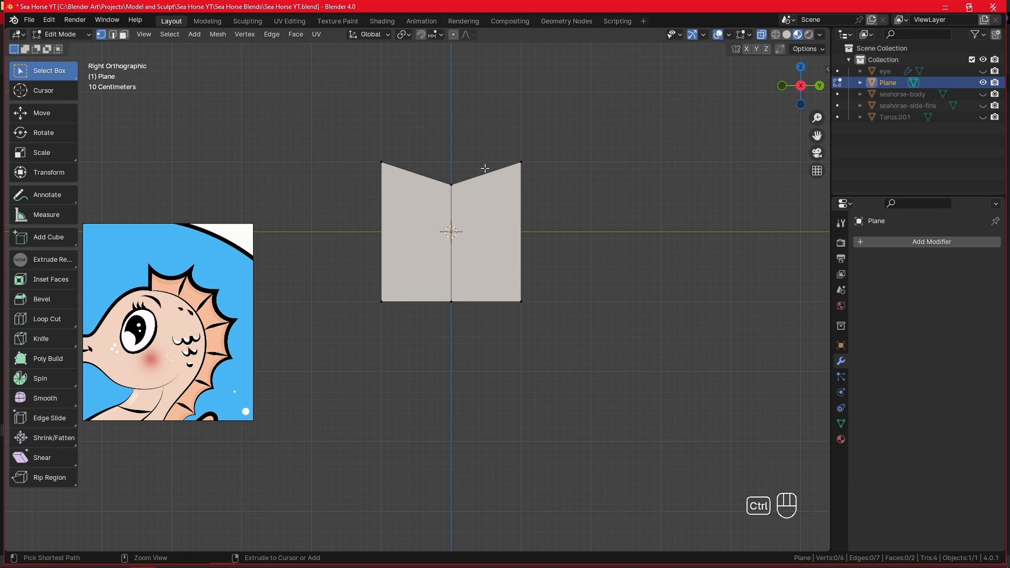
{"action": "left_click", "coordinate": [486, 171]}
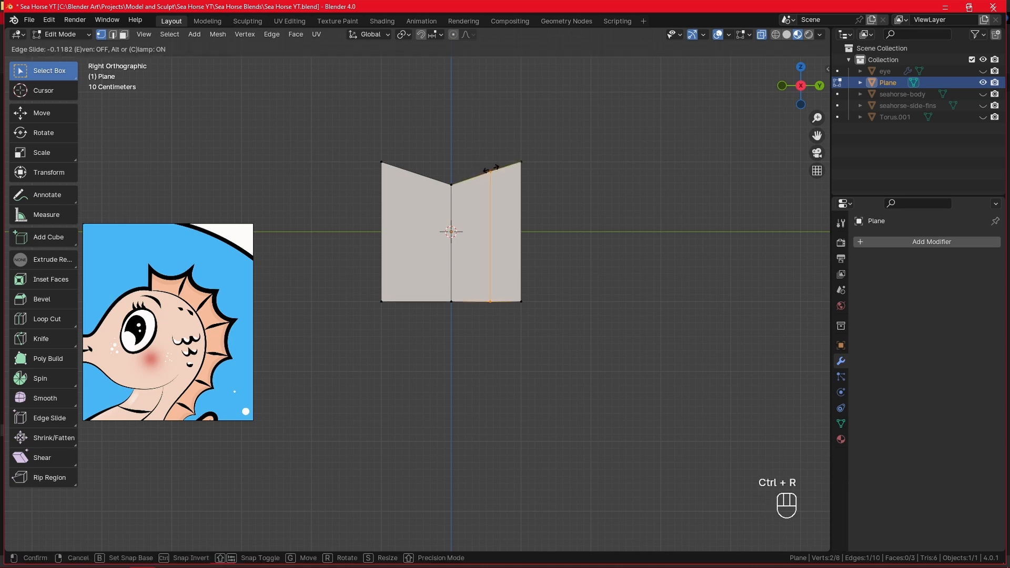
{"action": "right_click", "coordinate": [498, 160]}
{"action": "key", "text": "ctrl+r"}
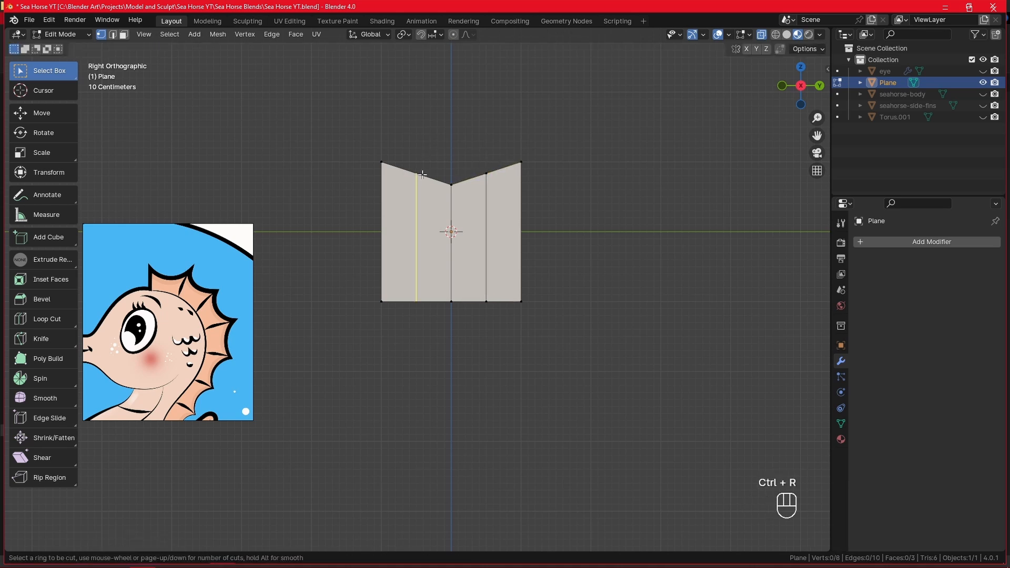
{"action": "left_click", "coordinate": [419, 169]}
{"action": "right_click", "coordinate": [420, 166]}
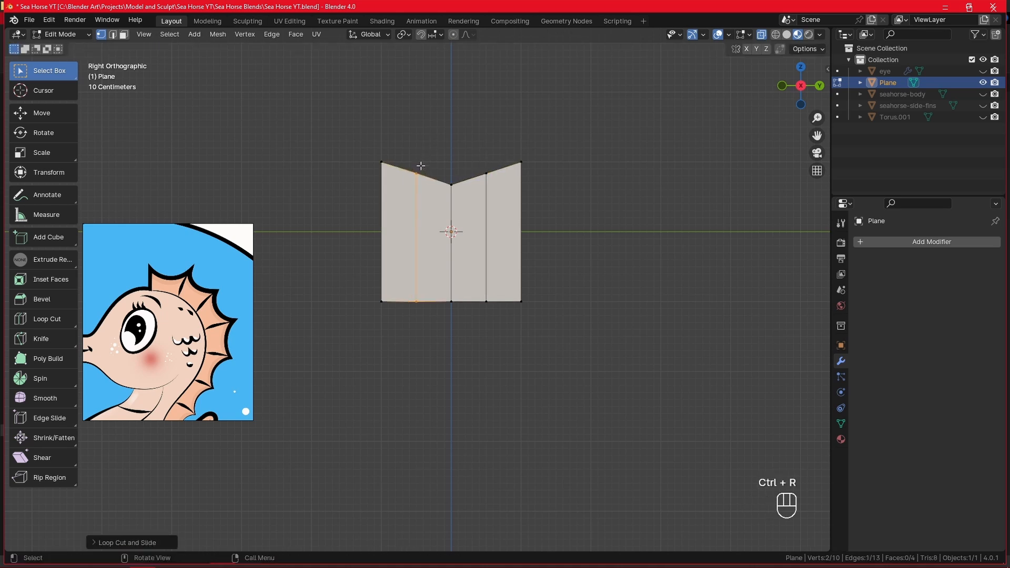
Step: Lower the top vertices of the two new loop cuts together about 0.07 m along global Z to round the notch
{"action": "left_click", "coordinate": [487, 171]}
{"action": "left_click", "coordinate": [415, 172], "text": "shift"}
{"action": "key", "text": "g"}
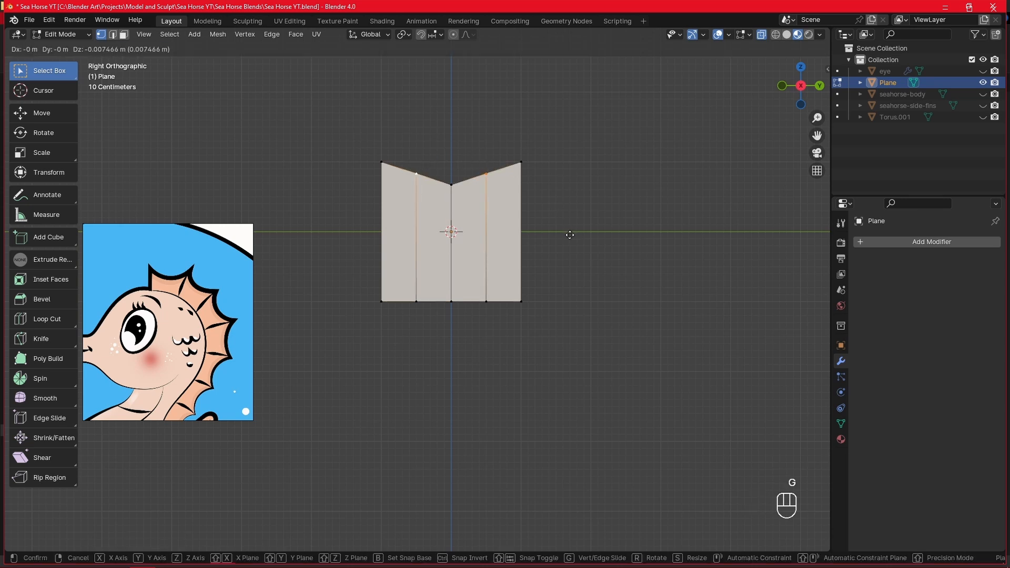
{"action": "key", "text": "z"}
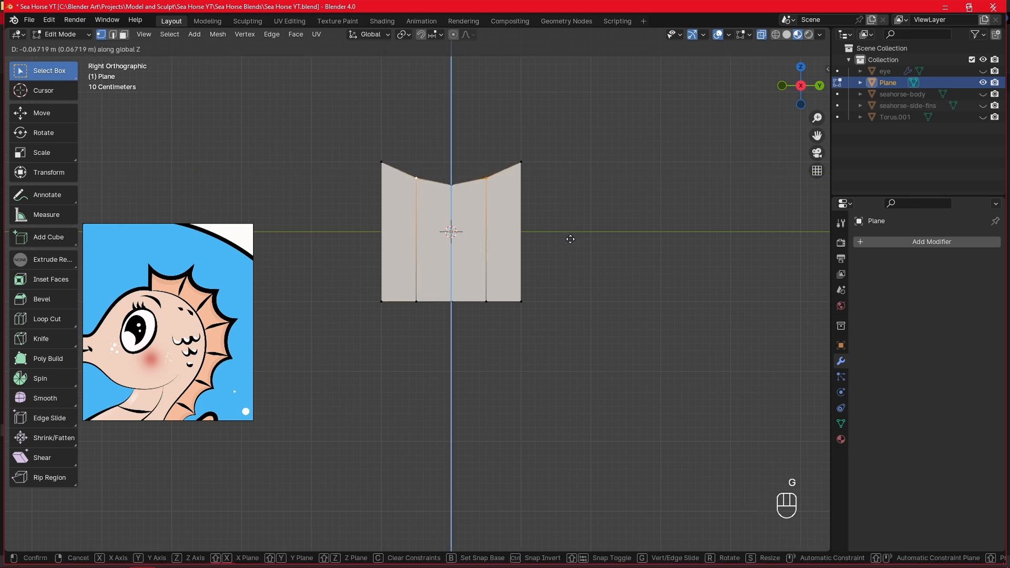
{"action": "left_click", "coordinate": [570, 240]}
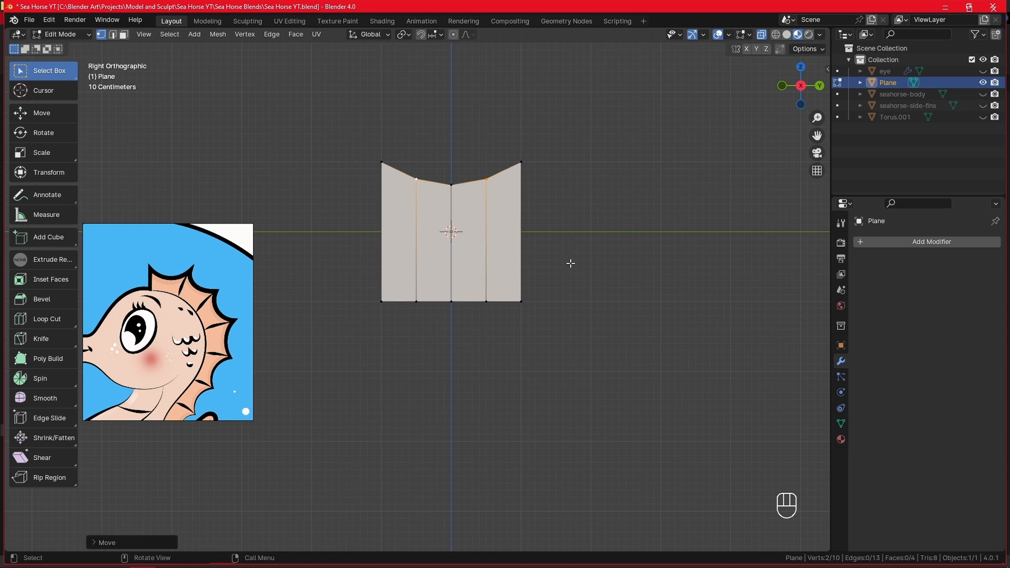
{"action": "key", "text": "alt+a"}
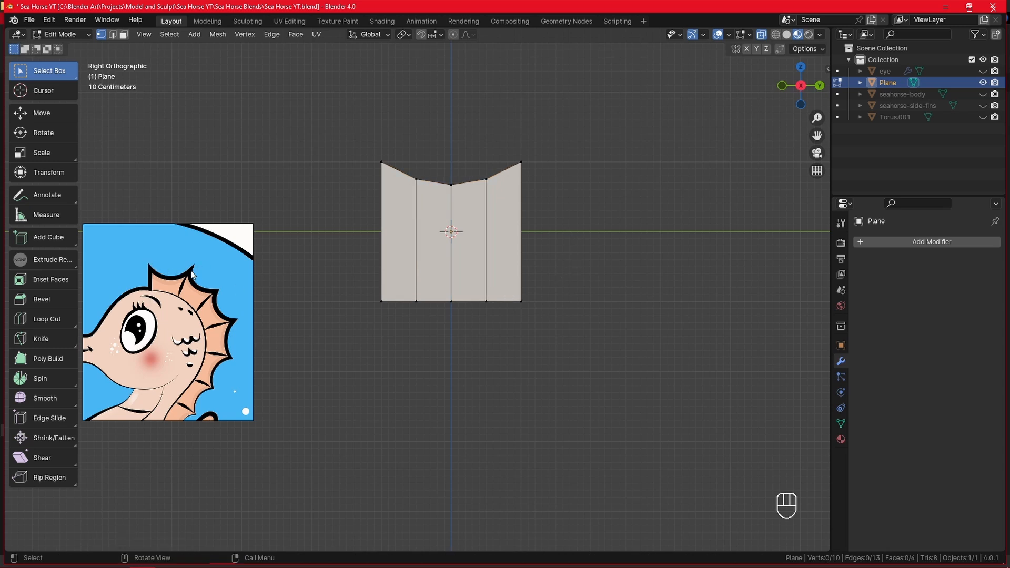
Step: Scale the plane's bottom row of vertices to about 0.91 along global Y, and return to Object Mode
{"action": "left_click_drag", "start_coordinate": [369, 279], "coordinate": [588, 313], "text": "shift"}
{"action": "key", "text": "s"}
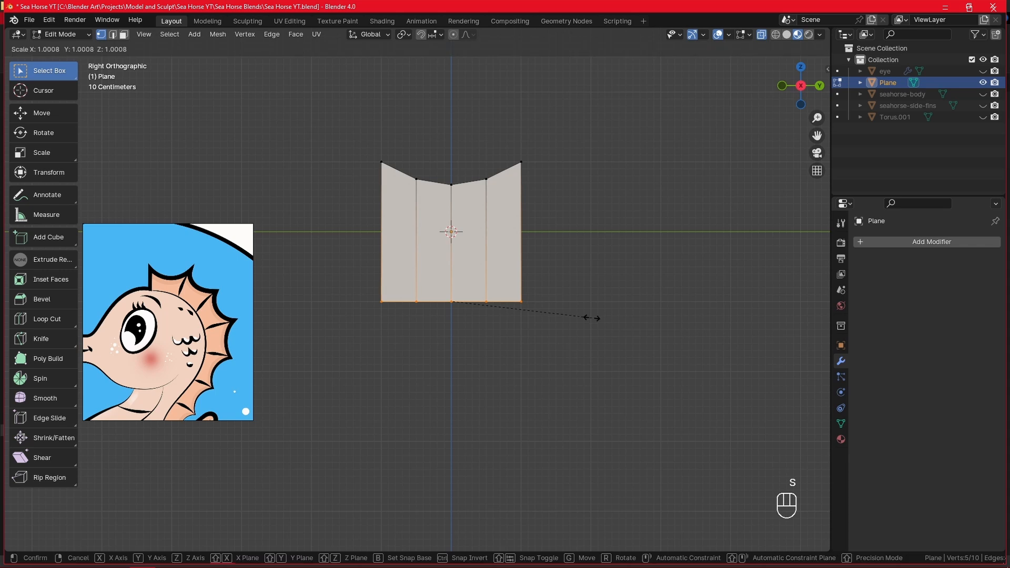
{"action": "key", "text": "y"}
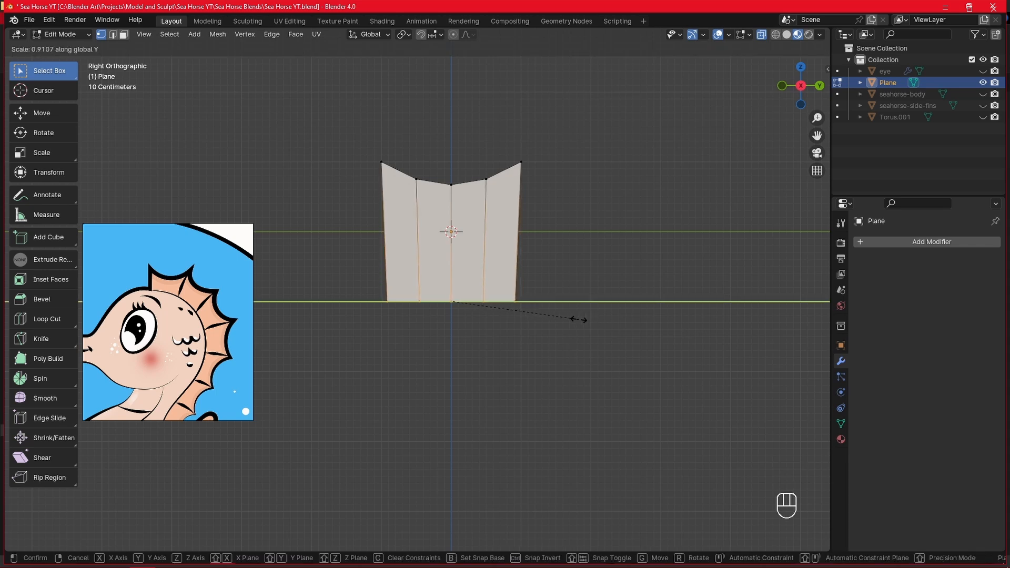
{"action": "left_click", "coordinate": [578, 319]}
{"action": "key", "text": "alt+a"}
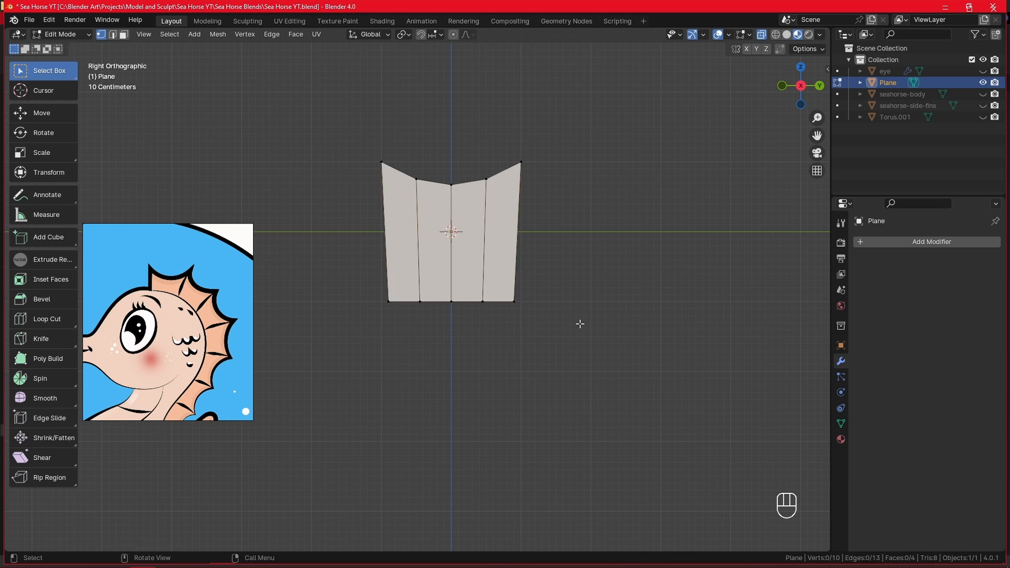
{"action": "key", "text": "Tab"}
Step: Add a Solidify modifier to the plane and set its offset to 0
{"action": "left_click_drag", "start_coordinate": [558, 323], "coordinate": [495, 315], "text": "alt"}
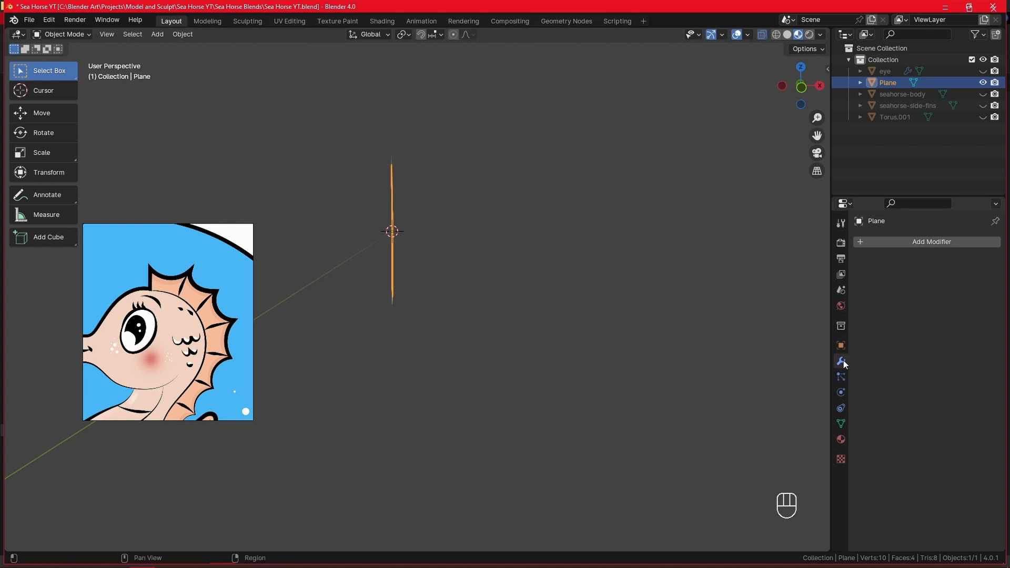
{"action": "left_click", "coordinate": [875, 242]}
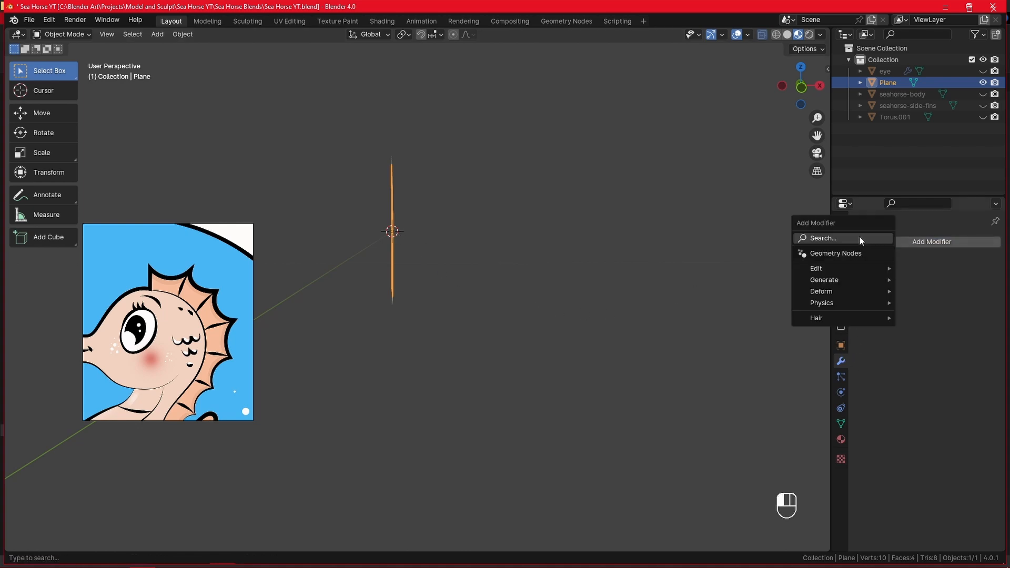
{"action": "left_click", "coordinate": [859, 237]}
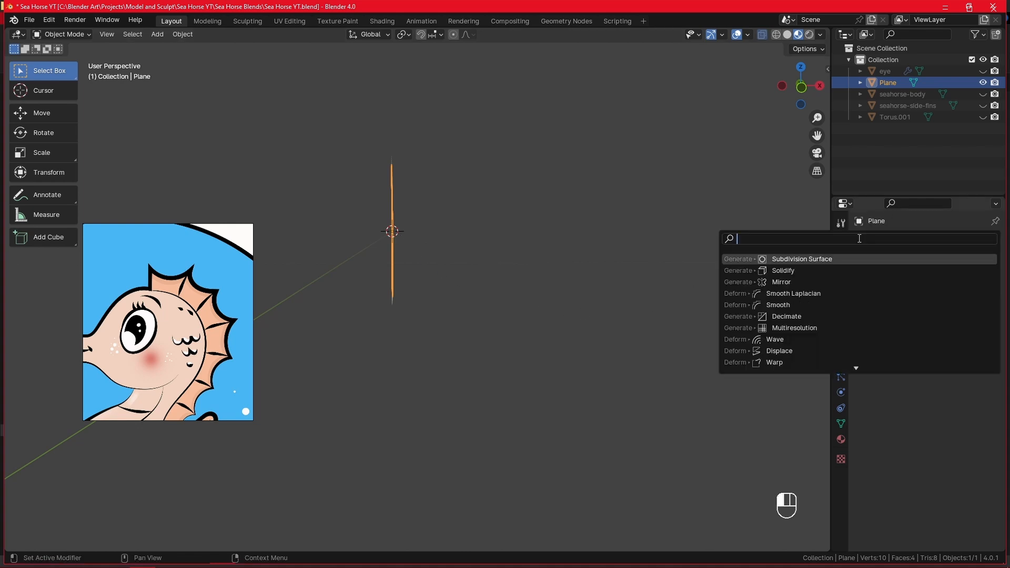
{"action": "left_click", "coordinate": [803, 271]}
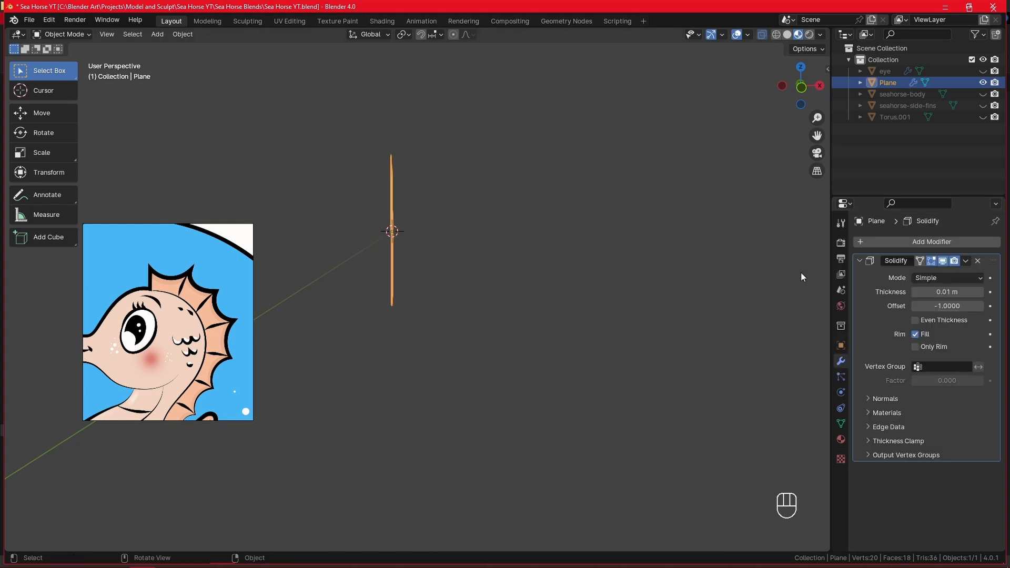
{"action": "middle_click_drag", "start_coordinate": [764, 284], "coordinate": [561, 294]}
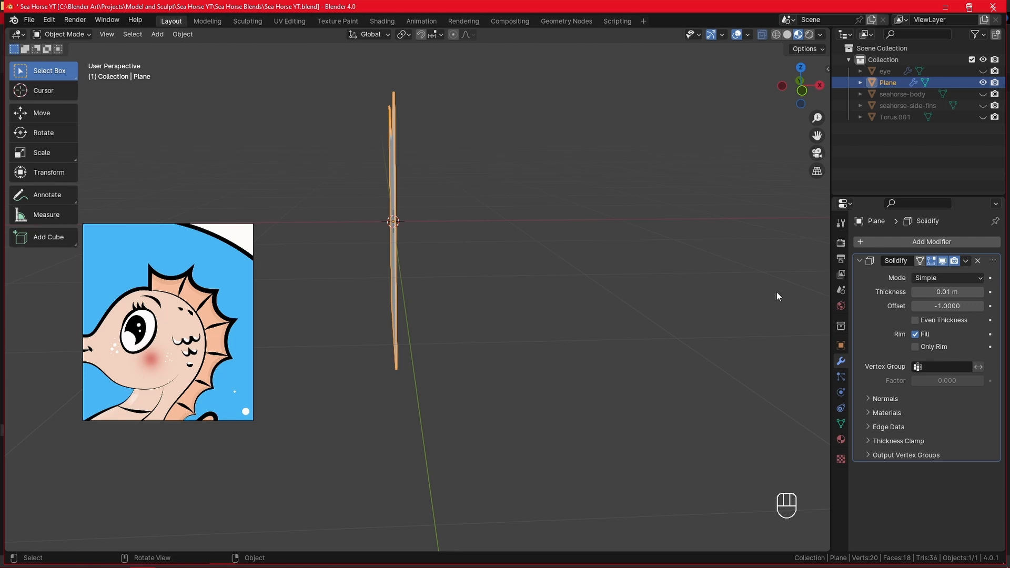
{"action": "left_click", "coordinate": [934, 308]}
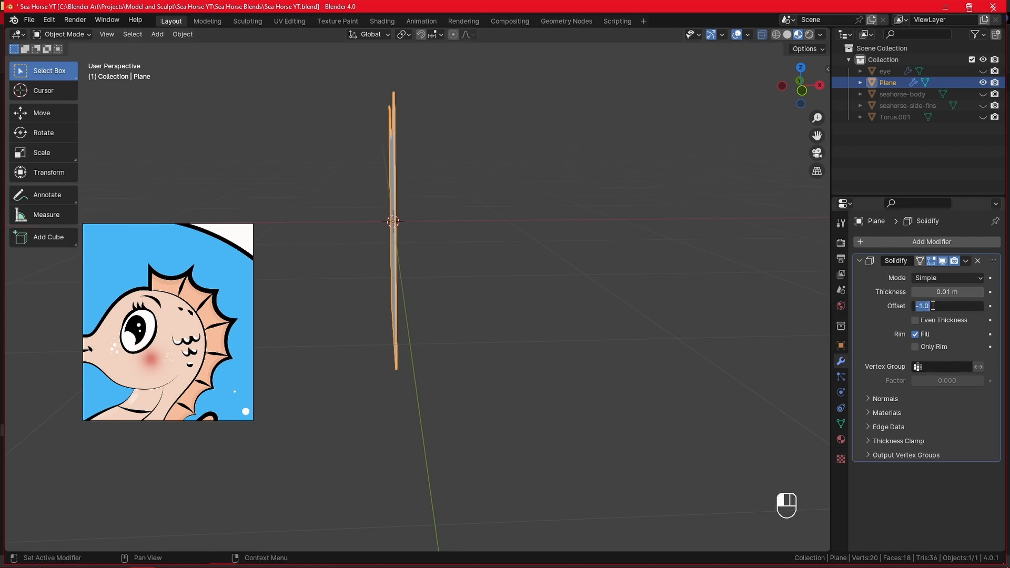
{"action": "type", "text": "0"}
{"action": "key", "text": "Return"}
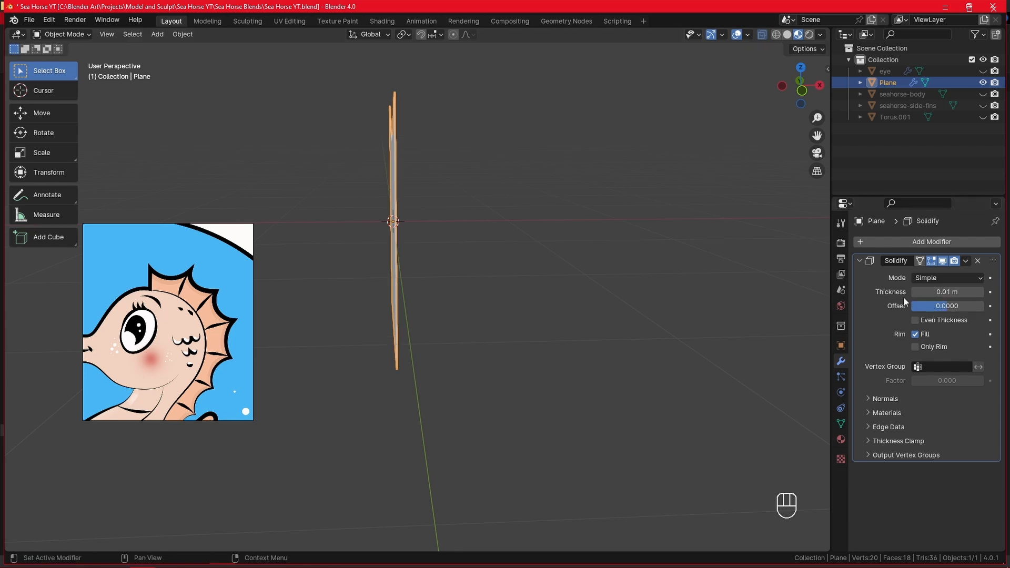
Step: Increase the Solidify thickness gradually to 0.1 m and check it on the fin segment
{"action": "left_click", "coordinate": [980, 293]}
{"action": "left_click", "coordinate": [980, 293]}
{"action": "left_click", "coordinate": [980, 293]}
{"action": "left_click", "coordinate": [980, 293]}
{"action": "left_click", "coordinate": [981, 293]}
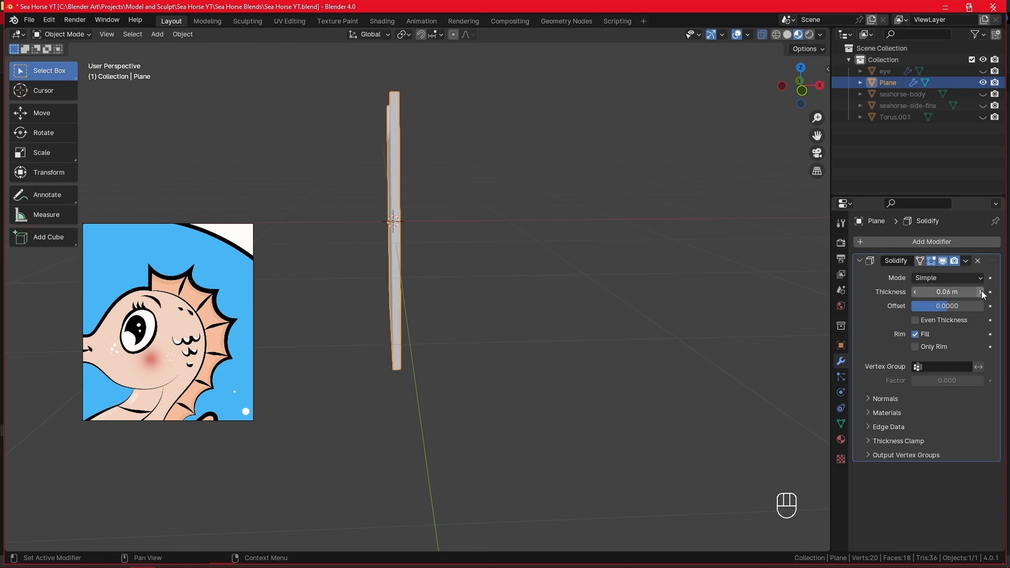
{"action": "left_click", "coordinate": [980, 292]}
{"action": "left_click", "coordinate": [981, 293]}
{"action": "left_click", "coordinate": [981, 292]}
{"action": "left_click", "coordinate": [981, 292]}
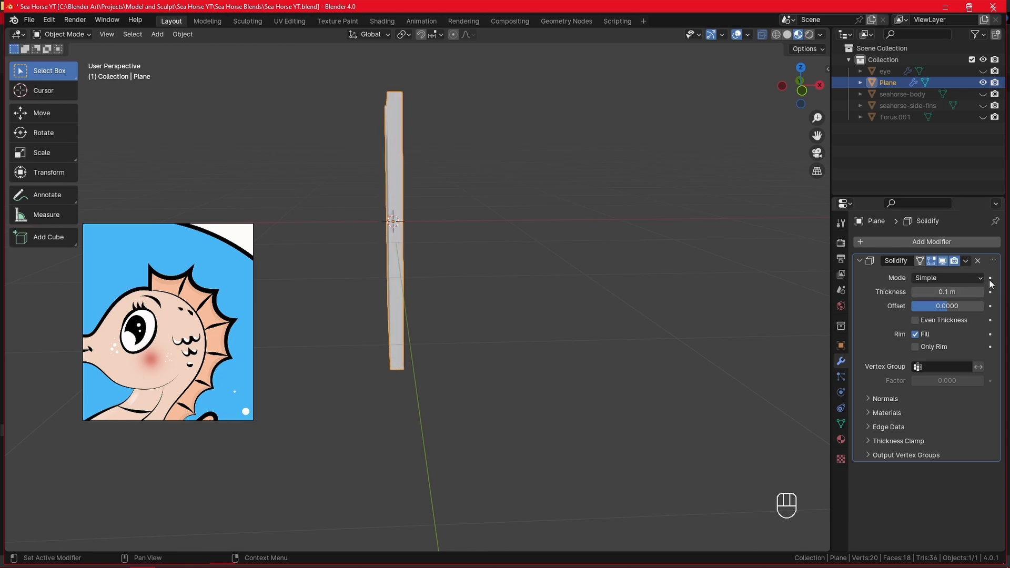
{"action": "middle_click_drag", "start_coordinate": [762, 302], "coordinate": [580, 315]}
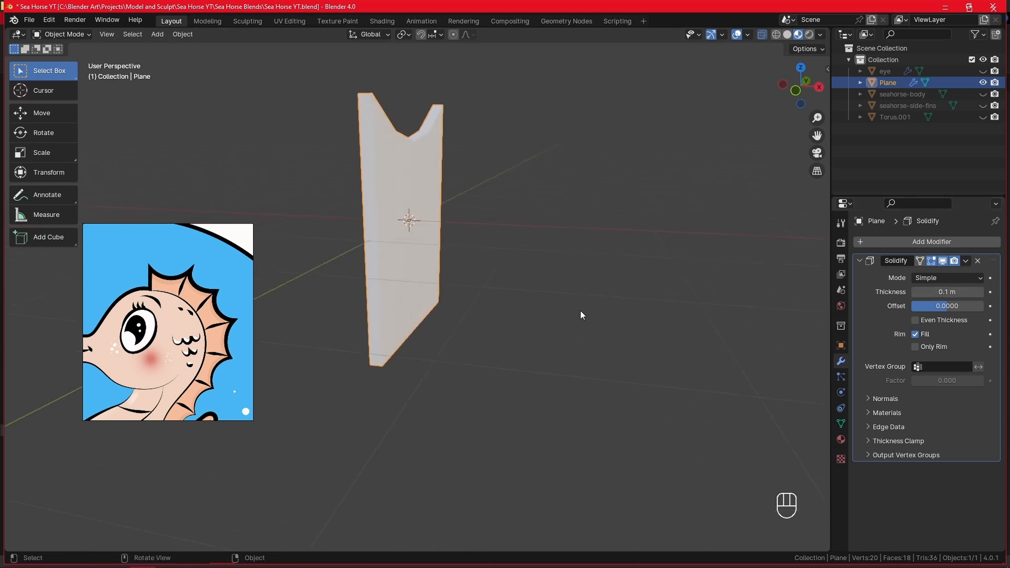
Step: Set the Solidify thickness to 0.15 m
{"action": "left_click", "coordinate": [962, 291]}
{"action": "type", "text": "0"}
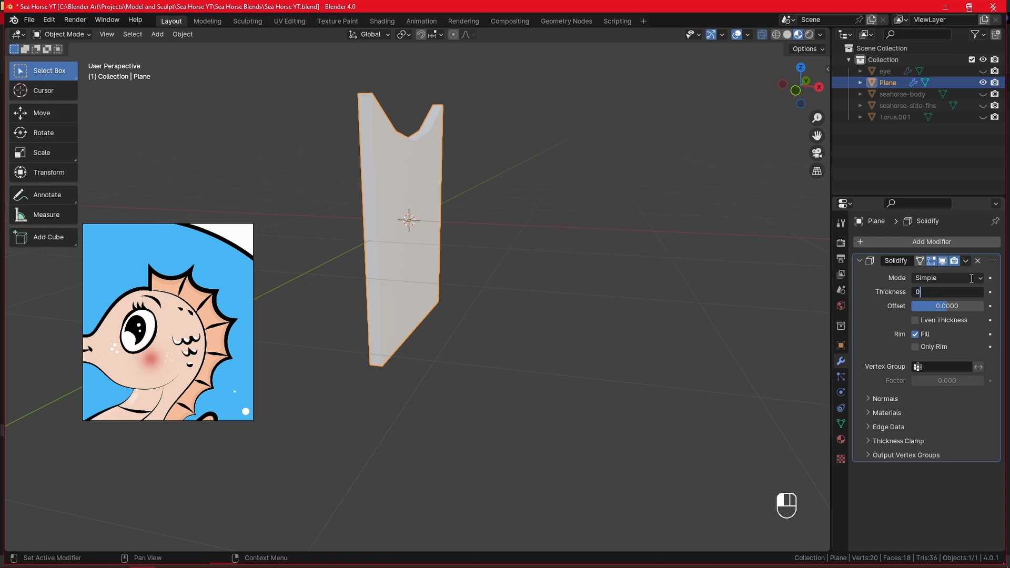
{"action": "key", "text": "Return"}
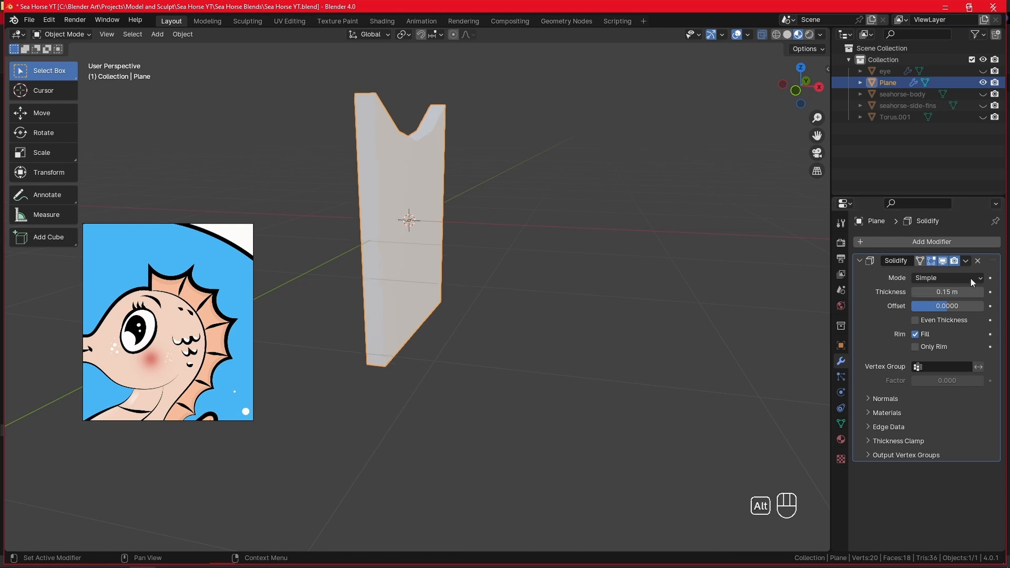
Step: Add a Subdivision Surface modifier to the plane in right orthographic view and set its viewport levels to 3
{"action": "middle_click_drag", "start_coordinate": [557, 372], "coordinate": [474, 361], "text": "alt"}
{"action": "key", "text": "KP_3"}
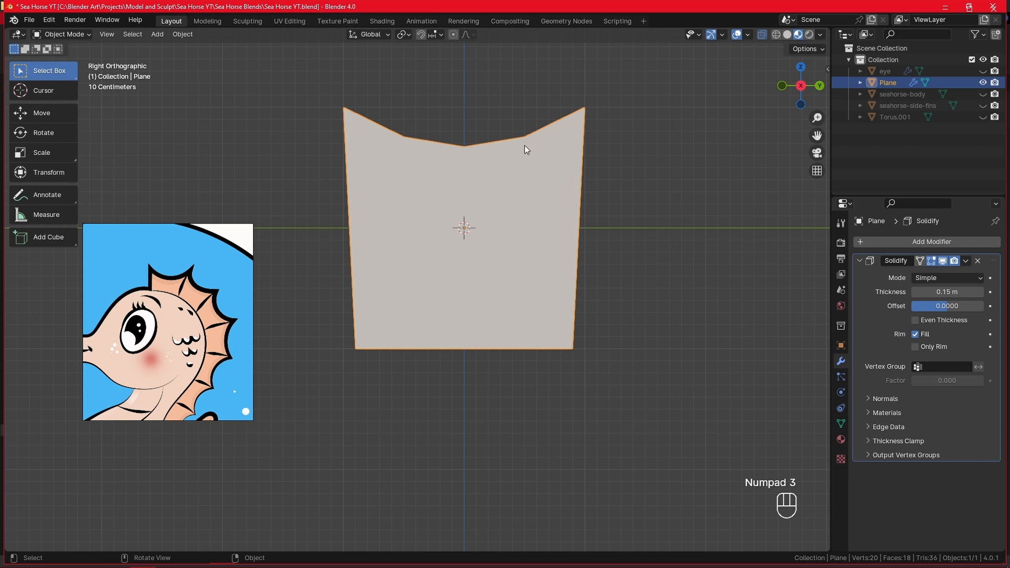
{"action": "left_click", "coordinate": [868, 243]}
{"action": "left_click", "coordinate": [860, 247]}
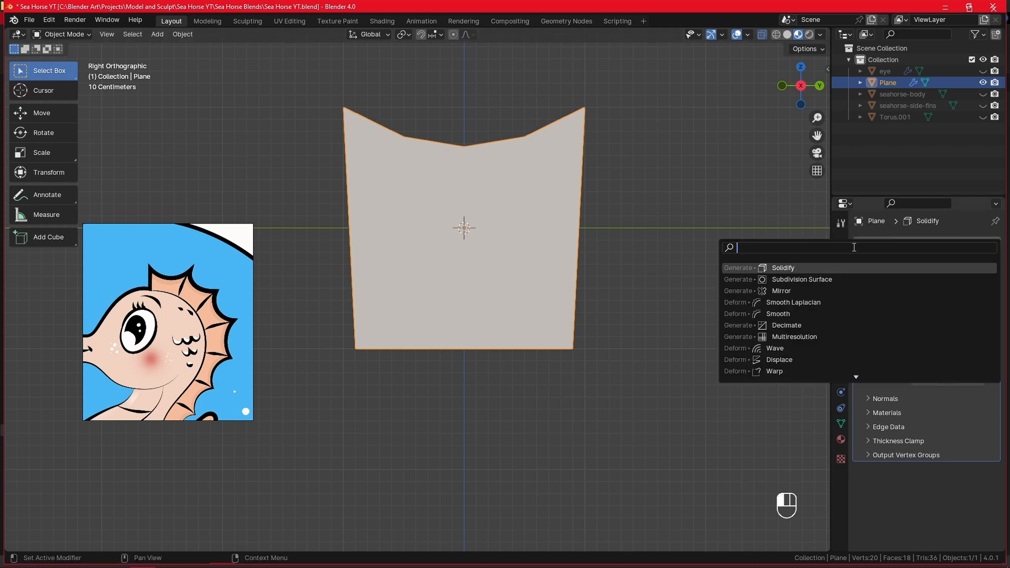
{"action": "type", "text": "s"}
{"action": "left_click", "coordinate": [820, 278]}
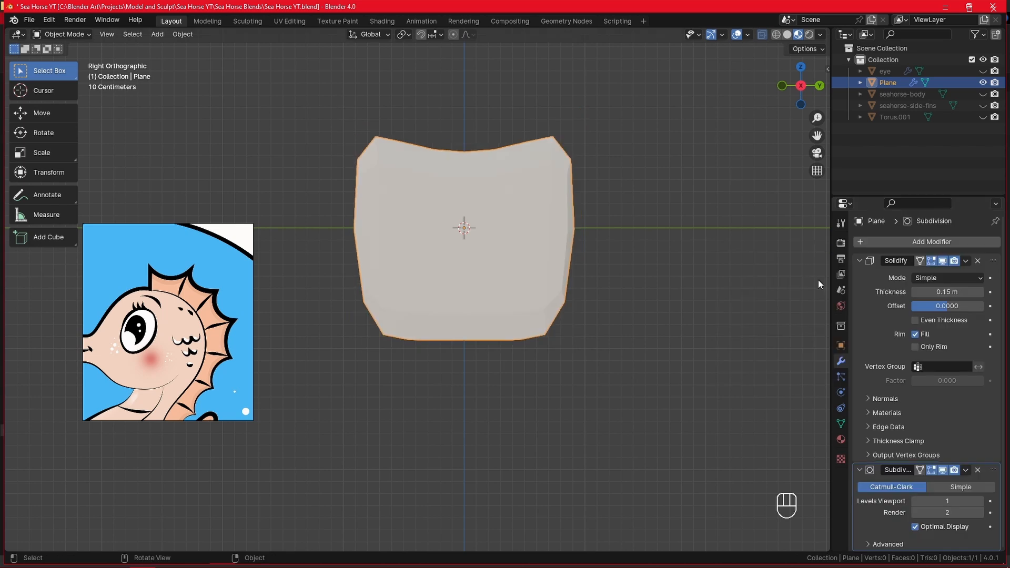
{"action": "left_click", "coordinate": [980, 501]}
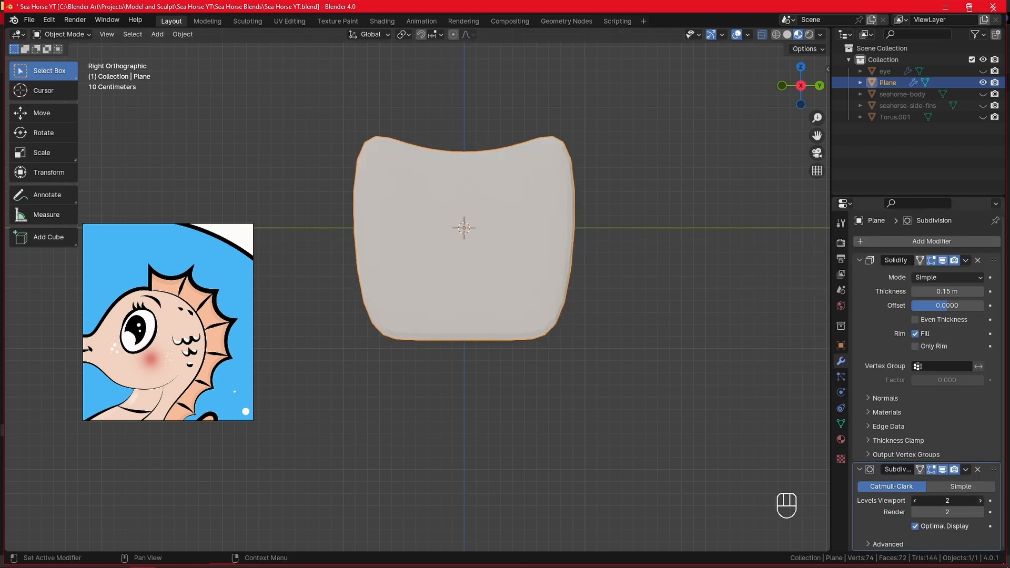
{"action": "left_click", "coordinate": [979, 500]}
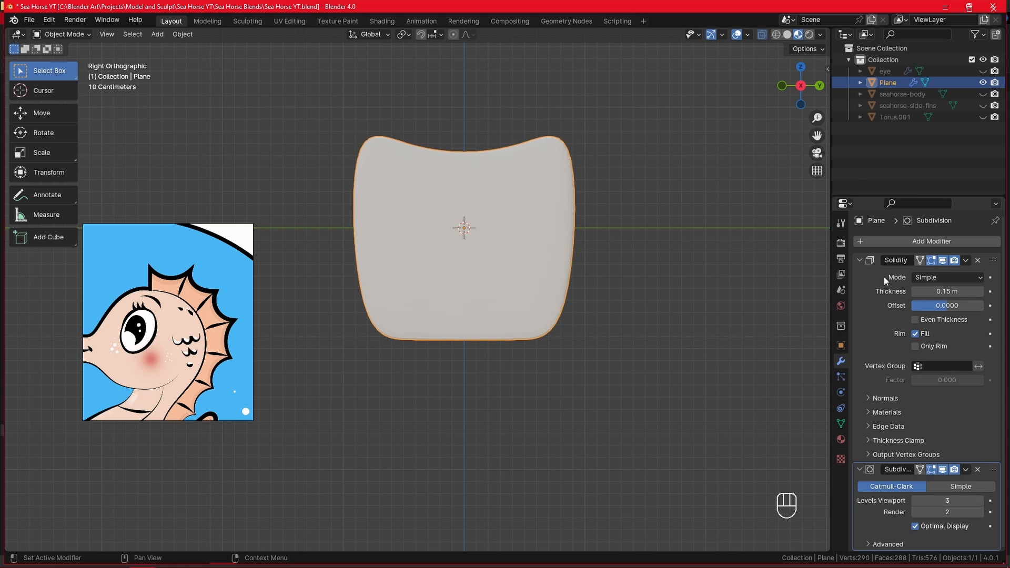
Step: Place the Subdivision modifier above Solidify in the modifier stack and collapse both modifiers
{"action": "left_click_drag", "start_coordinate": [982, 260], "coordinate": [967, 505]}
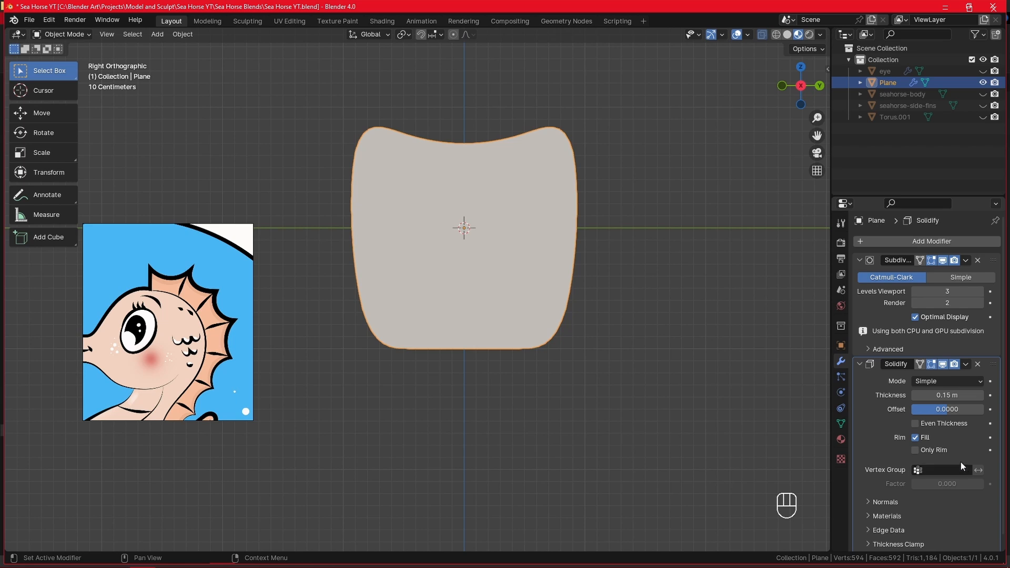
{"action": "mouse_move", "coordinate": [992, 262]}
{"action": "left_mouse_down"}
{"action": "mouse_move", "coordinate": [984, 403]}
{"action": "mouse_move", "coordinate": [978, 253]}
{"action": "left_mouse_up"}
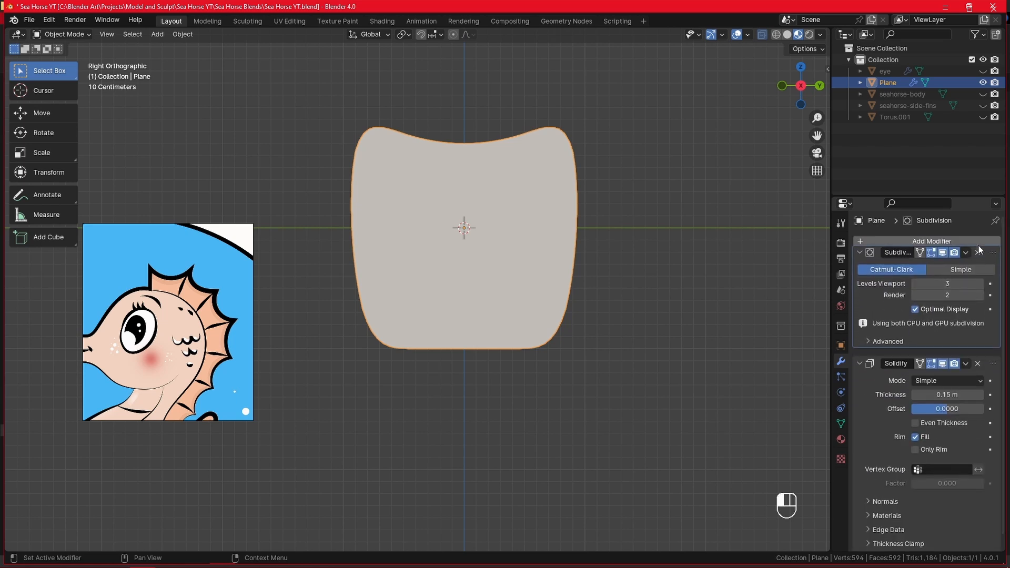
{"action": "left_click", "coordinate": [869, 260]}
{"action": "left_click", "coordinate": [860, 276]}
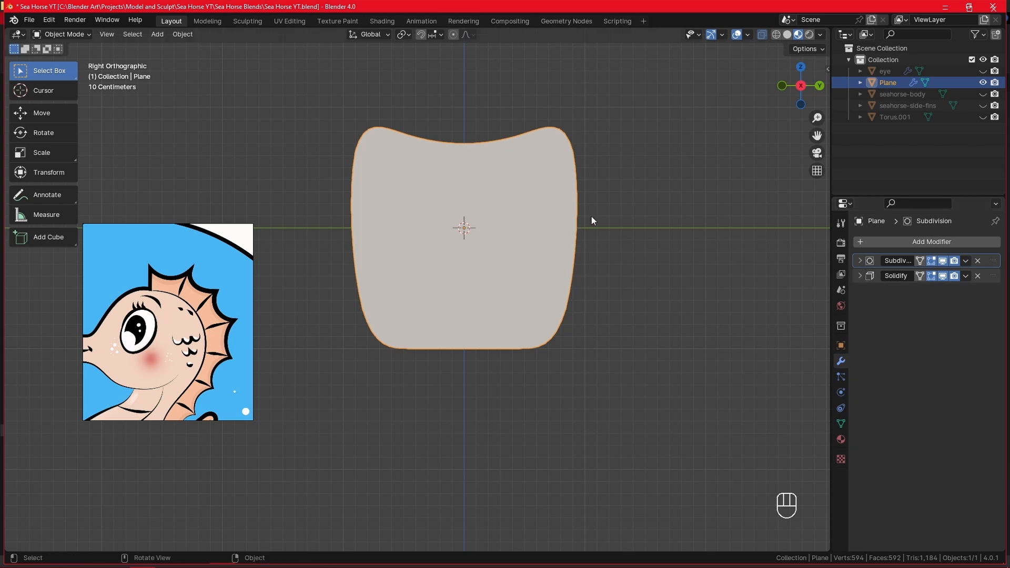
Step: Unhide the eye, the seahorse body, the side fins and the disc chain Torus.001
{"action": "left_click", "coordinate": [982, 71]}
{"action": "left_click", "coordinate": [983, 94]}
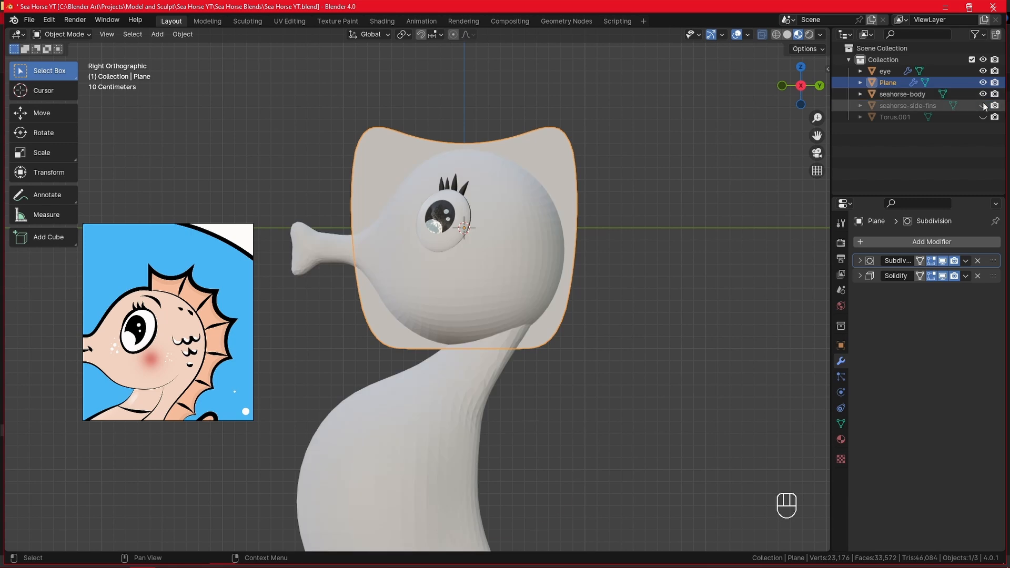
{"action": "left_click", "coordinate": [982, 106]}
{"action": "left_click", "coordinate": [983, 117]}
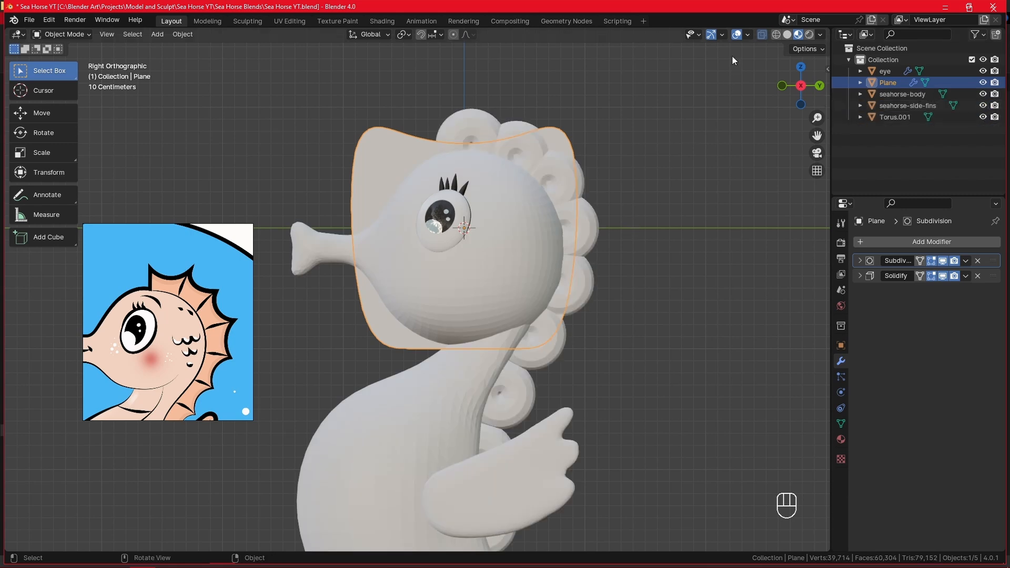
Step: Scale the plane down to about the size of the topmost disc and place it on top of the head
{"action": "key", "text": "s"}
{"action": "left_click", "coordinate": [585, 212]}
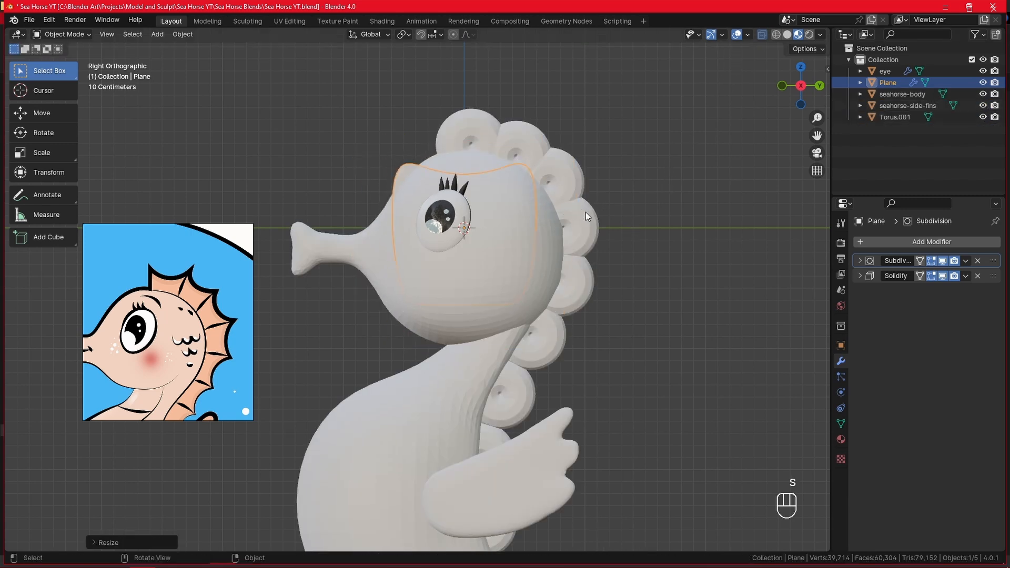
{"action": "key", "text": "g"}
{"action": "left_click", "coordinate": [589, 126]}
{"action": "key", "text": "s"}
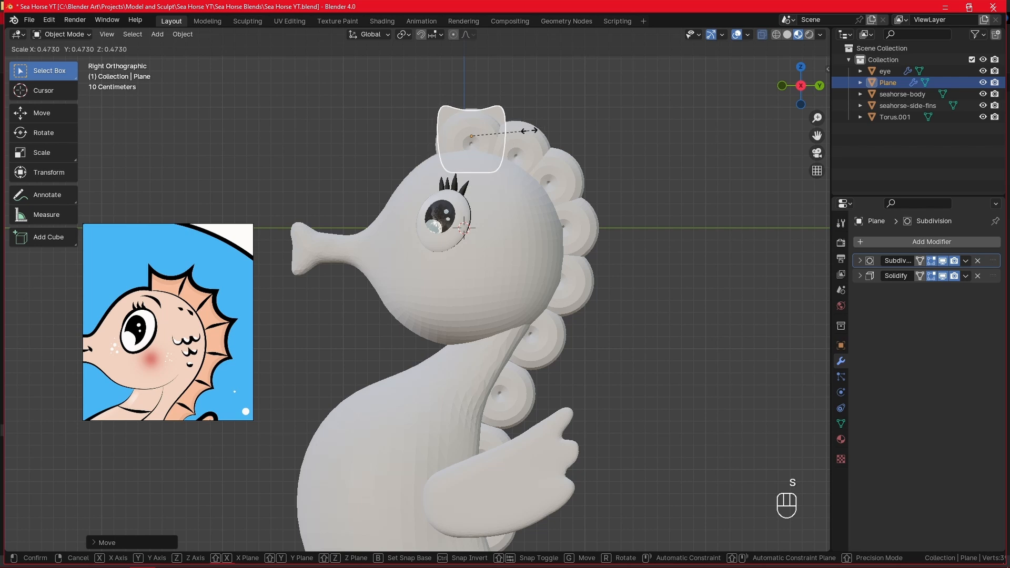
{"action": "left_click", "coordinate": [547, 130]}
Step: Fine-tune the fin segment's position and tilt so it covers the first disc and its base sinks into the head
{"action": "key", "text": "g"}
{"action": "left_click", "coordinate": [552, 125]}
{"action": "key", "text": "g"}
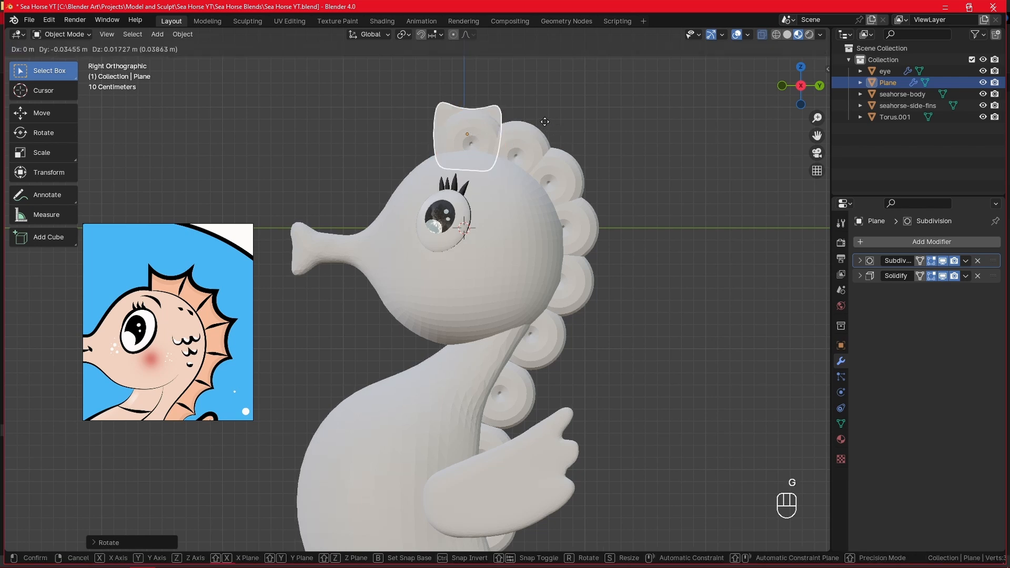
{"action": "left_click", "coordinate": [551, 115]}
{"action": "key", "text": "r"}
{"action": "left_click", "coordinate": [548, 113]}
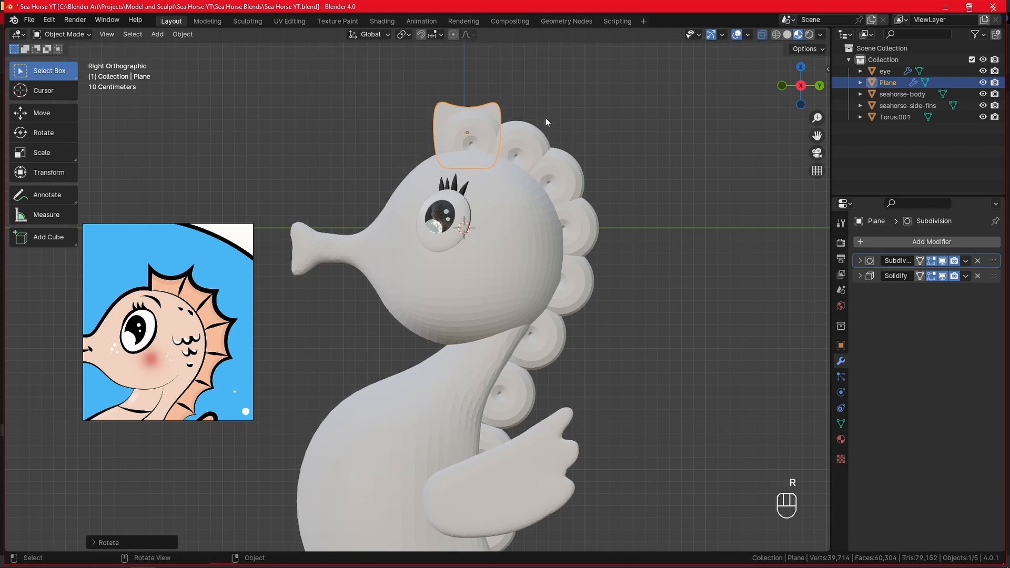
{"action": "key", "text": "g"}
{"action": "left_click", "coordinate": [547, 119]}
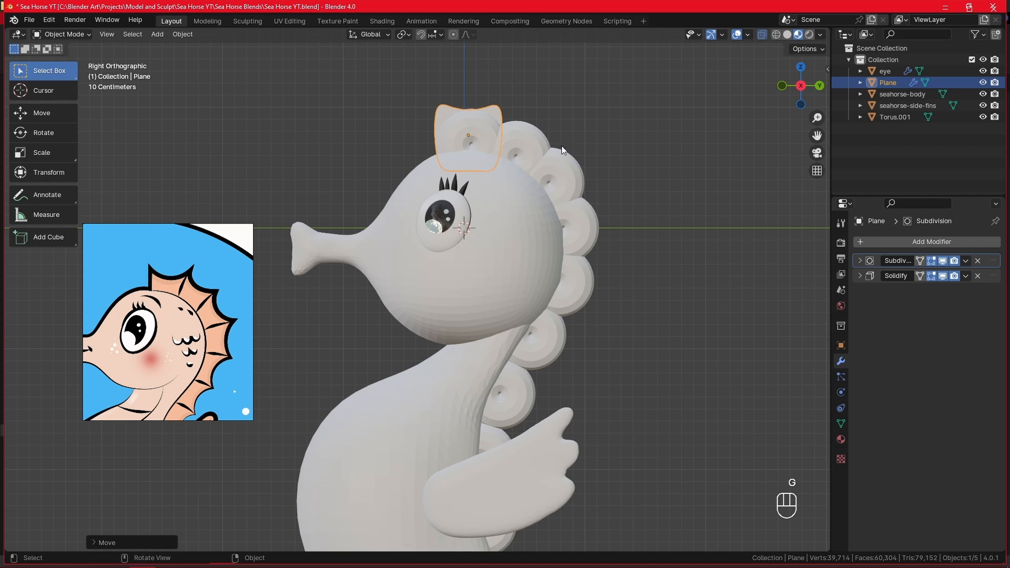
Step: In Edit Mode, duplicate the whole fin segment and place the copy behind it over the second disc
{"action": "key", "text": "Tab"}
{"action": "middle_click_drag", "start_coordinate": [562, 142], "coordinate": [551, 170], "text": "shift"}
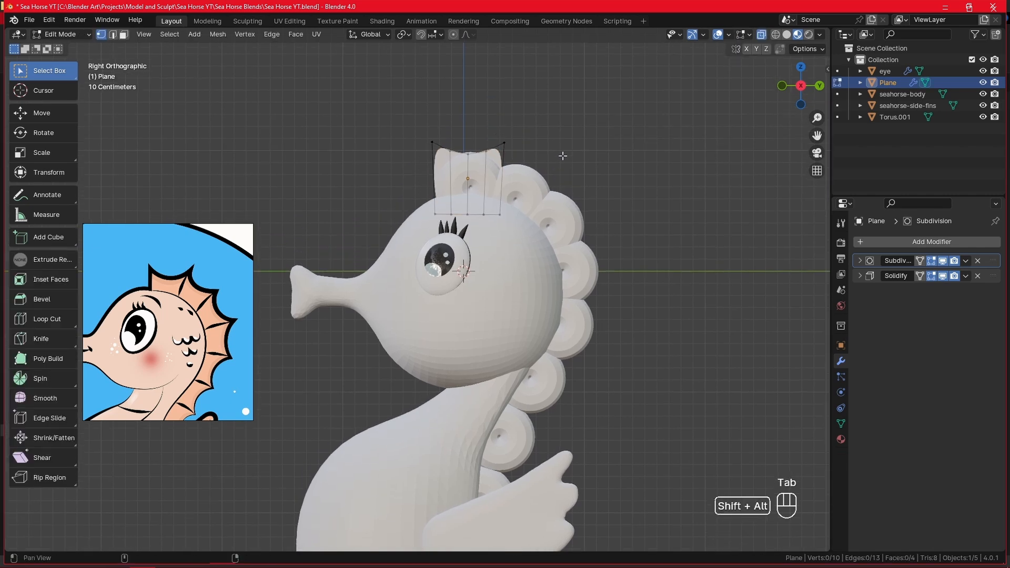
{"action": "left_click", "coordinate": [761, 35]}
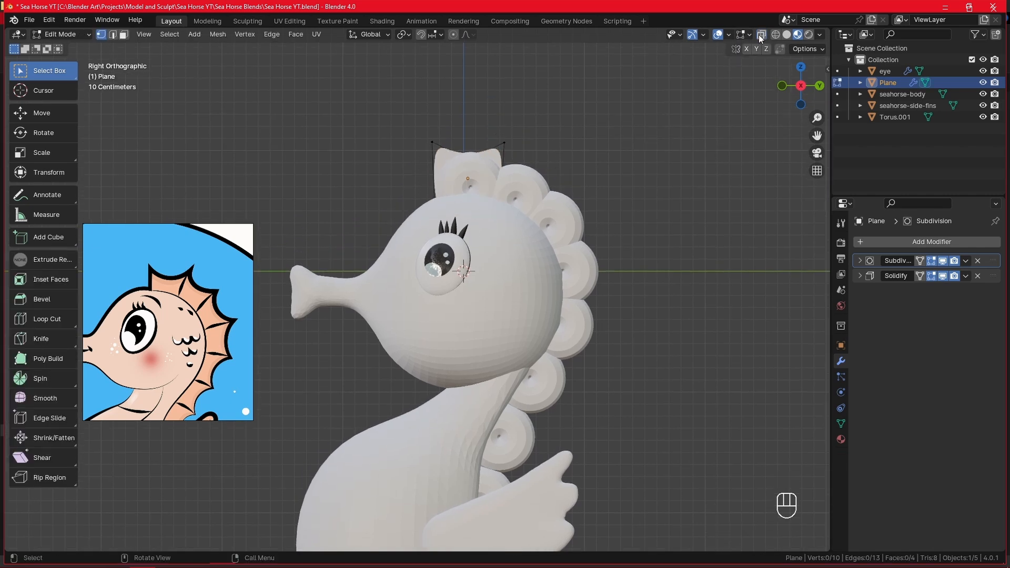
{"action": "left_click", "coordinate": [760, 37]}
{"action": "key", "text": "l"}
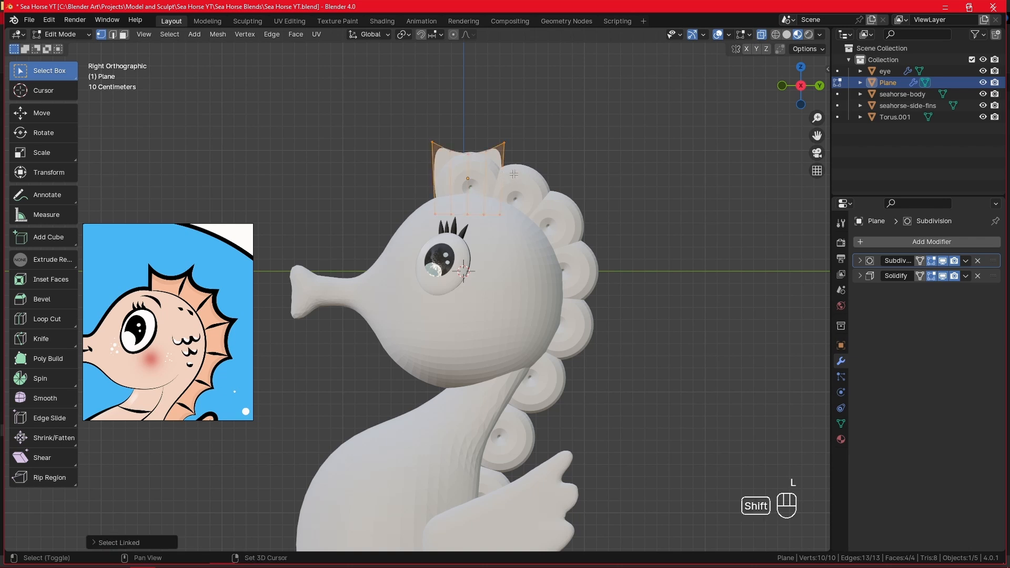
{"action": "key", "text": "shift+d"}
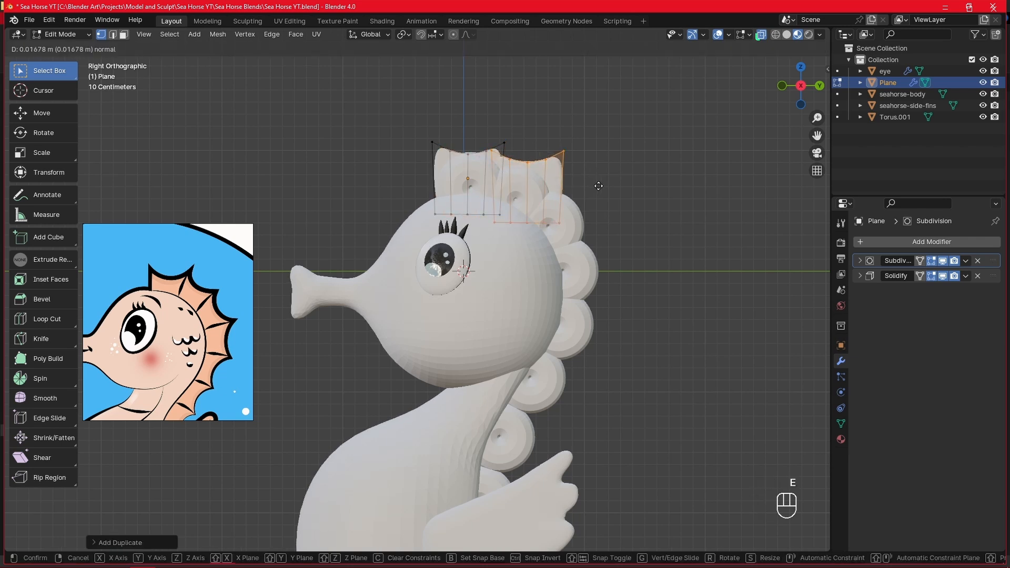
{"action": "left_click", "coordinate": [600, 183]}
{"action": "key", "text": "r"}
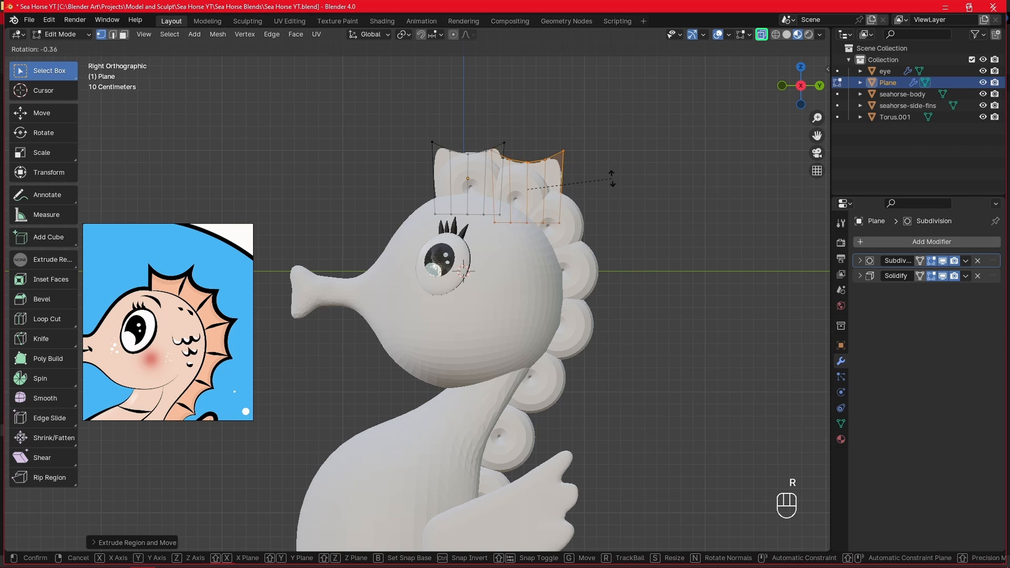
{"action": "right_click", "coordinate": [612, 178]}
{"action": "key", "text": "ctrl+z"}
{"action": "key", "text": "ctrl+z"}
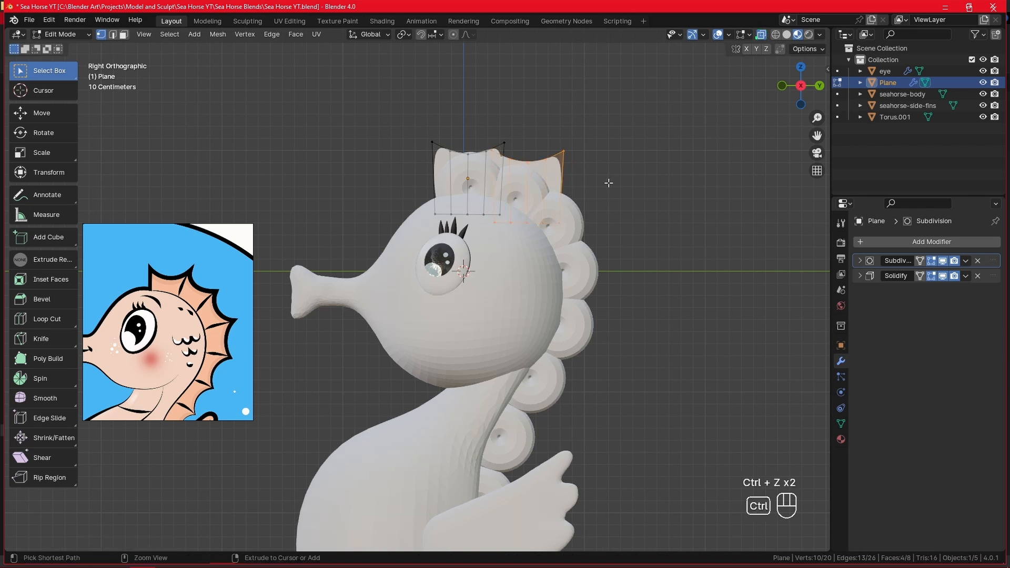
Step: Rotate the second fin segment about 15 degrees, shrink it slightly and fit it against the first segment along the head
{"action": "key", "text": "r"}
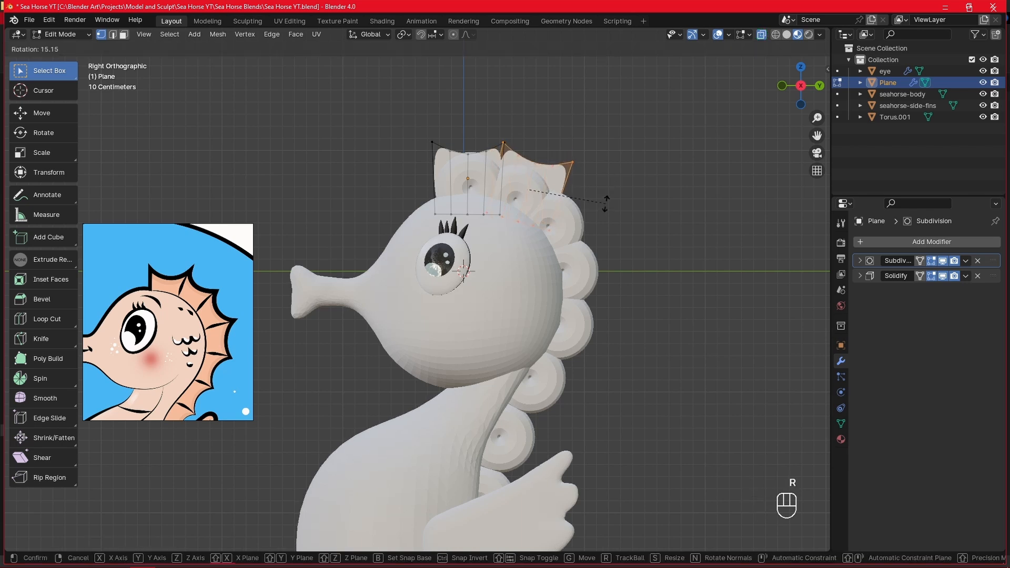
{"action": "left_click", "coordinate": [605, 203]}
{"action": "key", "text": "s"}
{"action": "left_click", "coordinate": [597, 207]}
{"action": "key", "text": "g"}
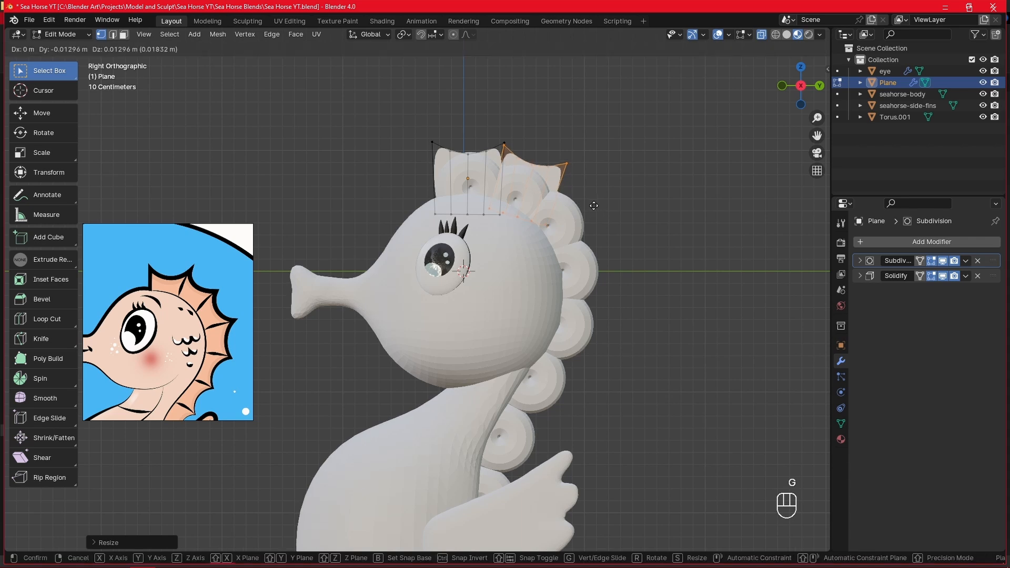
{"action": "left_click", "coordinate": [594, 204]}
Step: Select the entire first fin segment, scale it down slightly and raise it a little on the head
{"action": "left_click", "coordinate": [482, 180]}
{"action": "key", "text": "l"}
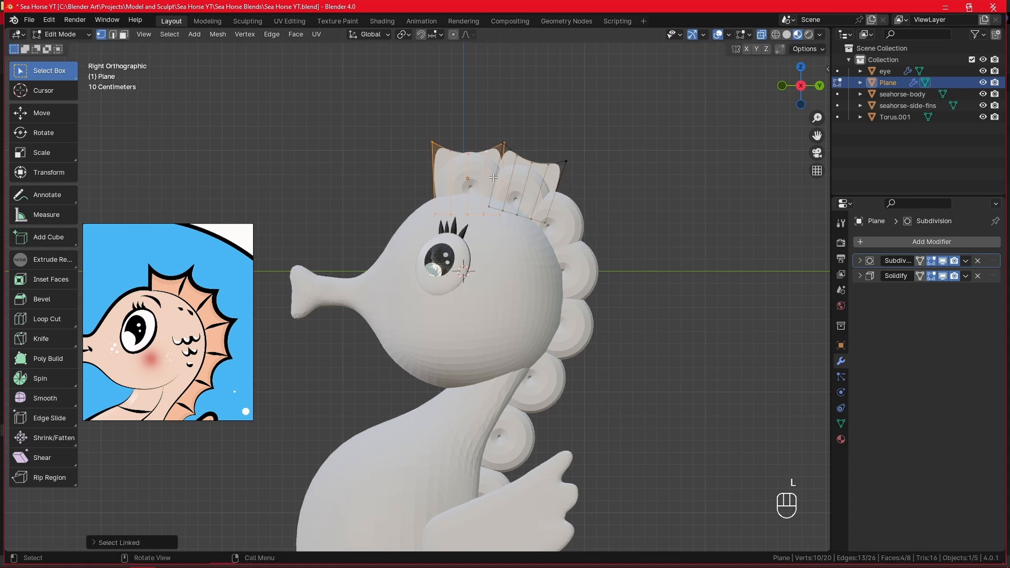
{"action": "key", "text": "s"}
{"action": "left_click", "coordinate": [553, 195]}
{"action": "key", "text": "g"}
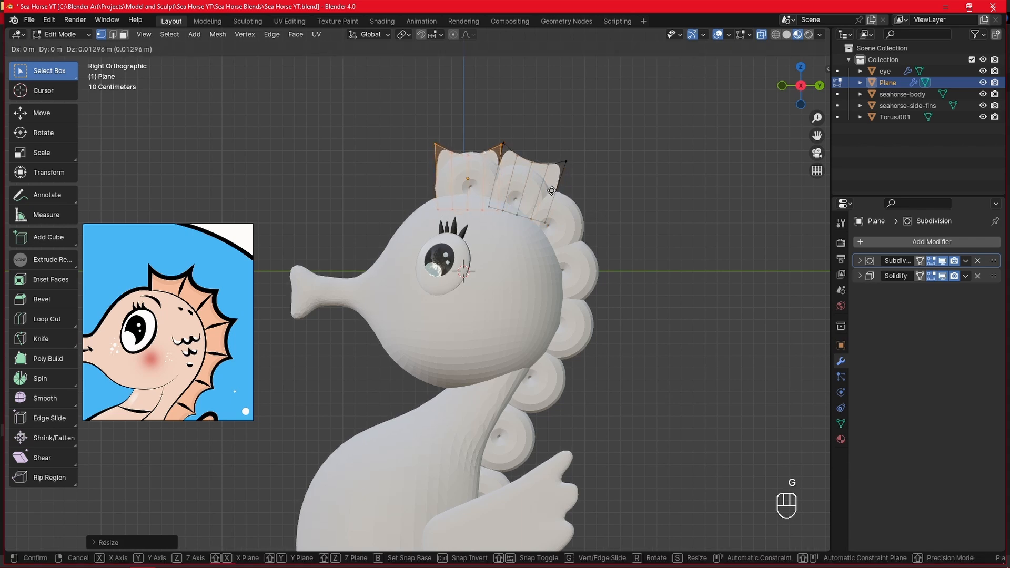
{"action": "right_click", "coordinate": [550, 189]}
Step: Select the entire second fin segment and nudge it closer to the first one
{"action": "left_click", "coordinate": [549, 187]}
{"action": "key", "text": "l"}
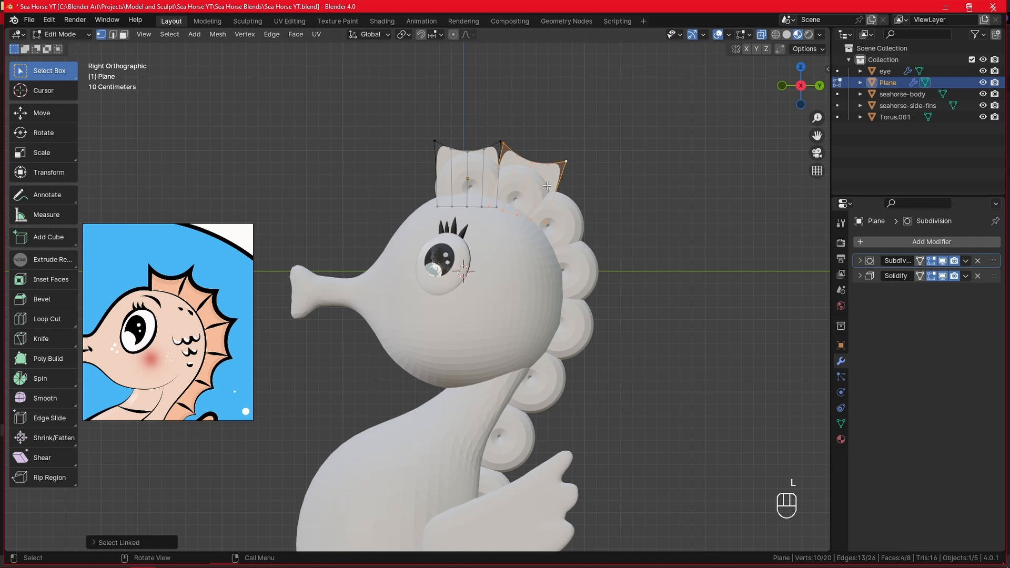
{"action": "key", "text": "g"}
{"action": "left_click", "coordinate": [545, 185]}
Step: Duplicate the second fin segment, then rotate and position the copy over the third disc following the head's curve
{"action": "key", "text": "shift+d"}
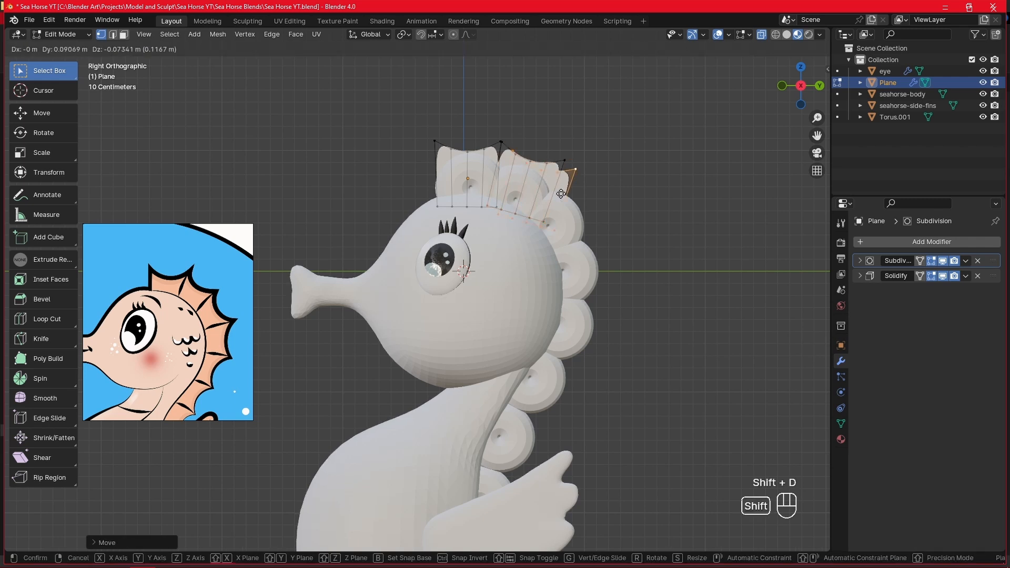
{"action": "key", "text": "r"}
{"action": "left_click", "coordinate": [609, 239]}
{"action": "key", "text": "g"}
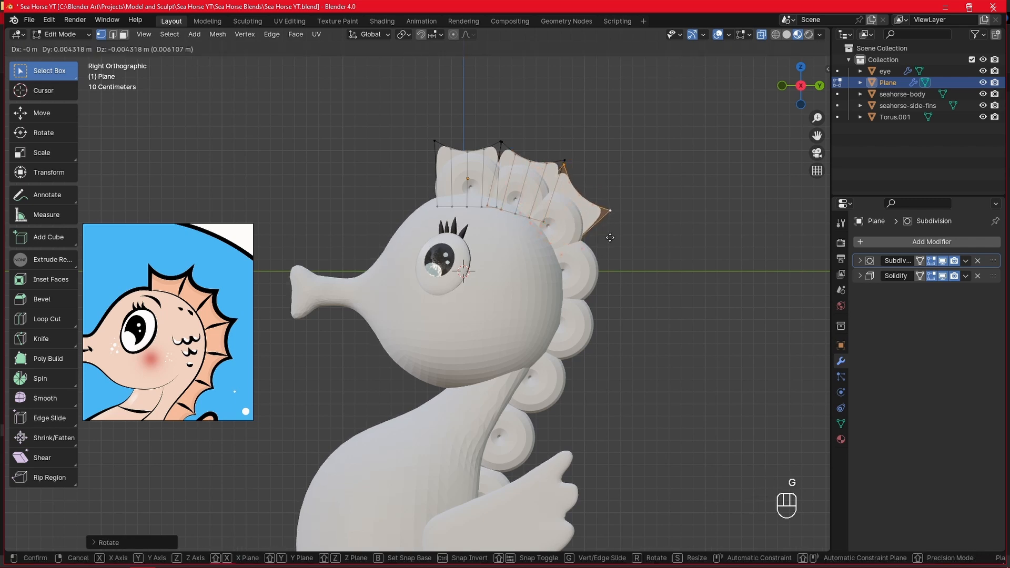
{"action": "left_click", "coordinate": [611, 240]}
{"action": "key", "text": "r"}
{"action": "left_click", "coordinate": [611, 239]}
Step: Duplicate the third fin segment, then rotate and fit the copy over the fourth disc at the back of the head
{"action": "key", "text": "shift+d"}
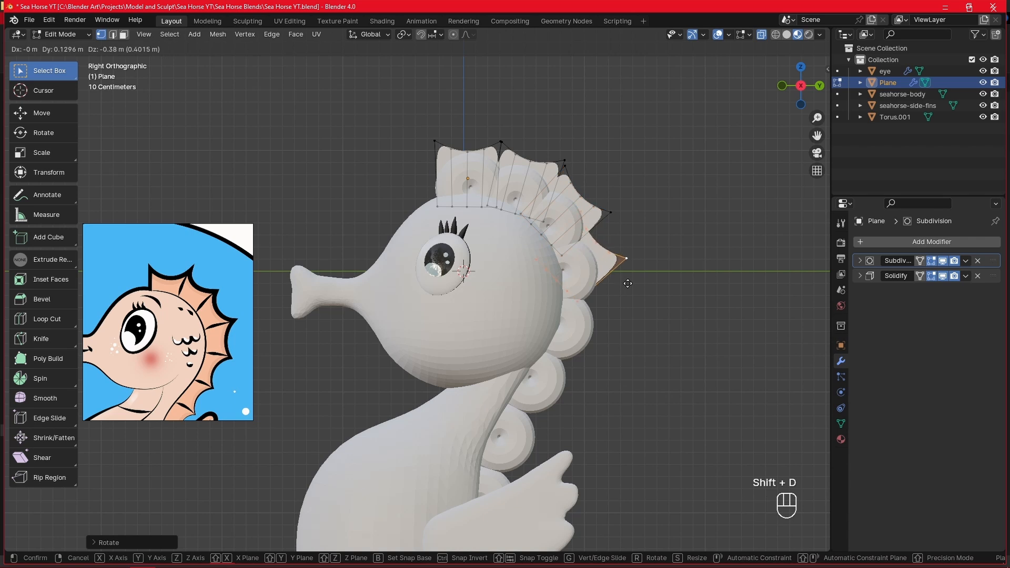
{"action": "left_click", "coordinate": [623, 275]}
{"action": "key", "text": "r"}
{"action": "left_click", "coordinate": [606, 319]}
{"action": "key", "text": "g"}
{"action": "left_click", "coordinate": [614, 326]}
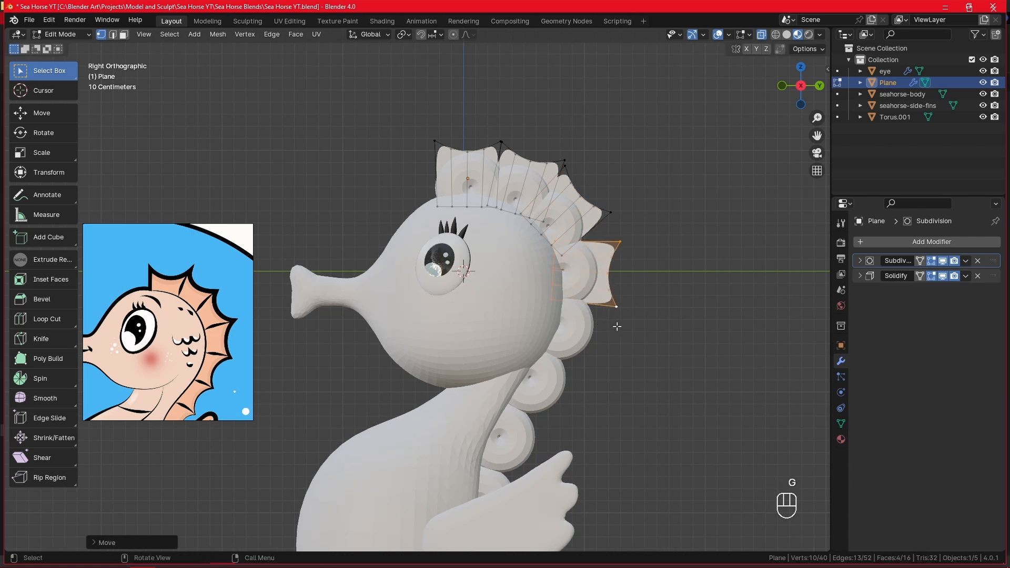
{"action": "key", "text": "r"}
{"action": "left_click", "coordinate": [631, 305]}
{"action": "key", "text": "g"}
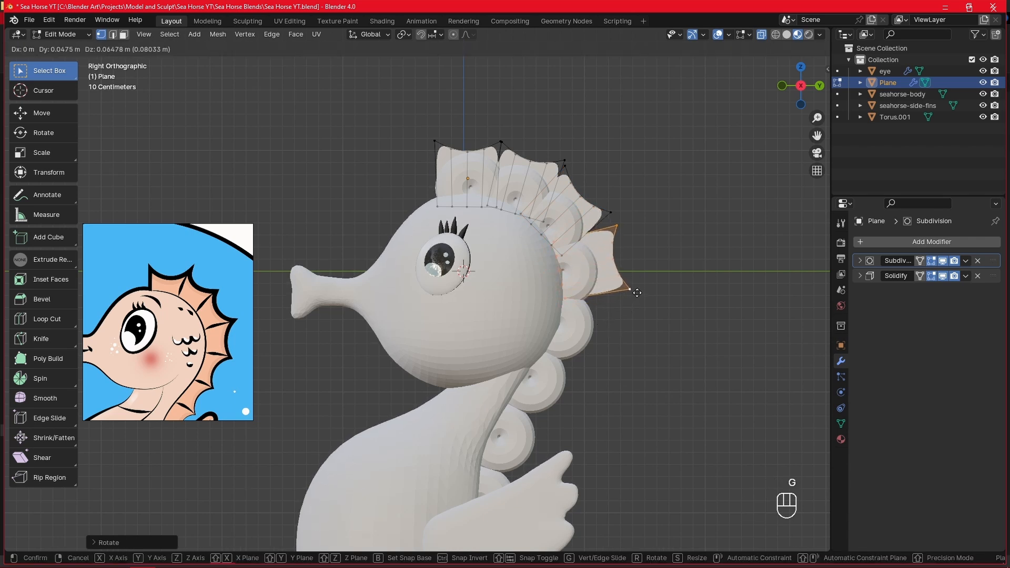
{"action": "left_click", "coordinate": [637, 292]}
Step: Duplicate the fourth fin segment, then rotate and move the copy over the fifth disc at the lower back of the head
{"action": "key", "text": "shift+d"}
{"action": "left_click", "coordinate": [633, 336]}
{"action": "key", "text": "r"}
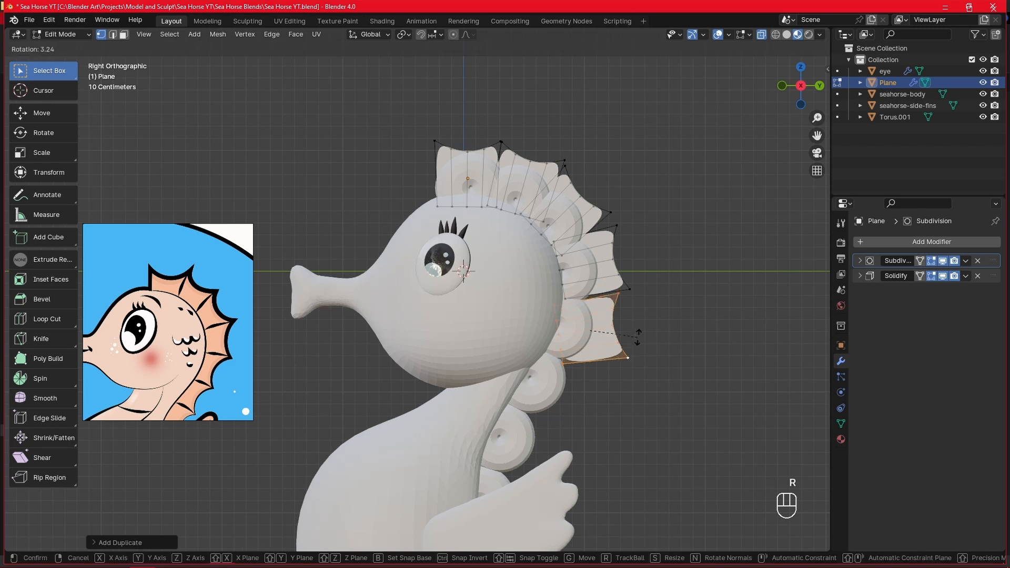
{"action": "left_click", "coordinate": [626, 341]}
{"action": "key", "text": "g"}
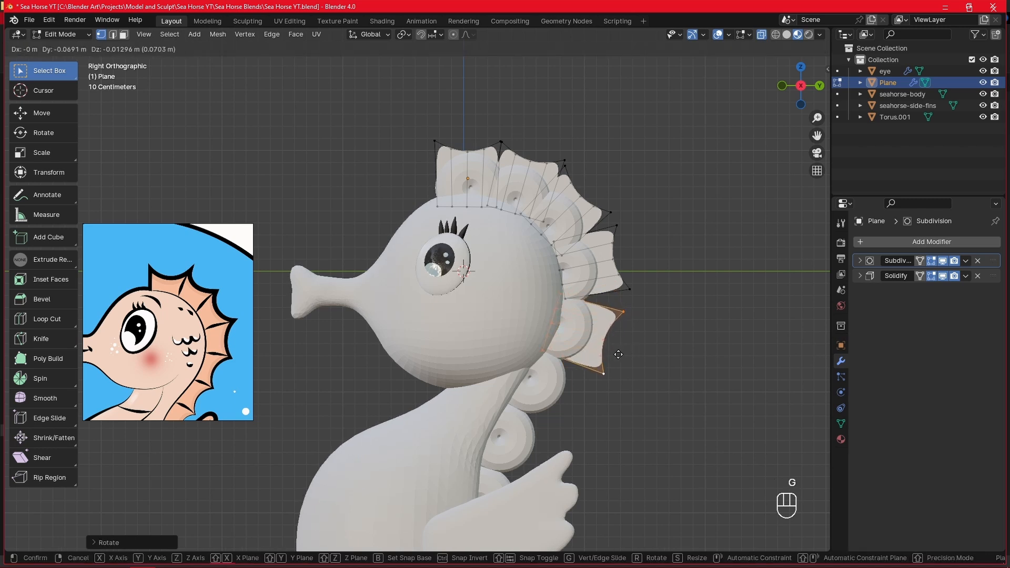
{"action": "left_click", "coordinate": [619, 354]}
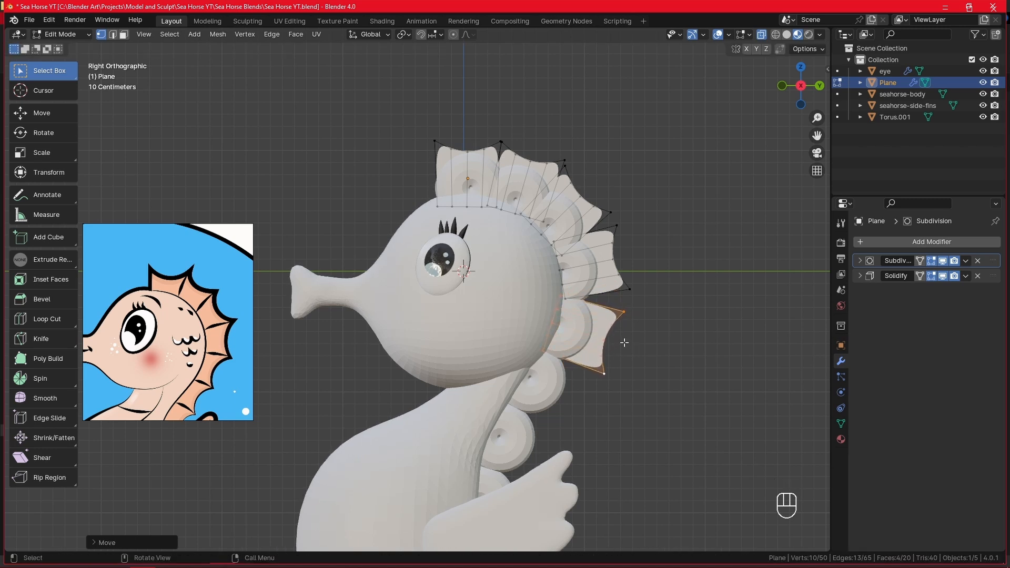
Step: Duplicate the fifth fin segment, rotate the copy about 17 degrees and place it over the sixth disc at the neck
{"action": "middle_click_drag", "start_coordinate": [624, 342], "coordinate": [643, 299], "text": "shift"}
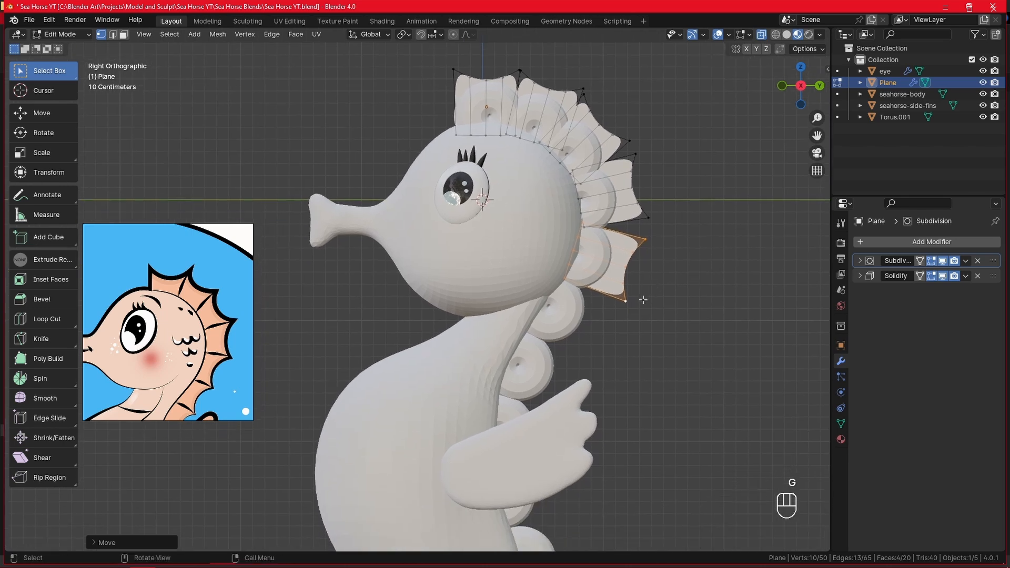
{"action": "key", "text": "shift+d"}
{"action": "left_click", "coordinate": [611, 362]}
{"action": "key", "text": "r"}
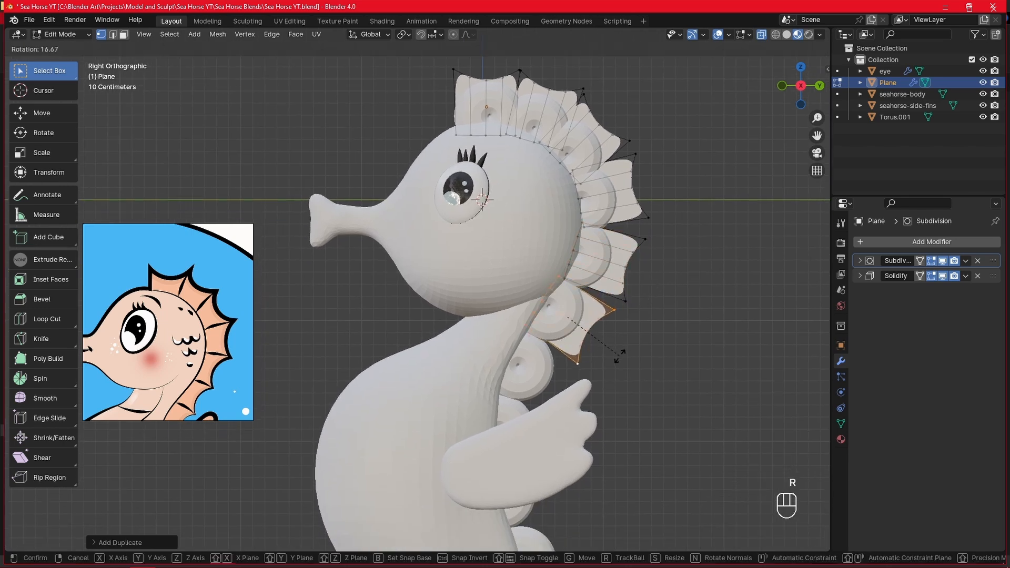
{"action": "left_click", "coordinate": [619, 356]}
{"action": "key", "text": "g"}
{"action": "left_click", "coordinate": [622, 356]}
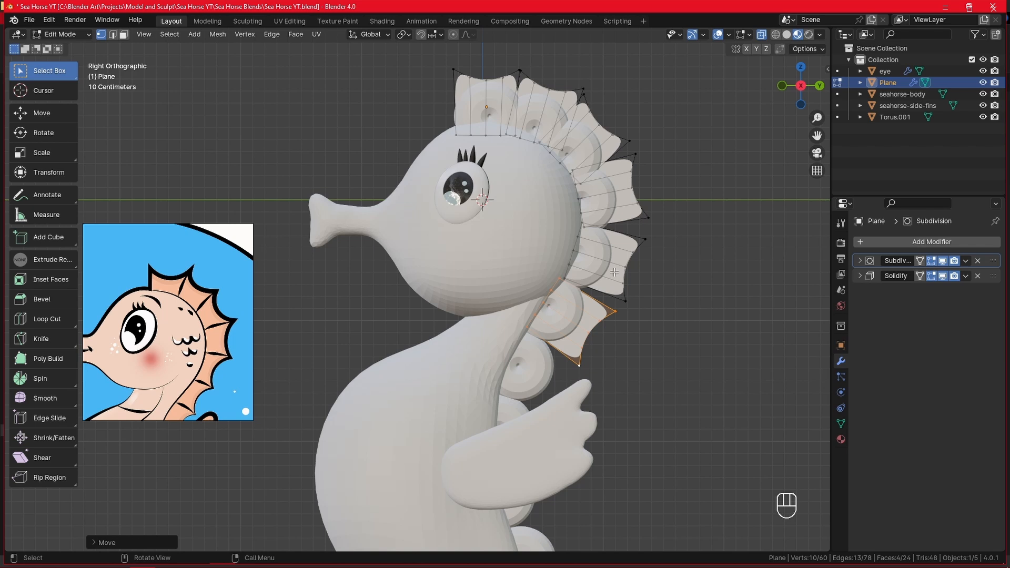
{"action": "key", "text": "l"}
{"action": "key", "text": "l"}
{"action": "key", "text": "s"}
{"action": "right_click", "coordinate": [647, 236]}
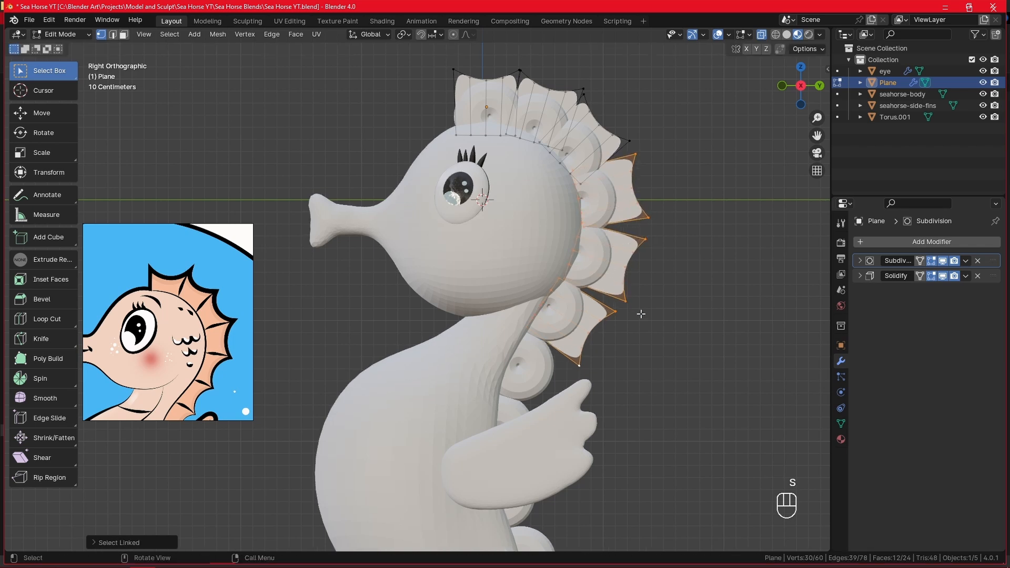
{"action": "left_click", "coordinate": [628, 304]}
{"action": "key", "text": "l"}
Step: Select the entire sixth fin segment, enlarge it slightly and move it up against the fifth segment
{"action": "left_click", "coordinate": [617, 321]}
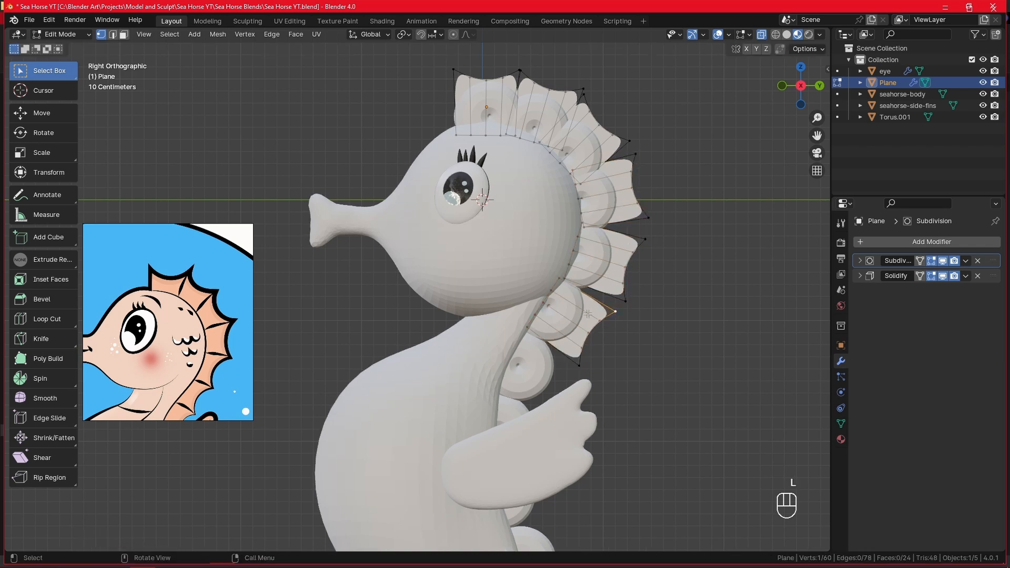
{"action": "key", "text": "l"}
{"action": "key", "text": "s"}
{"action": "left_click", "coordinate": [594, 316]}
{"action": "key", "text": "g"}
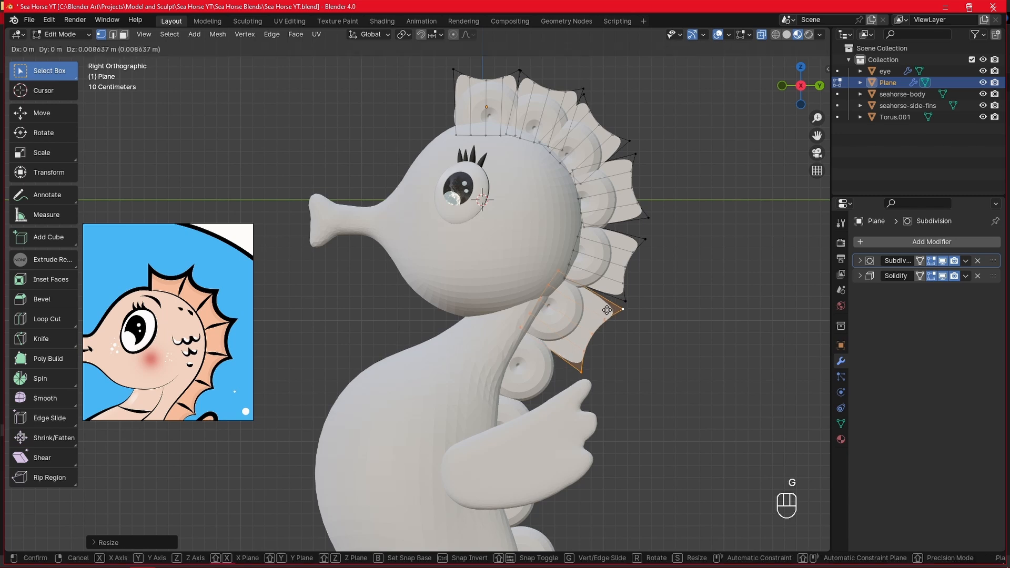
{"action": "left_click", "coordinate": [610, 297]}
Step: Select the entire fifth fin segment, enlarge it slightly and reposition it between its neighbours
{"action": "left_click", "coordinate": [636, 271]}
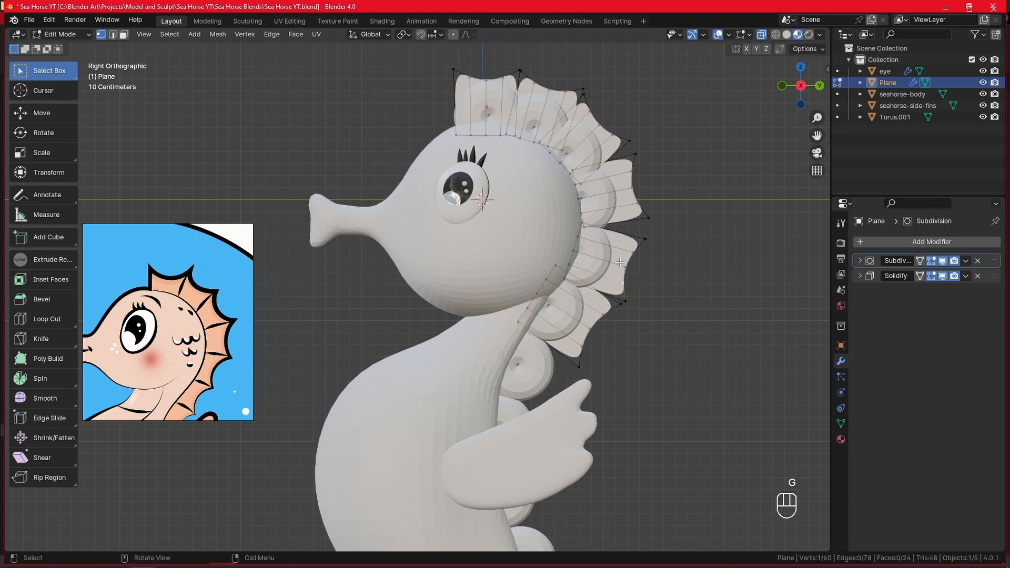
{"action": "key", "text": "l"}
{"action": "key", "text": "s"}
{"action": "left_click", "coordinate": [629, 259]}
{"action": "key", "text": "g"}
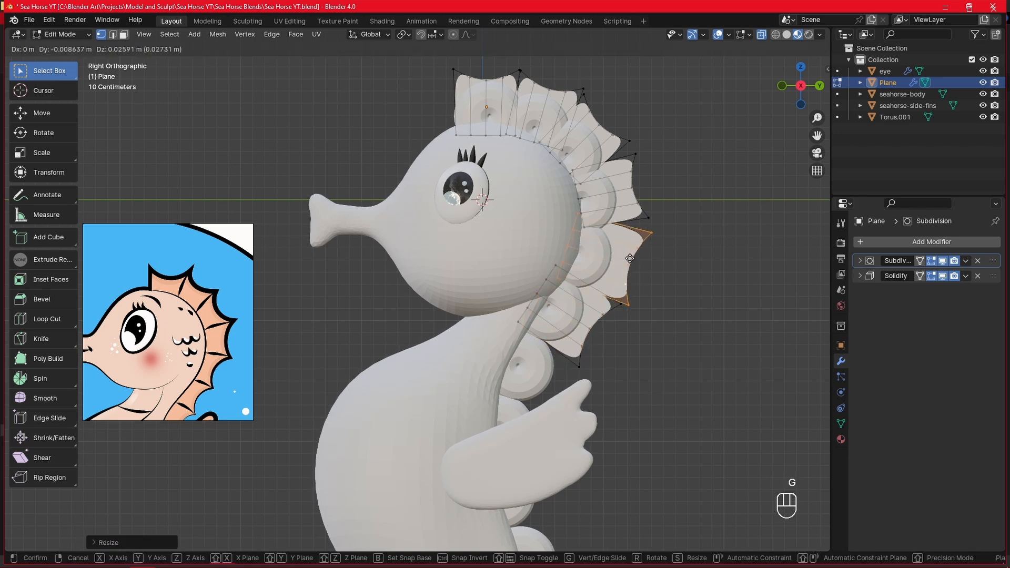
{"action": "left_click", "coordinate": [629, 269]}
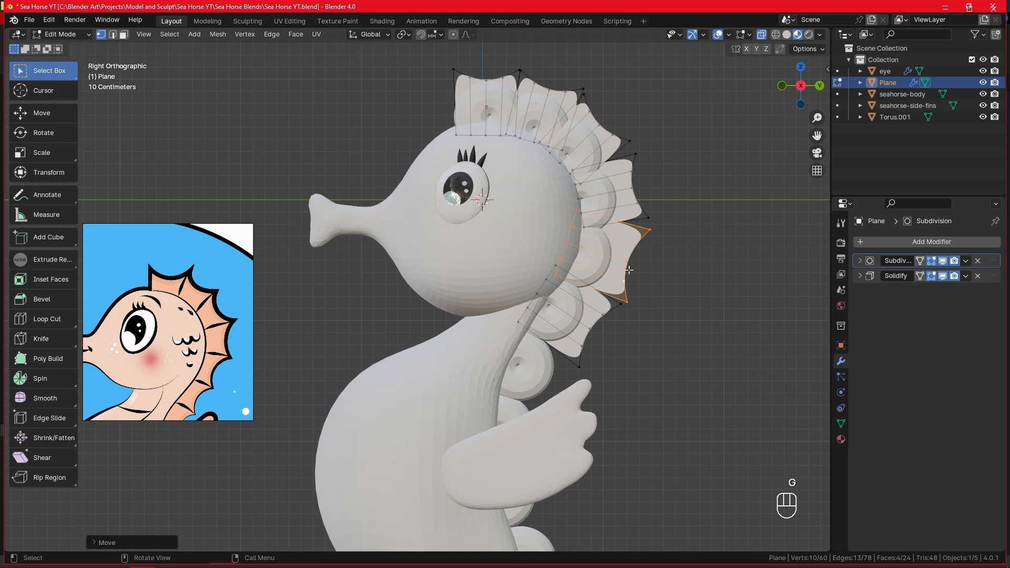
Step: Enlarge the entire fourth fin segment slightly to close the gaps to its neighbours, and pick a point on the third segment
{"action": "left_click", "coordinate": [625, 194]}
{"action": "key", "text": "l"}
{"action": "key", "text": "s"}
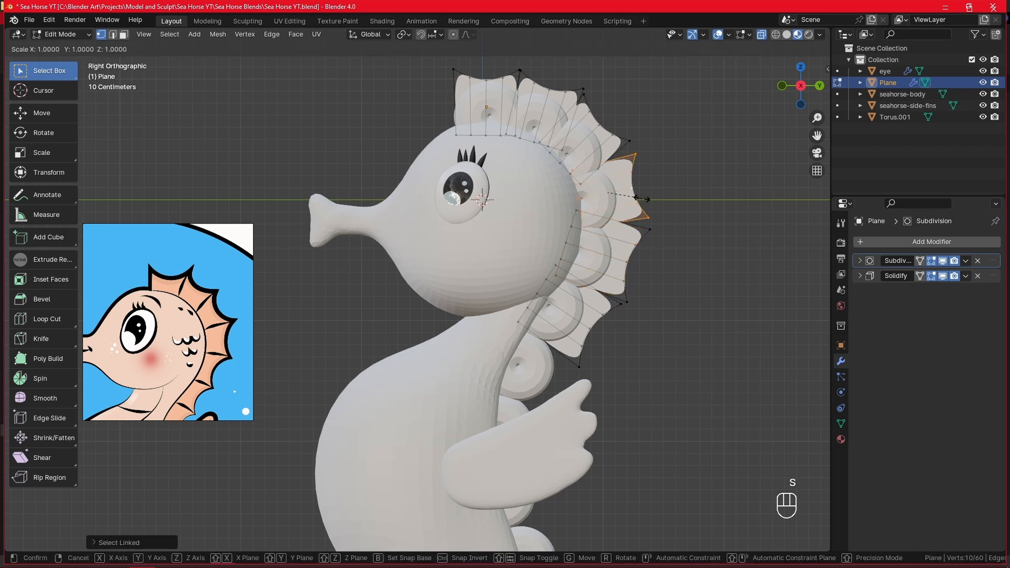
{"action": "left_click", "coordinate": [644, 199]}
{"action": "left_click", "coordinate": [608, 138]}
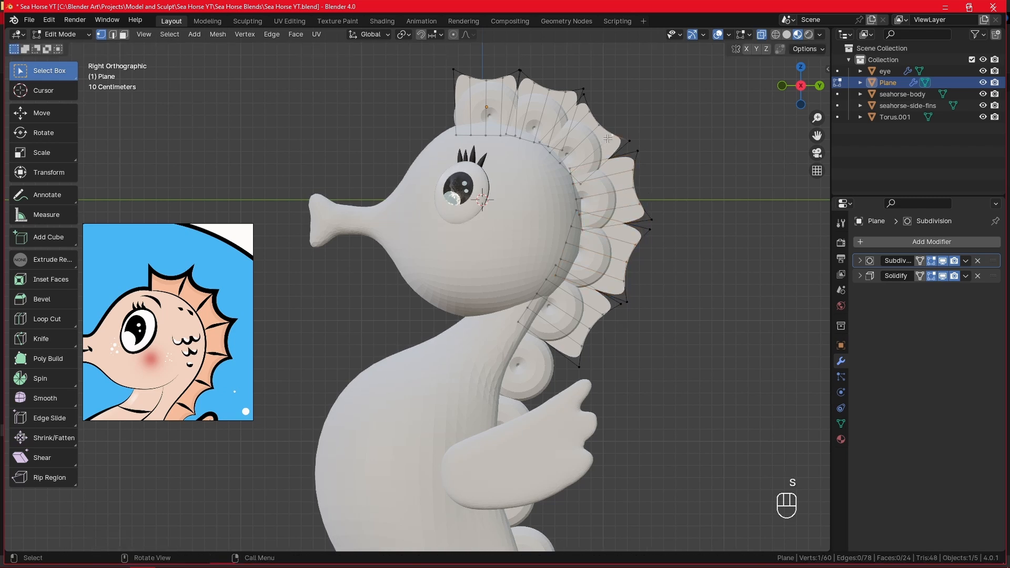
Step: Select the entire third fin segment, rotate it slightly and reposition it between its neighbours
{"action": "key", "text": "l"}
{"action": "key", "text": "r"}
{"action": "left_click", "coordinate": [642, 147]}
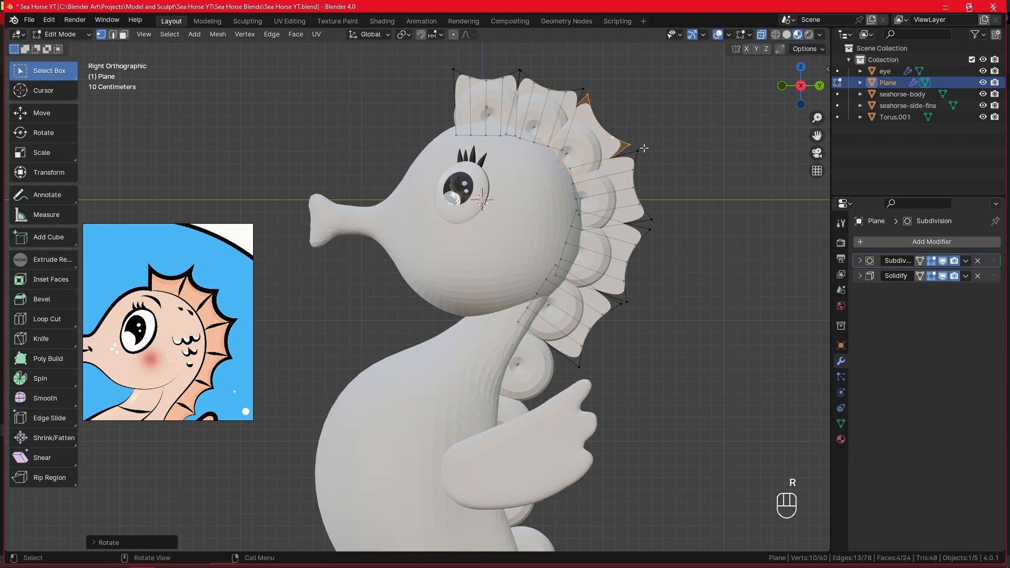
{"action": "key", "text": "g"}
{"action": "left_click", "coordinate": [648, 151]}
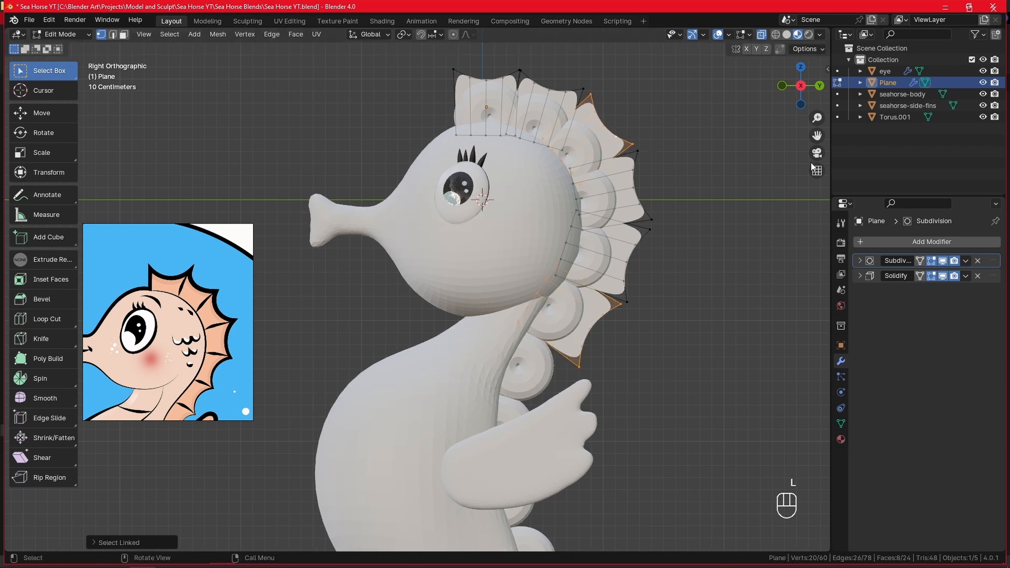
Step: Select the entire sixth fin segment at the neck and hide the seahorse-side-fins object, keeping the Torus.001 discs shown
{"action": "left_click", "coordinate": [982, 116]}
{"action": "key", "text": "l"}
{"action": "middle_click_drag", "start_coordinate": [592, 331], "coordinate": [602, 258], "text": "alt+shift"}
{"action": "left_click", "coordinate": [587, 259]}
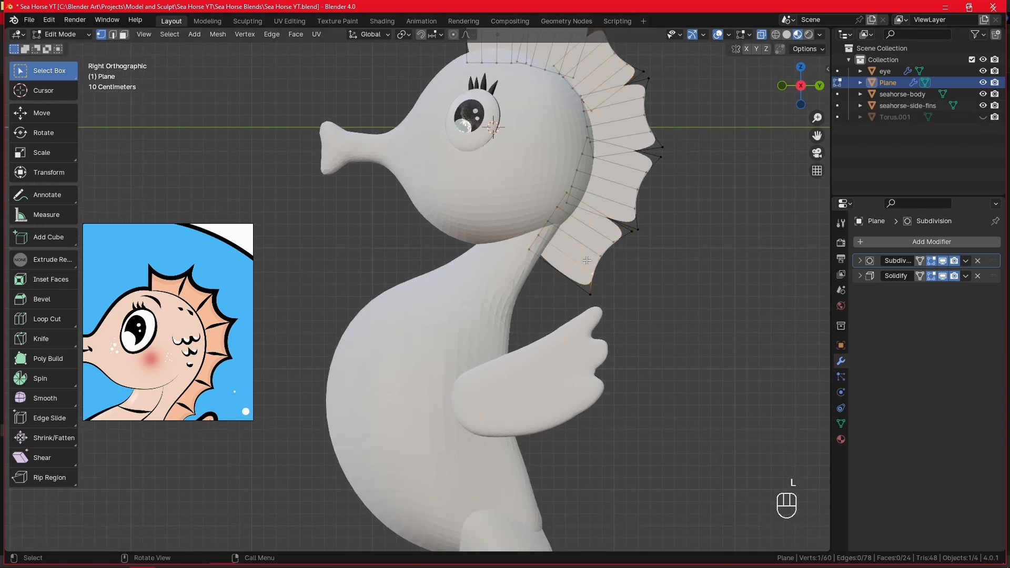
{"action": "key", "text": "l"}
{"action": "left_click", "coordinate": [983, 117]}
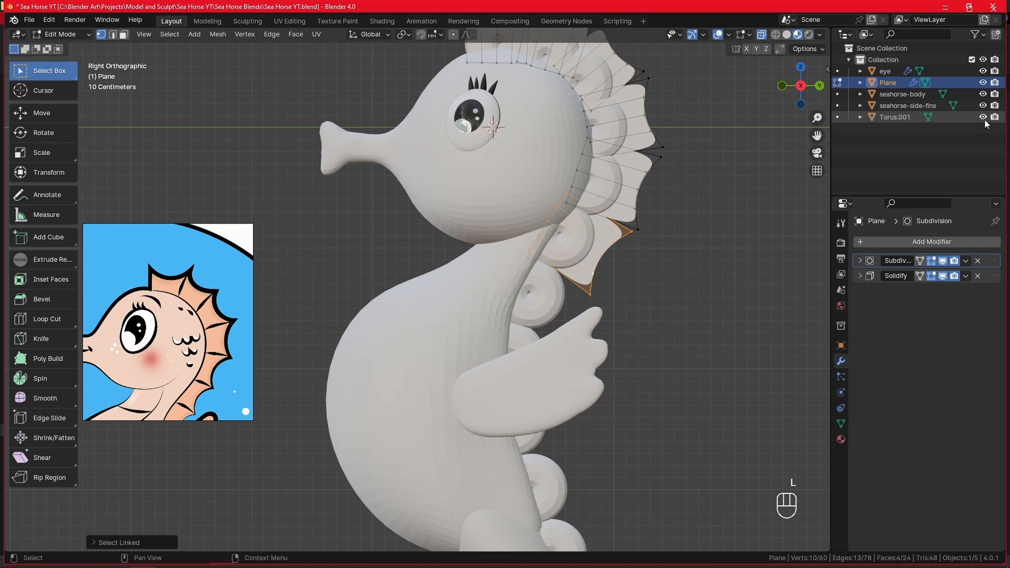
{"action": "left_click", "coordinate": [982, 105]}
Step: Duplicate the sixth fin segment over the seventh disc, rotate the copy to follow the back and shrink it slightly
{"action": "key", "text": "shift+d"}
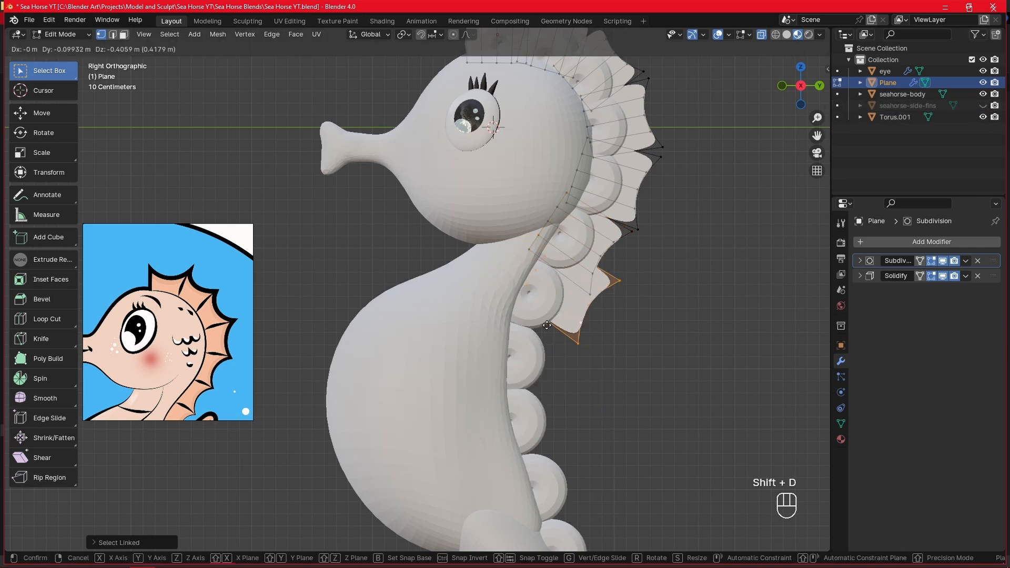
{"action": "left_click", "coordinate": [570, 333]}
{"action": "key", "text": "r"}
{"action": "left_click", "coordinate": [600, 298]}
{"action": "key", "text": "g"}
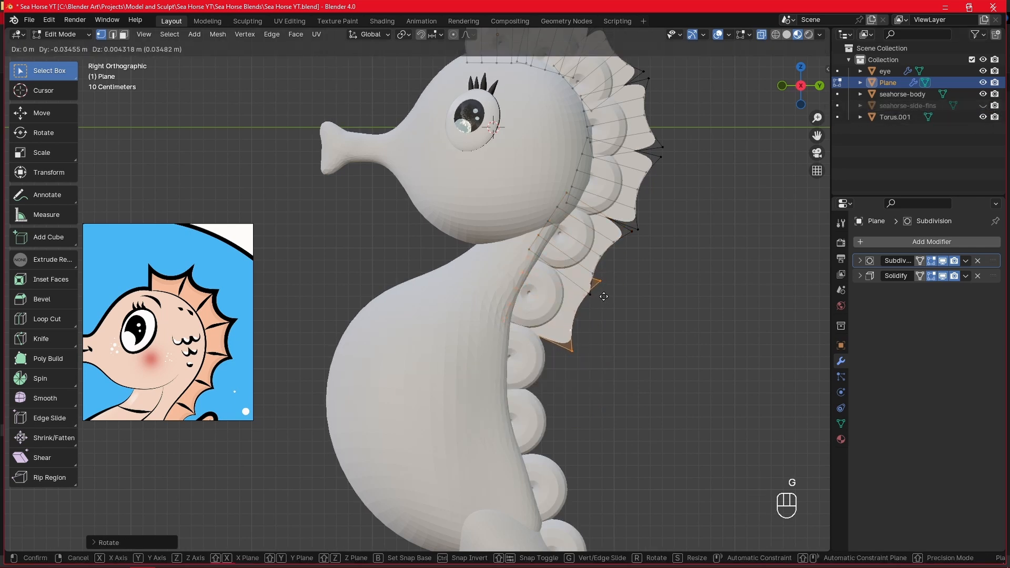
{"action": "left_click", "coordinate": [600, 293]}
{"action": "key", "text": "s"}
{"action": "left_click", "coordinate": [599, 295]}
Step: Duplicate the seventh fin segment over the eighth disc and rotate the copy to follow the back
{"action": "key", "text": "shift+d"}
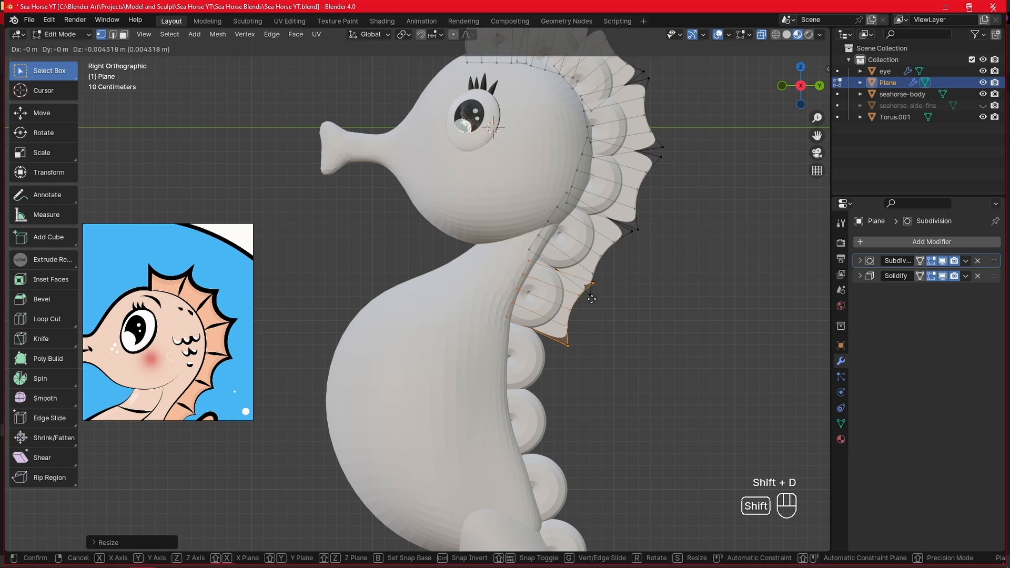
{"action": "left_click", "coordinate": [579, 362]}
{"action": "key", "text": "r"}
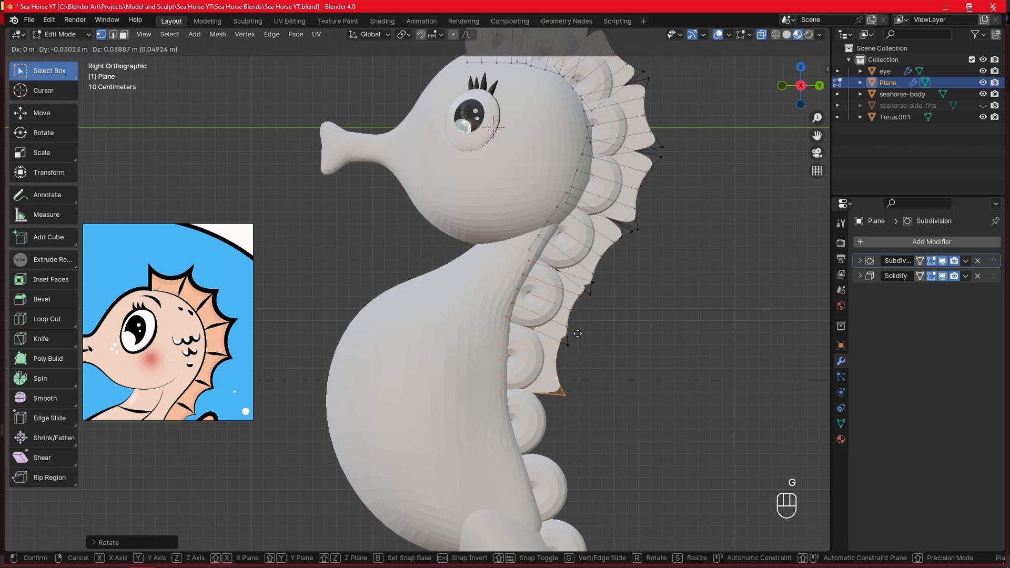
{"action": "left_click", "coordinate": [582, 336]}
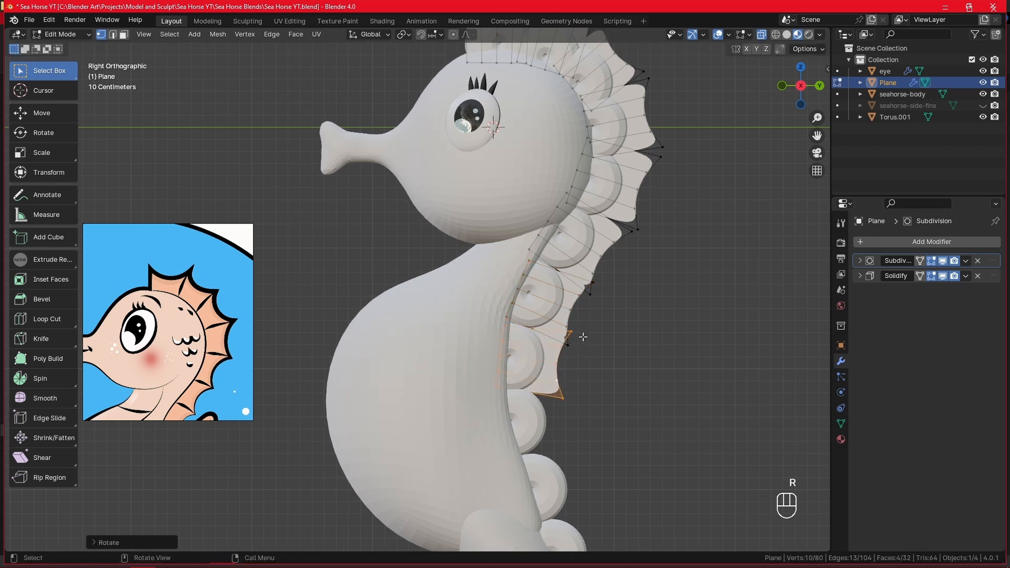
Step: Duplicate the eighth fin segment over the ninth disc, rotate the copy about -18 degrees, nudge it into place and shrink it slightly
{"action": "key", "text": "shift+d"}
{"action": "left_click", "coordinate": [577, 400]}
{"action": "key", "text": "r"}
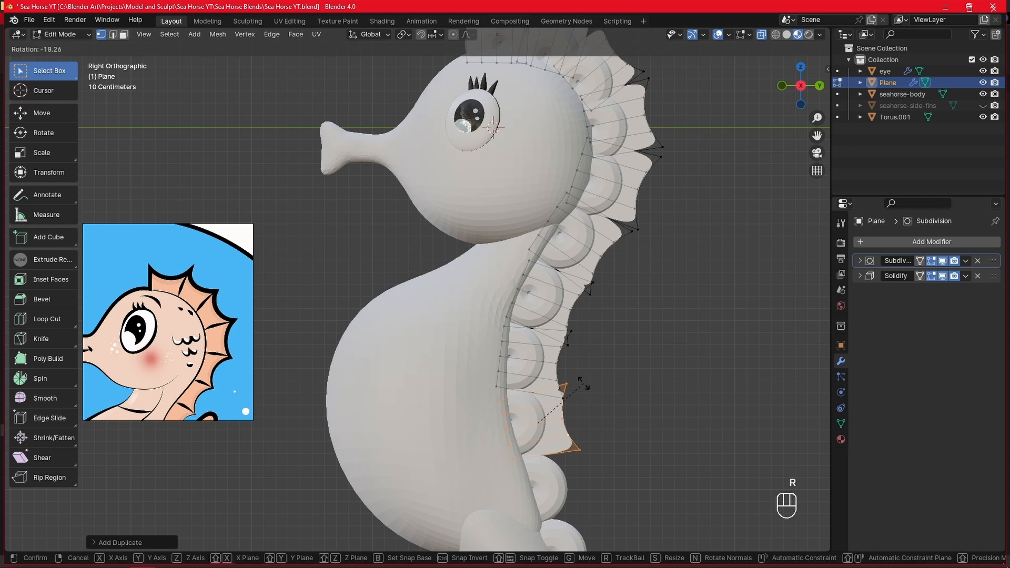
{"action": "left_click", "coordinate": [583, 384]}
{"action": "key", "text": "g"}
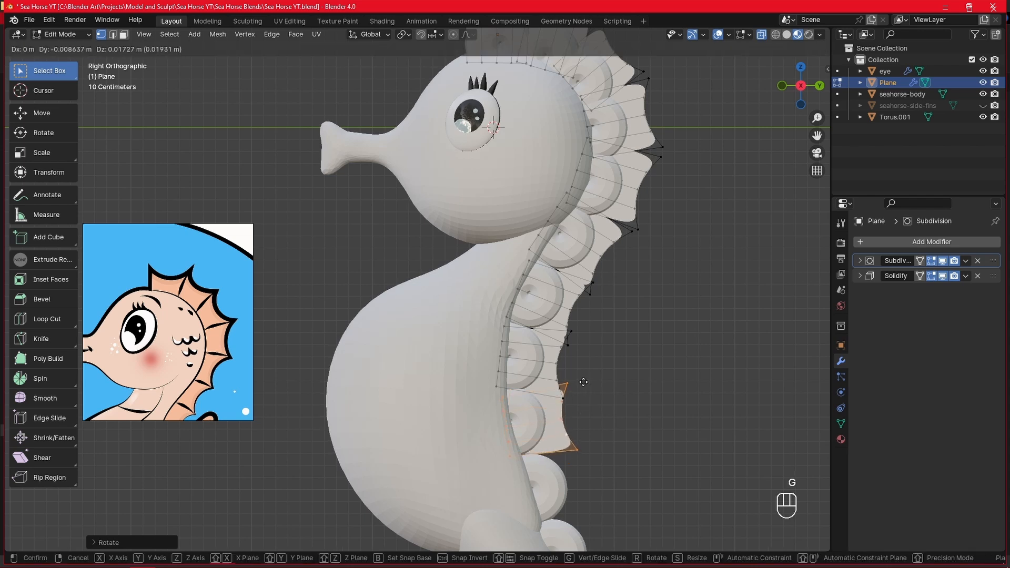
{"action": "left_click", "coordinate": [583, 382]}
{"action": "key", "text": "s"}
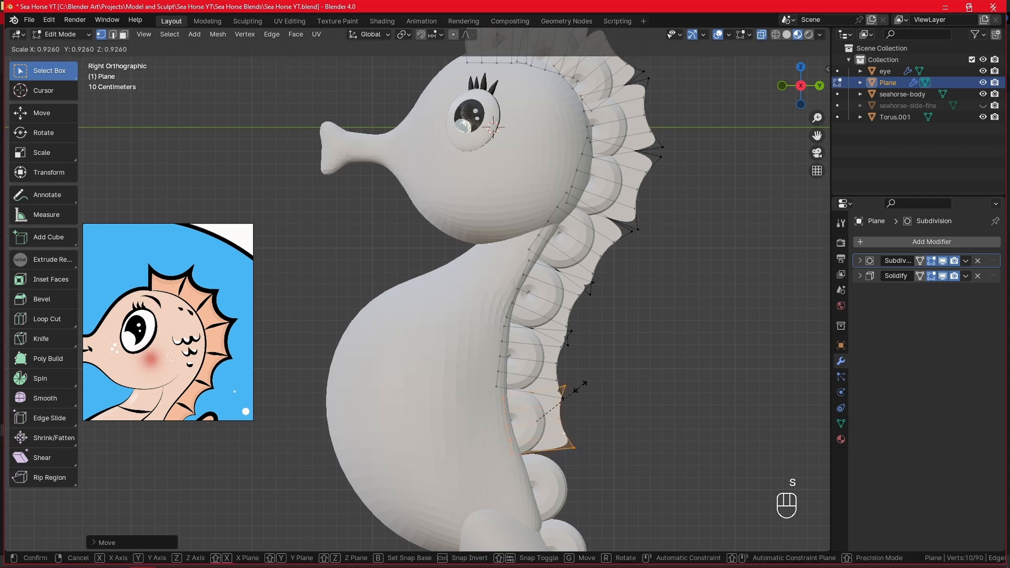
{"action": "left_click", "coordinate": [580, 387]}
Step: Select the entire eighth fin segment and scale it down to about 0.89
{"action": "left_click", "coordinate": [550, 358]}
{"action": "key", "text": "ctrl+l"}
{"action": "key", "text": "s"}
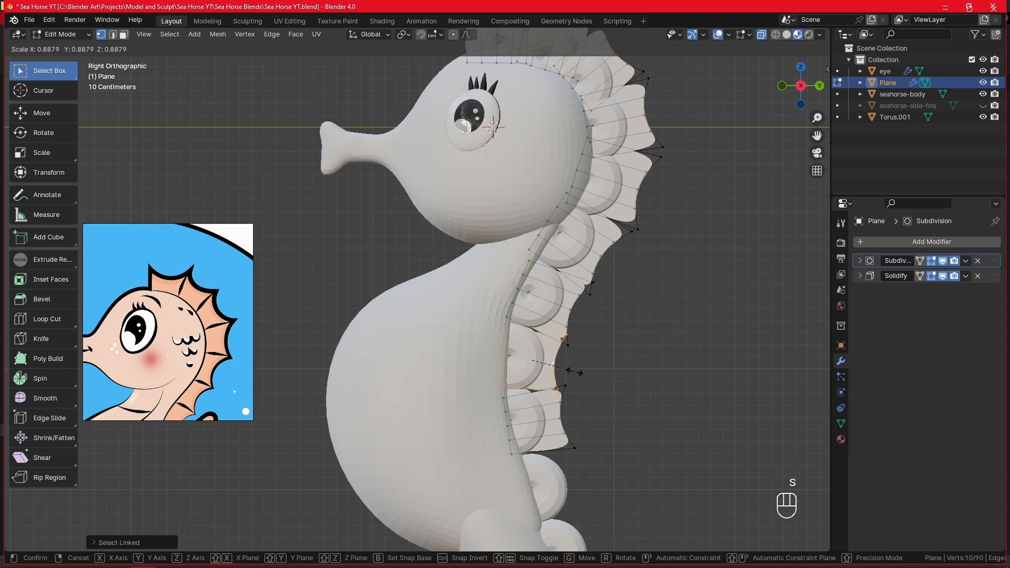
{"action": "left_click", "coordinate": [577, 375]}
Step: Duplicate the ninth fin segment over the tenth disc, rotate and resize the copy, and move it against the body
{"action": "left_click_drag", "start_coordinate": [582, 402], "coordinate": [581, 329], "text": "alt+shift"}
{"action": "left_click", "coordinate": [581, 331]}
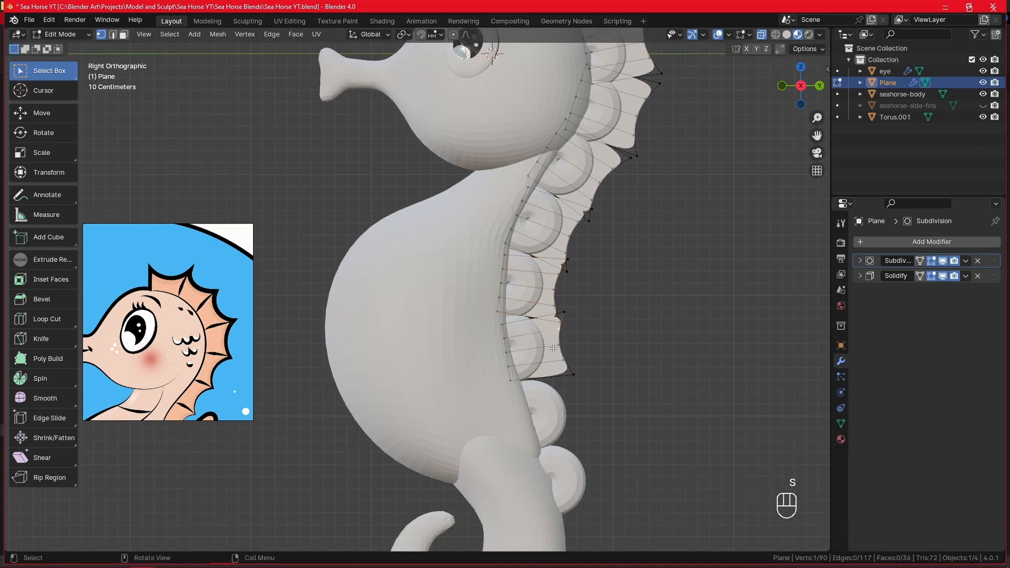
{"action": "key", "text": "l"}
{"action": "key", "text": "shift+d"}
{"action": "left_click", "coordinate": [578, 405]}
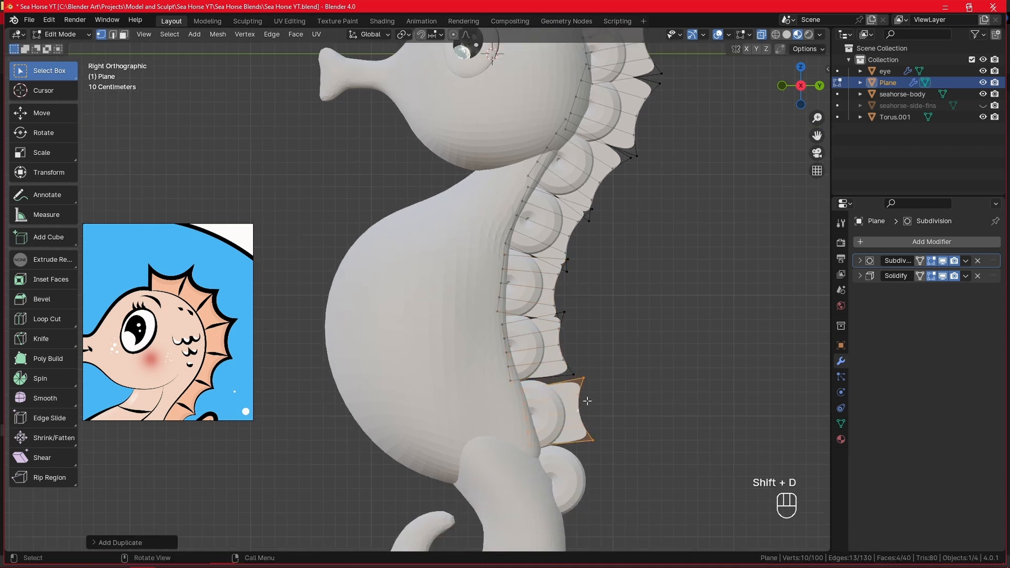
{"action": "key", "text": "r"}
{"action": "left_click", "coordinate": [583, 392]}
{"action": "key", "text": "g"}
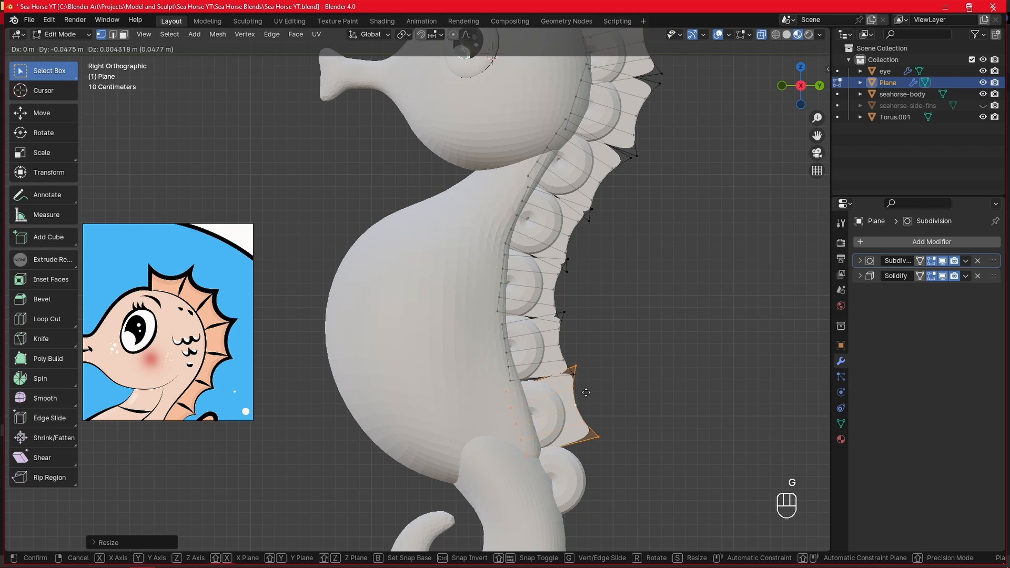
{"action": "left_click", "coordinate": [587, 393]}
Step: Duplicate the tenth fin segment over the eleventh disc, just above the tail, and rotate the copy slightly
{"action": "key", "text": "shift+d"}
{"action": "left_click", "coordinate": [607, 451]}
{"action": "key", "text": "r"}
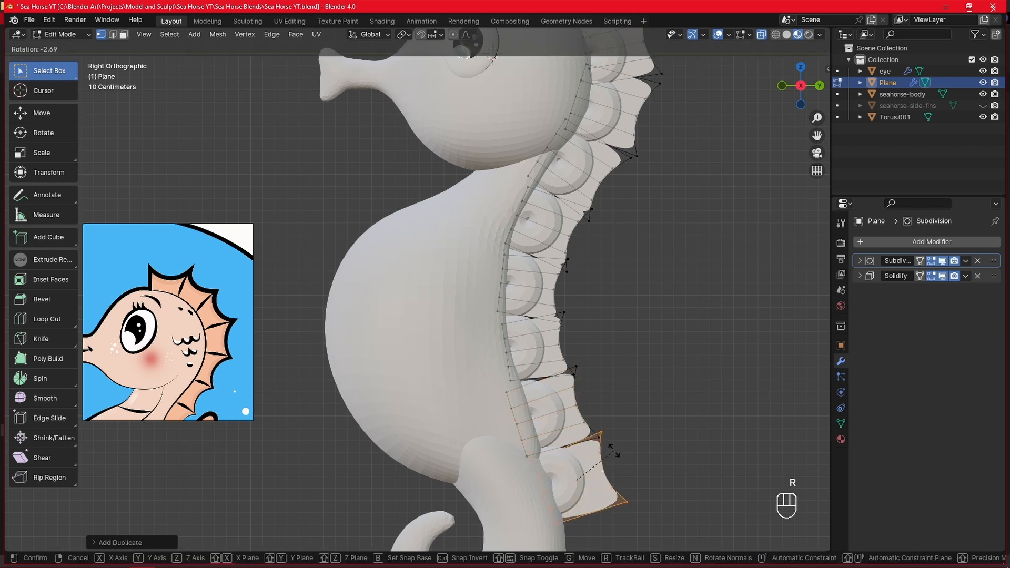
{"action": "left_click", "coordinate": [610, 447]}
{"action": "left_click", "coordinate": [616, 434]}
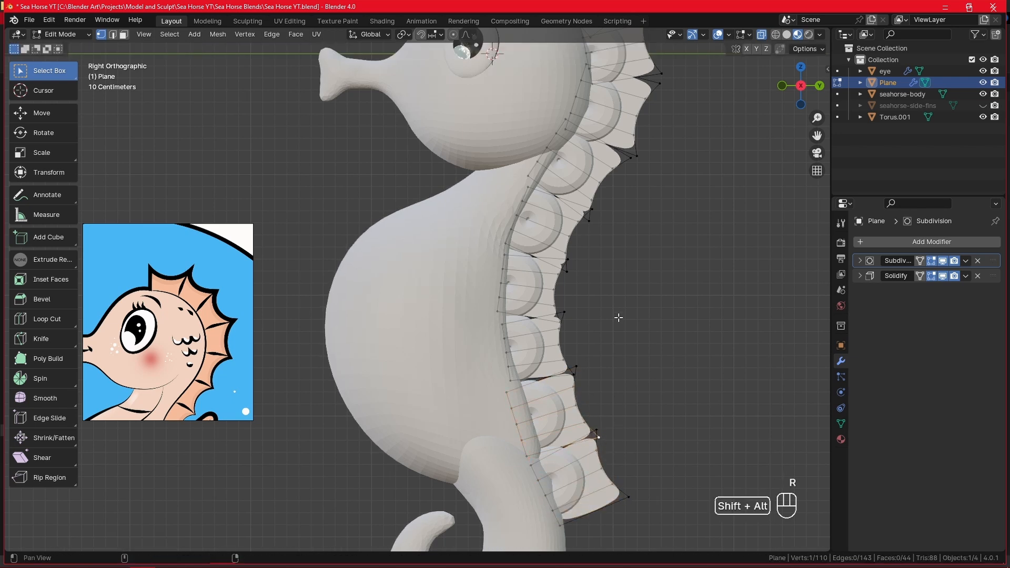
Step: Merge the adjacent outer corner vertices of the first and second fin segments into one spike at their center
{"action": "left_click_drag", "start_coordinate": [657, 108], "coordinate": [608, 422], "text": "alt+shift"}
{"action": "left_click_drag", "start_coordinate": [540, 246], "coordinate": [540, 191], "text": "ctrl+alt"}
{"action": "left_click", "coordinate": [554, 187]}
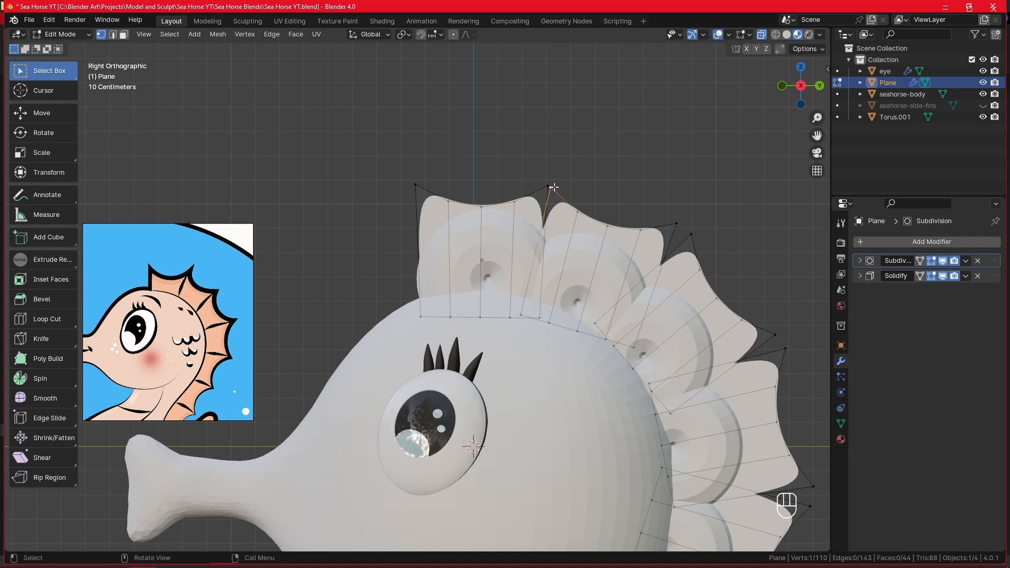
{"action": "left_click", "coordinate": [548, 184], "text": "shift"}
{"action": "key", "text": "m"}
{"action": "left_click", "coordinate": [552, 180]}
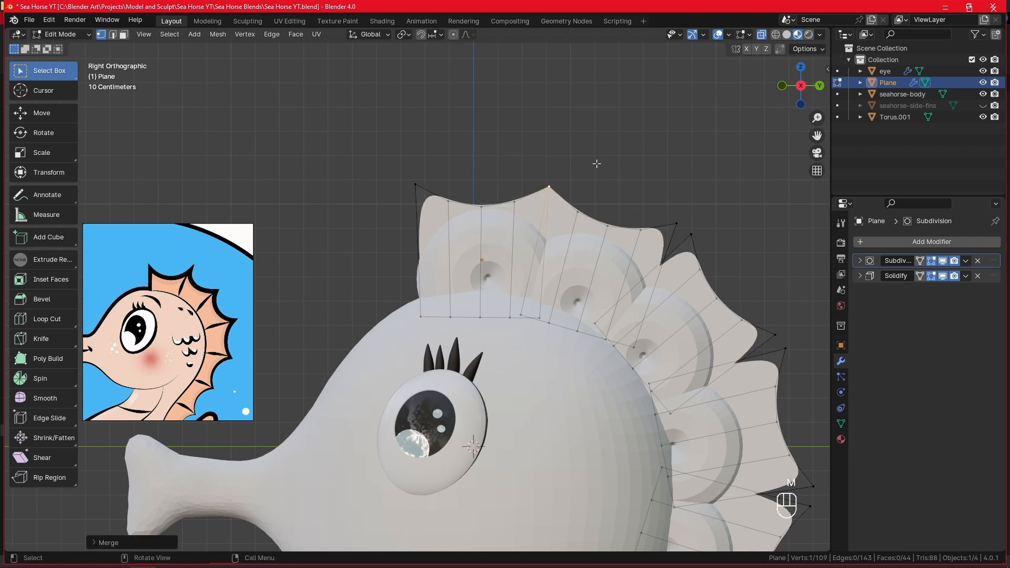
Step: Merge the adjacent outer corner vertices between the second and third and between the third and fourth fin segments at center
{"action": "left_click_drag", "start_coordinate": [595, 162], "coordinate": [511, 121], "text": "alt+shift"}
{"action": "left_click", "coordinate": [592, 177], "text": "shift"}
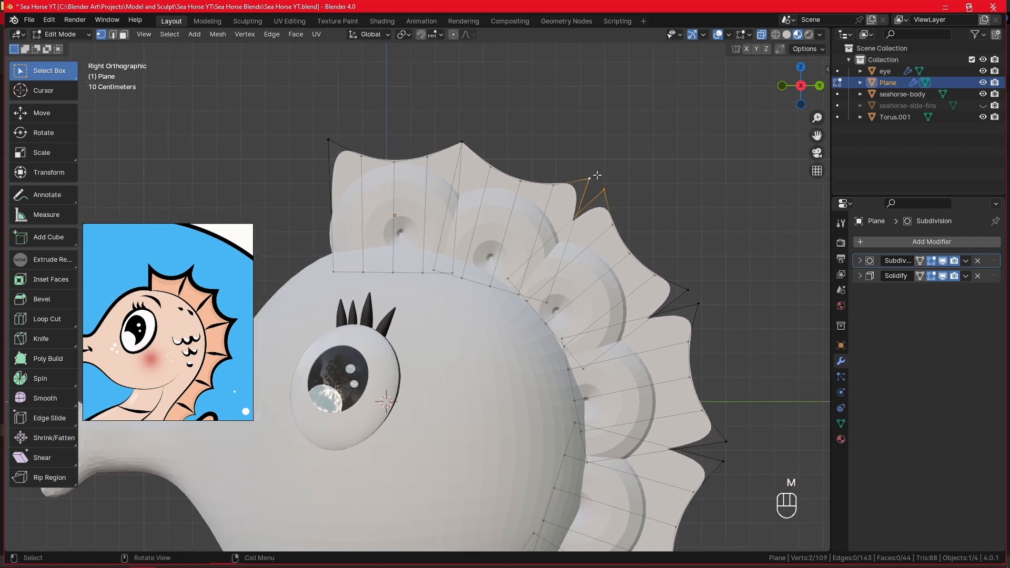
{"action": "key", "text": "m"}
{"action": "left_click", "coordinate": [596, 176]}
{"action": "middle_click_drag", "start_coordinate": [689, 287], "coordinate": [608, 207], "text": "shift"}
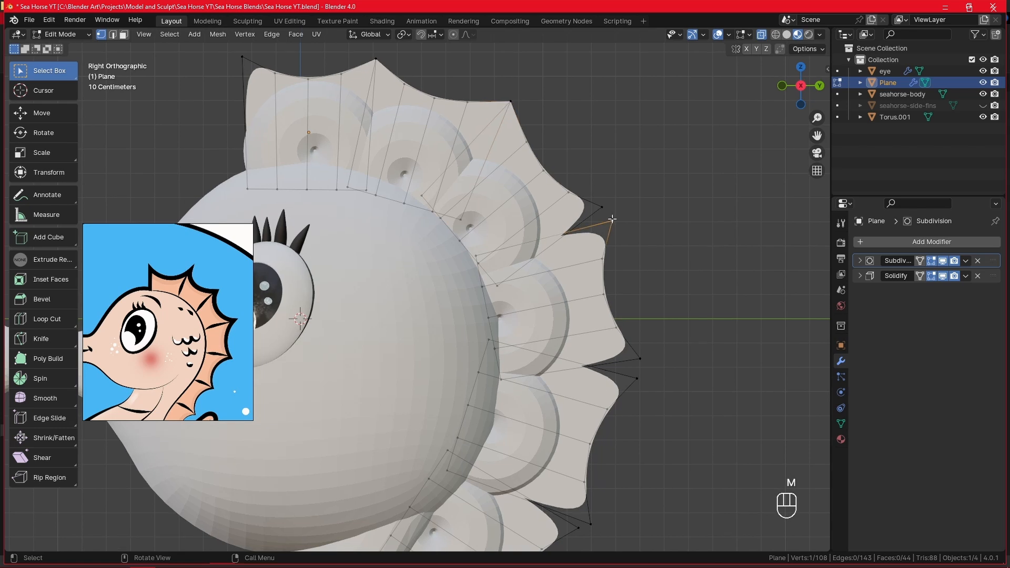
{"action": "key", "text": "m"}
{"action": "left_click", "coordinate": [608, 207]}
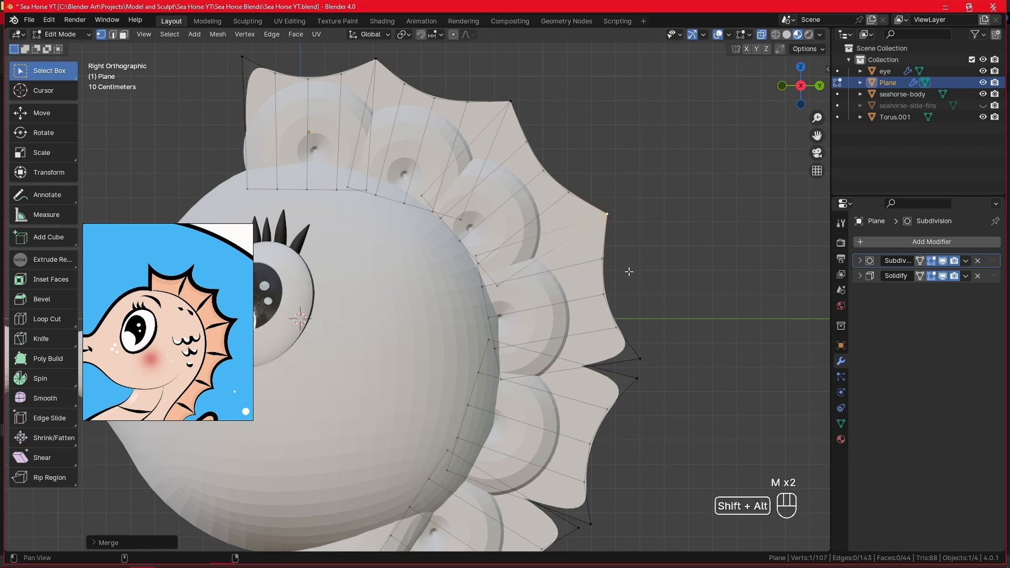
Step: Merge the adjacent outer corner vertices between the fourth and fifth and between the fifth and sixth fin segments at center
{"action": "left_click_drag", "start_coordinate": [629, 273], "coordinate": [608, 158], "text": "alt+shift"}
{"action": "left_click", "coordinate": [614, 263]}
{"action": "left_click", "coordinate": [619, 243], "text": "shift"}
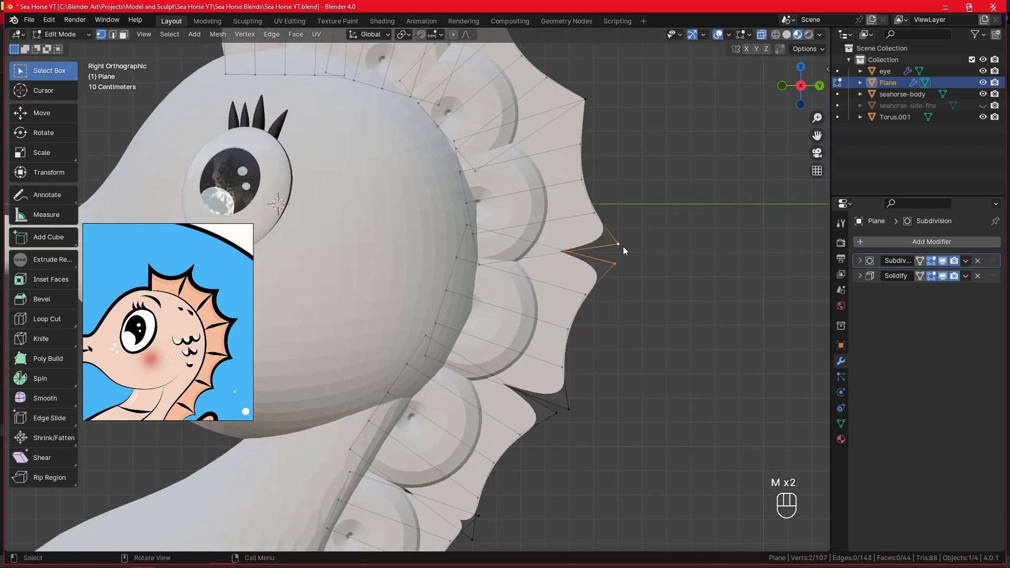
{"action": "key", "text": "m"}
{"action": "left_click", "coordinate": [622, 245]}
{"action": "left_click_drag", "start_coordinate": [610, 312], "coordinate": [617, 206], "text": "alt+shift"}
{"action": "left_click", "coordinate": [565, 307]}
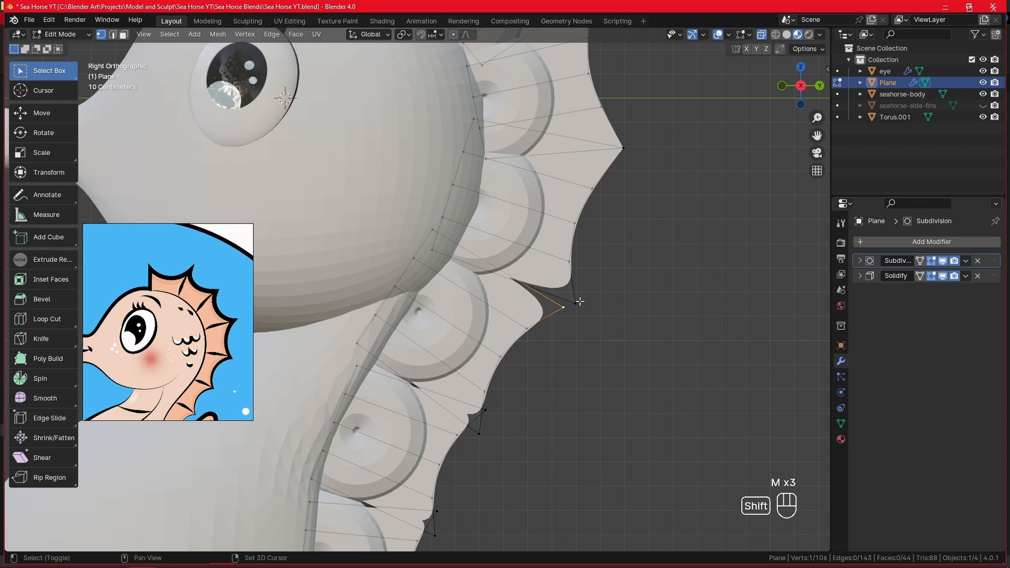
{"action": "left_click", "coordinate": [579, 301], "text": "shift"}
{"action": "key", "text": "m"}
{"action": "left_click", "coordinate": [580, 306]}
Step: Merge the outer corner vertices and the inner base vertices where the sixth and seventh fin segments meet
{"action": "middle_click_drag", "start_coordinate": [580, 306], "coordinate": [626, 176], "text": "shift"}
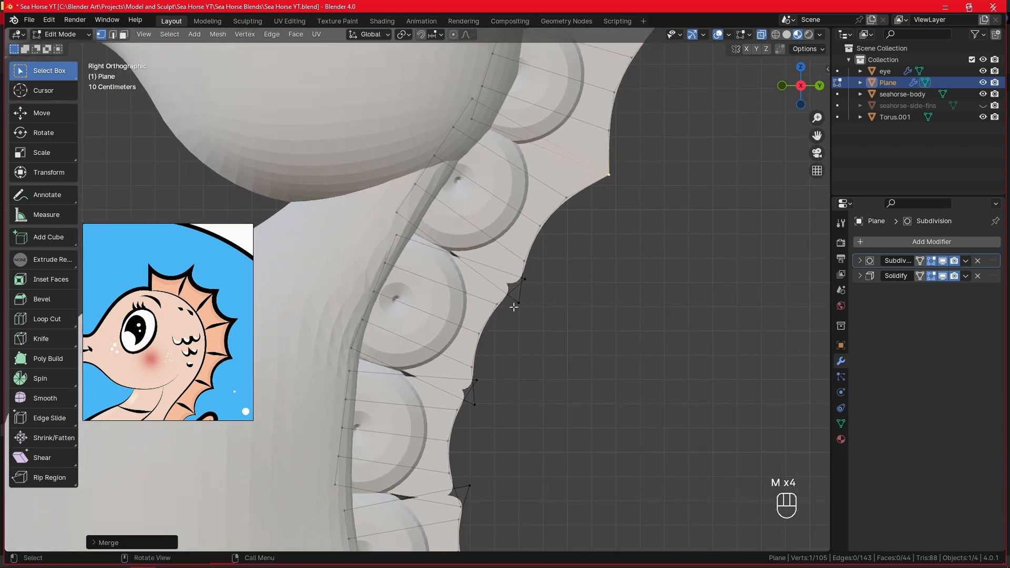
{"action": "left_click", "coordinate": [524, 279], "text": "shift"}
{"action": "key", "text": "m"}
{"action": "left_click", "coordinate": [537, 289]}
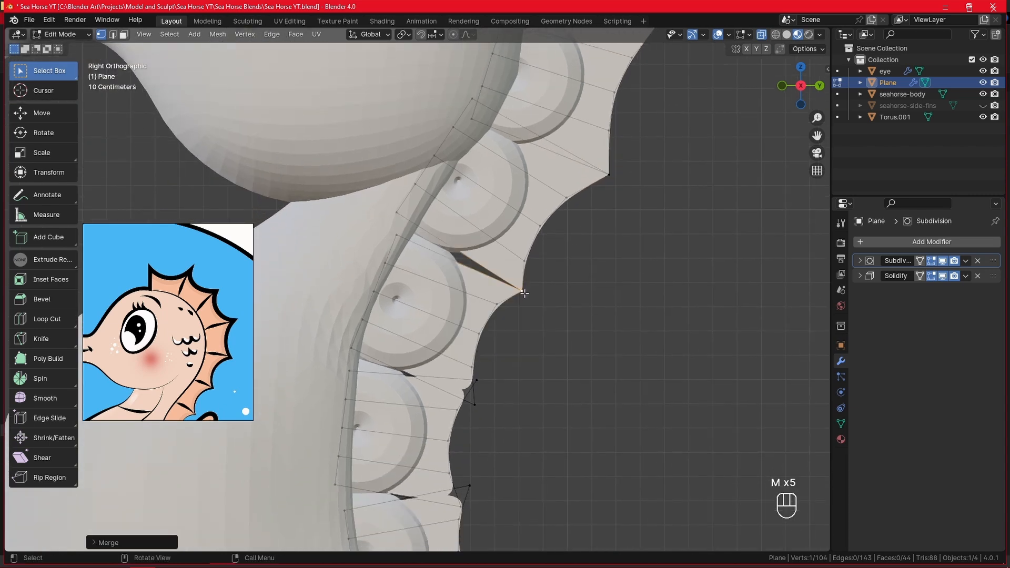
{"action": "left_click", "coordinate": [400, 233]}
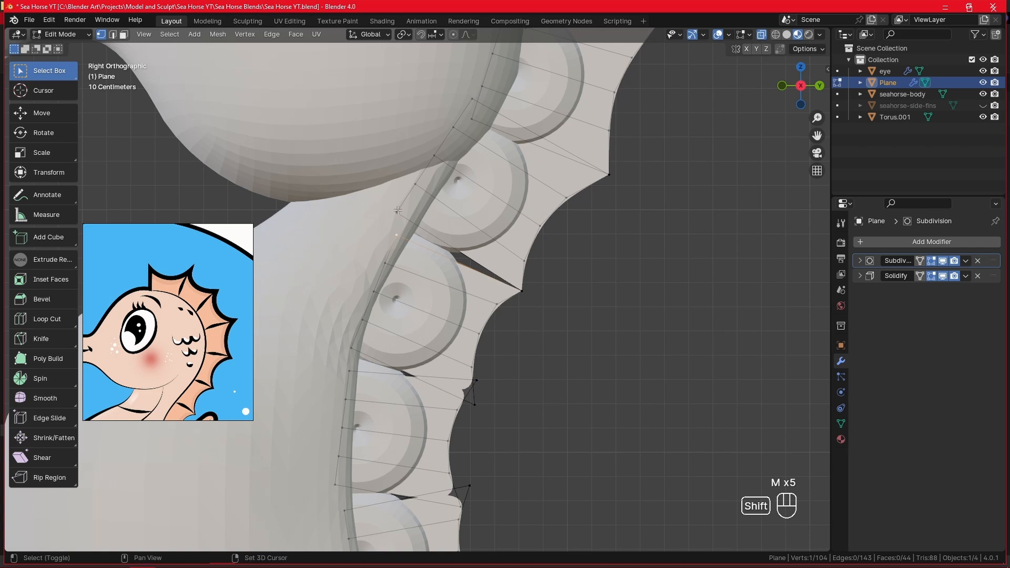
{"action": "left_click", "coordinate": [398, 211], "text": "shift"}
{"action": "key", "text": "m"}
{"action": "left_click", "coordinate": [411, 210]}
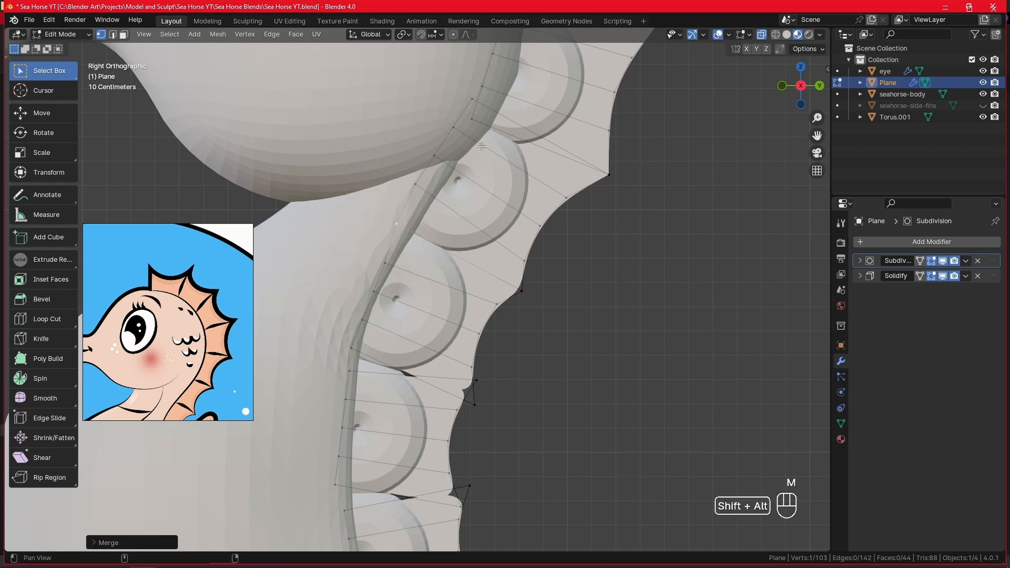
Step: Move the spike vertex between the sixth and seventh fin segments slightly outward and down
{"action": "left_click", "coordinate": [528, 288]}
{"action": "key", "text": "g"}
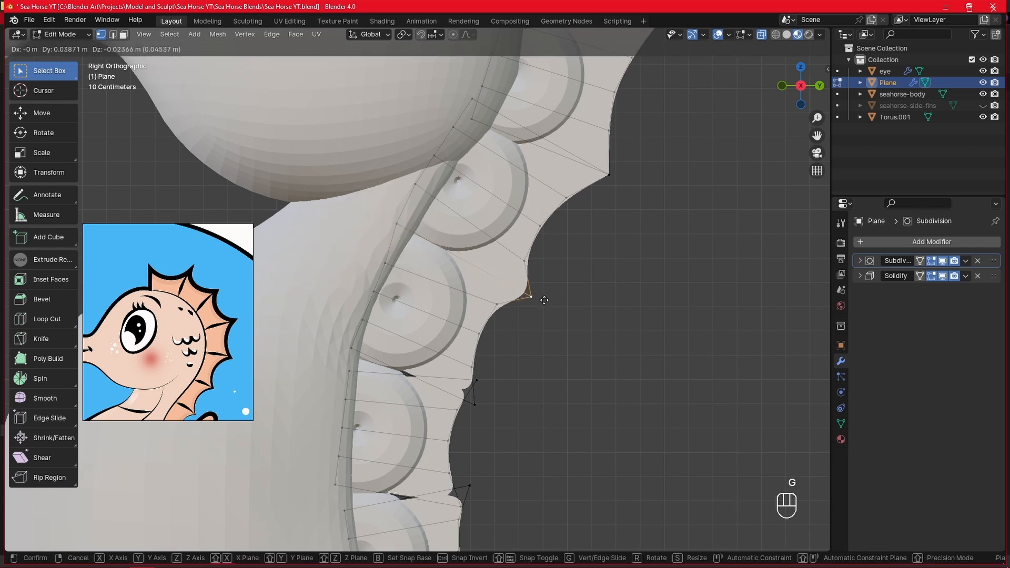
{"action": "left_click", "coordinate": [545, 300]}
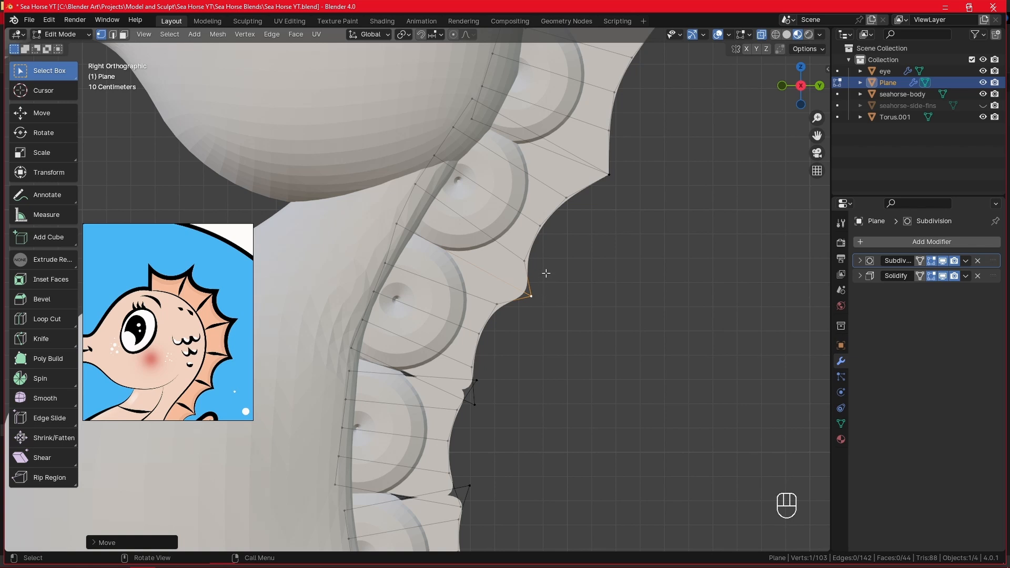
Step: Merge the adjacent outer corner vertices of the seventh and eighth fin segments at center and pull the spike slightly outward
{"action": "left_click_drag", "start_coordinate": [546, 275], "coordinate": [556, 345], "text": "alt+shift"}
{"action": "left_click_drag", "start_coordinate": [485, 351], "coordinate": [507, 168], "text": "alt+shift"}
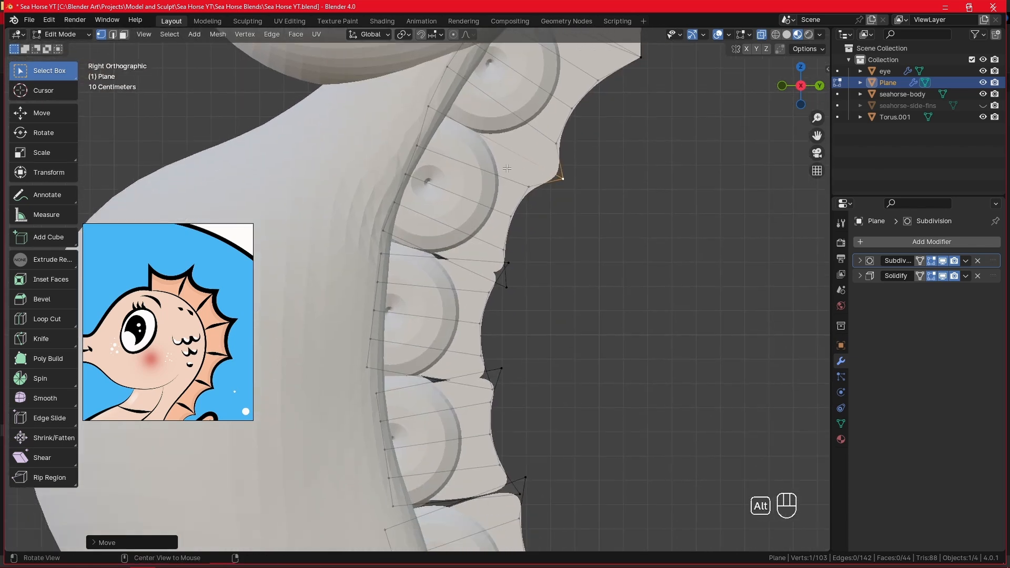
{"action": "left_click", "coordinate": [508, 263]}
{"action": "left_click", "coordinate": [506, 286], "text": "shift"}
{"action": "key", "text": "m"}
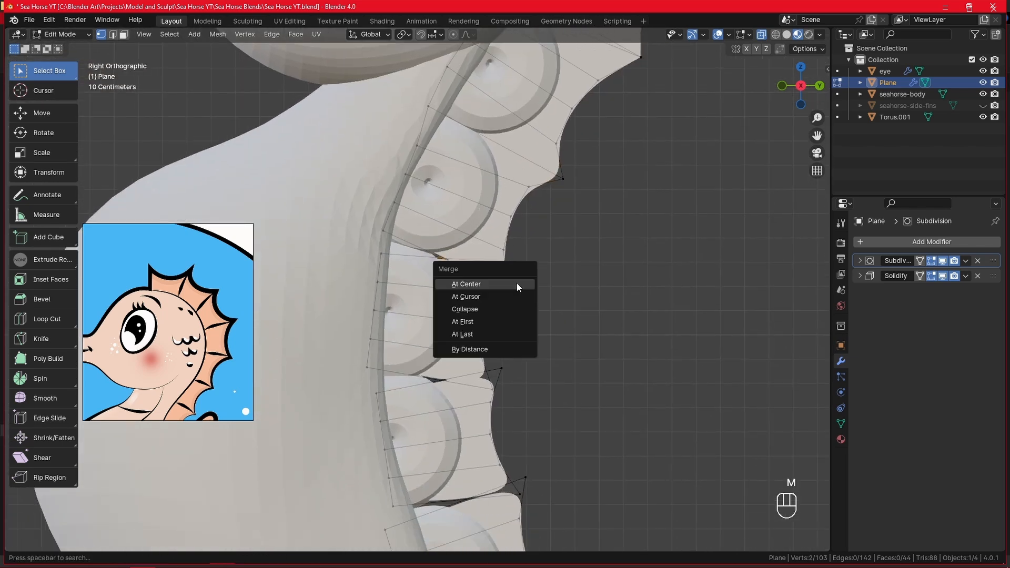
{"action": "left_click", "coordinate": [516, 282]}
{"action": "key", "text": "g"}
{"action": "left_click", "coordinate": [523, 285]}
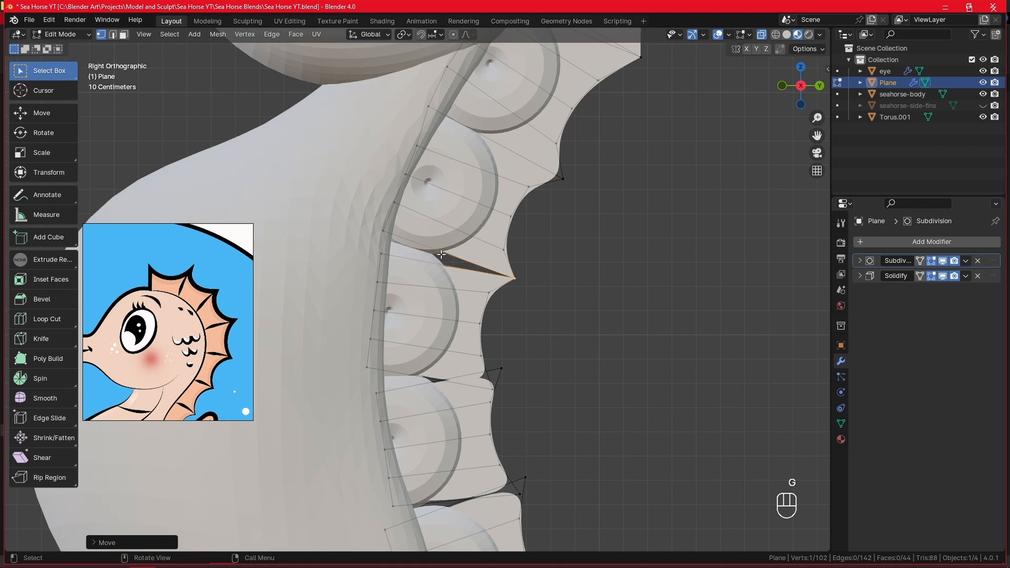
Step: Merge the inner base vertices where the seventh and eighth fin segments meet
{"action": "left_click", "coordinate": [383, 230]}
{"action": "left_click", "coordinate": [381, 254], "text": "shift"}
{"action": "key", "text": "m"}
{"action": "left_click", "coordinate": [399, 241]}
Step: Move the upper outer corner vertex of the ninth fin segment down, clear of the eighth segment's corner
{"action": "middle_click_drag", "start_coordinate": [399, 241], "coordinate": [497, 271], "text": "shift"}
{"action": "left_click", "coordinate": [497, 271]}
{"action": "key", "text": "g"}
{"action": "left_click", "coordinate": [504, 287]}
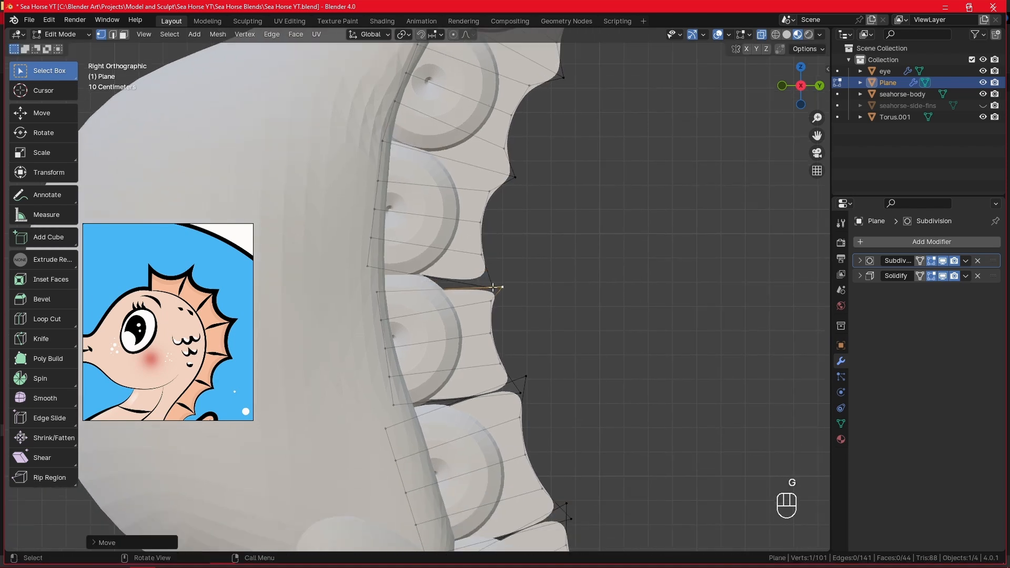
Step: Merge the adjacent outer corner vertices of the eighth and ninth fin segments at center, and likewise merge their adjacent inner base vertices
{"action": "key", "text": "g"}
{"action": "left_click", "coordinate": [499, 279]}
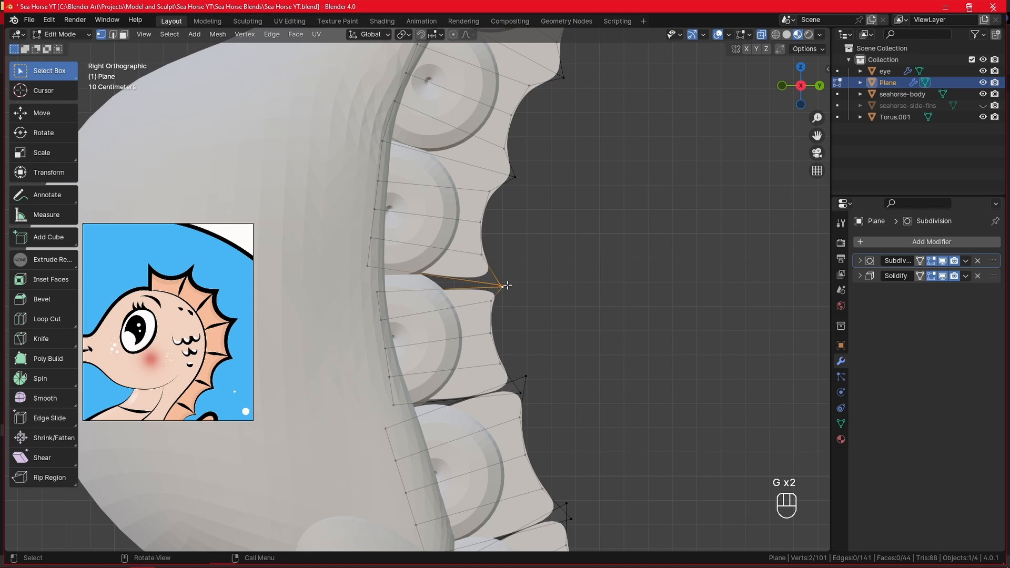
{"action": "key", "text": "m"}
{"action": "left_click", "coordinate": [507, 282]}
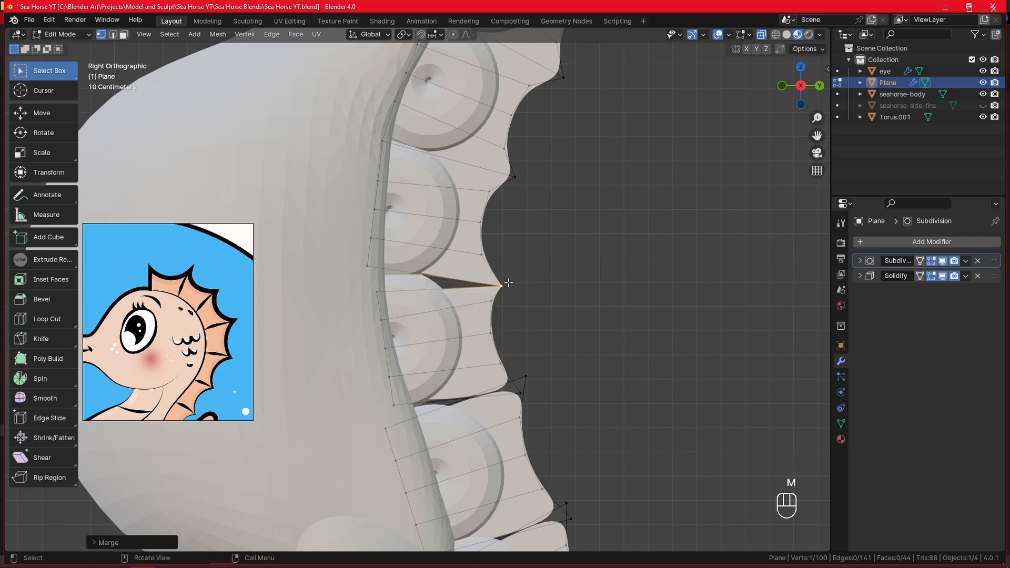
{"action": "left_click", "coordinate": [373, 263], "text": "ctrl"}
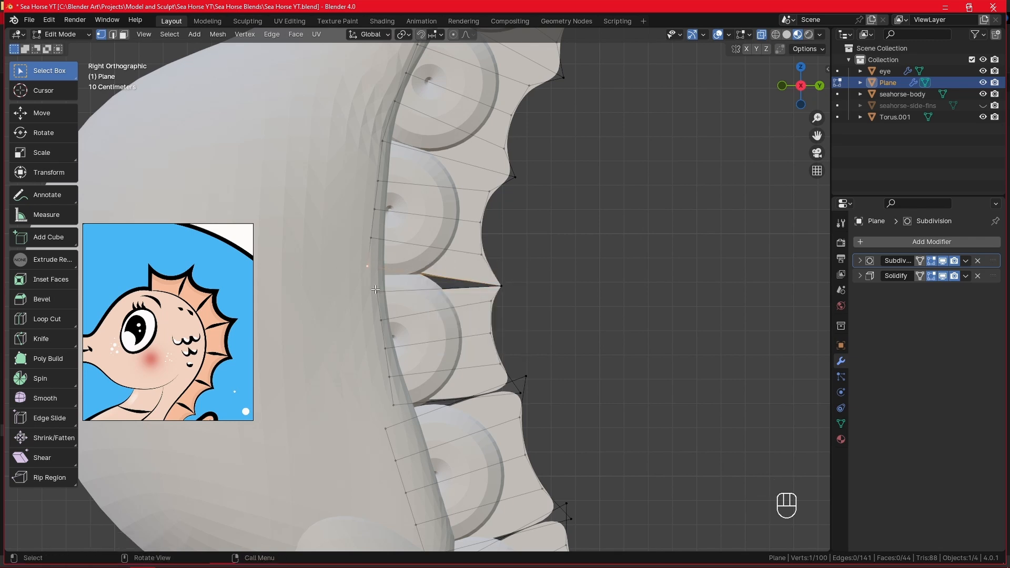
{"action": "left_click", "coordinate": [375, 289], "text": "shift"}
{"action": "key", "text": "m"}
{"action": "left_click", "coordinate": [402, 269]}
Step: Bring the outer corner vertices of the ninth and tenth fin segments together and merge them at center, and merge their inner base vertices
{"action": "middle_click_drag", "start_coordinate": [533, 329], "coordinate": [529, 215], "text": "shift"}
{"action": "left_click", "coordinate": [518, 277]}
{"action": "key", "text": "g"}
{"action": "left_click", "coordinate": [525, 257]}
{"action": "left_click", "coordinate": [525, 263]}
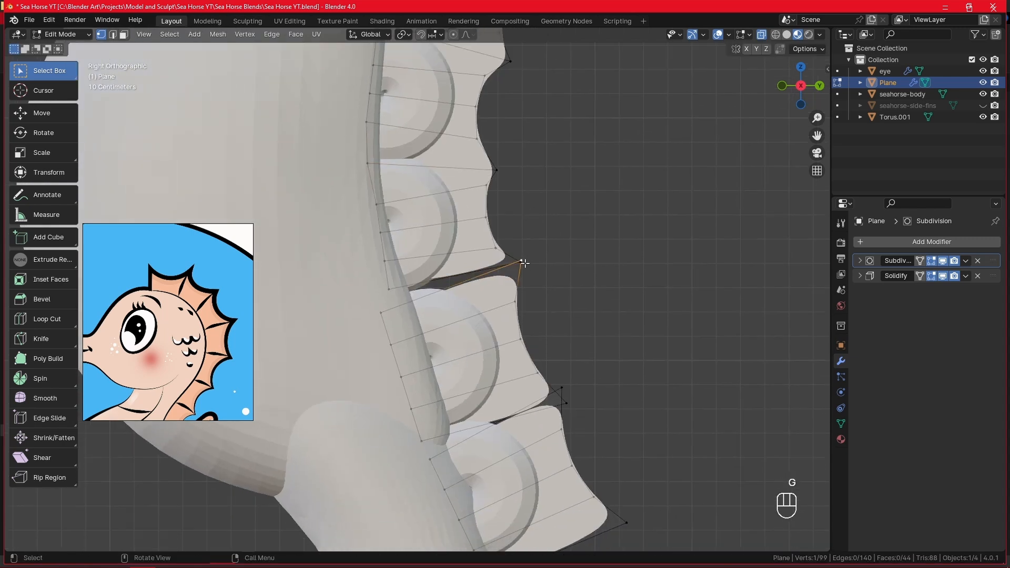
{"action": "key", "text": "g"}
{"action": "left_click", "coordinate": [526, 270]}
{"action": "left_click", "coordinate": [524, 264], "text": "shift"}
{"action": "key", "text": "m"}
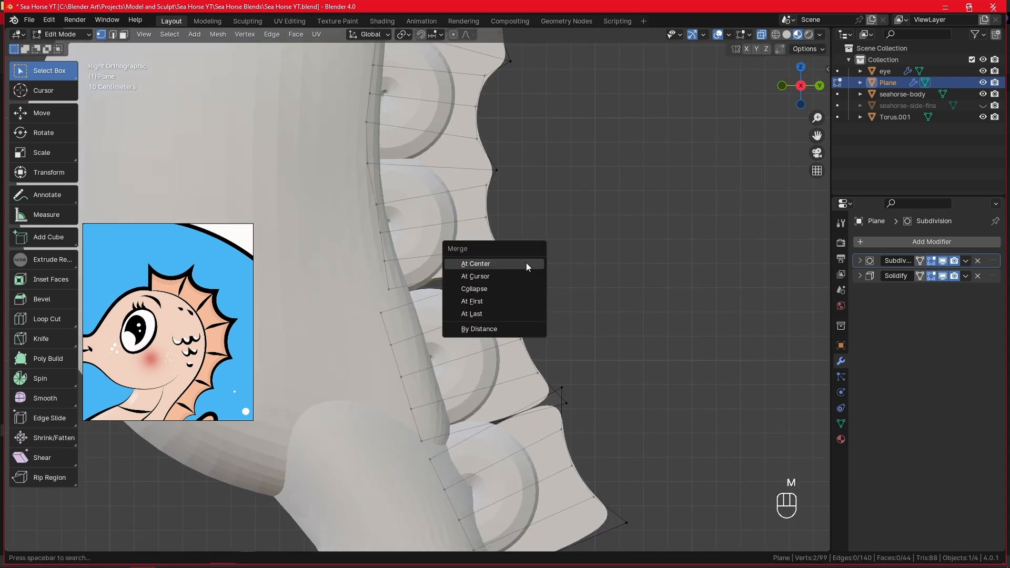
{"action": "left_click", "coordinate": [526, 264]}
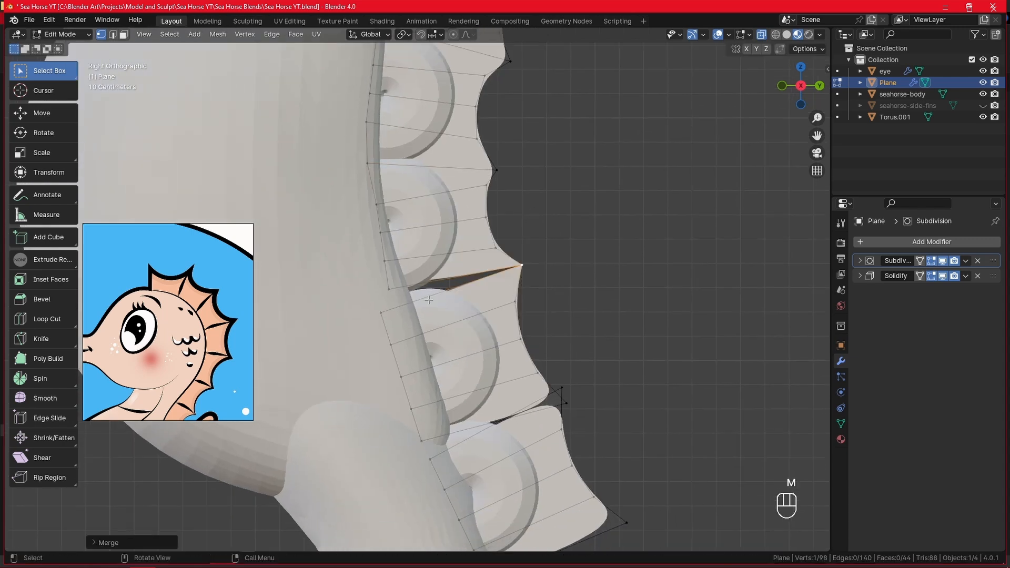
{"action": "key", "text": "m"}
{"action": "left_click", "coordinate": [500, 264]}
Step: Merge the outer corners of the tenth and eleventh fin segments, pull that spike slightly outward, and merge their inner base vertices
{"action": "middle_click_drag", "start_coordinate": [521, 315], "coordinate": [523, 225], "text": "shift"}
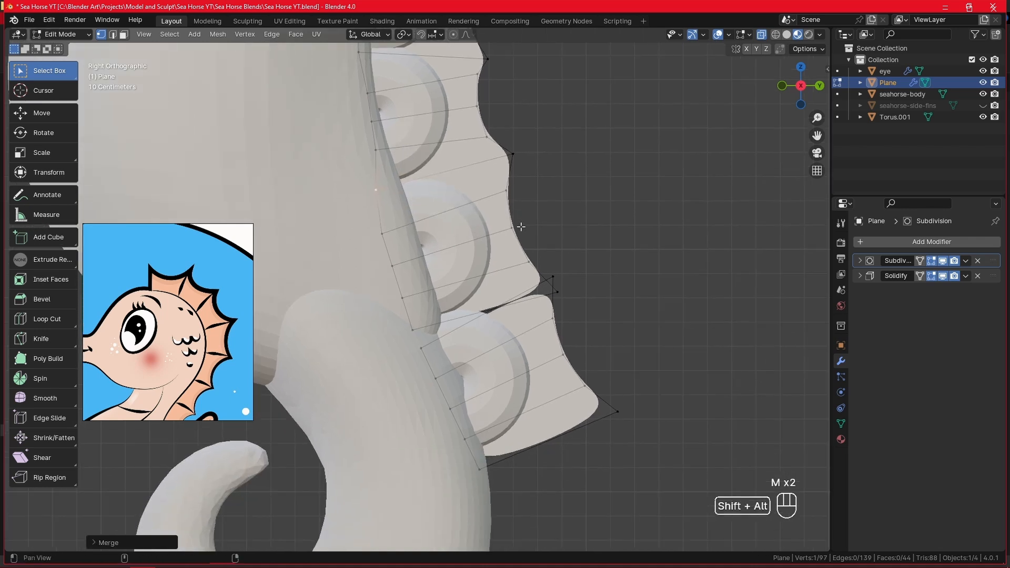
{"action": "key", "text": "m"}
{"action": "left_click", "coordinate": [560, 290]}
{"action": "key", "text": "g"}
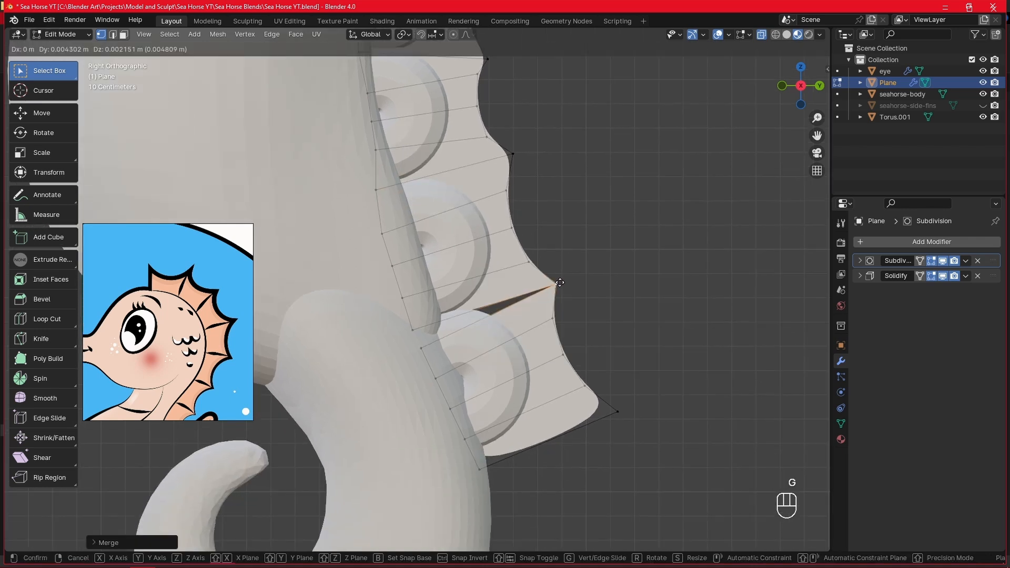
{"action": "left_click", "coordinate": [562, 282]}
{"action": "left_click", "coordinate": [421, 348]}
{"action": "left_click", "coordinate": [412, 330], "text": "shift"}
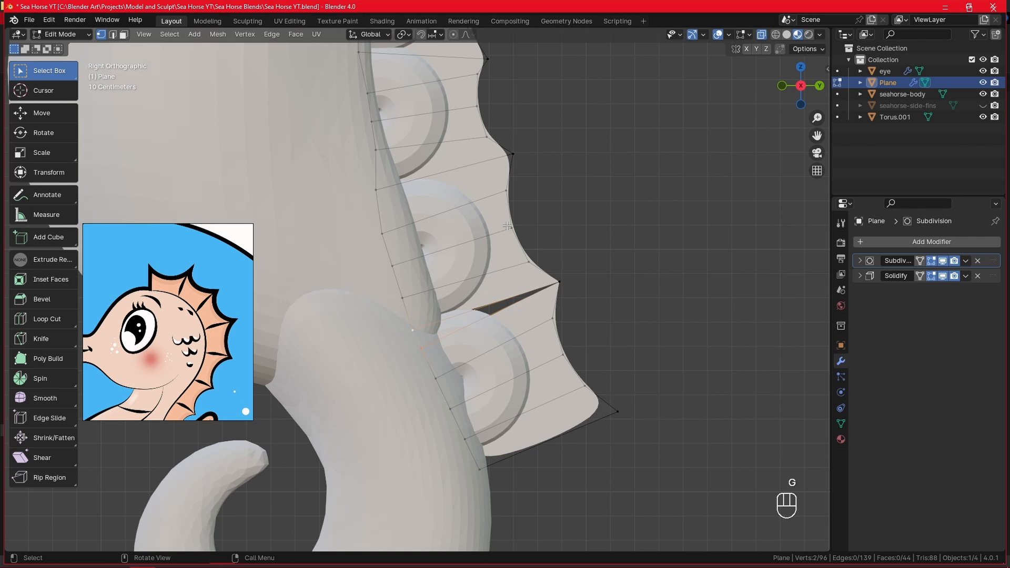
{"action": "key", "text": "m"}
{"action": "left_click", "coordinate": [501, 272]}
Step: Merge the inner base vertices where the fifth and sixth fin segments meet at the lower back of the head
{"action": "middle_click_drag", "start_coordinate": [613, 280], "coordinate": [611, 377], "text": "shift"}
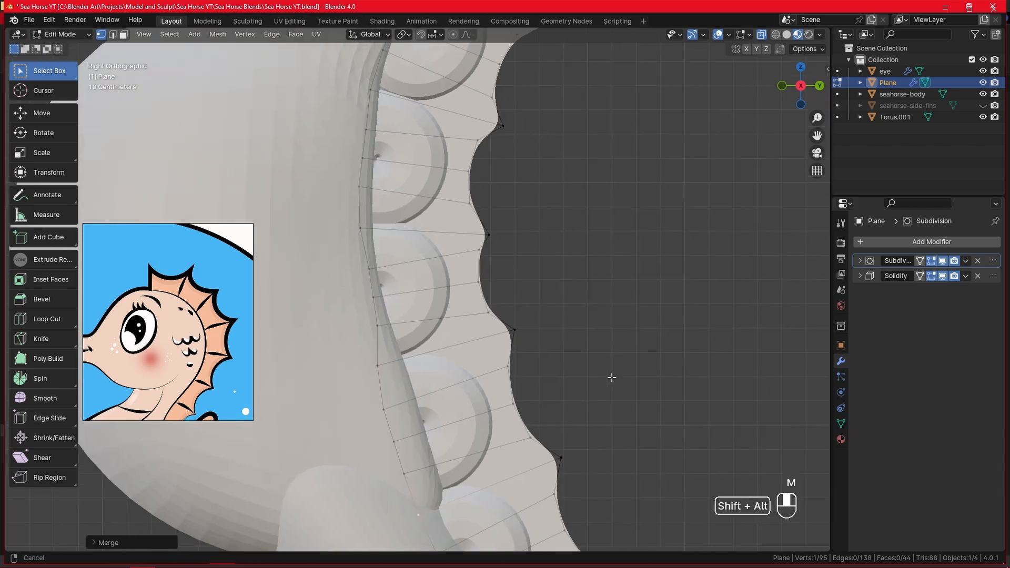
{"action": "middle_click_drag", "start_coordinate": [593, 254], "coordinate": [588, 377], "text": "shift"}
{"action": "middle_click_drag", "start_coordinate": [578, 174], "coordinate": [568, 405], "text": "shift"}
{"action": "middle_click_drag", "start_coordinate": [482, 206], "coordinate": [476, 264], "text": "shift"}
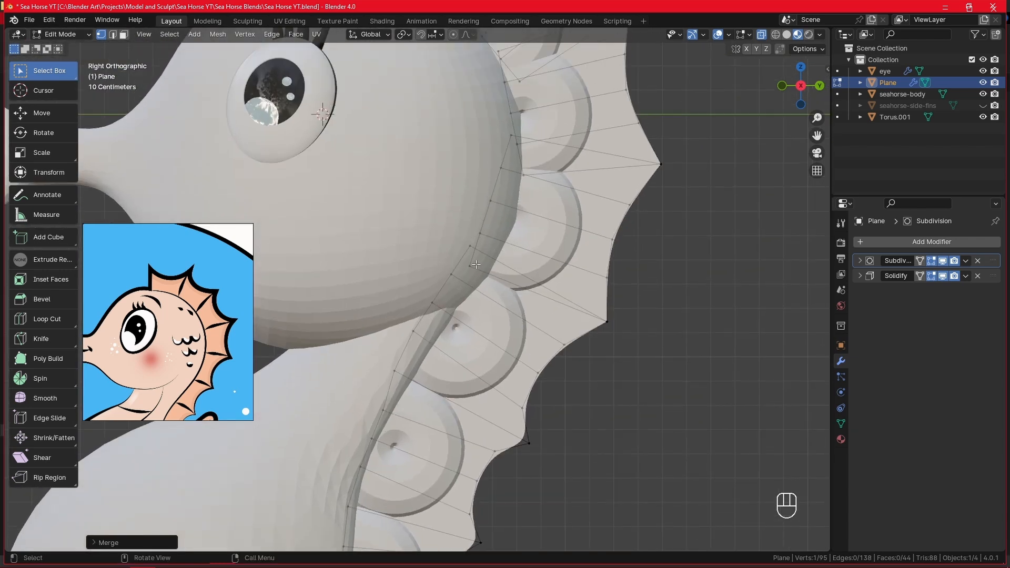
{"action": "left_click", "coordinate": [469, 245], "text": "shift"}
{"action": "key", "text": "m"}
{"action": "left_click", "coordinate": [470, 243]}
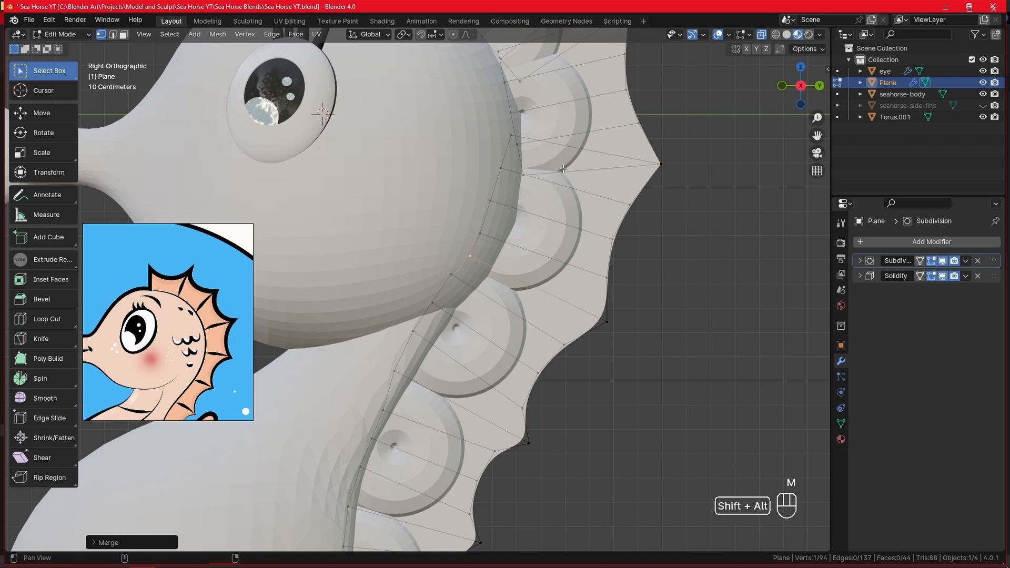
Step: Merge the inner base vertices between the fourth and fifth fin segments, and those between the third and fourth segments
{"action": "left_click_drag", "start_coordinate": [563, 169], "coordinate": [567, 246], "text": "alt+shift"}
{"action": "left_click", "coordinate": [532, 249]}
{"action": "left_click", "coordinate": [519, 211], "text": "shift"}
{"action": "key", "text": "m"}
{"action": "left_click", "coordinate": [536, 195]}
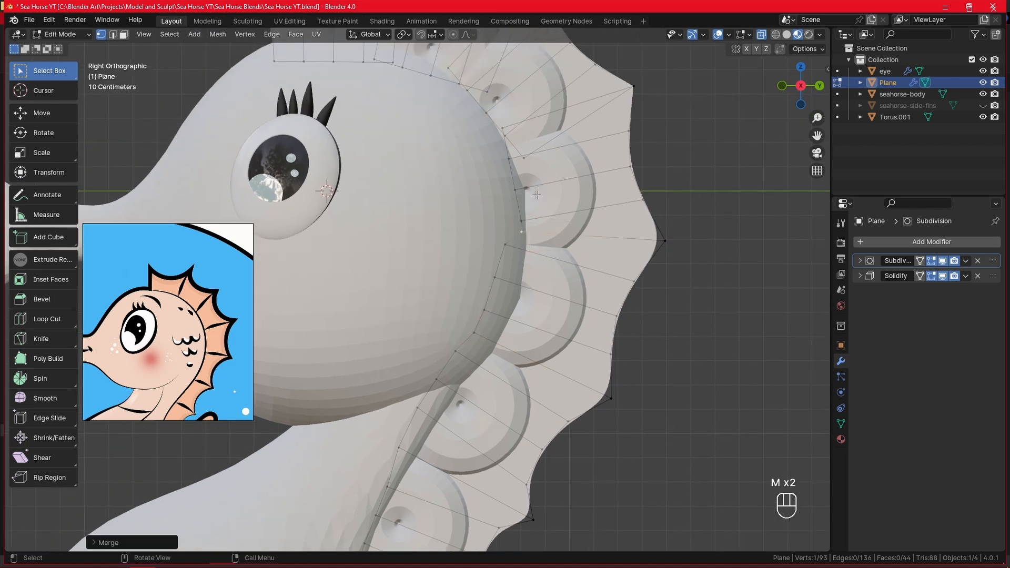
{"action": "middle_click_drag", "start_coordinate": [537, 195], "coordinate": [545, 223], "text": "shift"}
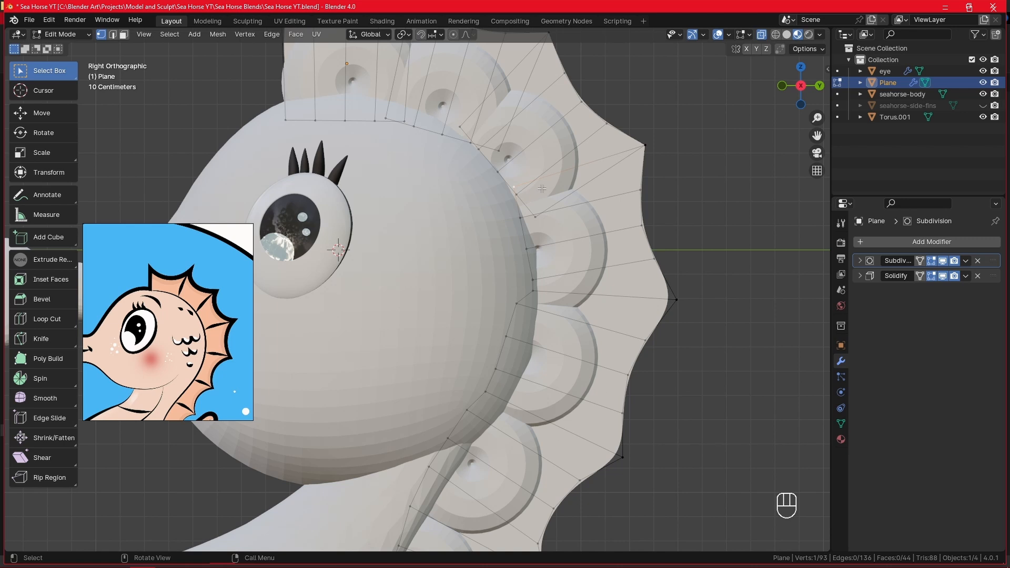
{"action": "left_click", "coordinate": [545, 217], "text": "shift"}
{"action": "key", "text": "m"}
{"action": "left_click", "coordinate": [549, 211]}
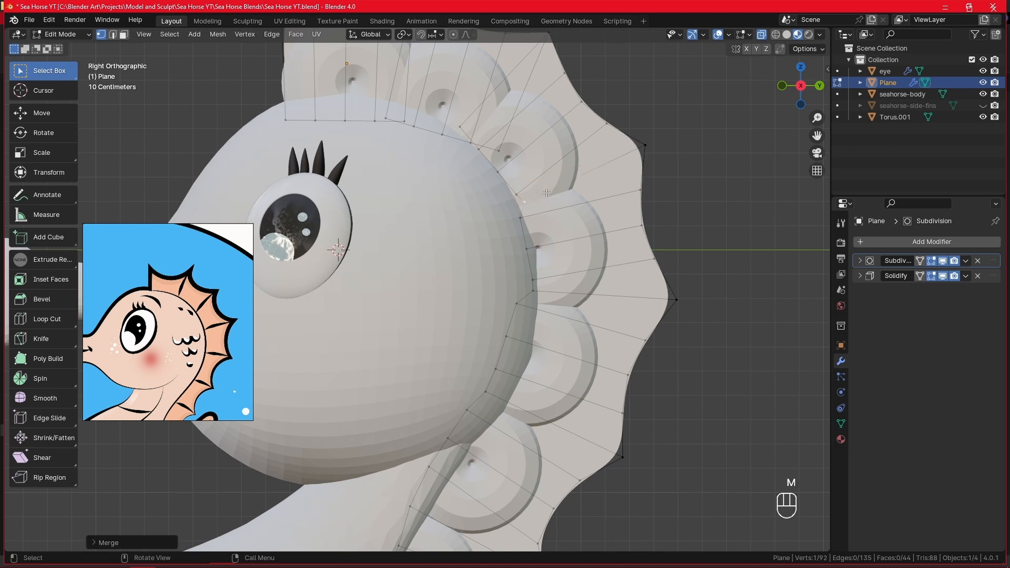
Step: Merge the inner base vertices between the second and third fin segments, and those between the first and second segments on the head
{"action": "left_click_drag", "start_coordinate": [577, 147], "coordinate": [611, 214], "text": "alt+shift"}
{"action": "left_click", "coordinate": [532, 216]}
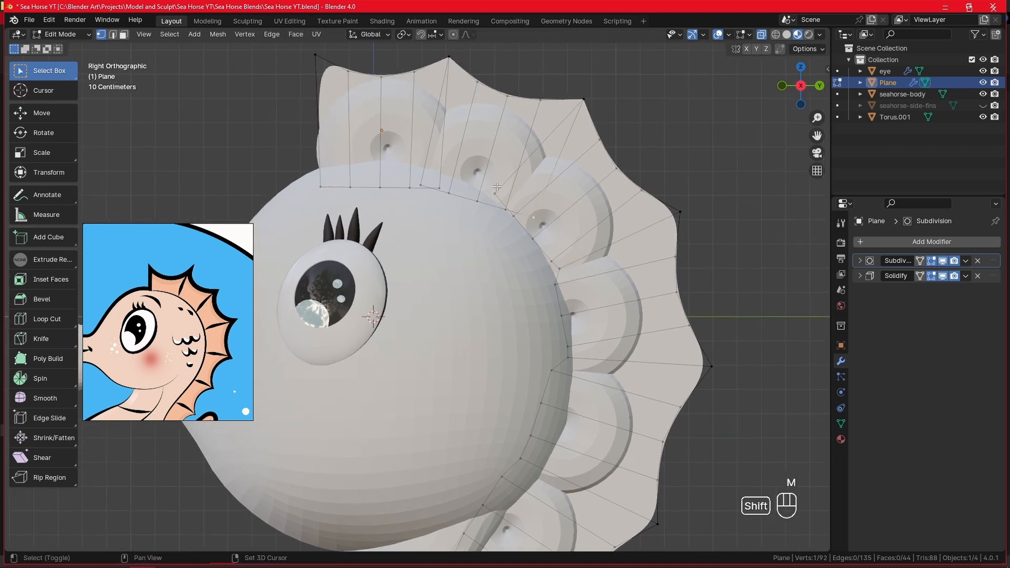
{"action": "left_click", "coordinate": [494, 193], "text": "shift"}
{"action": "key", "text": "m"}
{"action": "left_click", "coordinate": [520, 186]}
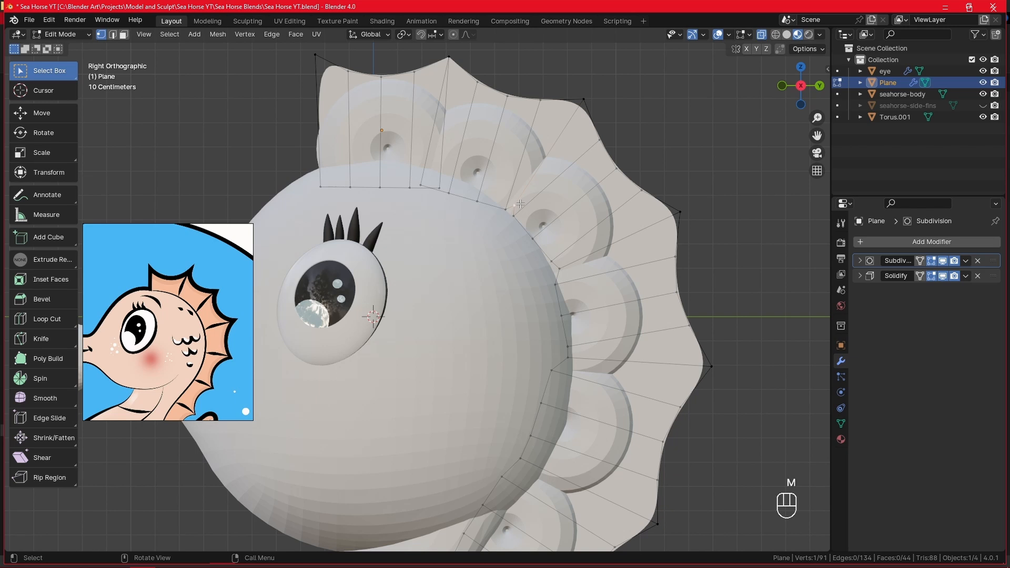
{"action": "key", "text": "g"}
{"action": "left_click", "coordinate": [516, 207]}
{"action": "left_click", "coordinate": [442, 188], "text": "shift"}
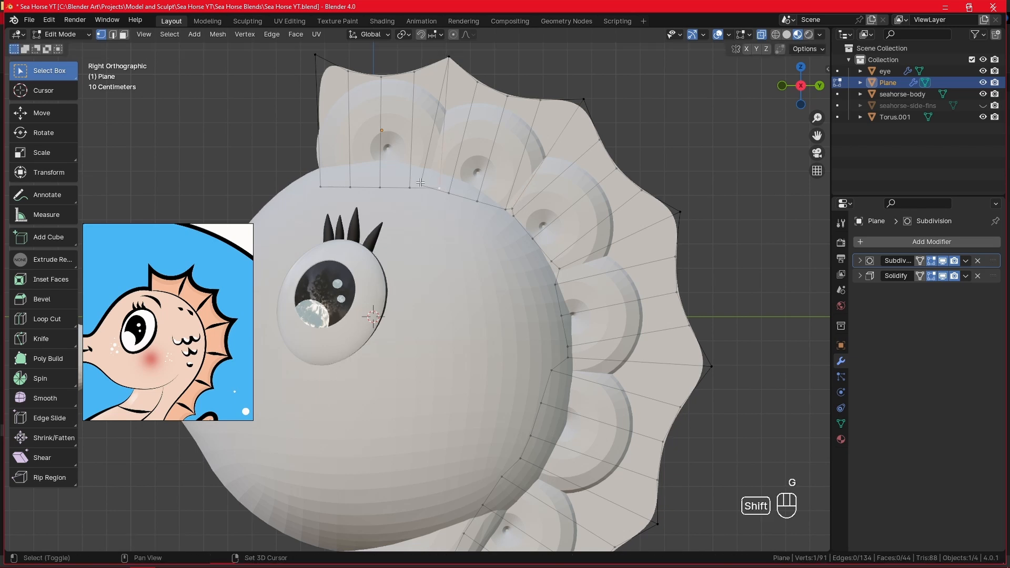
{"action": "key", "text": "m"}
{"action": "left_click", "coordinate": [439, 168]}
Step: Leave Edit Mode on the fin and hide the Torus.001 guide rings
{"action": "middle_click_drag", "start_coordinate": [631, 122], "coordinate": [608, 239], "text": "ctrl"}
{"action": "scroll", "coordinate": [557, 219], "scroll_direction": "up", "scroll_amount": 2}
{"action": "left_click", "coordinate": [557, 219]}
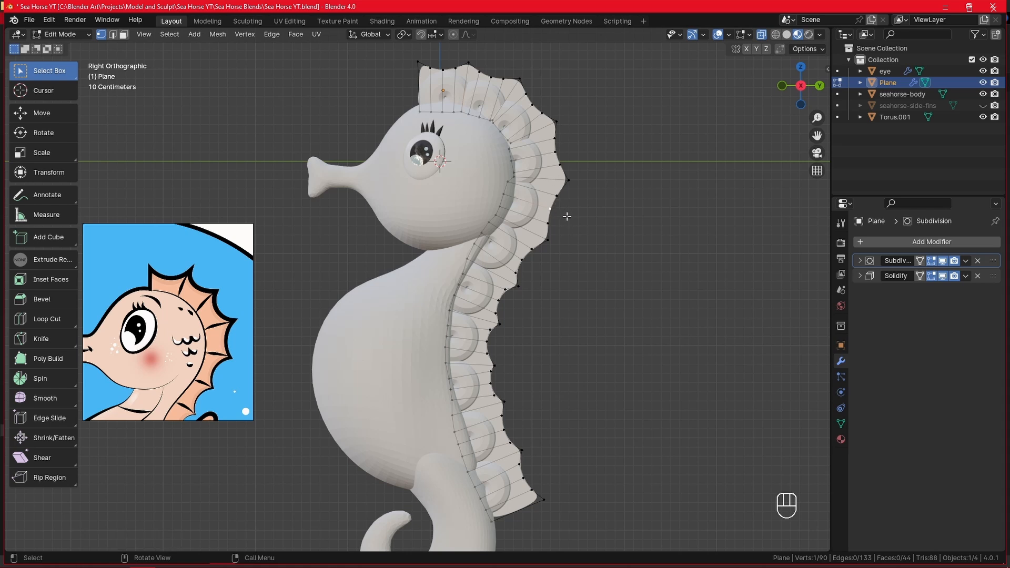
{"action": "key", "text": "Tab"}
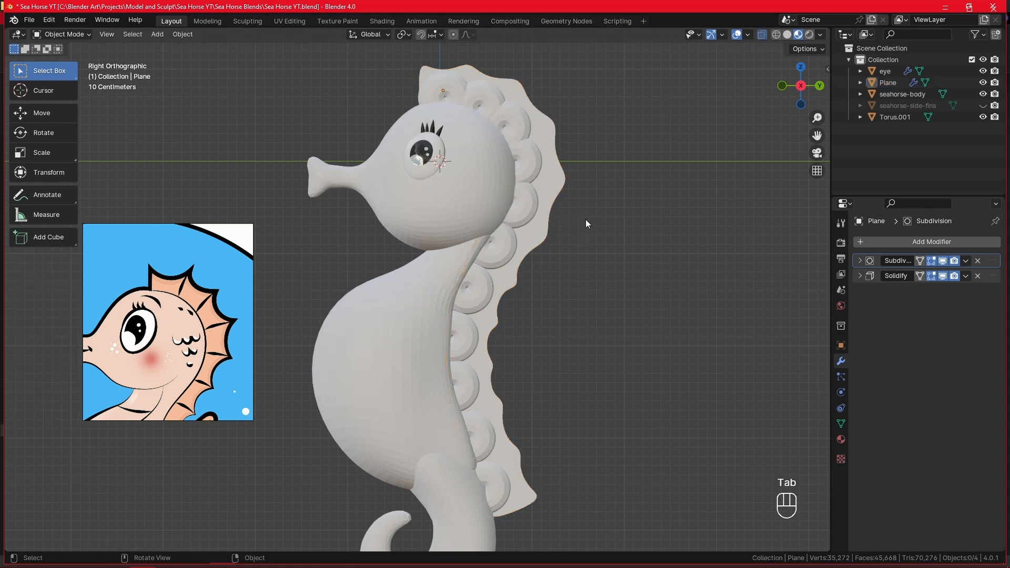
{"action": "middle_click_drag", "start_coordinate": [585, 219], "coordinate": [586, 315], "text": "ctrl"}
{"action": "left_click", "coordinate": [481, 236]}
{"action": "key", "text": "h"}
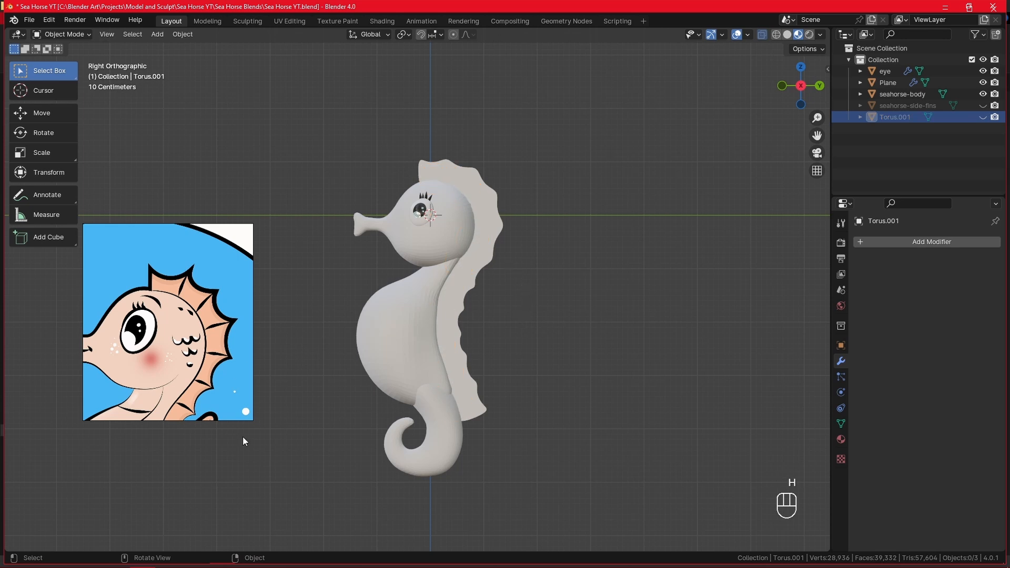
Step: Show the whole seahorse in the reference image and move the last fin segment's lower base vertex down along the tail
{"action": "scroll", "coordinate": [208, 288], "scroll_direction": "down", "scroll_amount": 5}
{"action": "left_click_drag", "start_coordinate": [202, 342], "coordinate": [193, 301], "text": "alt"}
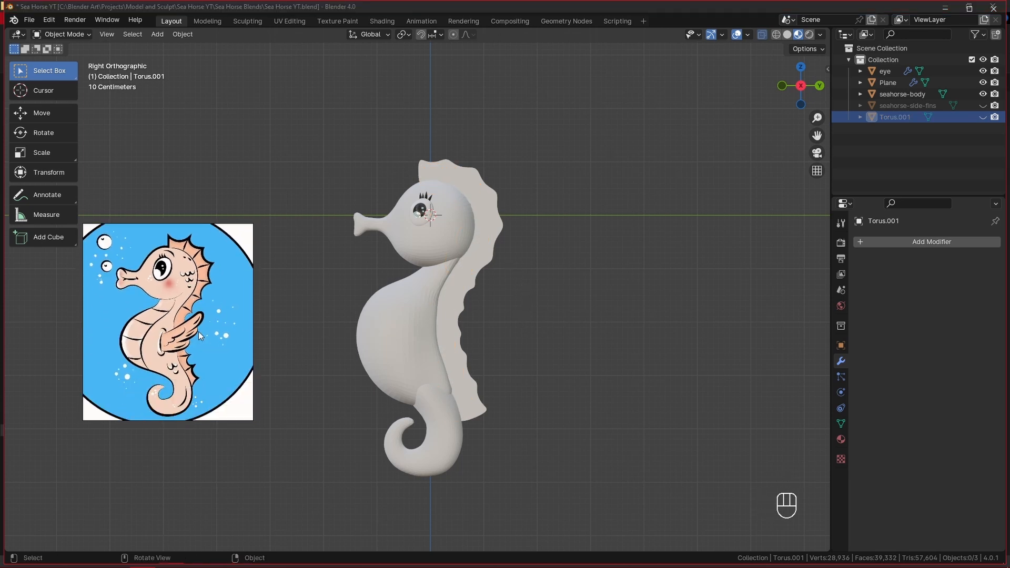
{"action": "left_click", "coordinate": [480, 413]}
{"action": "key", "text": "Tab"}
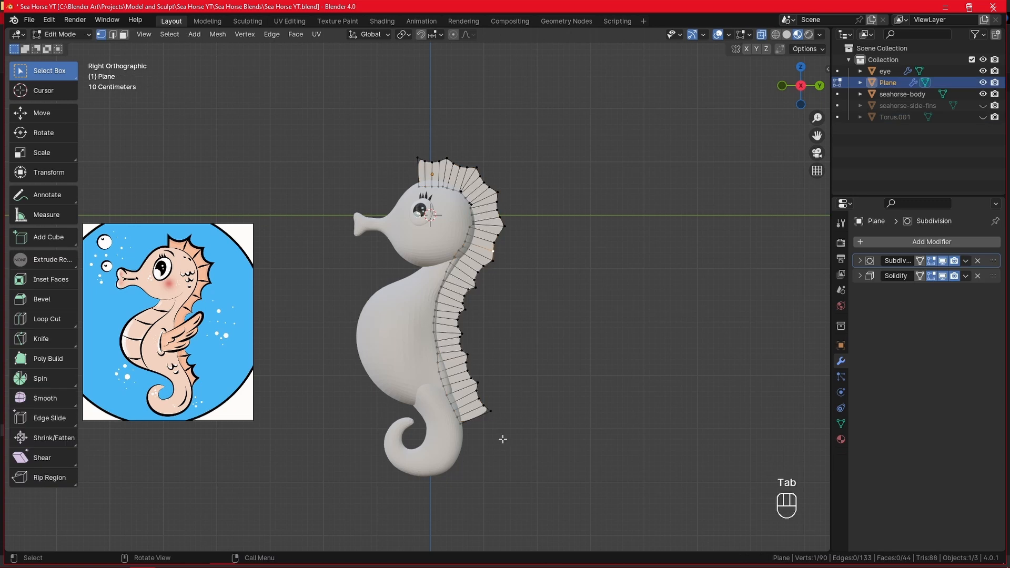
{"action": "middle_click_drag", "start_coordinate": [505, 462], "coordinate": [508, 339], "text": "shift"}
{"action": "middle_click_drag", "start_coordinate": [510, 348], "coordinate": [511, 342], "text": "ctrl"}
{"action": "scroll", "coordinate": [510, 343], "scroll_direction": "up", "scroll_amount": 3}
{"action": "key", "text": "g"}
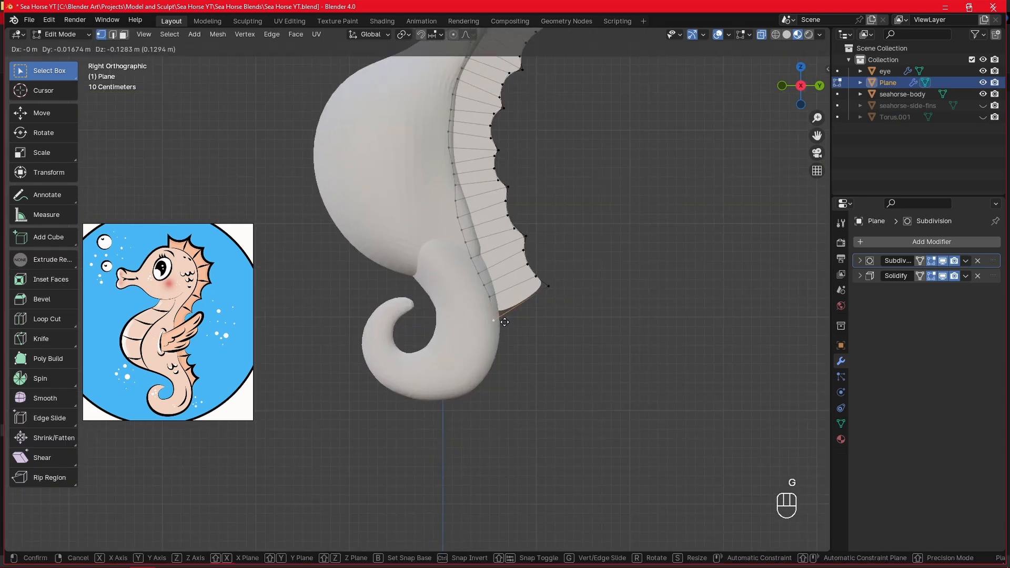
{"action": "left_click", "coordinate": [506, 325]}
Step: Move the five outer edge vertices of the last fin segment inward, rotate them slightly to follow the tail, and return to Object Mode
{"action": "left_click", "coordinate": [550, 286]}
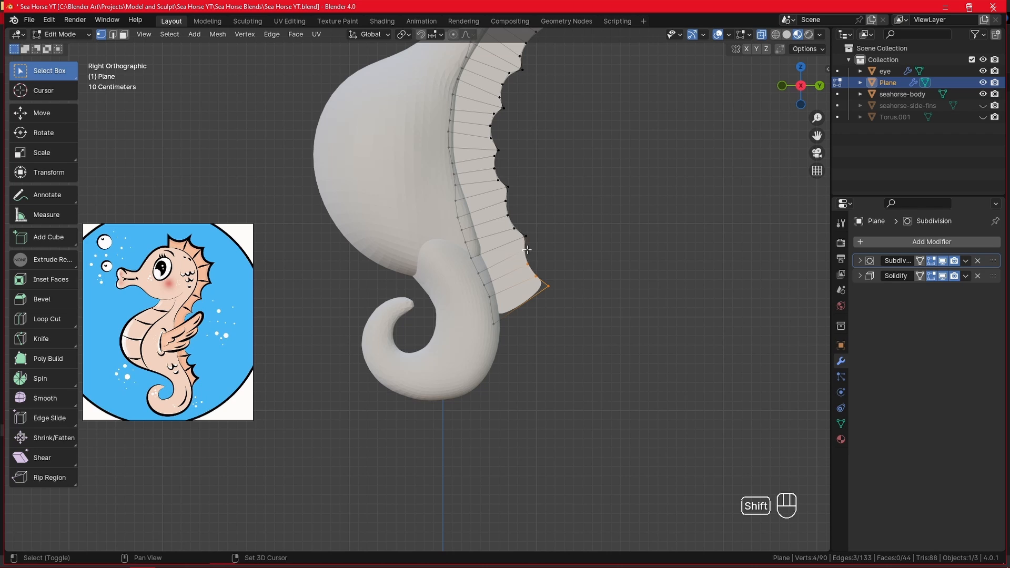
{"action": "key", "text": "g"}
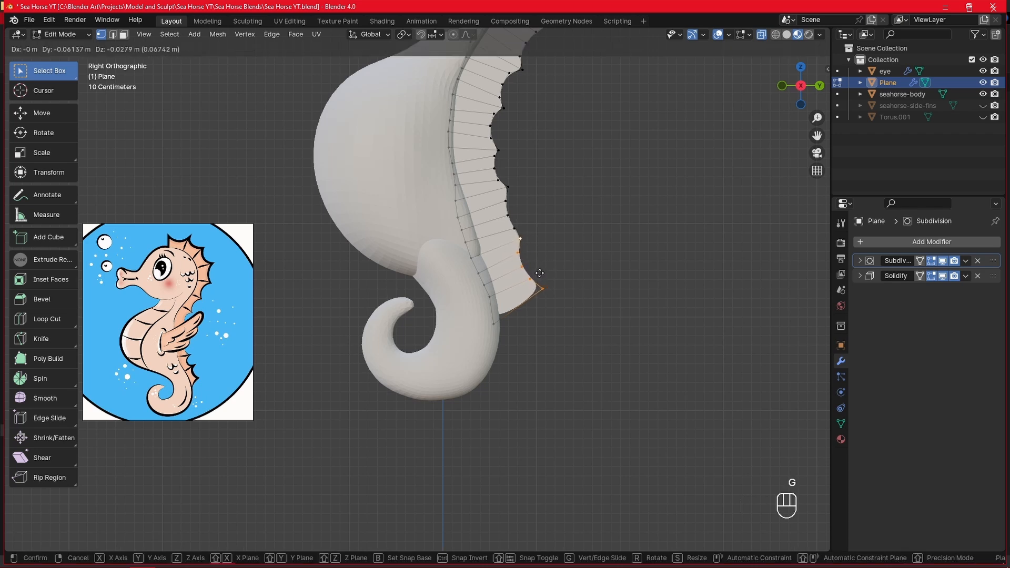
{"action": "left_click", "coordinate": [539, 273]}
{"action": "key", "text": "t"}
{"action": "key", "text": "r"}
{"action": "left_click", "coordinate": [552, 281]}
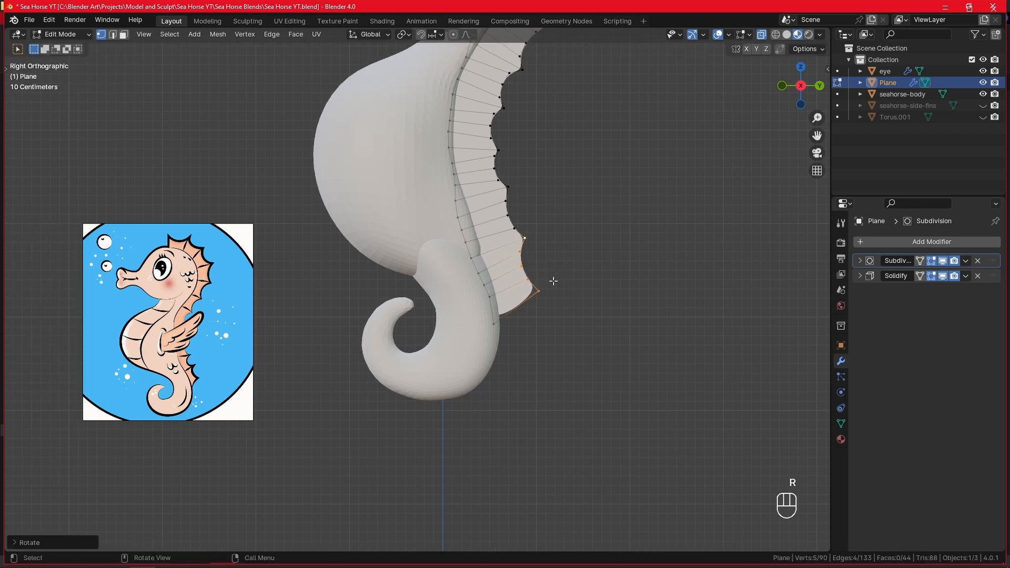
{"action": "key", "text": "g"}
{"action": "left_click", "coordinate": [548, 281]}
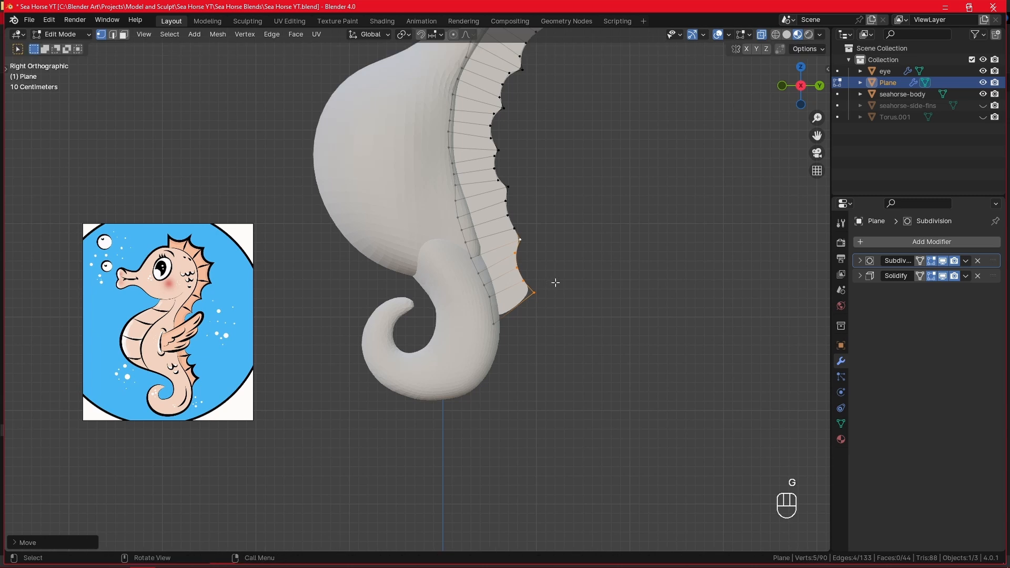
{"action": "key", "text": "Tab"}
{"action": "left_click", "coordinate": [566, 272]}
Step: Apply the fin's Subdivision modifier and its Solidify modifier
{"action": "middle_click_drag", "start_coordinate": [560, 224], "coordinate": [428, 329], "text": "shift"}
{"action": "middle_click_drag", "start_coordinate": [419, 334], "coordinate": [537, 343], "text": "alt"}
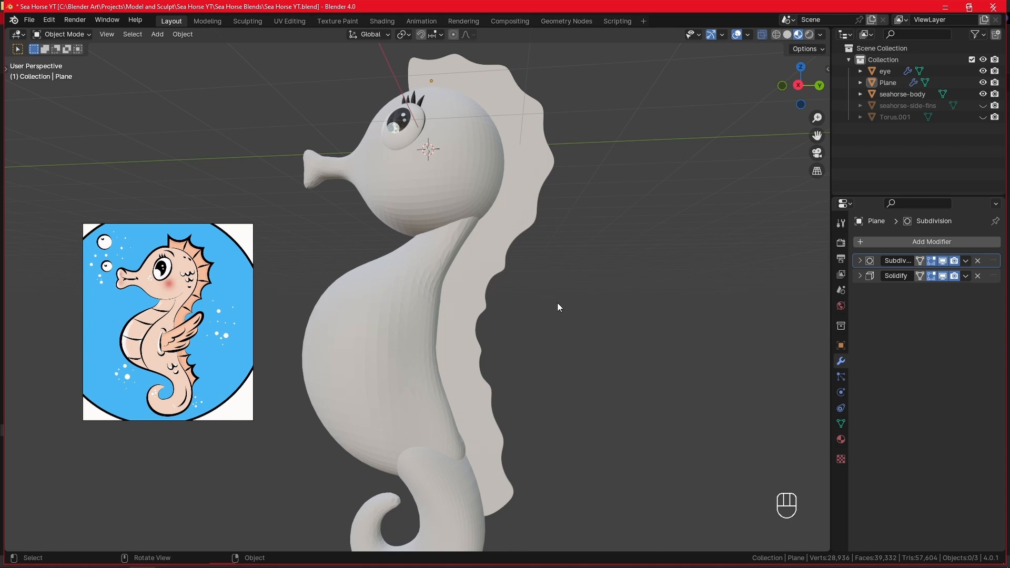
{"action": "key", "text": "KP_3"}
{"action": "left_click", "coordinate": [966, 260]}
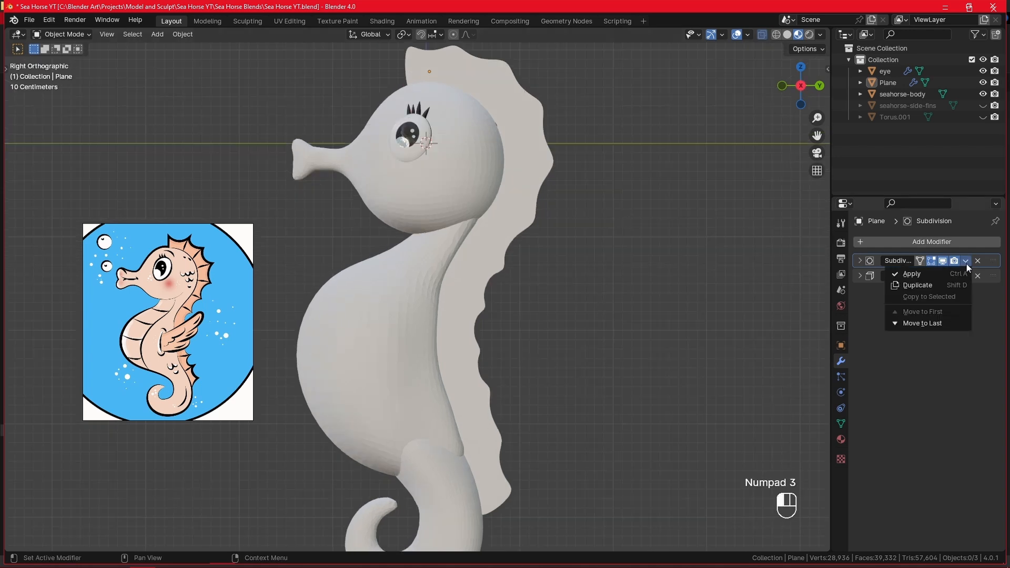
{"action": "left_click", "coordinate": [951, 272]}
{"action": "left_click", "coordinate": [966, 261]}
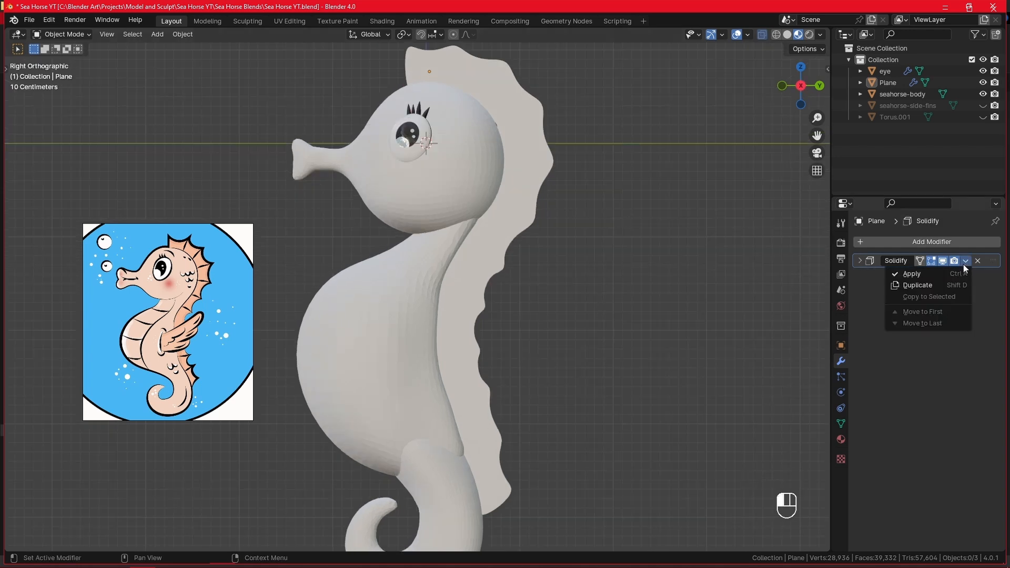
{"action": "left_click", "coordinate": [951, 272]}
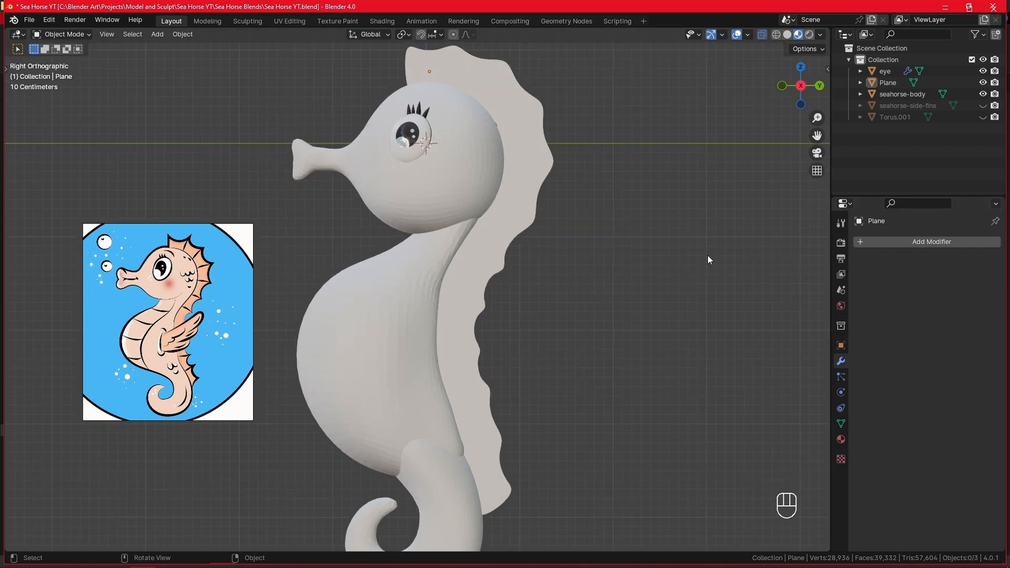
Step: Join the Plane fin into the seahorse-body object
{"action": "left_click", "coordinate": [474, 267]}
{"action": "left_click", "coordinate": [428, 279], "text": "shift"}
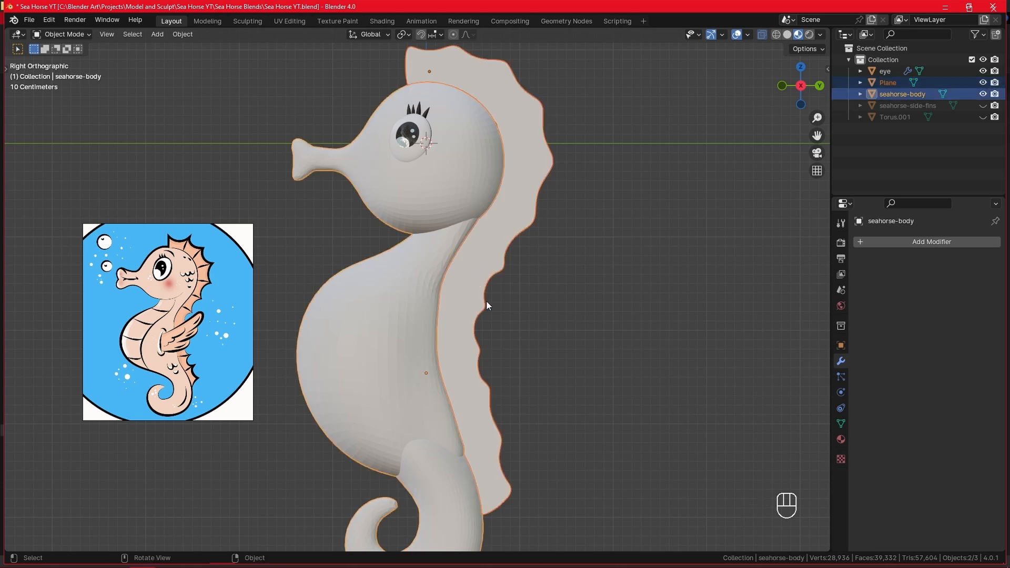
{"action": "key", "text": "ctrl+j"}
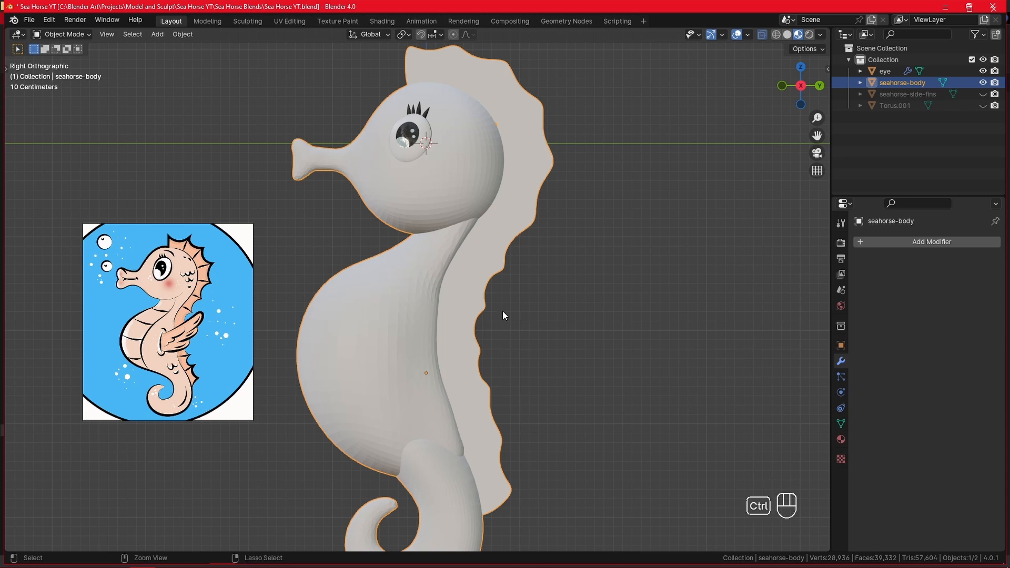
Step: Apply all transforms to the joined seahorse-body object
{"action": "key", "text": "ctrl+a"}
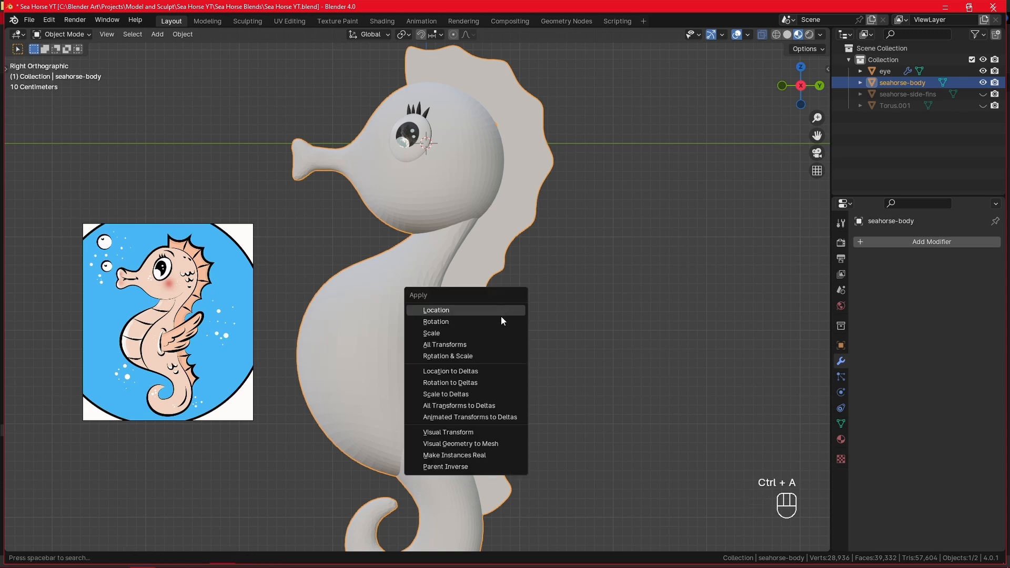
{"action": "left_click", "coordinate": [500, 345]}
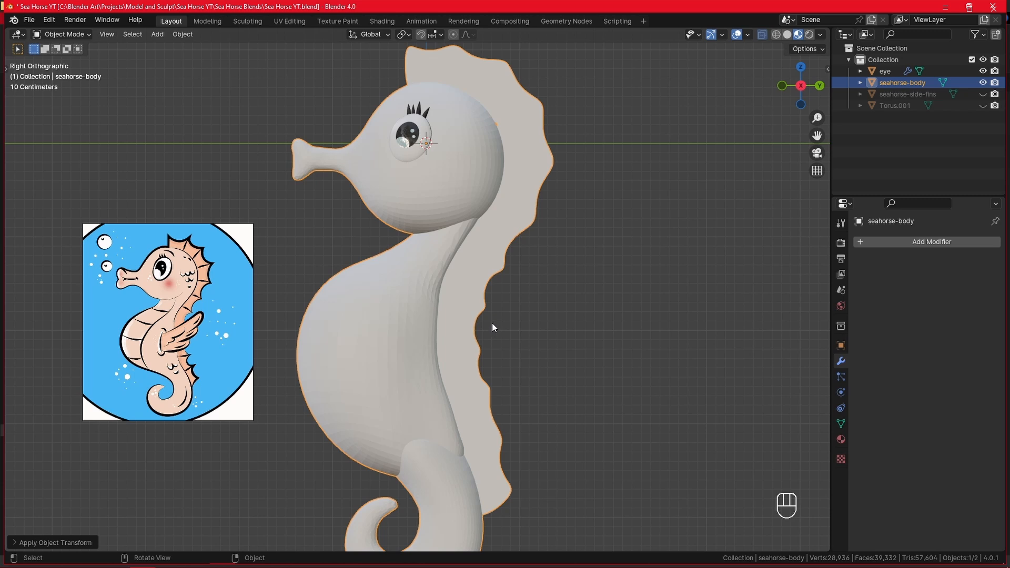
{"action": "left_click_drag", "start_coordinate": [479, 297], "coordinate": [603, 278], "text": "alt"}
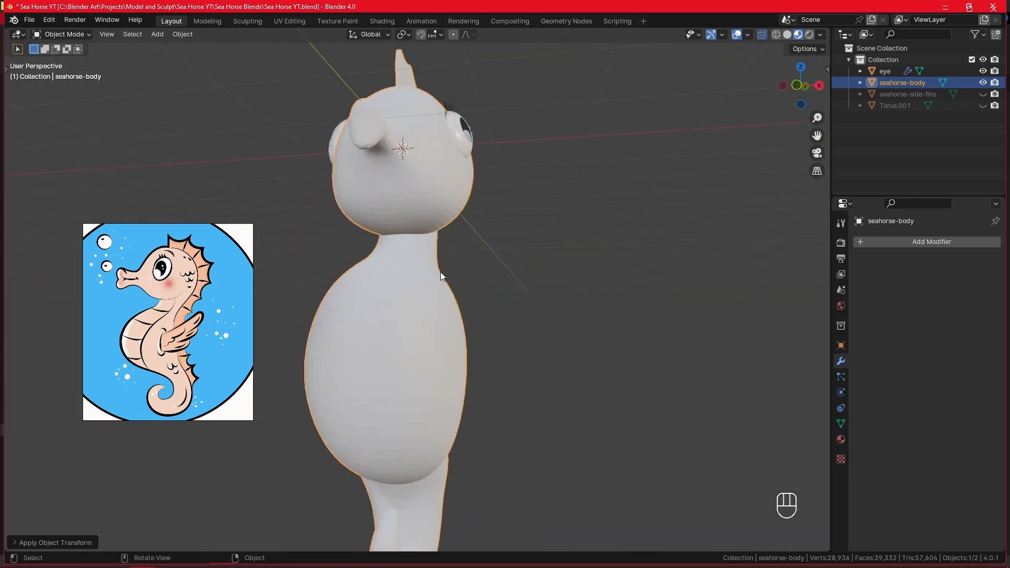
{"action": "left_click_drag", "start_coordinate": [403, 290], "coordinate": [295, 252], "text": "alt"}
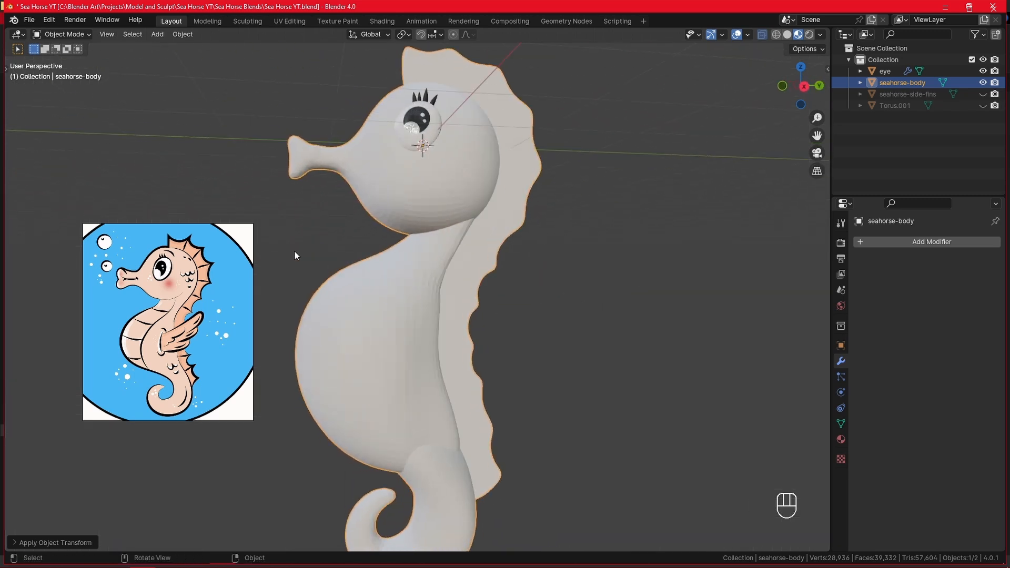
Step: Switch the seahorse-body to Sculpt Mode and choose the Draw brush in the right orthographic view
{"action": "left_click", "coordinate": [83, 35]}
{"action": "left_click", "coordinate": [87, 70]}
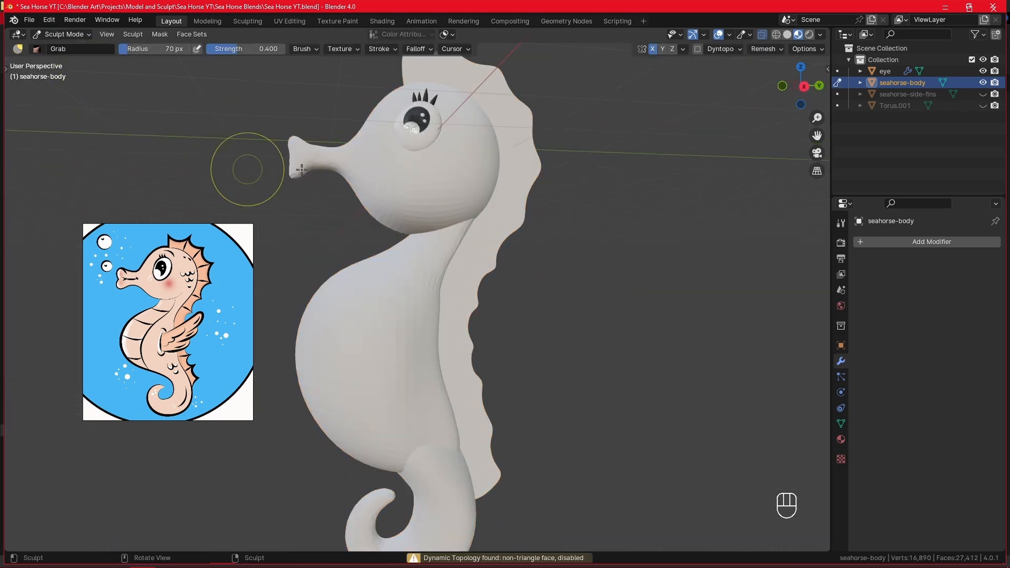
{"action": "left_click", "coordinate": [762, 36]}
{"action": "key", "text": "KP_3"}
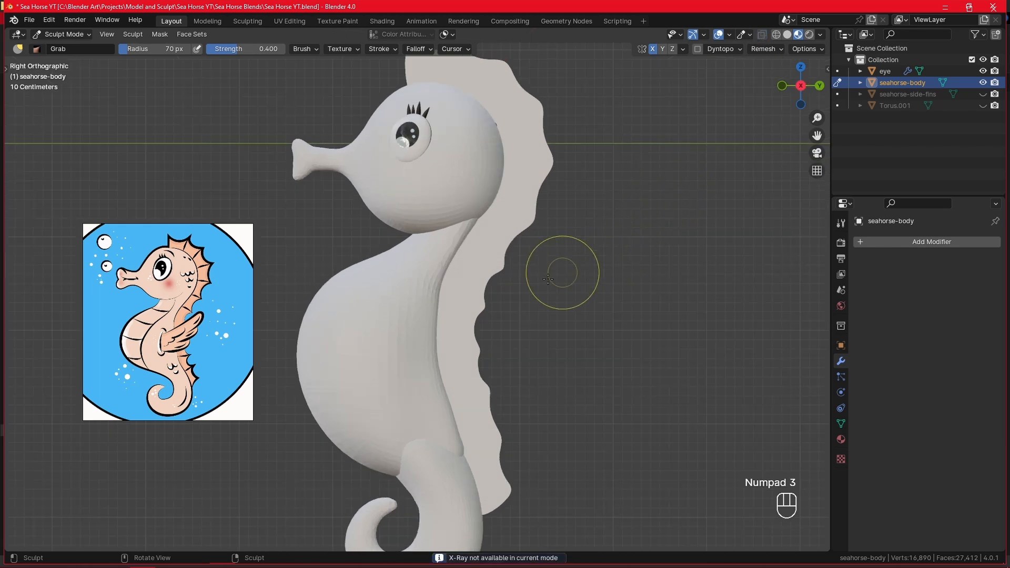
{"action": "scroll", "coordinate": [547, 279], "scroll_direction": "up", "scroll_amount": 1}
{"action": "left_click", "coordinate": [7, 68]}
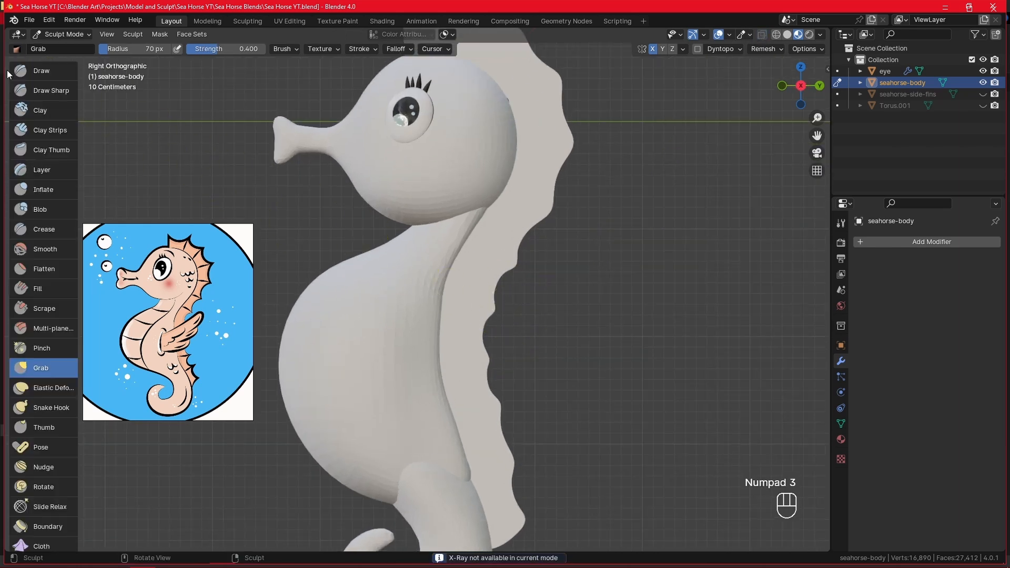
{"action": "left_click", "coordinate": [51, 72]}
Step: Try to smooth the joint between the head and neck with the sculpting brush
{"action": "mouse_move", "coordinate": [416, 189]}
{"action": "middle_mouse_down", "text": "shift"}
{"action": "mouse_move", "coordinate": [440, 287]}
{"action": "mouse_move", "coordinate": [474, 226]}
{"action": "middle_mouse_up", "text": "shift"}
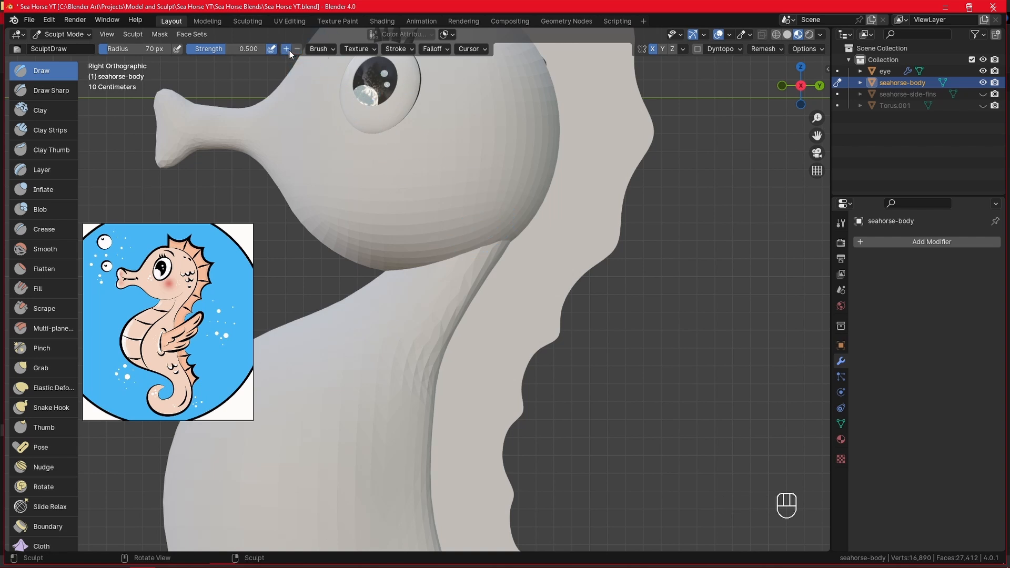
{"action": "mouse_move", "coordinate": [465, 242]}
{"action": "left_mouse_down", "text": "shift"}
{"action": "mouse_move", "coordinate": [492, 235]}
{"action": "mouse_move", "coordinate": [473, 248]}
{"action": "left_mouse_up", "text": "shift"}
{"action": "mouse_move", "coordinate": [473, 247]}
{"action": "middle_mouse_down"}
{"action": "mouse_move", "coordinate": [523, 185]}
{"action": "mouse_move", "coordinate": [466, 241]}
{"action": "middle_mouse_up"}
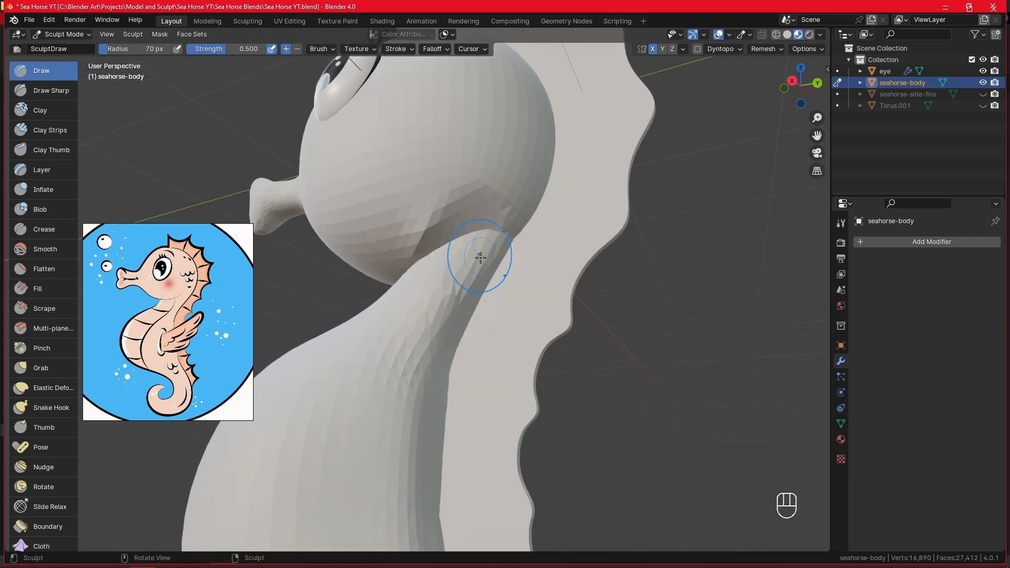
{"action": "key", "text": "ctrl+z"}
{"action": "key", "text": "ctrl+z"}
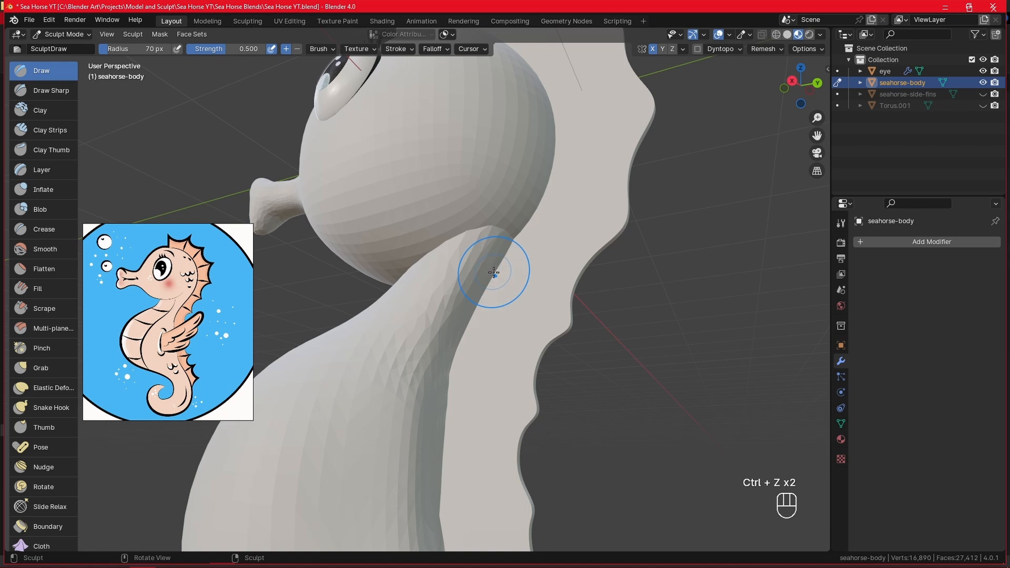
Step: Voxel-remesh the whole seahorse body with a voxel size of about 0.0455 m
{"action": "key", "text": "KP_3"}
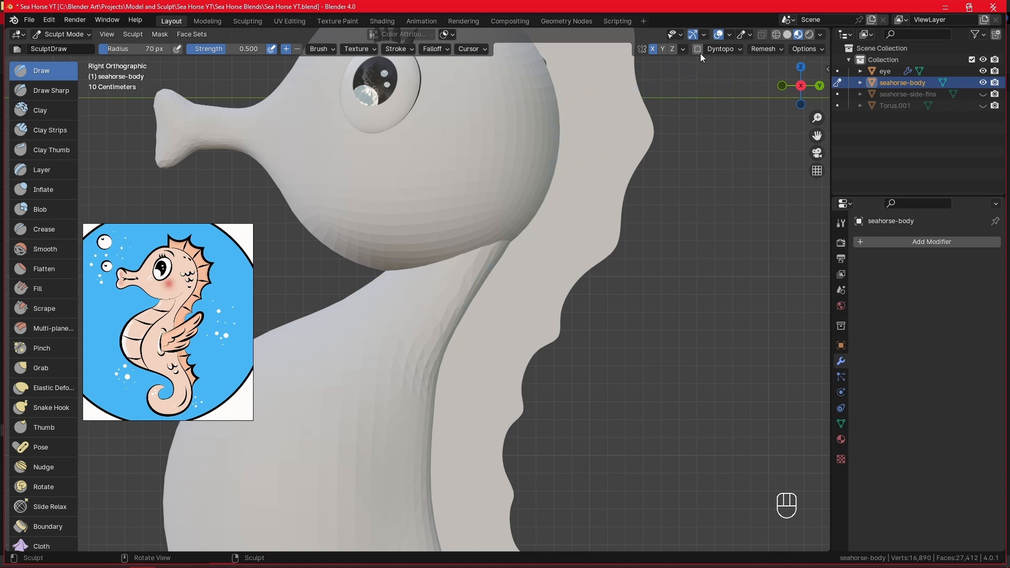
{"action": "left_click", "coordinate": [761, 50]}
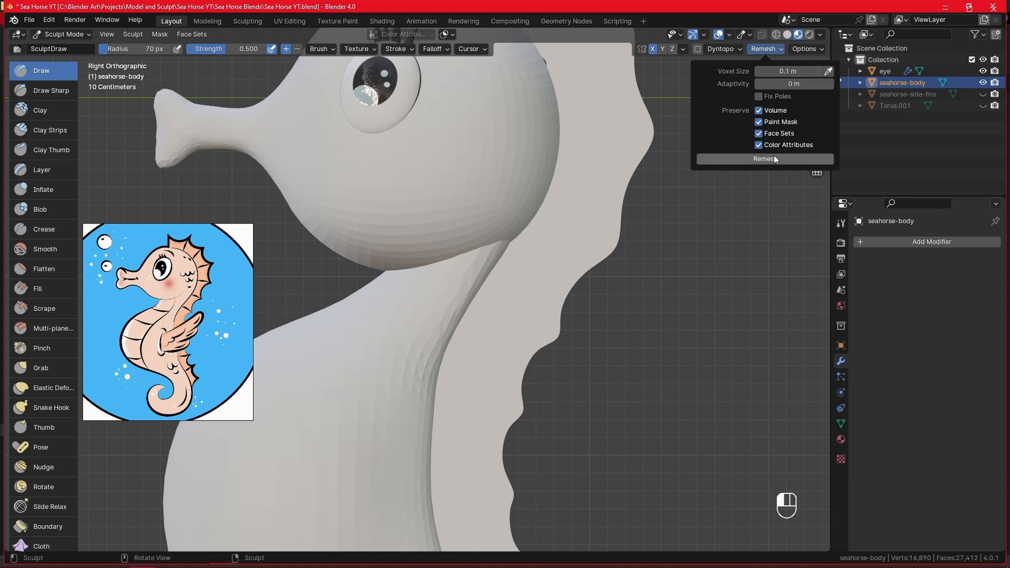
{"action": "left_click_drag", "start_coordinate": [644, 192], "coordinate": [594, 290], "text": "ctrl+alt"}
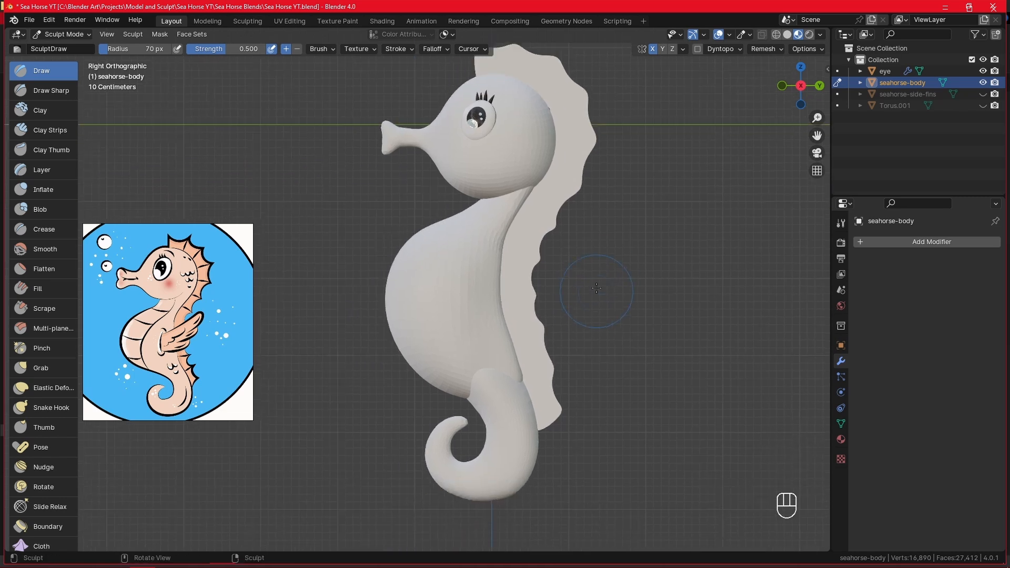
{"action": "left_click_drag", "start_coordinate": [613, 221], "coordinate": [623, 232], "text": "ctrl+alt"}
{"action": "key", "text": "r"}
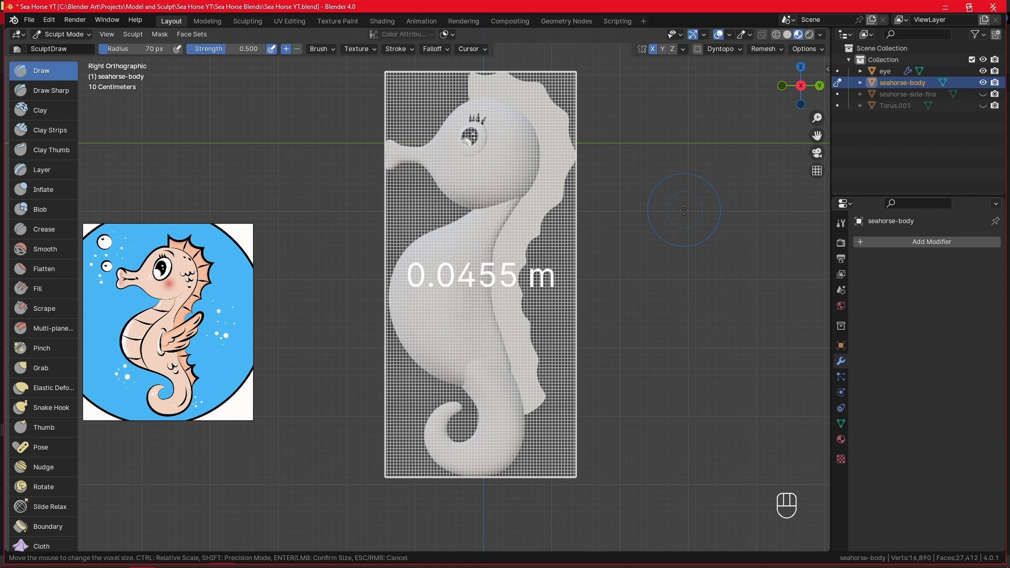
{"action": "left_click", "coordinate": [684, 210]}
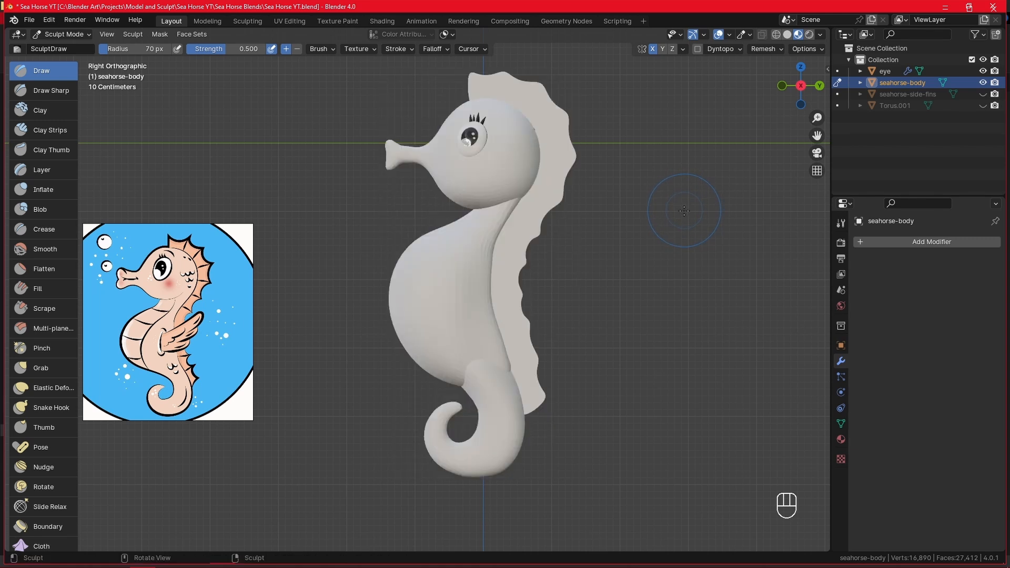
{"action": "left_click", "coordinate": [769, 58]}
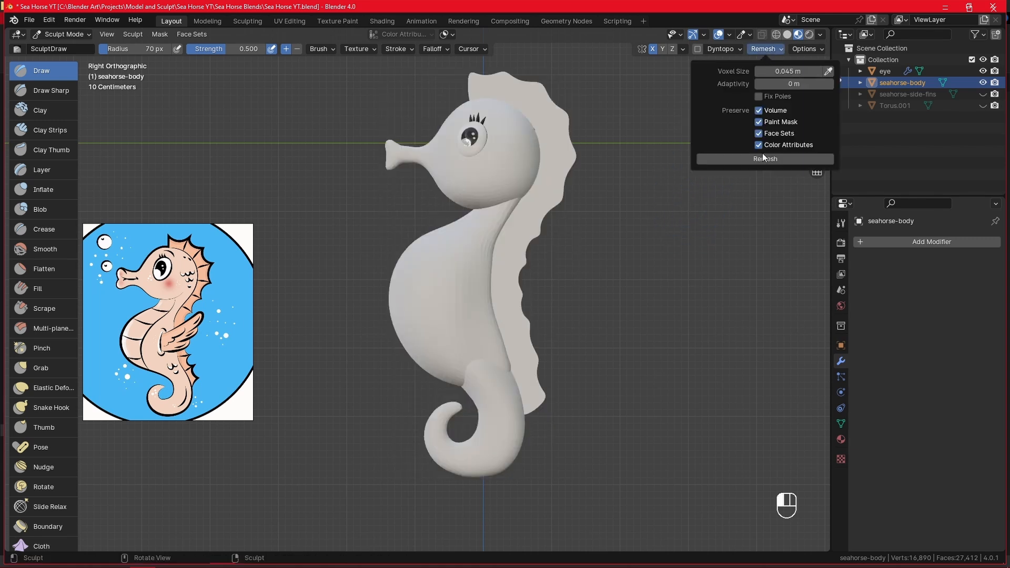
{"action": "left_click", "coordinate": [768, 160]}
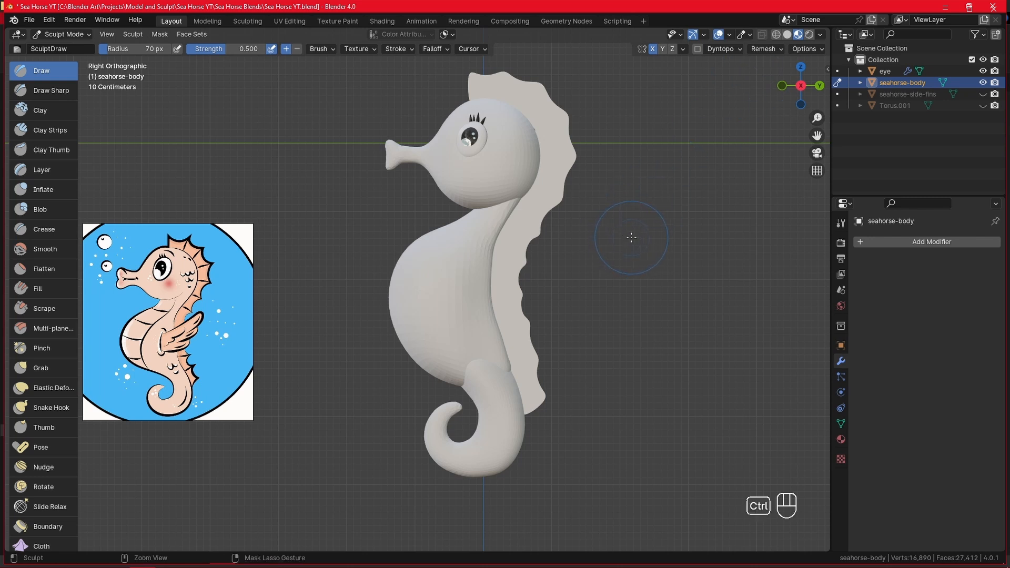
{"action": "key", "text": "ctrl+r"}
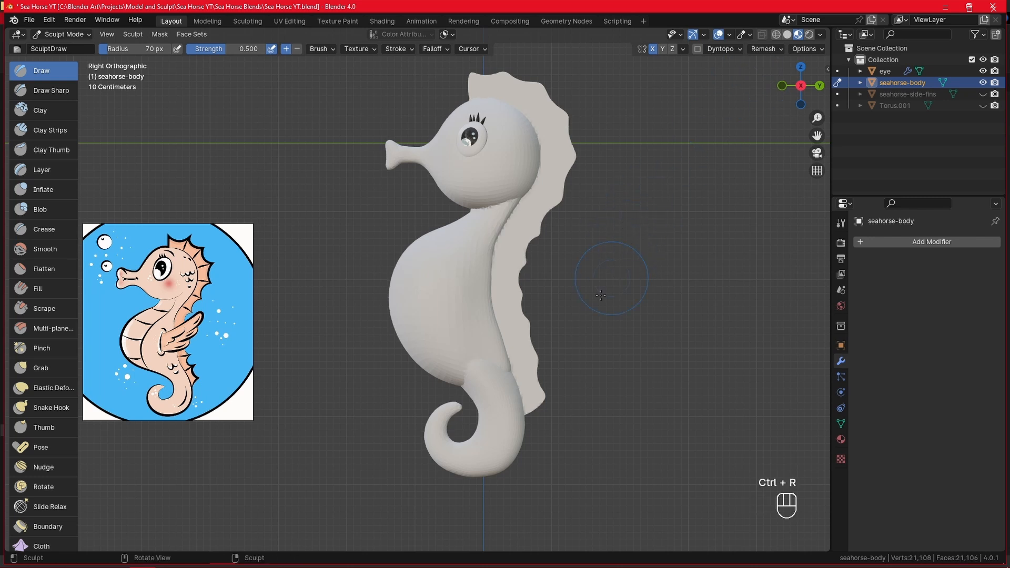
Step: Smooth the jagged joint between head and neck using the Smooth brush at strength about 0.5 and radius 120 px
{"action": "left_click_drag", "start_coordinate": [536, 225], "coordinate": [598, 232], "text": "alt+shift"}
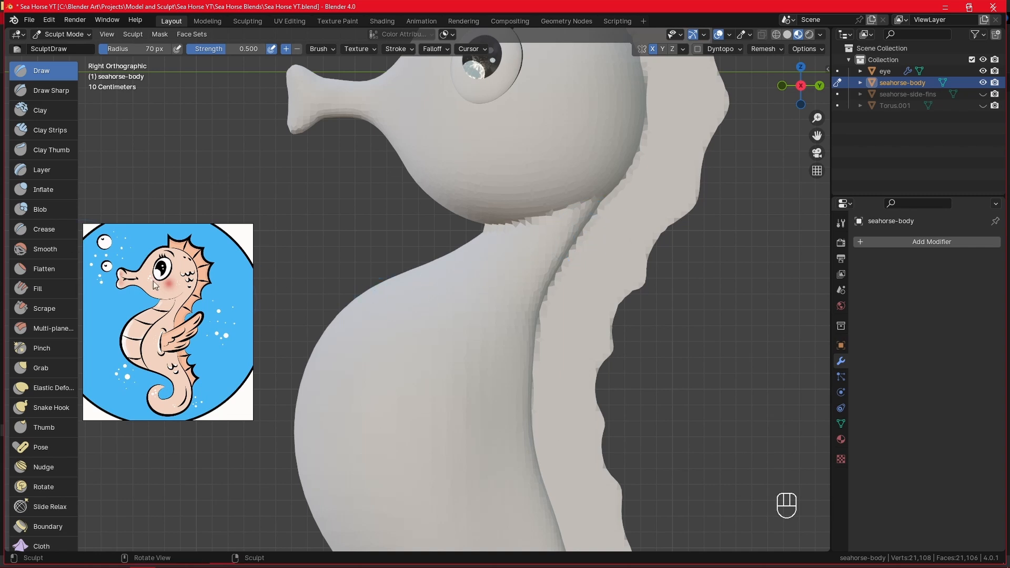
{"action": "left_click", "coordinate": [45, 249]}
{"action": "key", "text": "shift+f"}
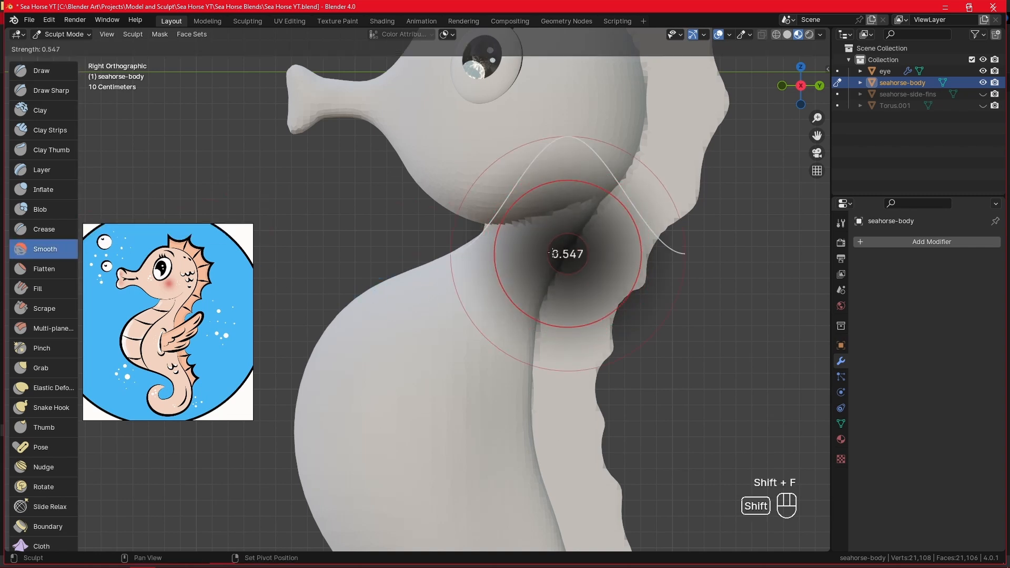
{"action": "left_click", "coordinate": [575, 242]}
{"action": "key", "text": "d"}
{"action": "key", "text": "d"}
{"action": "key", "text": "f"}
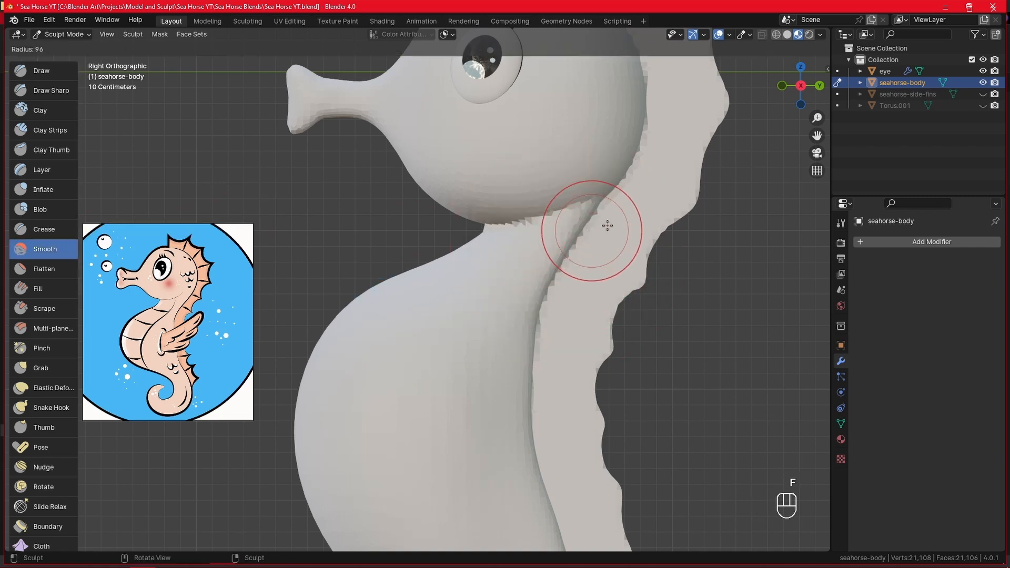
{"action": "left_click", "coordinate": [618, 225]}
{"action": "left_click_drag", "start_coordinate": [589, 195], "coordinate": [589, 194]}
{"action": "left_click_drag", "start_coordinate": [538, 229], "coordinate": [583, 224], "text": "alt"}
{"action": "left_click_drag", "start_coordinate": [549, 227], "coordinate": [446, 241]}
{"action": "left_click_drag", "start_coordinate": [544, 226], "coordinate": [462, 226], "text": "alt"}
{"action": "mouse_move", "coordinate": [583, 224]}
{"action": "left_mouse_down", "text": "alt+shift"}
{"action": "mouse_move", "coordinate": [541, 292]}
{"action": "mouse_move", "coordinate": [536, 262]}
{"action": "left_mouse_up", "text": "alt+shift"}
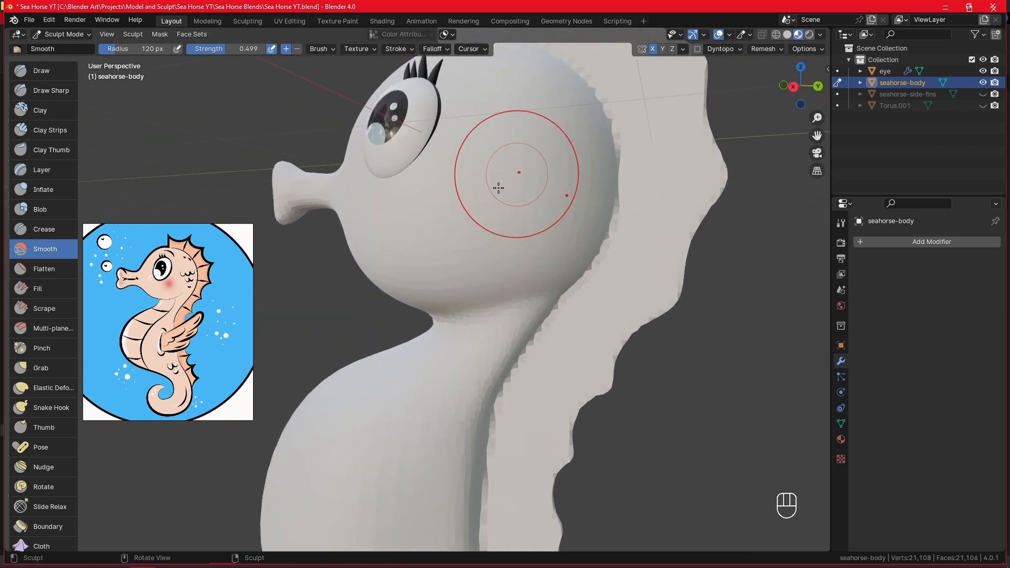
Step: Switch the viewport to Solid shading with MatCap lighting
{"action": "left_click", "coordinate": [821, 34]}
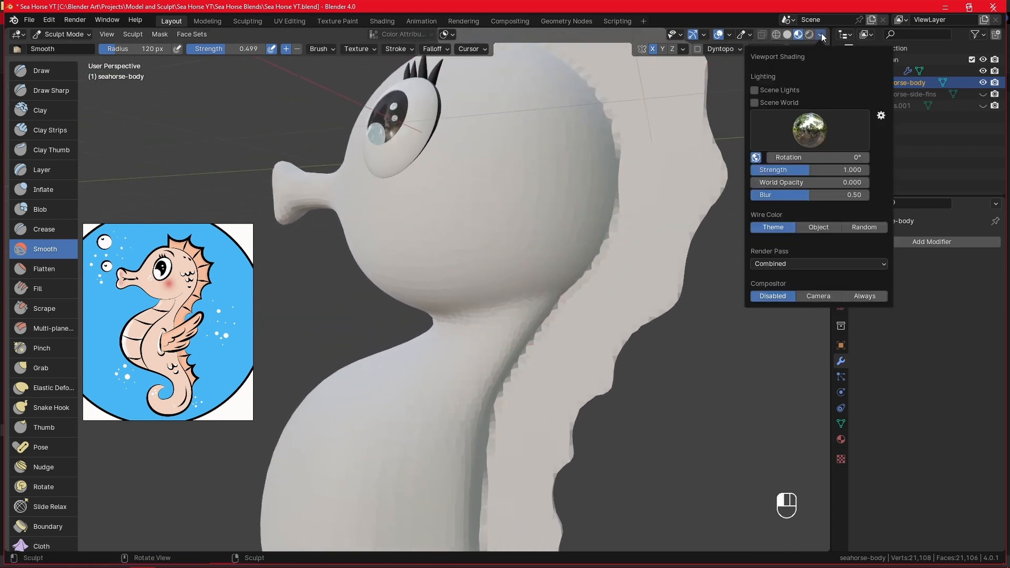
{"action": "left_click", "coordinate": [788, 35]}
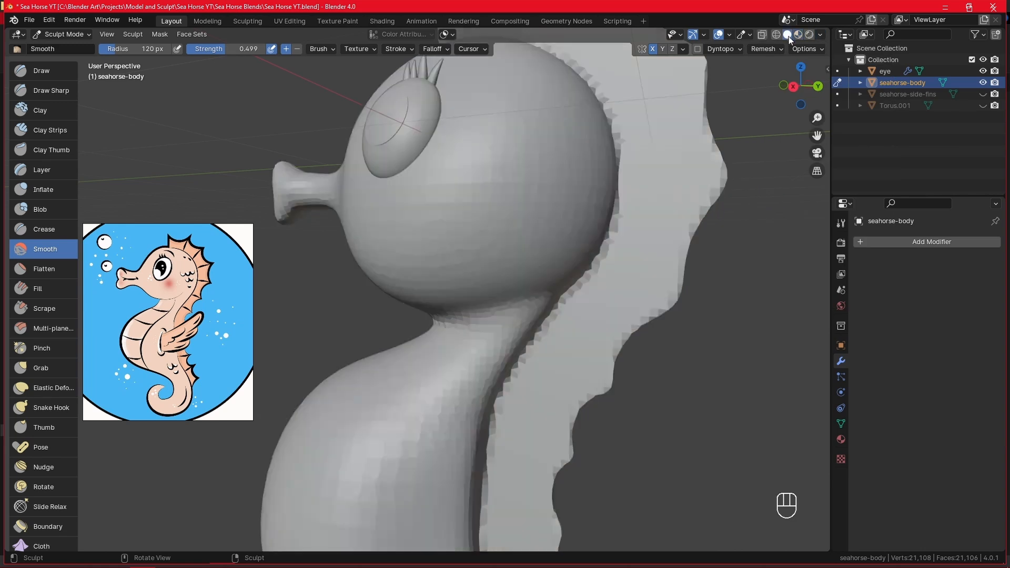
{"action": "left_click", "coordinate": [820, 36]}
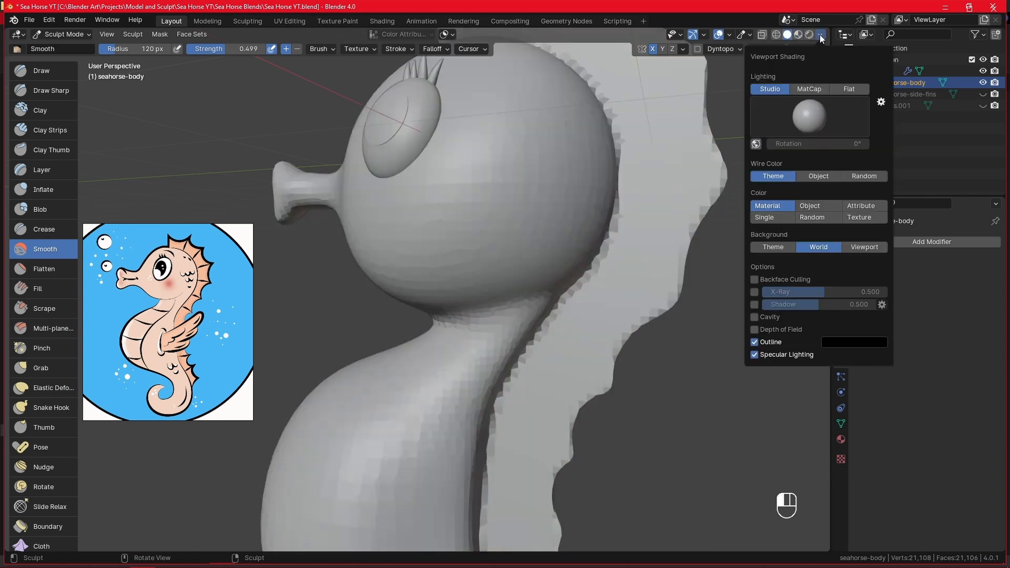
{"action": "left_click", "coordinate": [812, 91]}
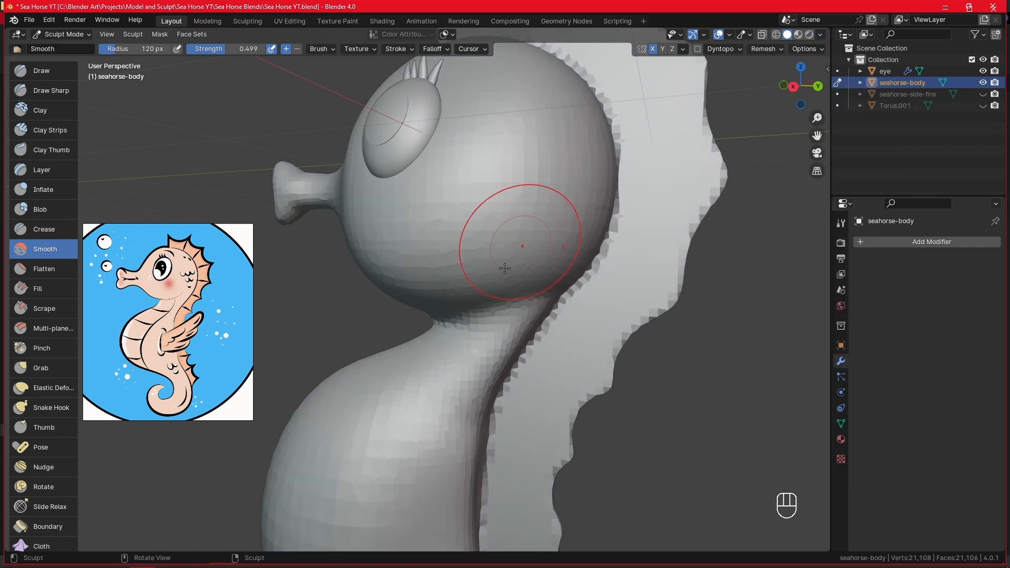
Step: Smooth the underside of the head, the neck joint and the adjoining fin seam
{"action": "key", "text": "KP_3"}
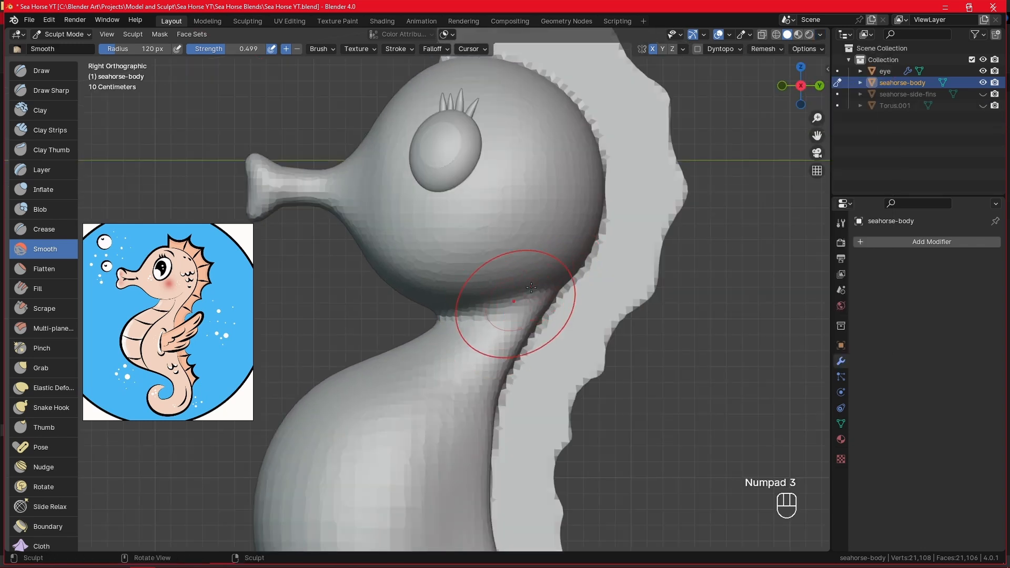
{"action": "middle_click_drag", "start_coordinate": [574, 293], "coordinate": [586, 218], "text": "shift"}
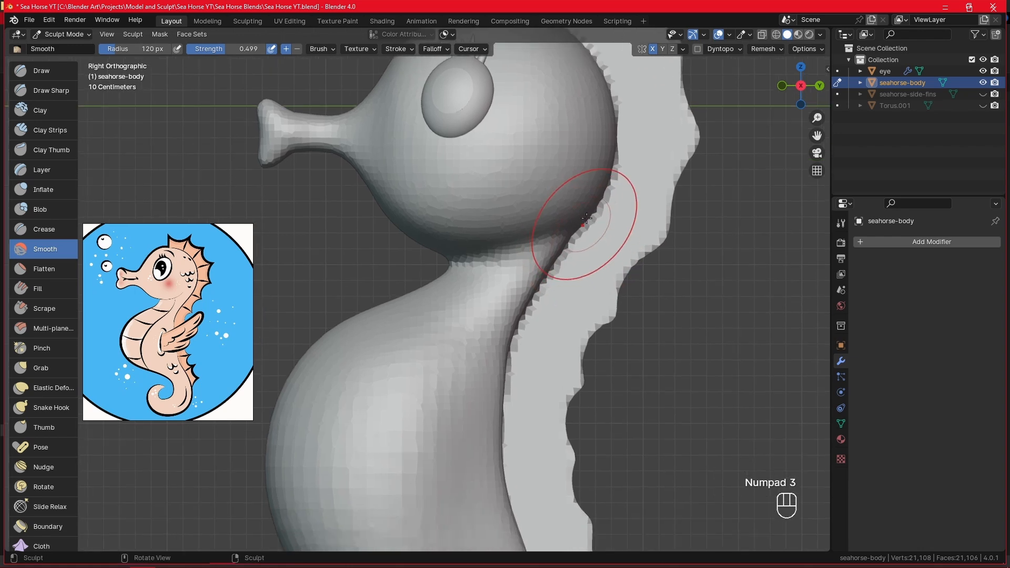
{"action": "left_click_drag", "start_coordinate": [463, 240], "coordinate": [488, 248]}
{"action": "middle_click_drag", "start_coordinate": [552, 294], "coordinate": [532, 184], "text": "alt+shift"}
{"action": "middle_click_drag", "start_coordinate": [532, 184], "coordinate": [499, 184], "text": "alt"}
{"action": "left_click_drag", "start_coordinate": [499, 168], "coordinate": [473, 350]}
Step: Reduce the Smooth brush radius to 98 px and smooth the fin seam along the back and around the body-tail joint
{"action": "middle_click_drag", "start_coordinate": [473, 350], "coordinate": [436, 239], "text": "alt+shift"}
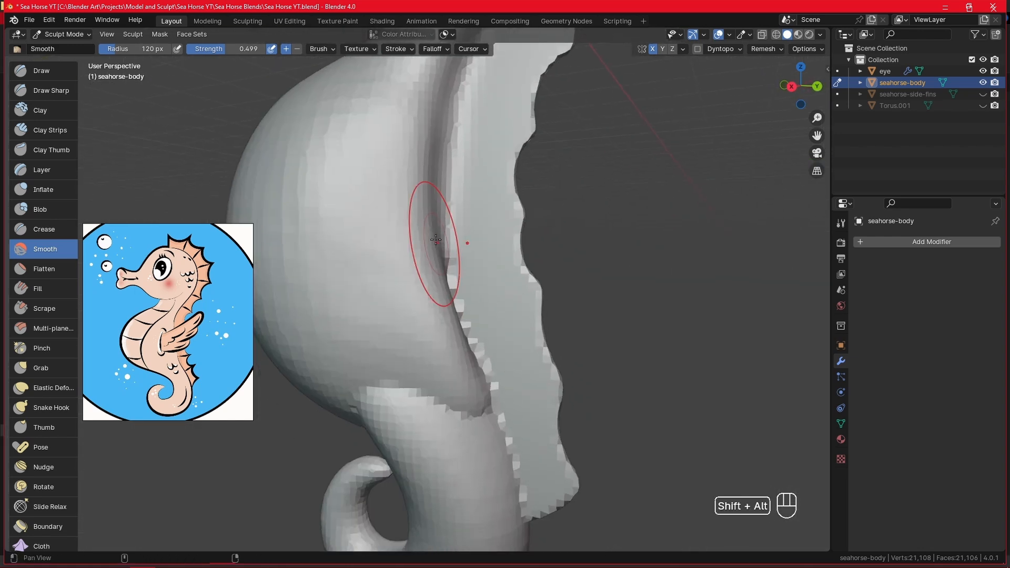
{"action": "middle_click_drag", "start_coordinate": [444, 305], "coordinate": [428, 254], "text": "alt+shift"}
{"action": "key", "text": "f"}
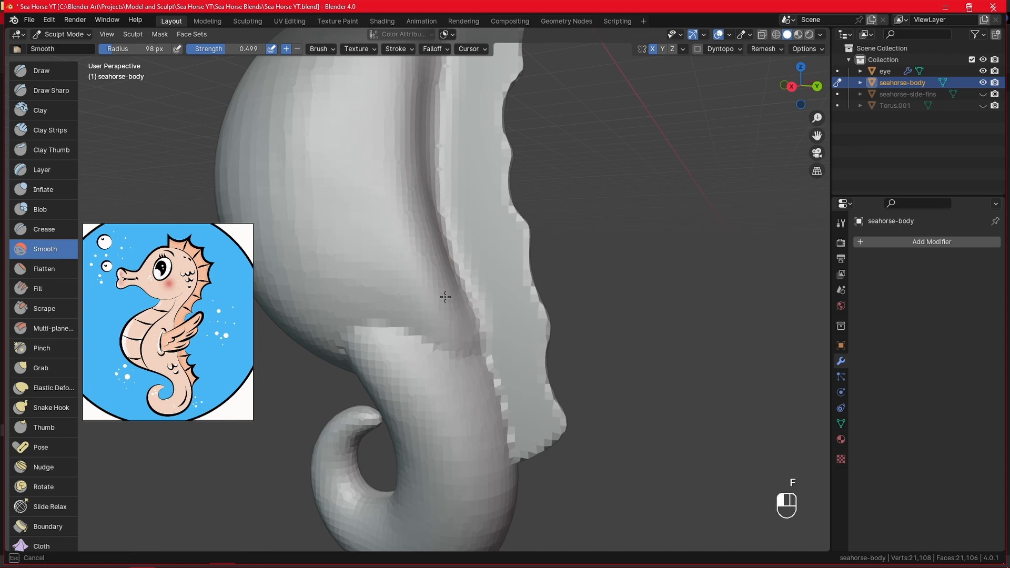
{"action": "left_click_drag", "start_coordinate": [445, 297], "coordinate": [427, 263]}
{"action": "mouse_move", "coordinate": [413, 139]}
{"action": "left_mouse_down"}
{"action": "mouse_move", "coordinate": [404, 125]}
{"action": "mouse_move", "coordinate": [408, 221]}
{"action": "left_mouse_up"}
{"action": "middle_click_drag", "start_coordinate": [408, 203], "coordinate": [427, 318], "text": "alt+shift"}
{"action": "left_click_drag", "start_coordinate": [427, 207], "coordinate": [421, 254]}
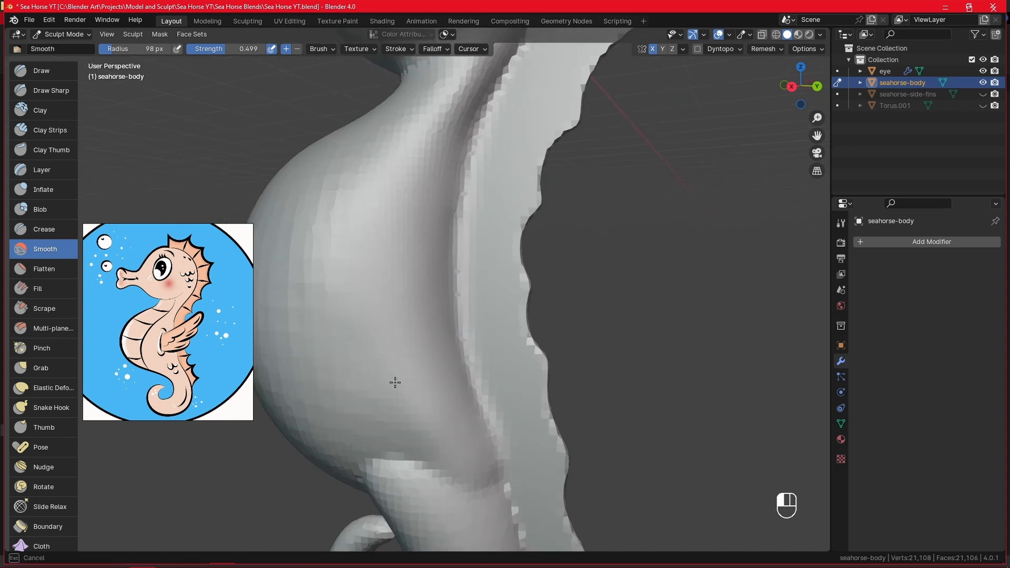
Step: Smooth the lower fin seam where it meets the tail, using a brush radius of 80 px
{"action": "middle_click_drag", "start_coordinate": [417, 417], "coordinate": [401, 244], "text": "alt+shift"}
{"action": "middle_click_drag", "start_coordinate": [462, 361], "coordinate": [453, 275], "text": "alt+shift"}
{"action": "key", "text": "f"}
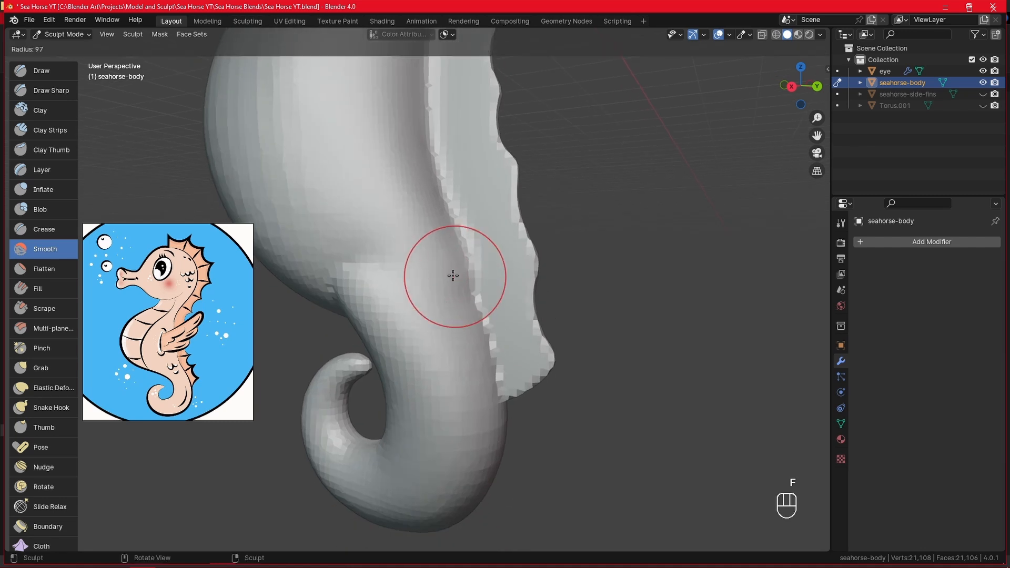
{"action": "left_click", "coordinate": [453, 275]}
{"action": "left_click_drag", "start_coordinate": [466, 273], "coordinate": [428, 189]}
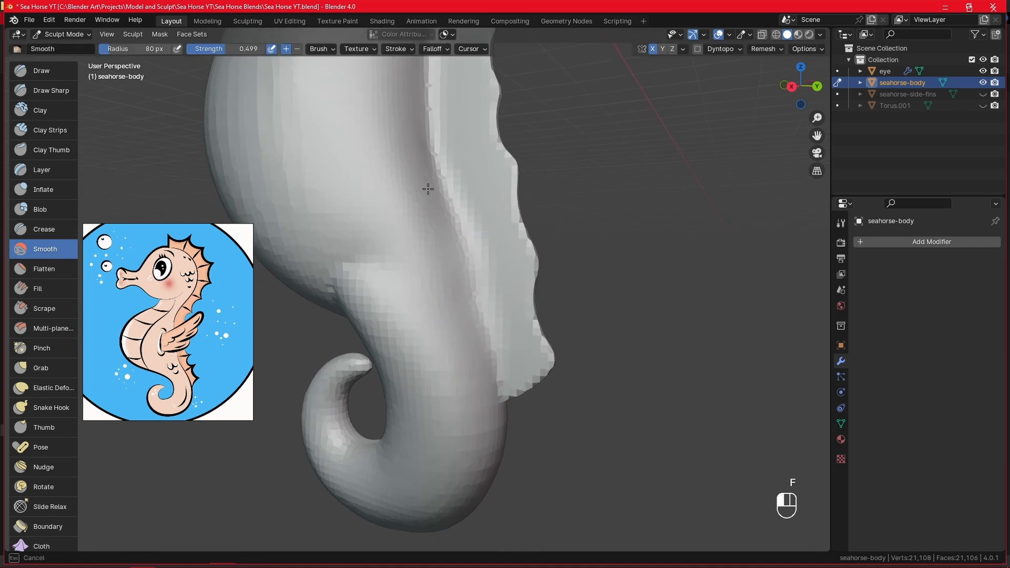
Step: Smooth the fin seam up the back and around the head, using a Smooth brush radius of 101 px
{"action": "middle_click_drag", "start_coordinate": [400, 212], "coordinate": [430, 364], "text": "shift"}
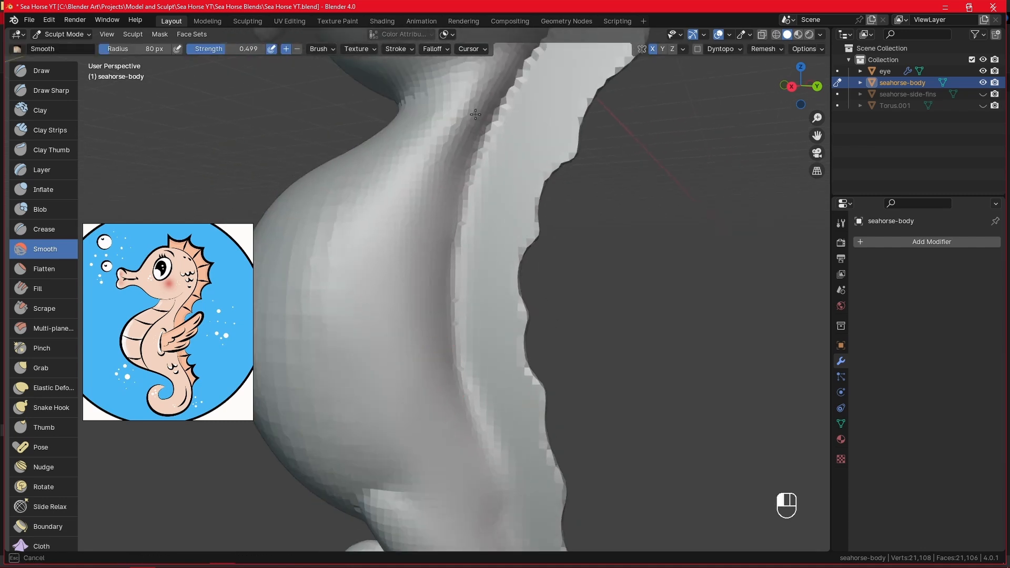
{"action": "middle_click_drag", "start_coordinate": [475, 114], "coordinate": [451, 226], "text": "shift"}
{"action": "mouse_move", "coordinate": [534, 94]}
{"action": "middle_mouse_down", "text": "shift"}
{"action": "mouse_move", "coordinate": [497, 241]}
{"action": "mouse_move", "coordinate": [500, 282]}
{"action": "middle_mouse_up", "text": "shift"}
{"action": "middle_click_drag", "start_coordinate": [546, 129], "coordinate": [518, 247], "text": "shift"}
{"action": "key", "text": "f"}
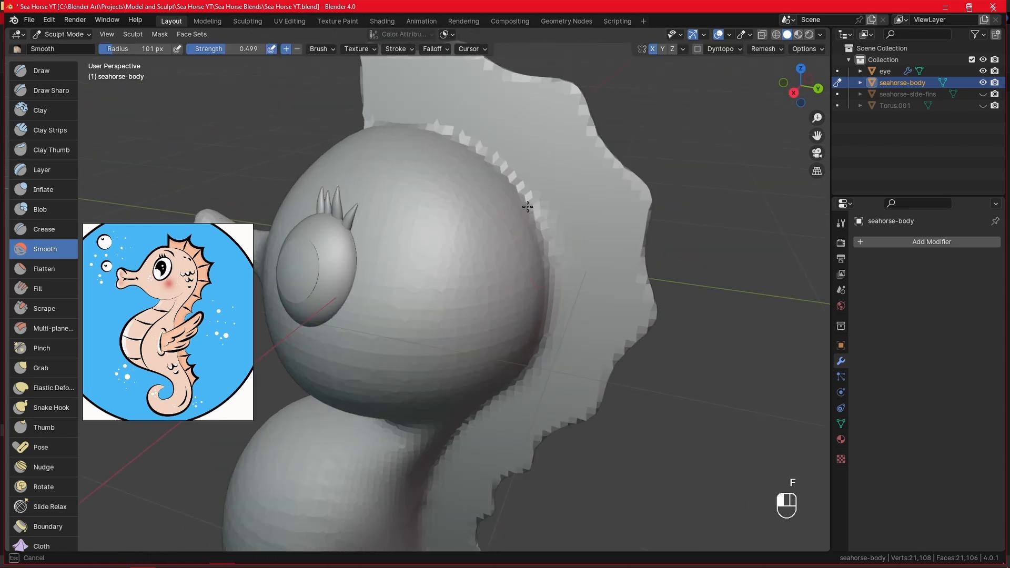
{"action": "mouse_move", "coordinate": [527, 206]}
{"action": "left_mouse_down"}
{"action": "mouse_move", "coordinate": [465, 147]}
{"action": "mouse_move", "coordinate": [413, 129]}
{"action": "left_mouse_up"}
{"action": "left_click_drag", "start_coordinate": [424, 127], "coordinate": [500, 162], "text": "alt"}
{"action": "left_click_drag", "start_coordinate": [510, 164], "coordinate": [413, 158]}
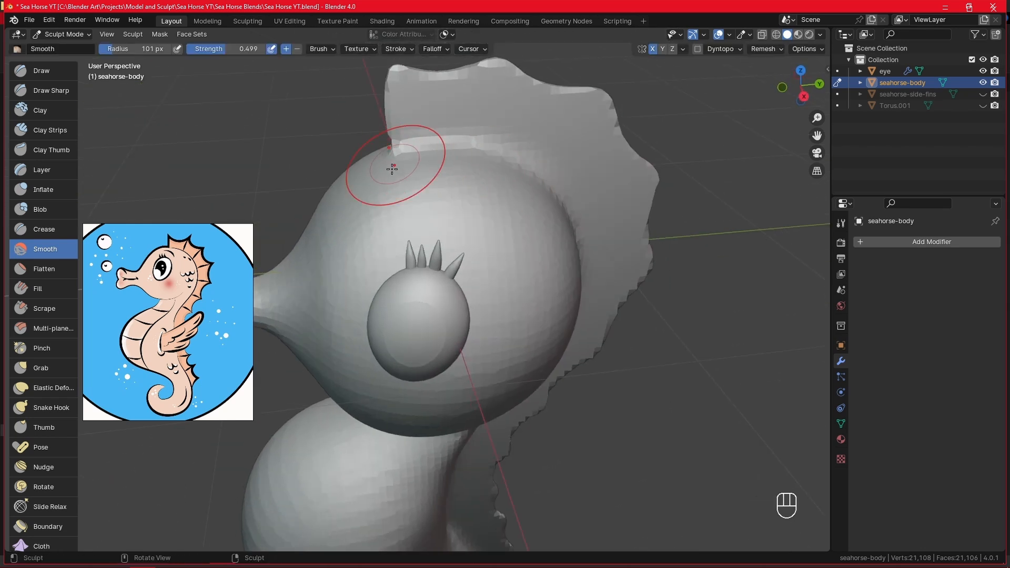
Step: Enlarge the Smooth brush radius to 136 px and smooth the joint between the belly and the tail
{"action": "left_click_drag", "start_coordinate": [526, 212], "coordinate": [487, 174], "text": "alt"}
{"action": "left_click_drag", "start_coordinate": [484, 473], "coordinate": [471, 197], "text": "alt+shift"}
{"action": "left_click_drag", "start_coordinate": [442, 379], "coordinate": [429, 154], "text": "alt+shift"}
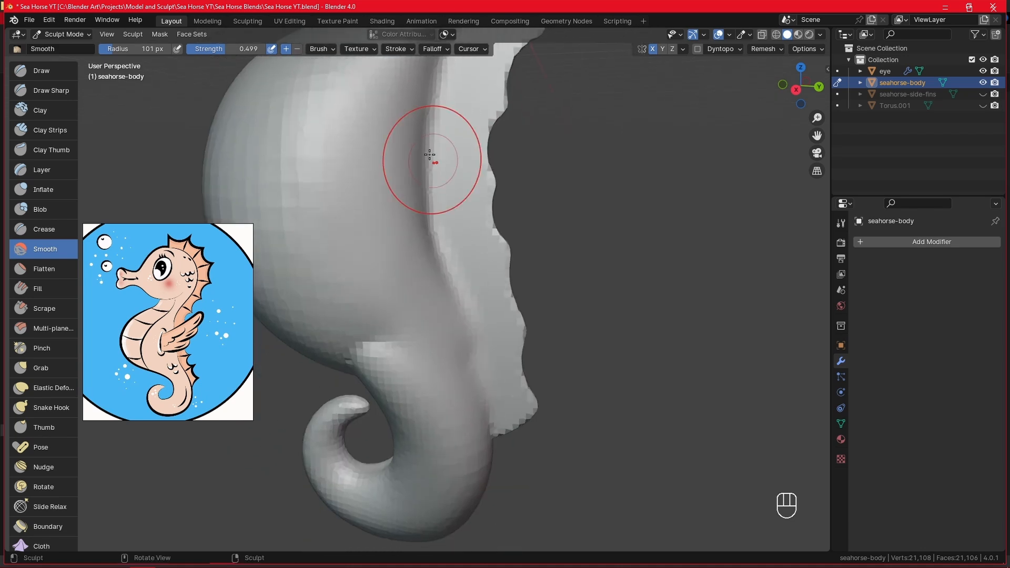
{"action": "mouse_move", "coordinate": [449, 344]}
{"action": "left_mouse_down", "text": "alt"}
{"action": "mouse_move", "coordinate": [495, 313]}
{"action": "mouse_move", "coordinate": [400, 347]}
{"action": "left_mouse_up", "text": "alt"}
{"action": "key", "text": "f"}
{"action": "left_click", "coordinate": [488, 318]}
{"action": "mouse_move", "coordinate": [405, 383]}
{"action": "middle_mouse_down"}
{"action": "mouse_move", "coordinate": [408, 326]}
{"action": "mouse_move", "coordinate": [408, 345]}
{"action": "middle_mouse_up"}
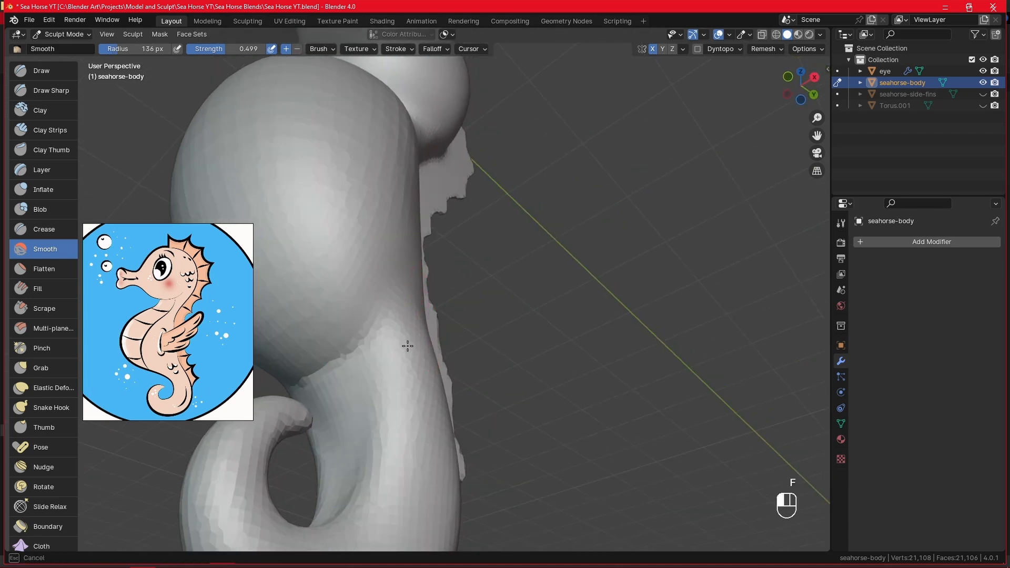
{"action": "middle_click_drag", "start_coordinate": [358, 235], "coordinate": [361, 259]}
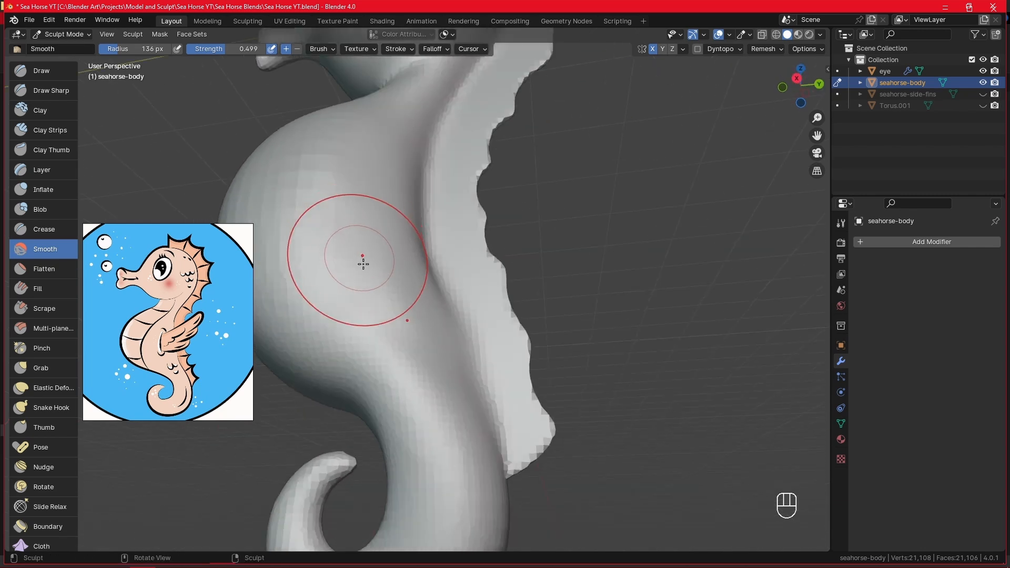
Step: Reduce the Smooth brush radius to 123 px and smooth the lower fin seam beside the upper tail
{"action": "left_click_drag", "start_coordinate": [451, 276], "coordinate": [500, 363], "text": "alt+shift"}
{"action": "key", "text": "f"}
{"action": "middle_click_drag", "start_coordinate": [541, 262], "coordinate": [571, 87], "text": "shift"}
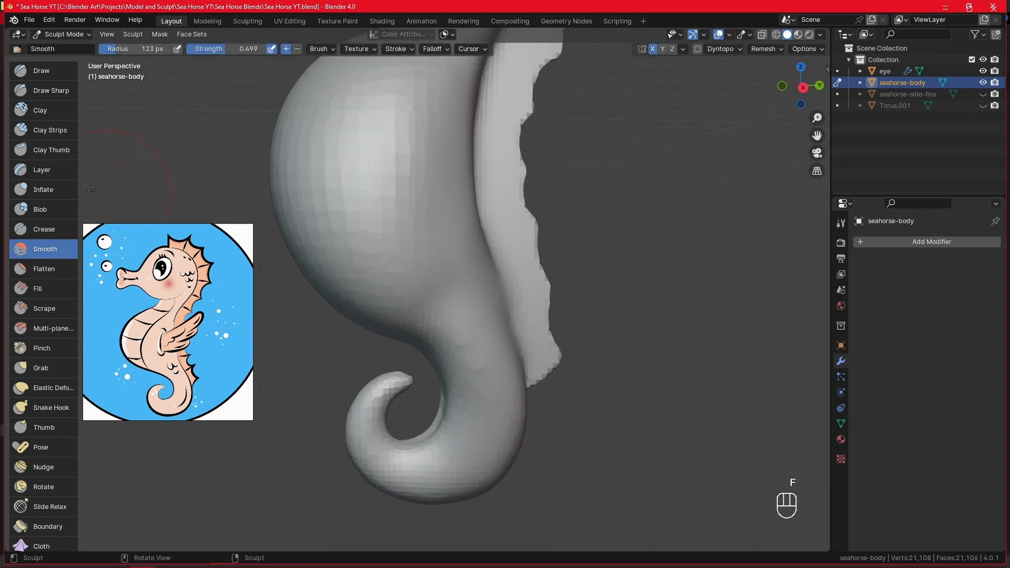
Step: Inflate the upper tail below the belly with the Inflate brush at strength 0.585 and radius 143 px
{"action": "left_click", "coordinate": [62, 188]}
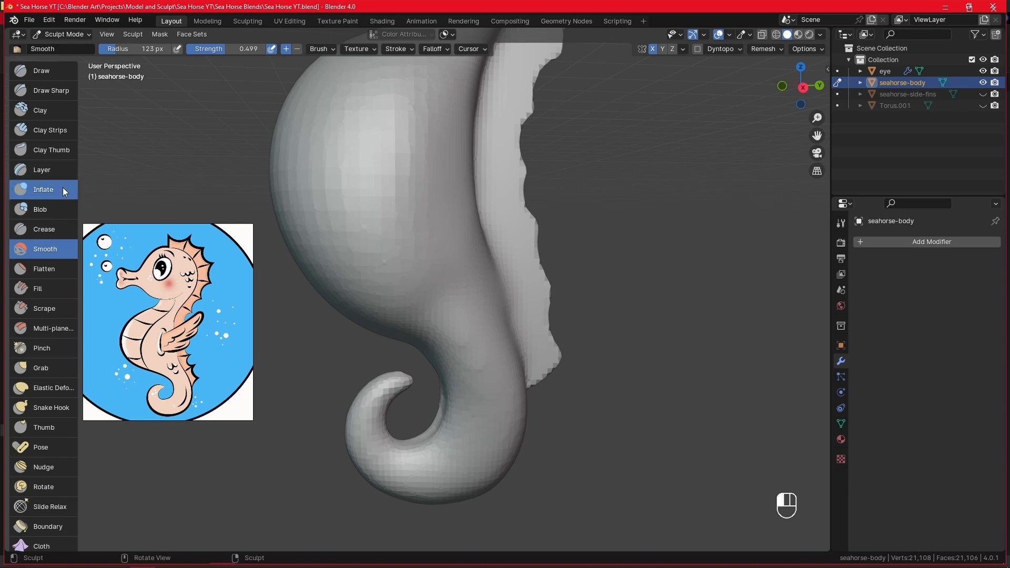
{"action": "middle_click_drag", "start_coordinate": [456, 456], "coordinate": [406, 226], "text": "ctrl"}
{"action": "left_click", "coordinate": [286, 49]}
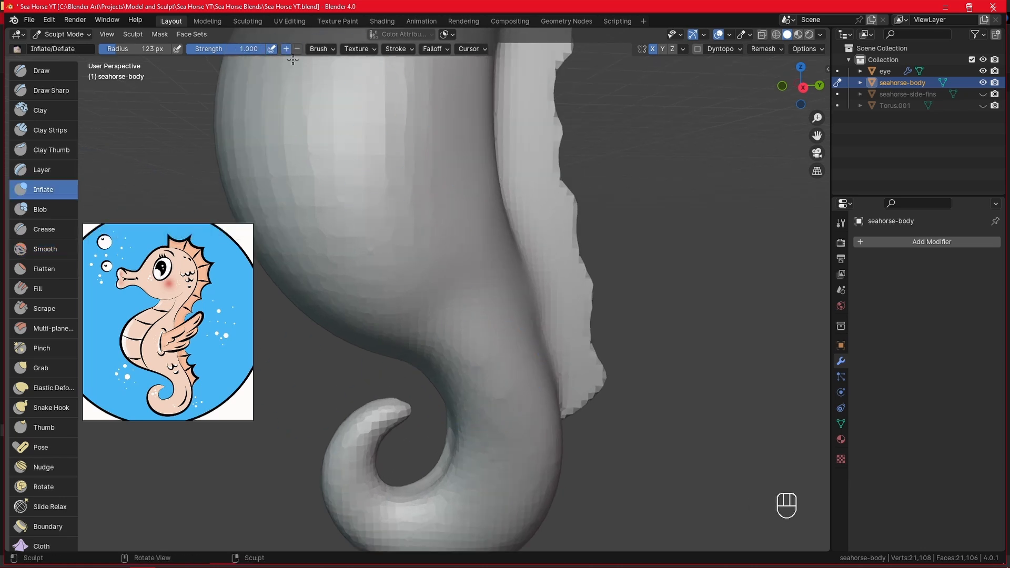
{"action": "key", "text": "shift+f"}
{"action": "left_click", "coordinate": [419, 227]}
{"action": "mouse_move", "coordinate": [419, 227]}
{"action": "middle_mouse_down"}
{"action": "mouse_move", "coordinate": [476, 318]}
{"action": "mouse_move", "coordinate": [444, 261]}
{"action": "middle_mouse_up"}
{"action": "key", "text": "f"}
{"action": "left_click", "coordinate": [480, 396]}
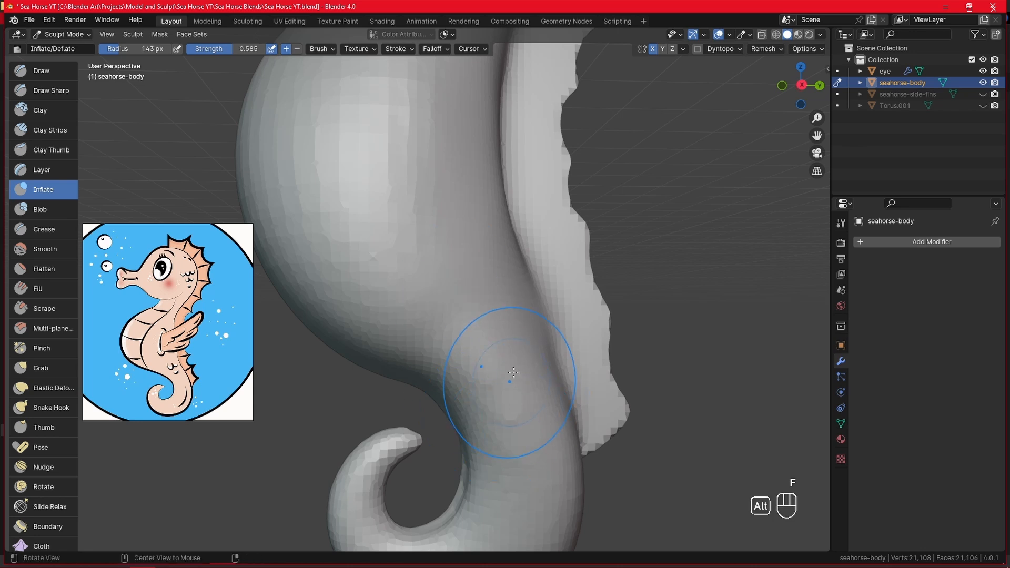
{"action": "middle_click_drag", "start_coordinate": [513, 372], "coordinate": [420, 368]}
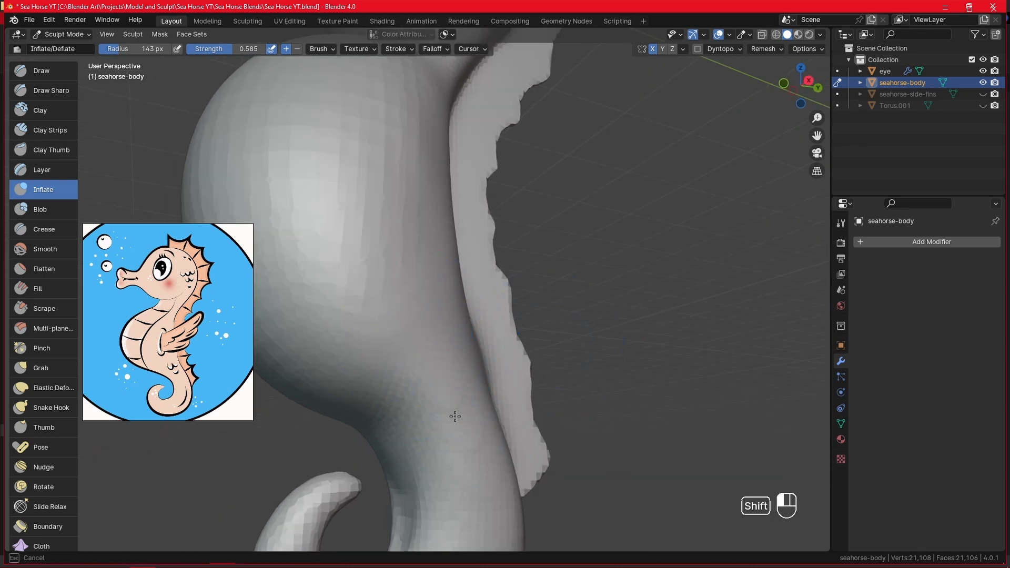
{"action": "mouse_move", "coordinate": [454, 415]}
{"action": "middle_mouse_down", "text": "alt"}
{"action": "mouse_move", "coordinate": [491, 270]}
{"action": "mouse_move", "coordinate": [452, 237]}
{"action": "mouse_move", "coordinate": [507, 235]}
{"action": "middle_mouse_up", "text": "alt"}
Step: Enlarge the Inflate brush radius to 171 px and fill out the front of the body-tail joint
{"action": "key", "text": "f"}
{"action": "left_click", "coordinate": [466, 237]}
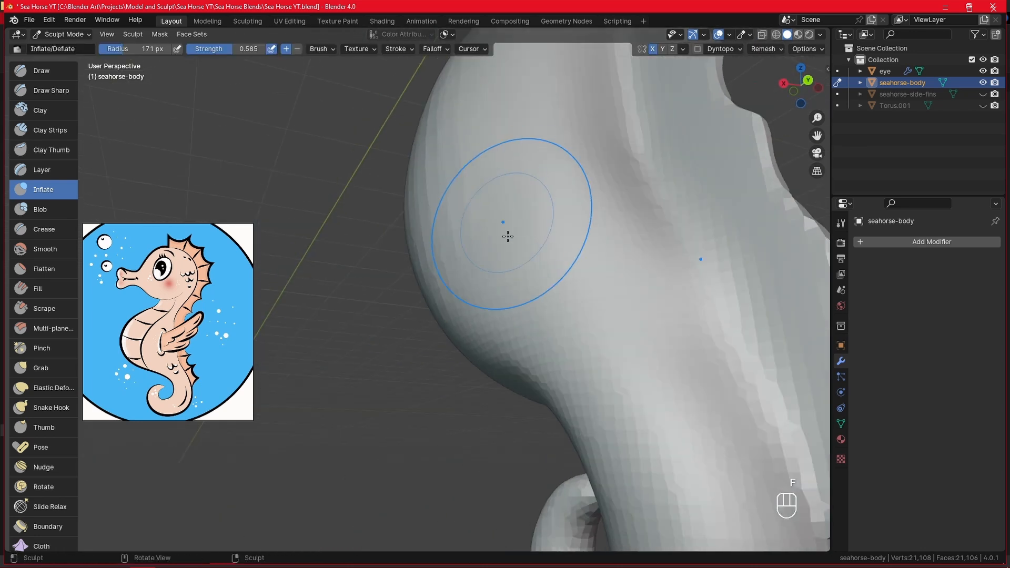
{"action": "middle_click_drag", "start_coordinate": [638, 465], "coordinate": [642, 394], "text": "alt"}
{"action": "mouse_move", "coordinate": [498, 367]}
{"action": "middle_mouse_down", "text": "shift"}
{"action": "mouse_move", "coordinate": [572, 269]}
{"action": "mouse_move", "coordinate": [489, 296]}
{"action": "middle_mouse_up", "text": "shift"}
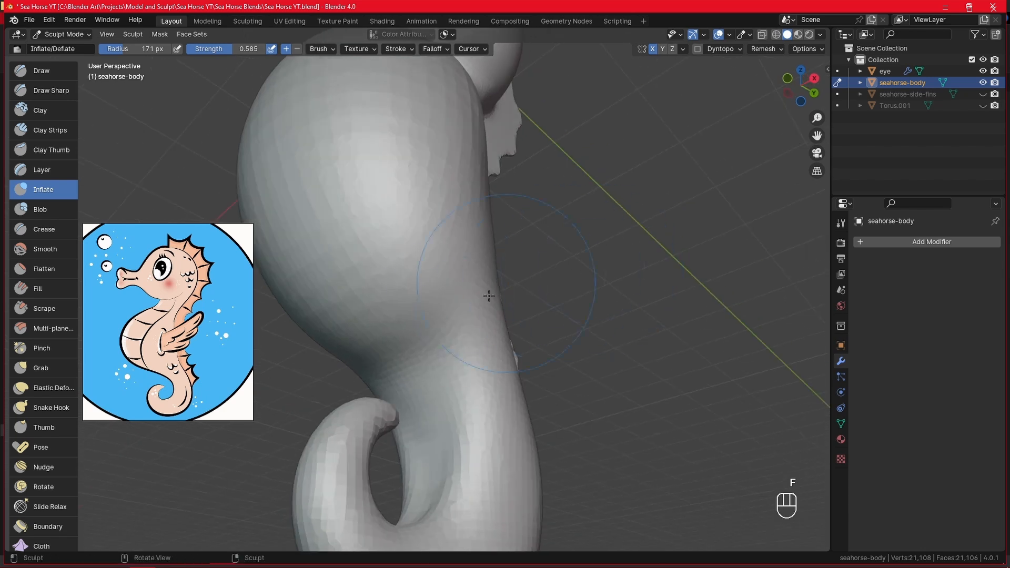
{"action": "mouse_move", "coordinate": [427, 353]}
{"action": "left_mouse_down"}
{"action": "mouse_move", "coordinate": [408, 360]}
{"action": "mouse_move", "coordinate": [484, 361]}
{"action": "left_mouse_up"}
Step: Set the right orthographic view and switch to the Crease brush
{"action": "middle_click_drag", "start_coordinate": [591, 193], "coordinate": [579, 176], "text": "alt"}
{"action": "scroll", "coordinate": [579, 221], "scroll_direction": "down", "scroll_amount": 5}
{"action": "mouse_move", "coordinate": [579, 261]}
{"action": "middle_mouse_down", "text": "shift"}
{"action": "mouse_move", "coordinate": [579, 384]}
{"action": "mouse_move", "coordinate": [599, 361]}
{"action": "middle_mouse_up", "text": "shift"}
{"action": "key", "text": "KP_3"}
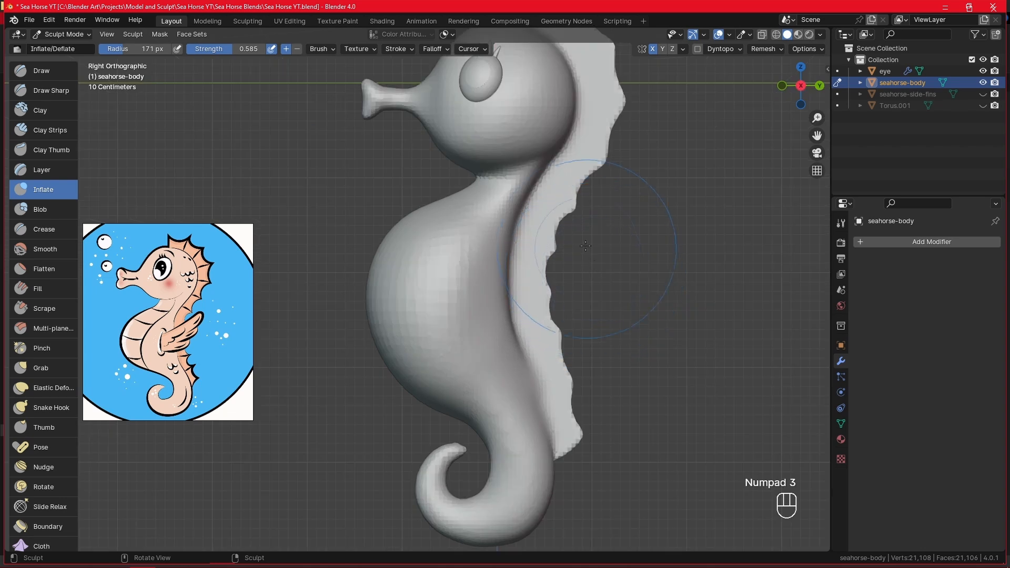
{"action": "left_click", "coordinate": [58, 230]}
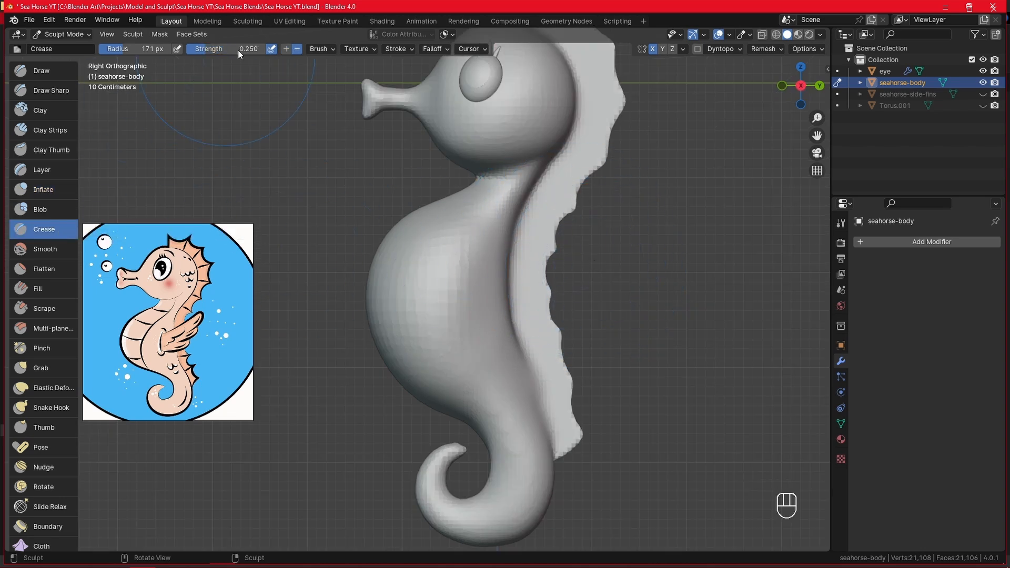
Step: Try a vertical crease on the side of the belly with a Crease brush radius of 83 px
{"action": "middle_click_drag", "start_coordinate": [516, 390], "coordinate": [575, 257], "text": "ctrl+alt"}
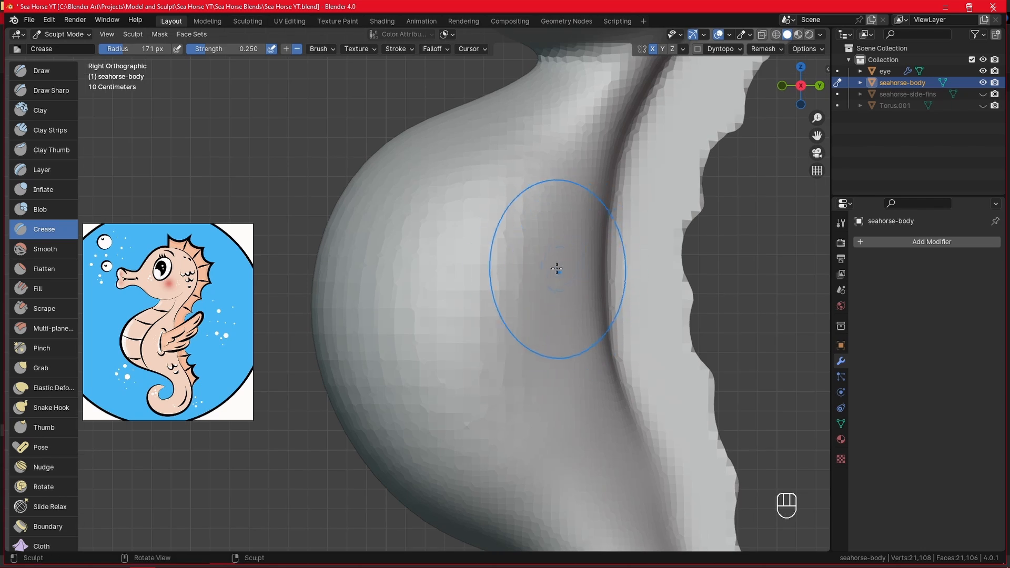
{"action": "key", "text": "f"}
{"action": "key", "text": "f"}
{"action": "key", "text": "f"}
{"action": "left_click", "coordinate": [516, 257]}
{"action": "left_click_drag", "start_coordinate": [486, 353], "coordinate": [454, 353]}
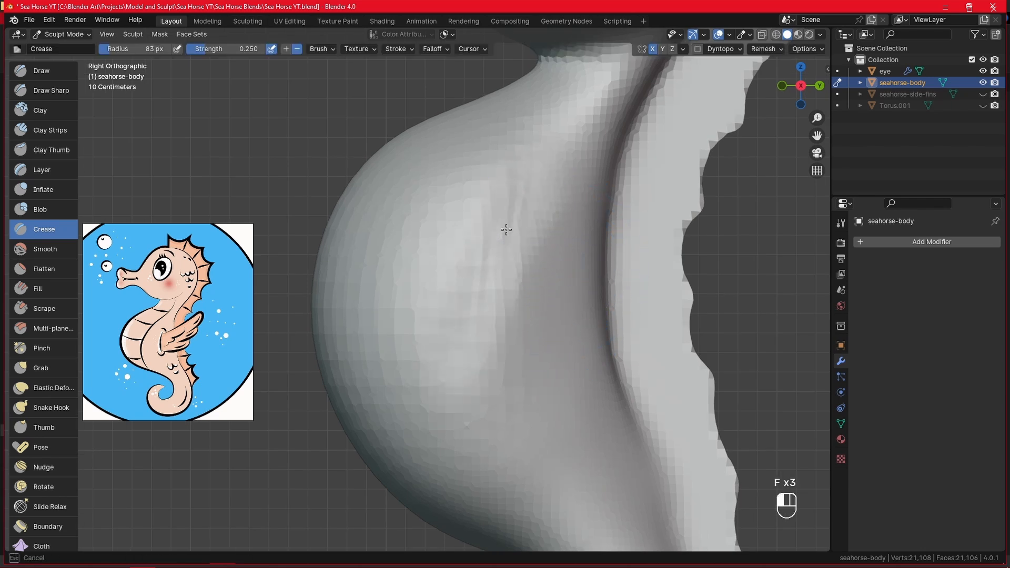
Step: Turn on the wireframe overlay and try another crease near the back at a brush radius of 58 px
{"action": "left_click", "coordinate": [728, 35]}
{"action": "left_click", "coordinate": [680, 226]}
{"action": "key", "text": "f"}
{"action": "left_click", "coordinate": [548, 303]}
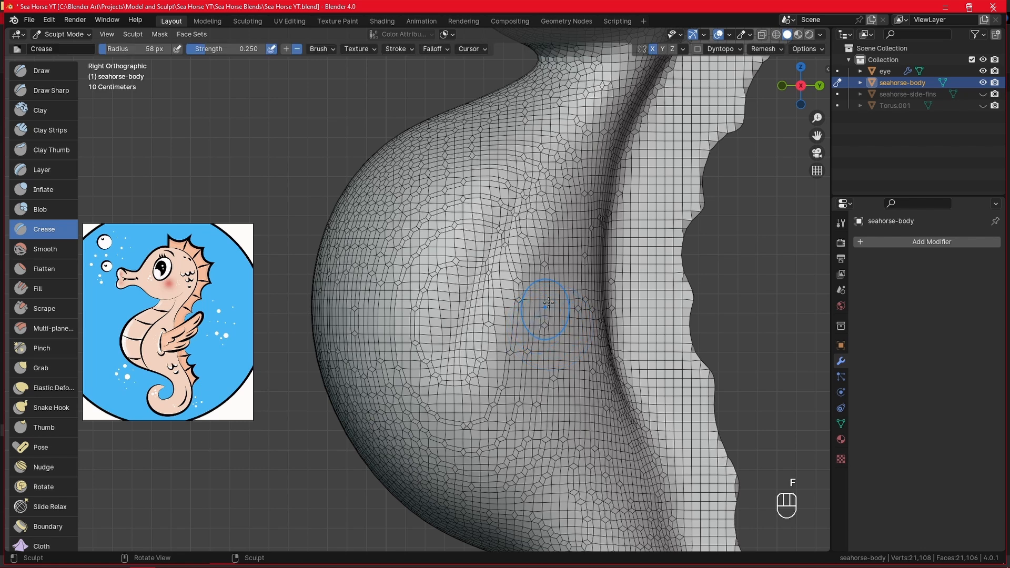
{"action": "left_click_drag", "start_coordinate": [547, 303], "coordinate": [550, 363]}
{"action": "middle_click_drag", "start_coordinate": [556, 314], "coordinate": [535, 295], "text": "alt+shift"}
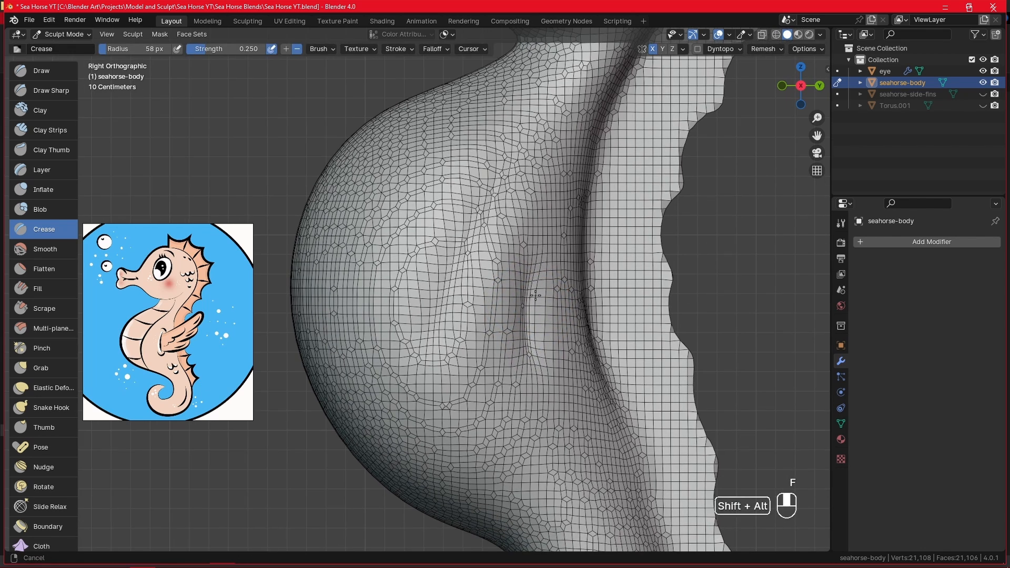
{"action": "scroll", "coordinate": [535, 296], "scroll_direction": "up", "scroll_amount": 3}
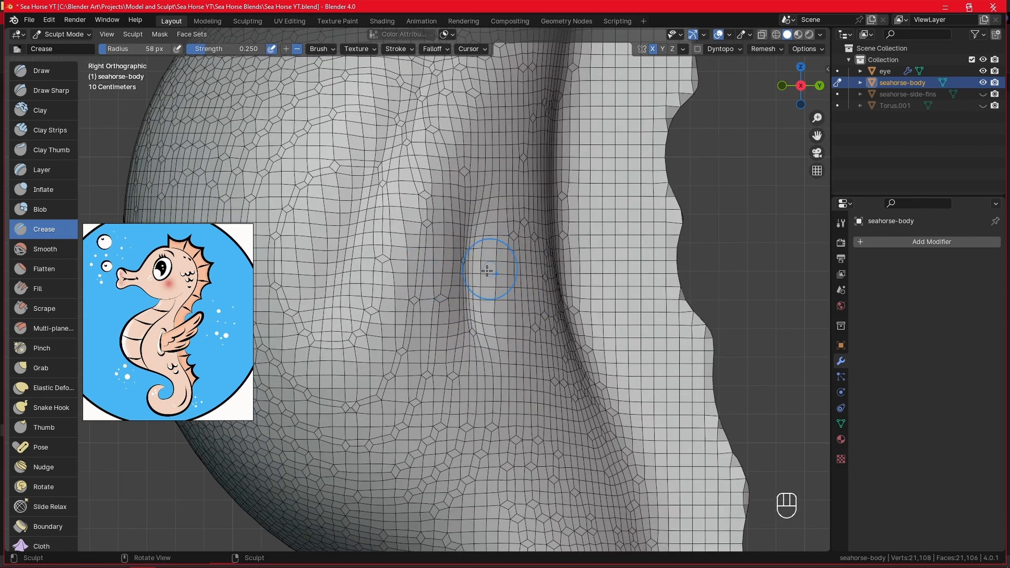
Step: Undo the two crease strokes on the belly and turn off the wireframe overlay
{"action": "key", "text": "ctrl+z"}
{"action": "key", "text": "ctrl+z"}
{"action": "left_click", "coordinate": [728, 35]}
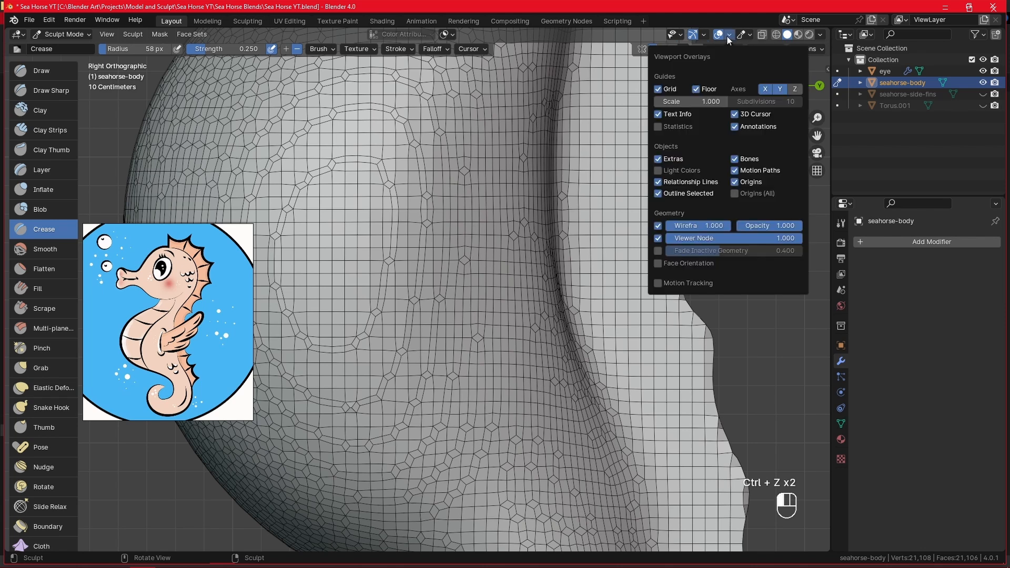
{"action": "left_click", "coordinate": [658, 226]}
Step: Crease the seam between the neck and the back fin with a brush radius of 46 px
{"action": "mouse_move", "coordinate": [553, 174]}
{"action": "left_mouse_down", "text": "ctrl+alt"}
{"action": "mouse_move", "coordinate": [496, 234]}
{"action": "mouse_move", "coordinate": [487, 350]}
{"action": "mouse_move", "coordinate": [506, 286]}
{"action": "left_mouse_up", "text": "ctrl+alt"}
{"action": "key", "text": "f"}
{"action": "left_click", "coordinate": [507, 269]}
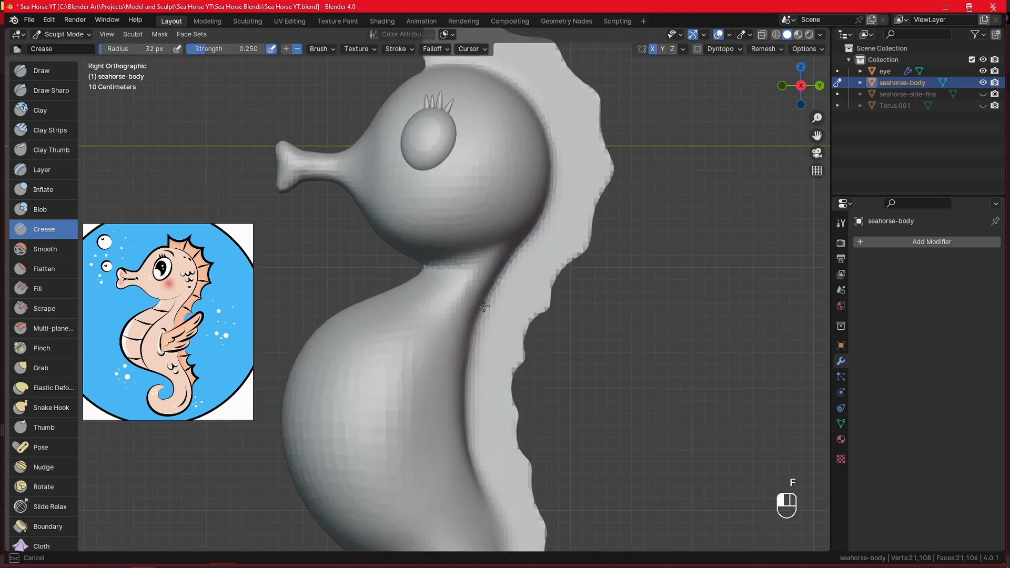
{"action": "key", "text": "f"}
{"action": "left_click", "coordinate": [492, 292]}
{"action": "left_click_drag", "start_coordinate": [491, 292], "coordinate": [486, 296]}
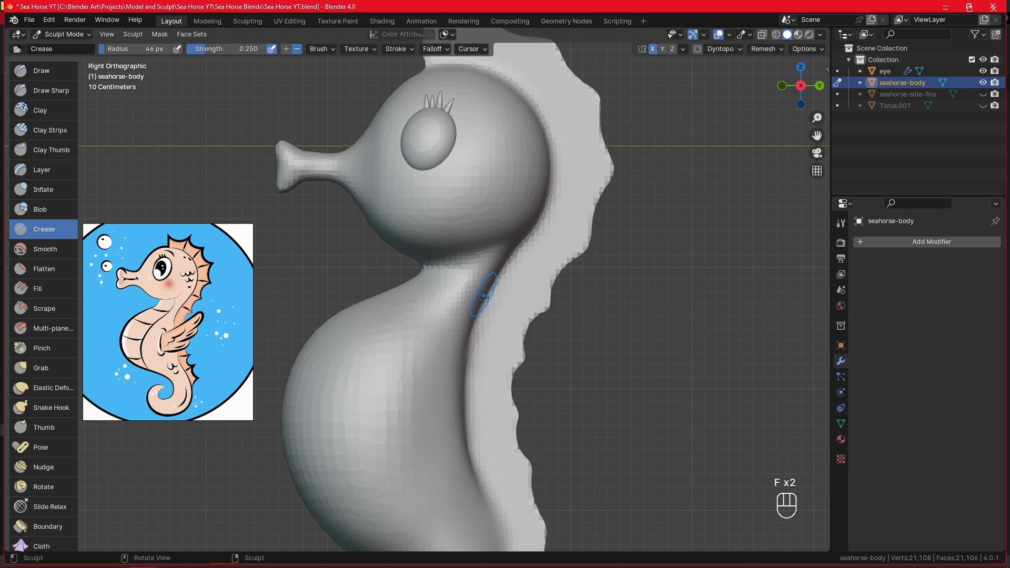
Step: Continue the crease along the fin seam down the back to the tail, setting the brush radius to 45 px
{"action": "middle_click_drag", "start_coordinate": [474, 339], "coordinate": [472, 255], "text": "shift"}
{"action": "left_click_drag", "start_coordinate": [476, 253], "coordinate": [463, 272]}
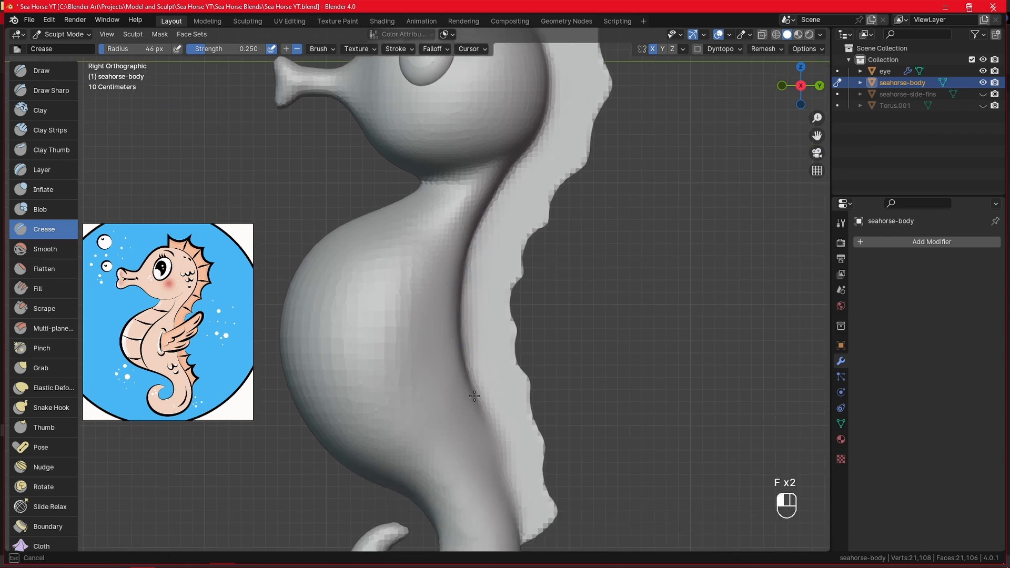
{"action": "middle_click_drag", "start_coordinate": [473, 394], "coordinate": [470, 267], "text": "shift"}
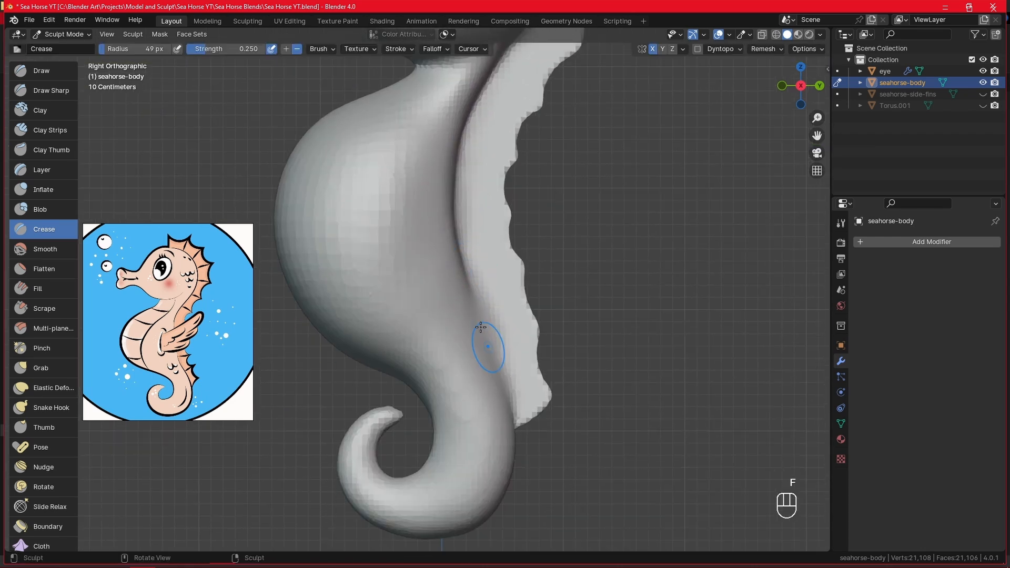
{"action": "key", "text": "f"}
{"action": "left_click", "coordinate": [474, 298]}
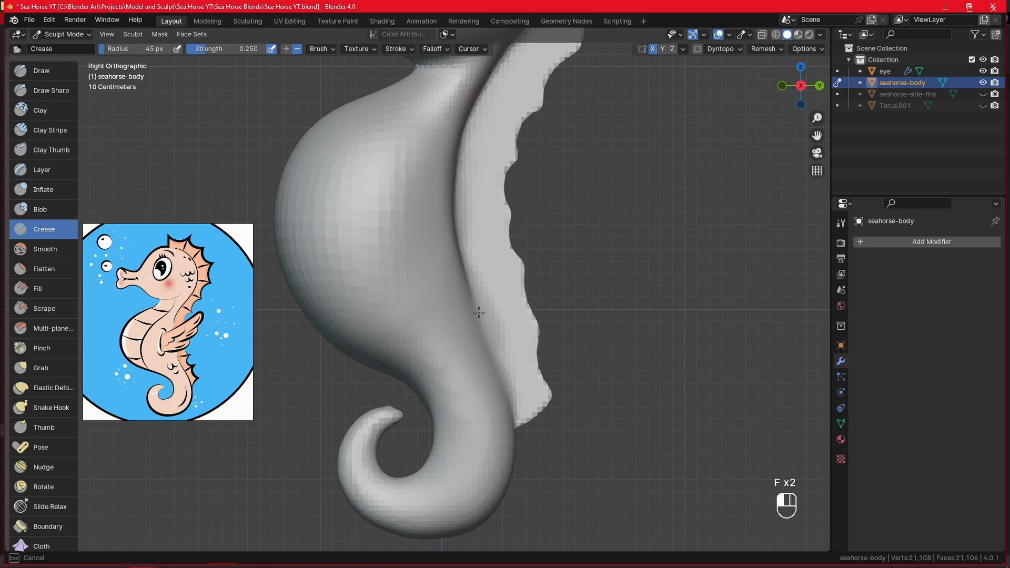
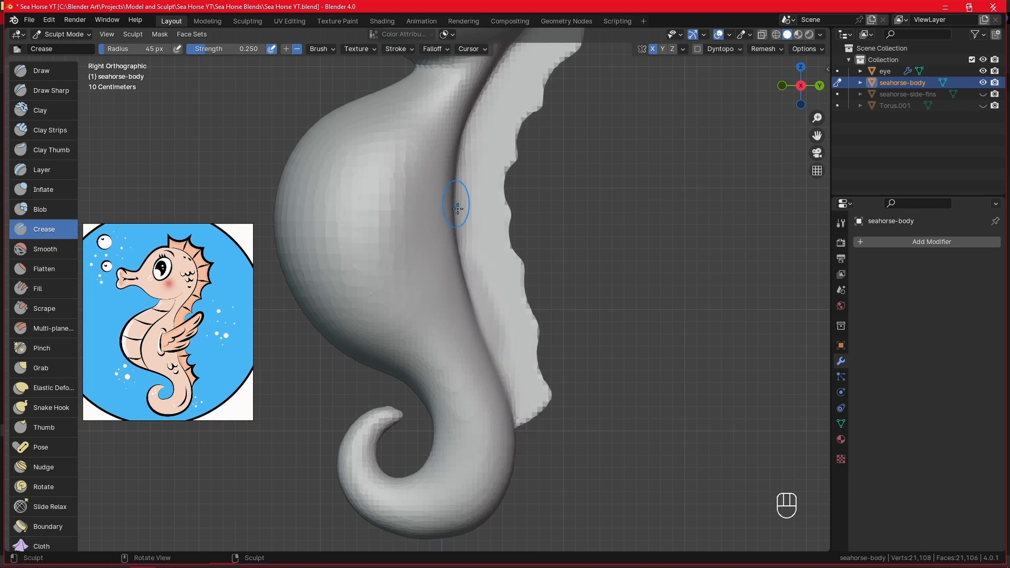
Step: Crease the fin seam around the back and top of the head with a brush radius of 57 px
{"action": "middle_click_drag", "start_coordinate": [457, 208], "coordinate": [504, 260], "text": "shift"}
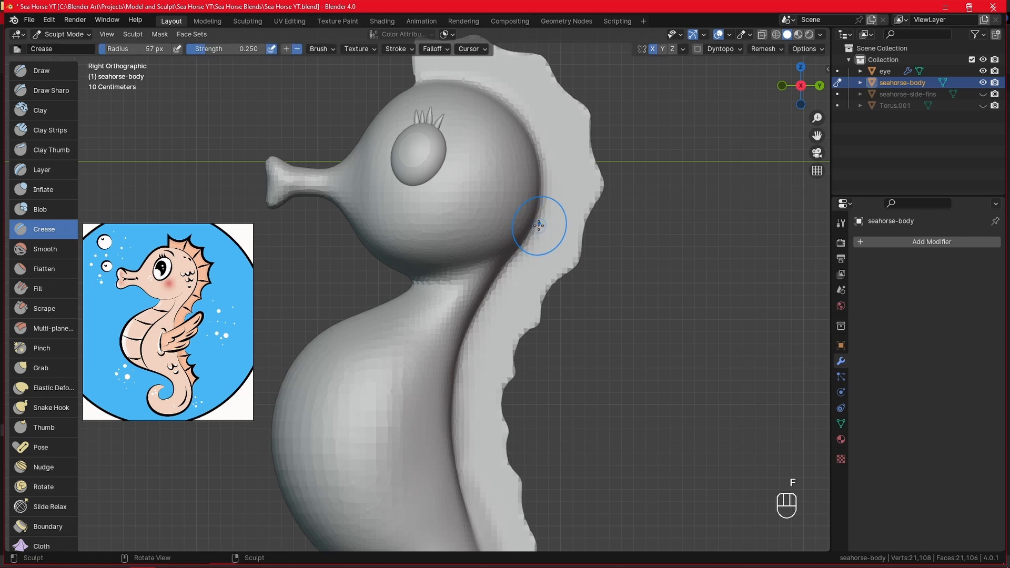
{"action": "middle_click_drag", "start_coordinate": [527, 129], "coordinate": [518, 152], "text": "shift"}
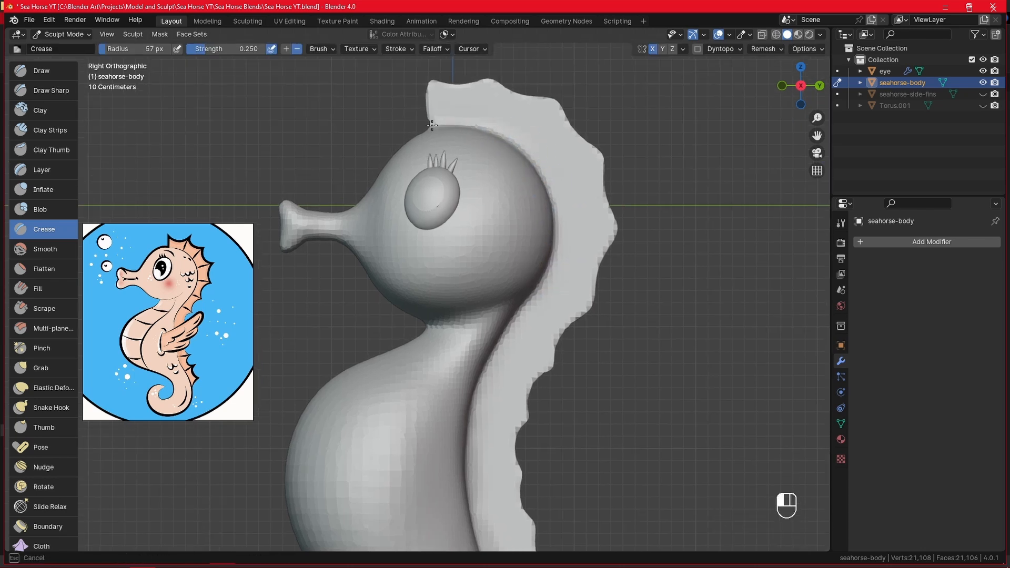
{"action": "middle_click_drag", "start_coordinate": [514, 57], "coordinate": [479, 239]}
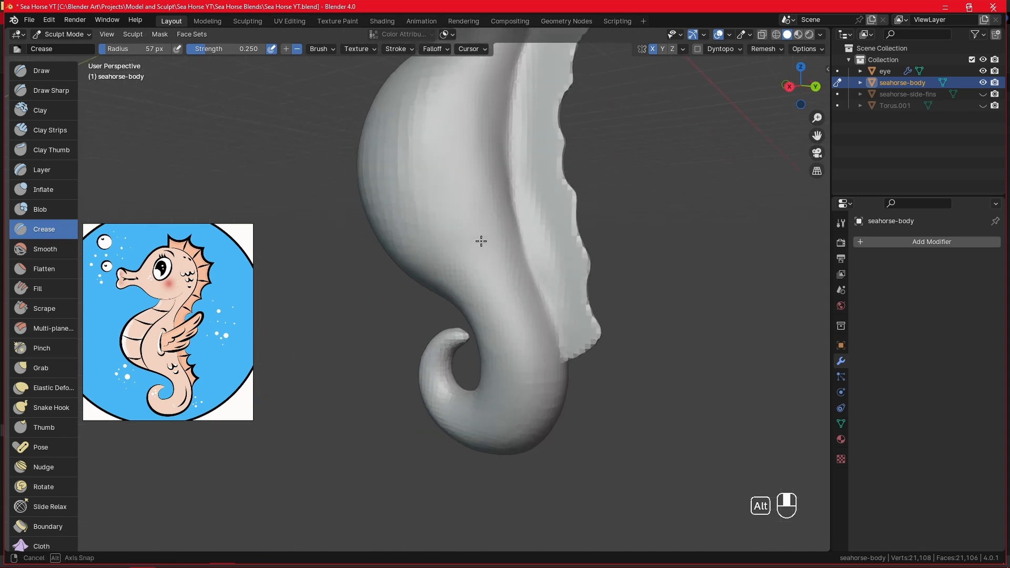
Step: Enlarge the Crease brush radius to 99 px and crease the joint between the head and the neck
{"action": "key", "text": "f"}
{"action": "middle_click_drag", "start_coordinate": [582, 322], "coordinate": [577, 288]}
{"action": "scroll", "coordinate": [509, 293], "scroll_direction": "down", "scroll_amount": 2}
{"action": "key", "text": "KP_3"}
{"action": "mouse_move", "coordinate": [558, 215]}
{"action": "middle_mouse_down"}
{"action": "mouse_move", "coordinate": [516, 372]}
{"action": "mouse_move", "coordinate": [552, 254]}
{"action": "middle_mouse_up"}
{"action": "scroll", "coordinate": [516, 371], "scroll_direction": "up", "scroll_amount": 4}
{"action": "key", "text": "f"}
{"action": "left_click", "coordinate": [586, 262]}
{"action": "key", "text": "f"}
{"action": "left_click", "coordinate": [464, 252]}
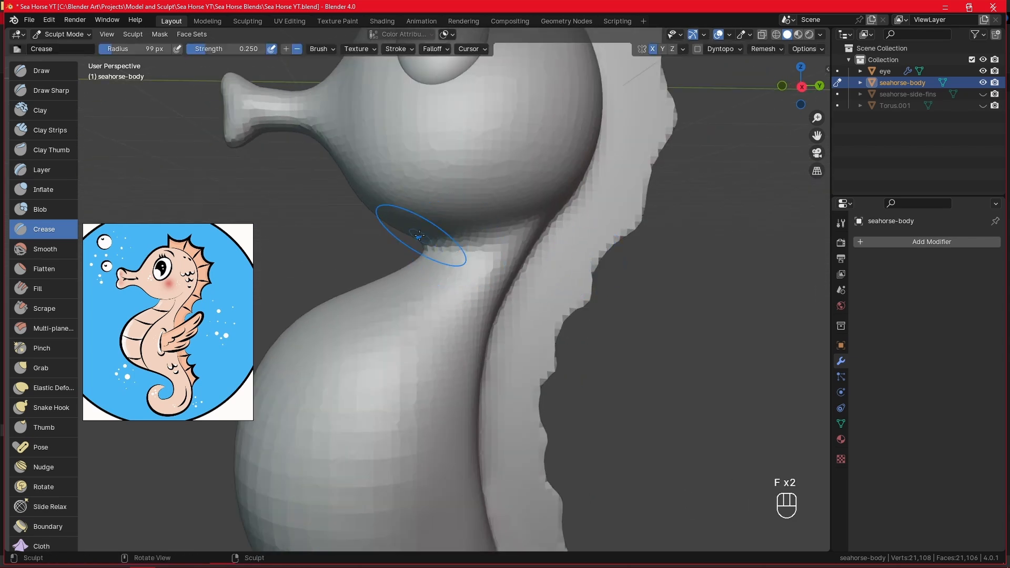
{"action": "key", "text": "KP_3"}
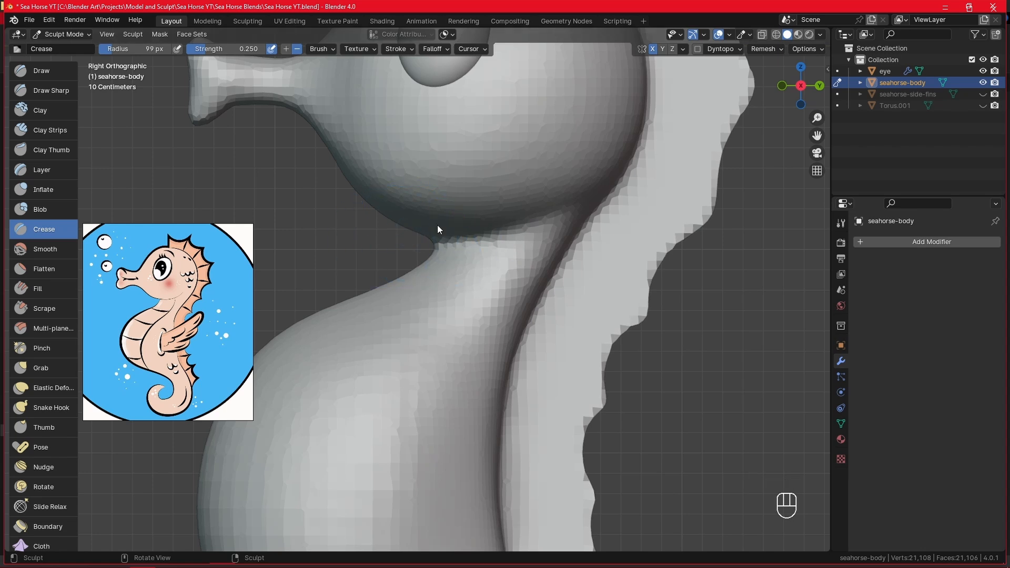
{"action": "middle_click_drag", "start_coordinate": [447, 270], "coordinate": [383, 249]}
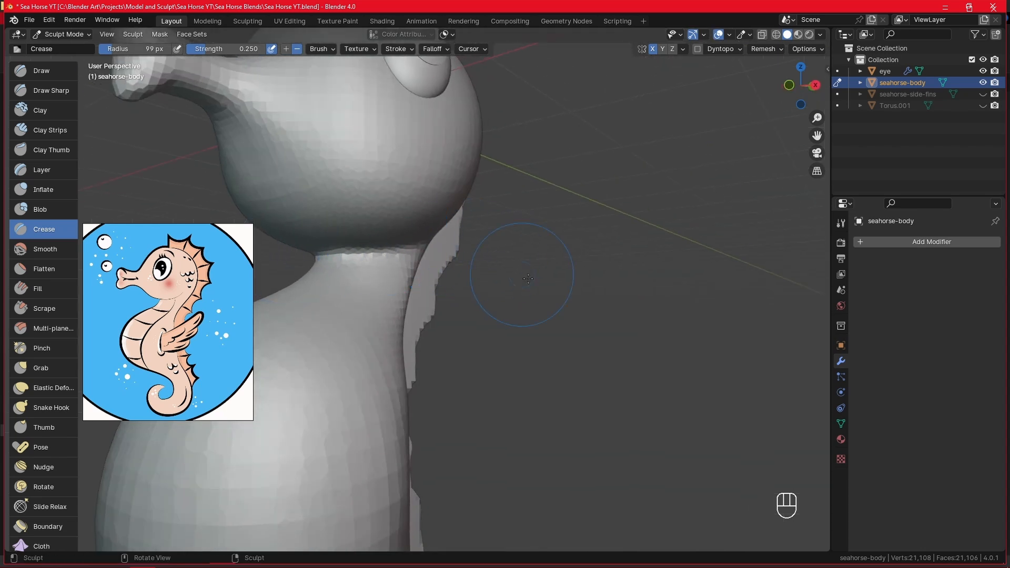
Step: Set the Crease brush radius to 87 px and work on the seam behind the lower head
{"action": "key", "text": "KP_3"}
{"action": "key", "text": "f"}
{"action": "left_click", "coordinate": [590, 175]}
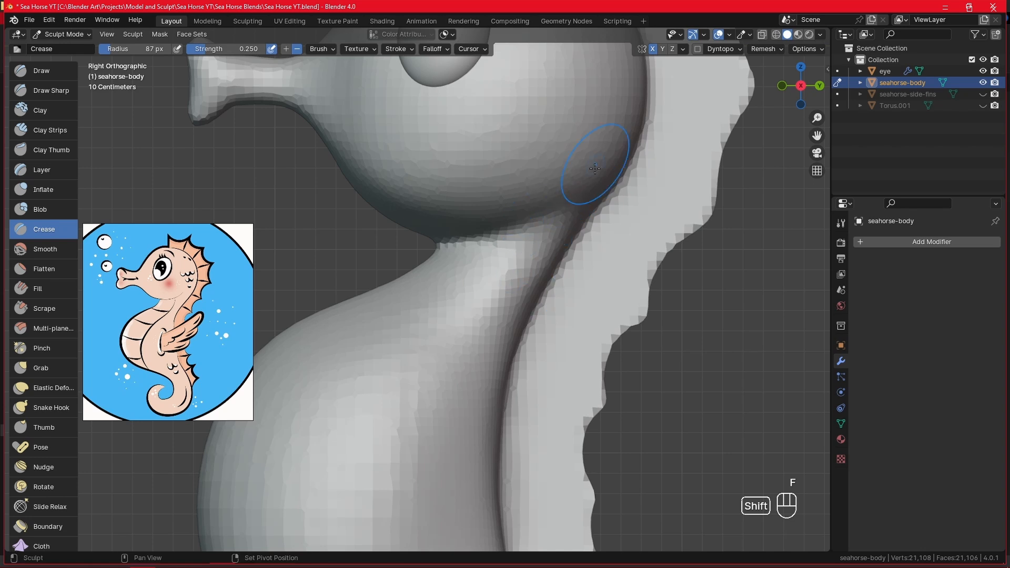
Step: Reshape the neck just beneath the head with the Grab brush at a radius of 97 px
{"action": "scroll", "coordinate": [595, 169], "scroll_direction": "down", "scroll_amount": 6}
{"action": "key", "text": "g"}
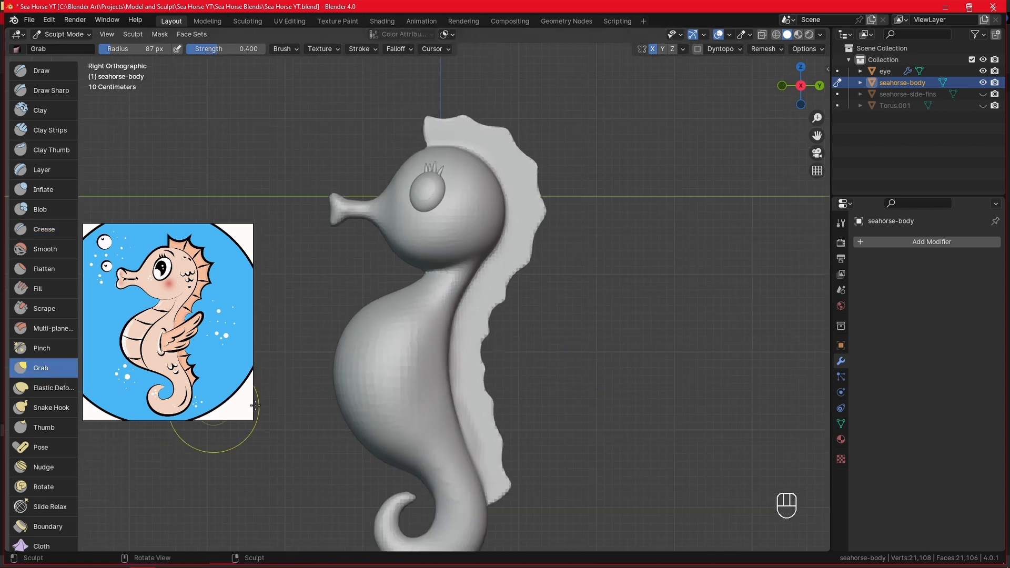
{"action": "scroll", "coordinate": [563, 248], "scroll_direction": "up", "scroll_amount": 2}
{"action": "key", "text": "f"}
{"action": "key", "text": "f"}
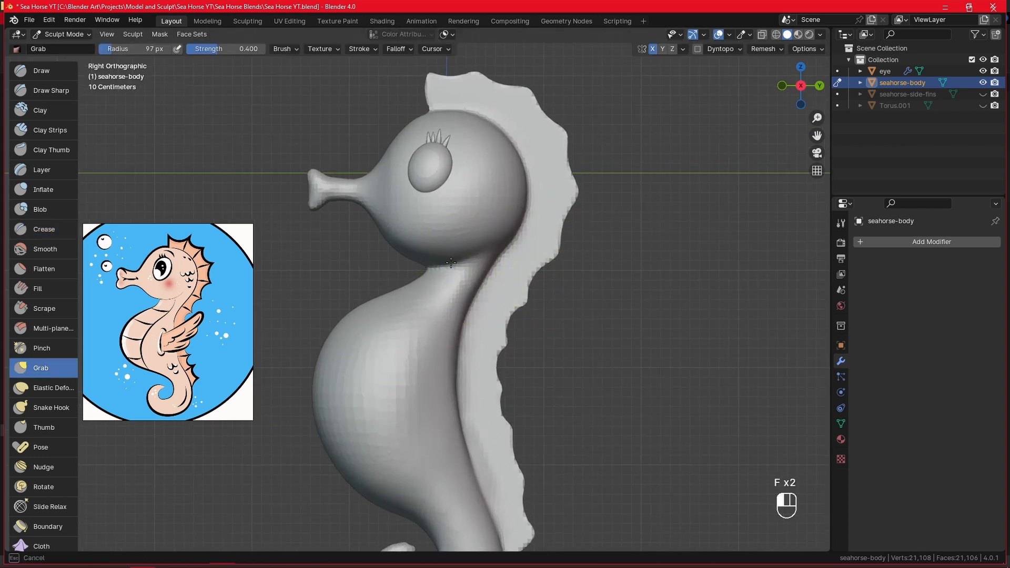
{"action": "left_click", "coordinate": [463, 257]}
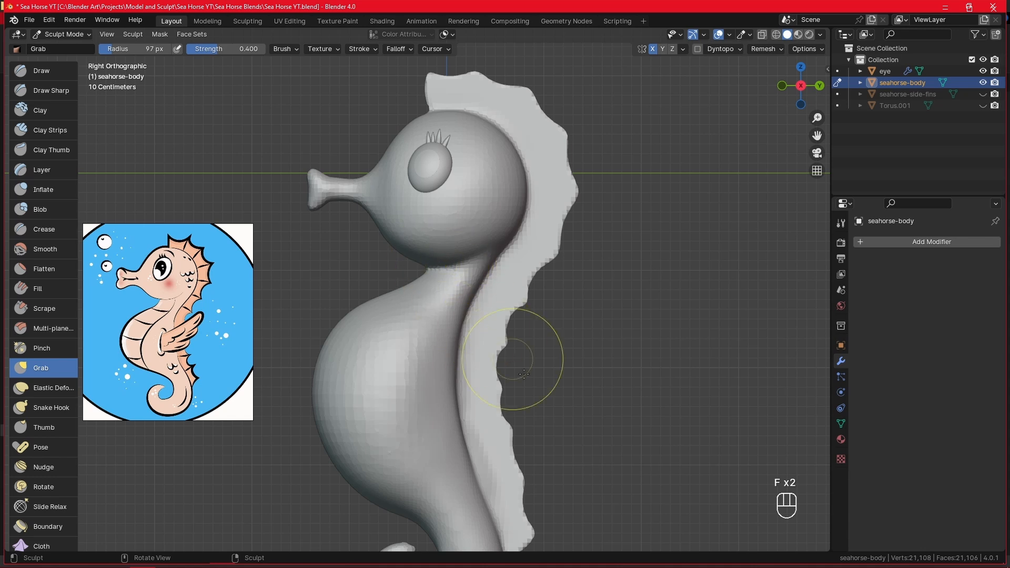
Step: Unhide the side fins and crease the body around the front of the fin base with an 85 px Crease brush
{"action": "middle_click_drag", "start_coordinate": [552, 367], "coordinate": [567, 270], "text": "shift"}
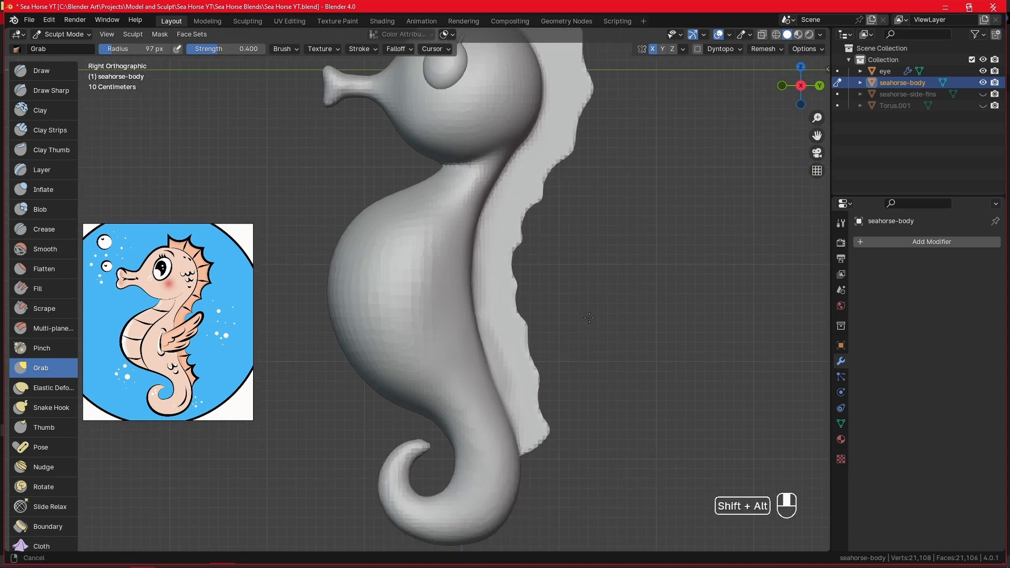
{"action": "left_click", "coordinate": [983, 95]}
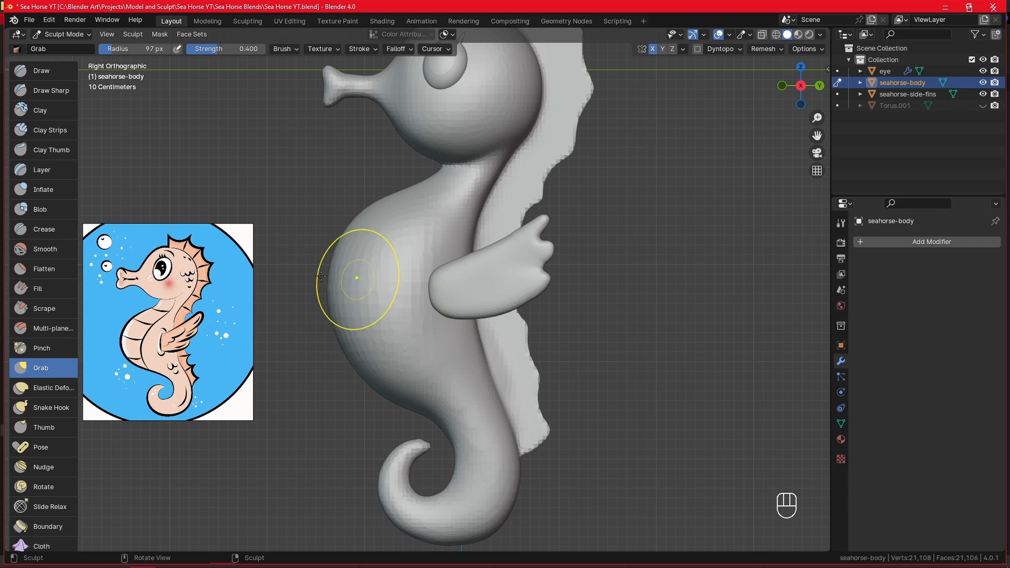
{"action": "left_click", "coordinate": [52, 230]}
{"action": "middle_click_drag", "start_coordinate": [459, 347], "coordinate": [459, 314], "text": "ctrl"}
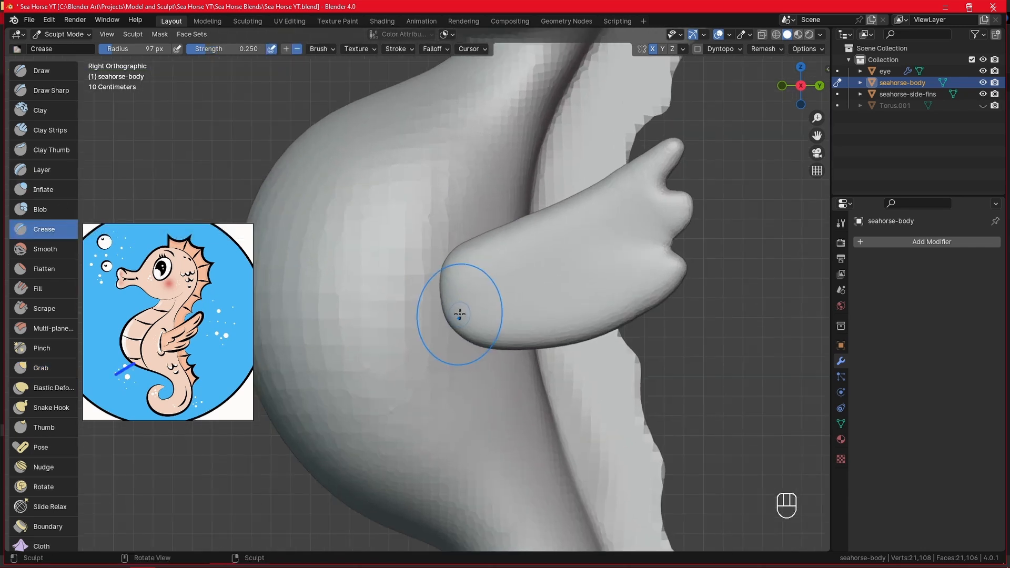
{"action": "key", "text": "f"}
{"action": "left_click", "coordinate": [452, 316]}
{"action": "left_click_drag", "start_coordinate": [453, 259], "coordinate": [449, 320]}
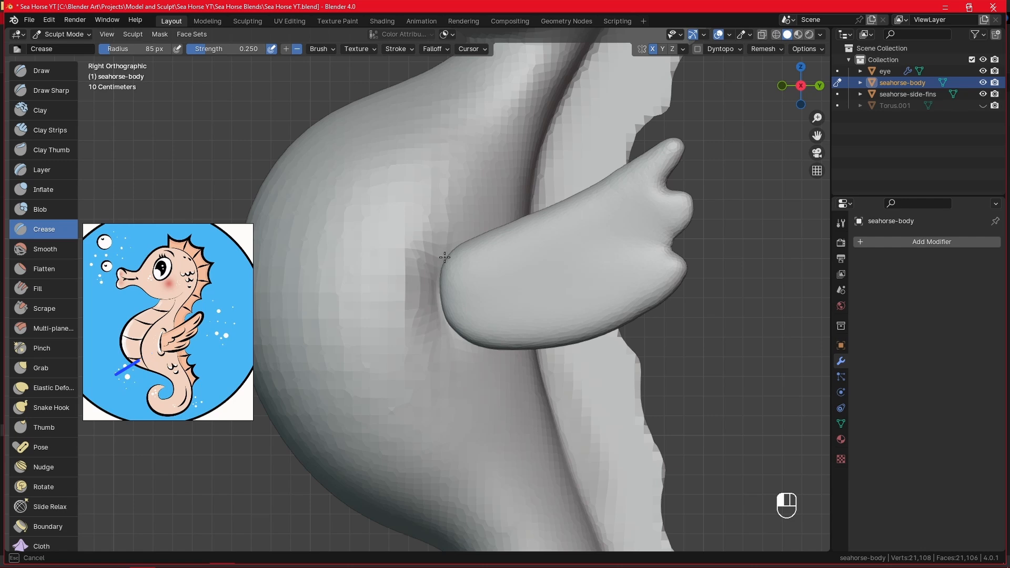
{"action": "left_click_drag", "start_coordinate": [463, 337], "coordinate": [463, 337]}
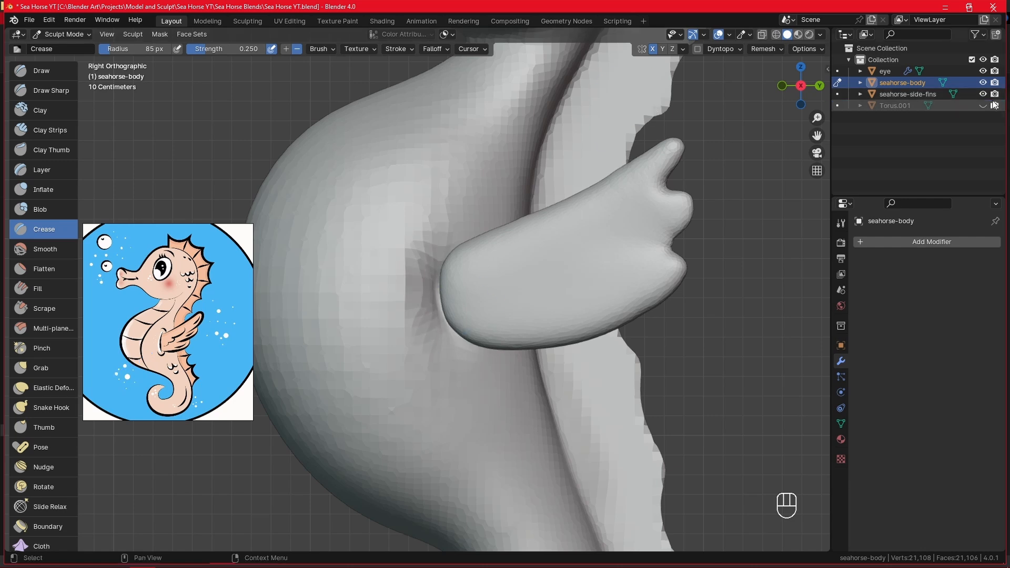
{"action": "mouse_move", "coordinate": [582, 248]}
{"action": "middle_mouse_down"}
{"action": "mouse_move", "coordinate": [462, 242]}
{"action": "mouse_move", "coordinate": [457, 273]}
{"action": "middle_mouse_up"}
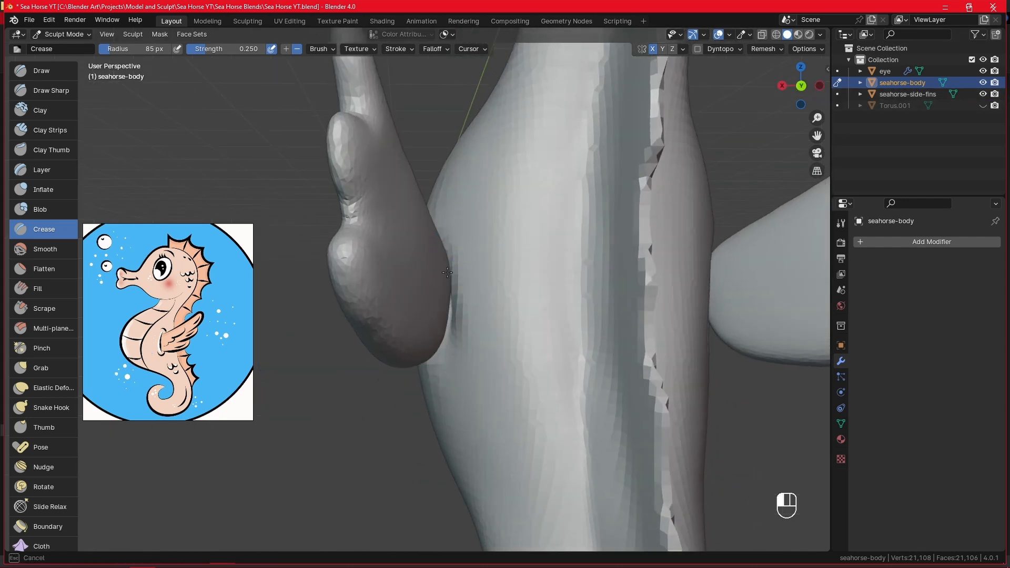
{"action": "key", "text": "KP_3"}
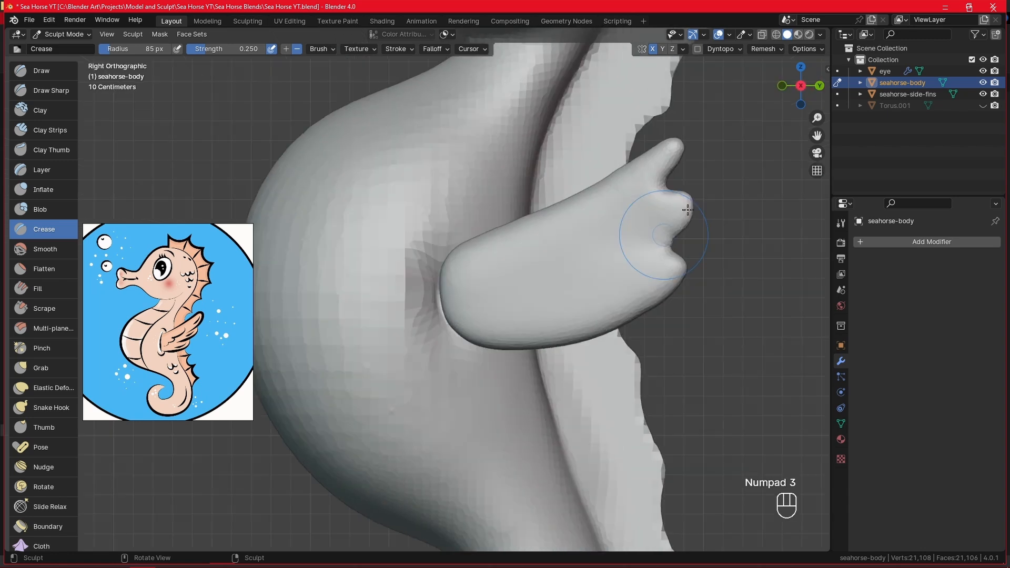
Step: Hide the side fins and deepen and smooth the crease at the fin attachment point with a brush radius of 67 px
{"action": "left_click", "coordinate": [982, 93]}
{"action": "key", "text": "f"}
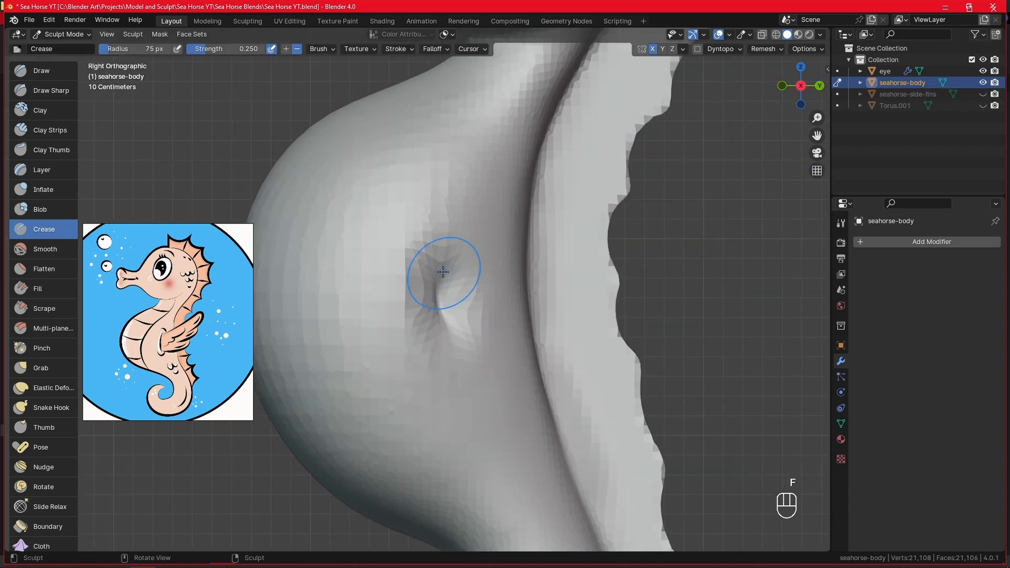
{"action": "key", "text": "f"}
{"action": "left_click", "coordinate": [440, 290]}
{"action": "left_click_drag", "start_coordinate": [463, 284], "coordinate": [448, 279], "text": "alt"}
{"action": "left_click_drag", "start_coordinate": [448, 279], "coordinate": [460, 283]}
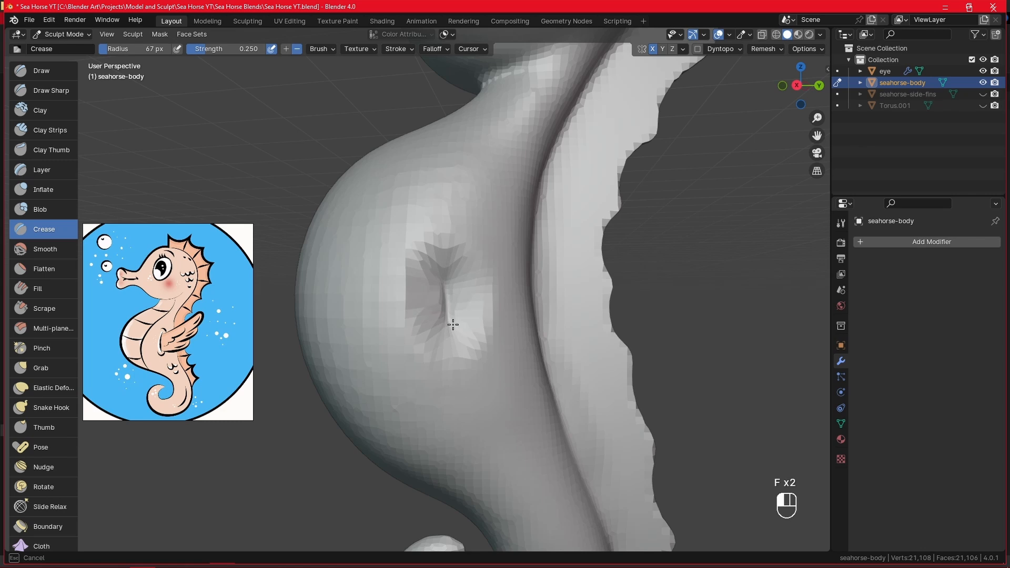
{"action": "left_click_drag", "start_coordinate": [440, 309], "coordinate": [458, 288]}
{"action": "mouse_move", "coordinate": [458, 288]}
{"action": "left_mouse_down", "text": "shift"}
{"action": "mouse_move", "coordinate": [445, 300]}
{"action": "mouse_move", "coordinate": [446, 289]}
{"action": "mouse_move", "coordinate": [494, 287]}
{"action": "left_mouse_up", "text": "shift"}
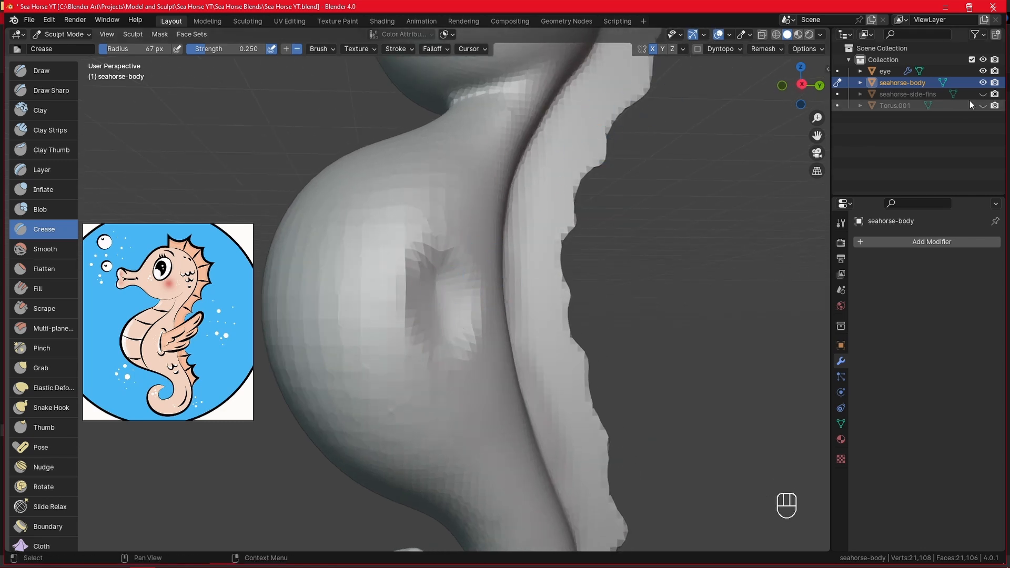
Step: Unhide Torus.001 and the side fins, and inflate the body in front of the fin base using brush radii of 76 and 84 px
{"action": "left_click", "coordinate": [982, 106]}
{"action": "left_click", "coordinate": [983, 94]}
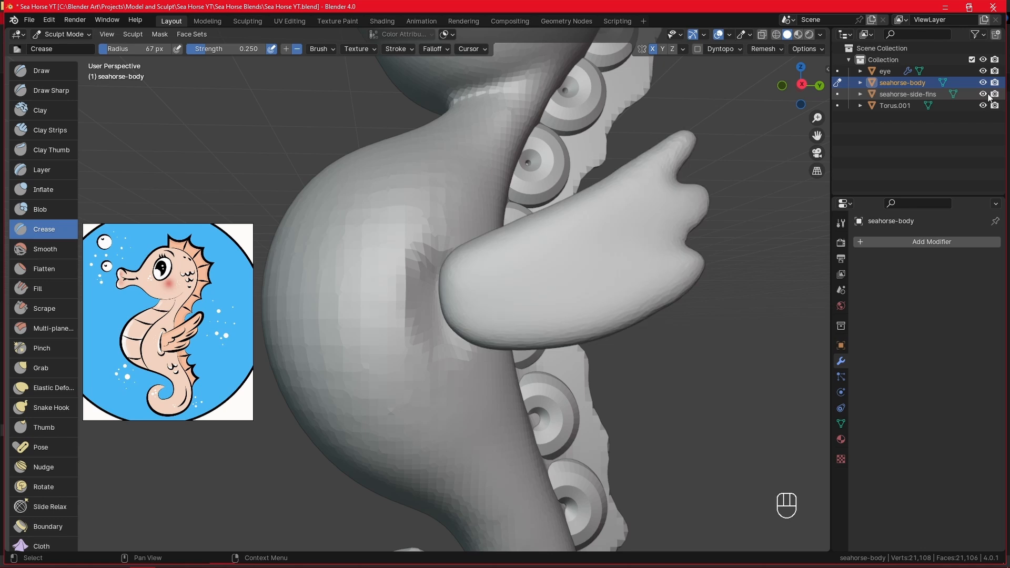
{"action": "key", "text": "KP_3"}
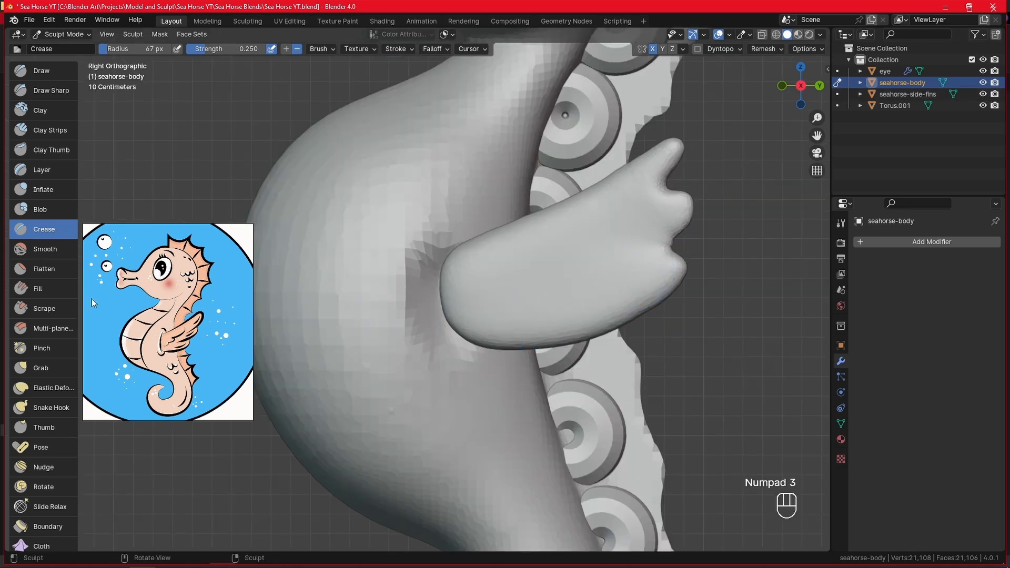
{"action": "left_click", "coordinate": [56, 186]}
{"action": "key", "text": "f"}
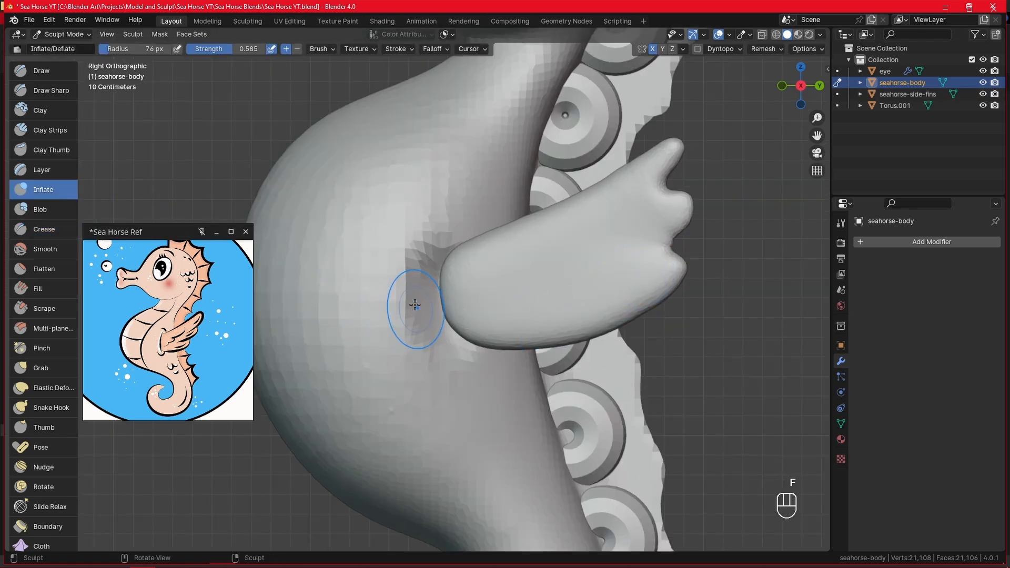
{"action": "mouse_move", "coordinate": [431, 354]}
{"action": "left_mouse_down"}
{"action": "mouse_move", "coordinate": [425, 260]}
{"action": "mouse_move", "coordinate": [429, 335]}
{"action": "left_mouse_up"}
{"action": "mouse_move", "coordinate": [430, 334]}
{"action": "left_mouse_down"}
{"action": "mouse_move", "coordinate": [434, 344]}
{"action": "mouse_move", "coordinate": [428, 239]}
{"action": "mouse_move", "coordinate": [437, 242]}
{"action": "mouse_move", "coordinate": [435, 349]}
{"action": "mouse_move", "coordinate": [418, 318]}
{"action": "left_mouse_up"}
{"action": "key", "text": "f"}
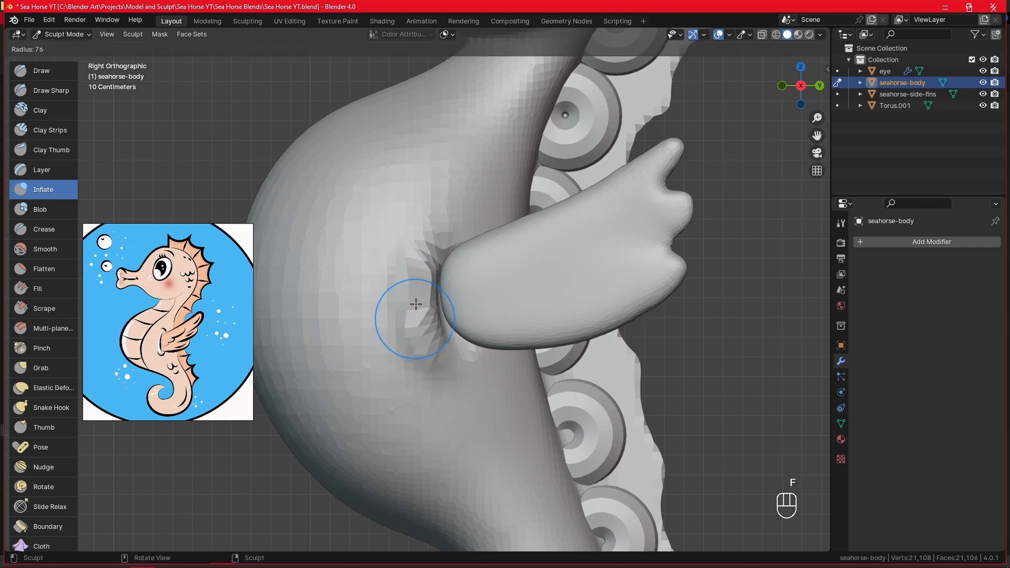
{"action": "left_click", "coordinate": [415, 304]}
{"action": "mouse_move", "coordinate": [413, 249]}
{"action": "left_mouse_down"}
{"action": "mouse_move", "coordinate": [418, 350]}
{"action": "mouse_move", "coordinate": [400, 360]}
{"action": "left_mouse_up"}
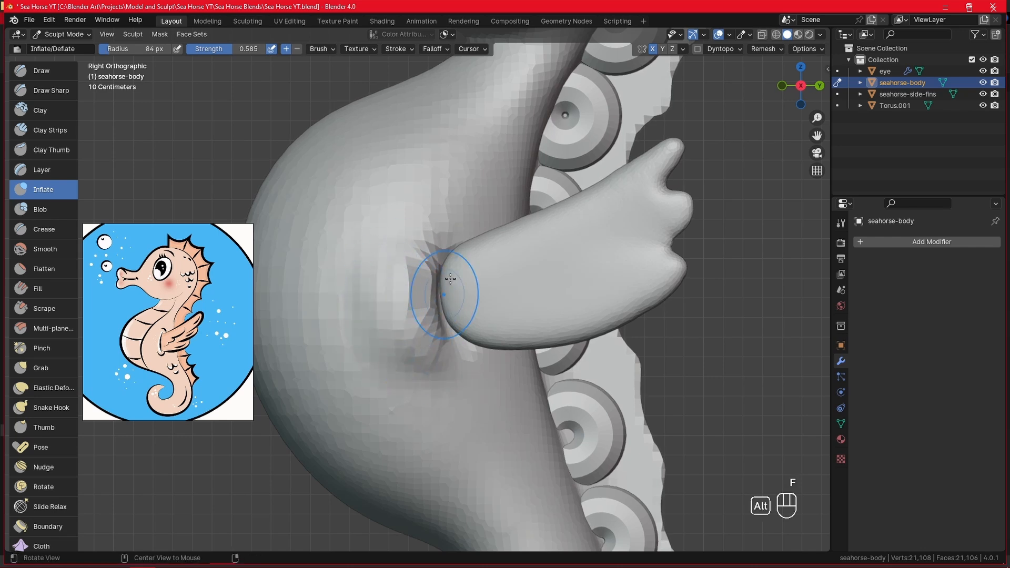
Step: Continue inflating the body around the rear, upper and lower sides of the fin base with the 84 px brush
{"action": "mouse_move", "coordinate": [440, 293]}
{"action": "middle_mouse_down"}
{"action": "mouse_move", "coordinate": [463, 226]}
{"action": "mouse_move", "coordinate": [443, 248]}
{"action": "middle_mouse_up"}
{"action": "mouse_move", "coordinate": [443, 248]}
{"action": "left_mouse_down"}
{"action": "mouse_move", "coordinate": [457, 282]}
{"action": "mouse_move", "coordinate": [453, 337]}
{"action": "mouse_move", "coordinate": [447, 252]}
{"action": "left_mouse_up"}
{"action": "middle_click_drag", "start_coordinate": [452, 257], "coordinate": [466, 286]}
{"action": "left_click_drag", "start_coordinate": [466, 287], "coordinate": [471, 298]}
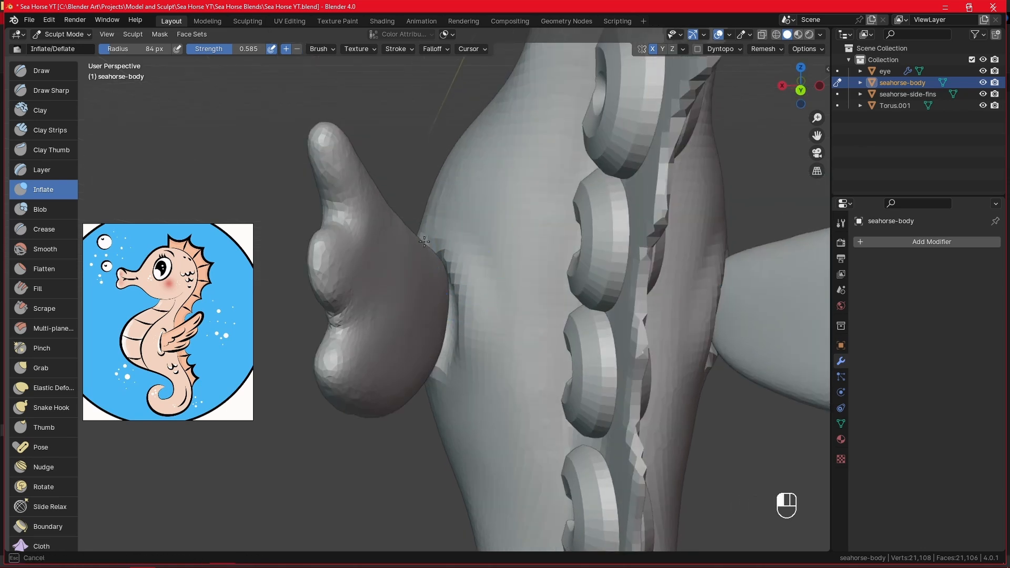
{"action": "middle_click_drag", "start_coordinate": [470, 298], "coordinate": [541, 293]}
{"action": "middle_click_drag", "start_coordinate": [419, 284], "coordinate": [425, 334]}
{"action": "mouse_move", "coordinate": [490, 355]}
{"action": "middle_mouse_down"}
{"action": "mouse_move", "coordinate": [468, 348]}
{"action": "mouse_move", "coordinate": [455, 314]}
{"action": "mouse_move", "coordinate": [428, 290]}
{"action": "middle_mouse_up"}
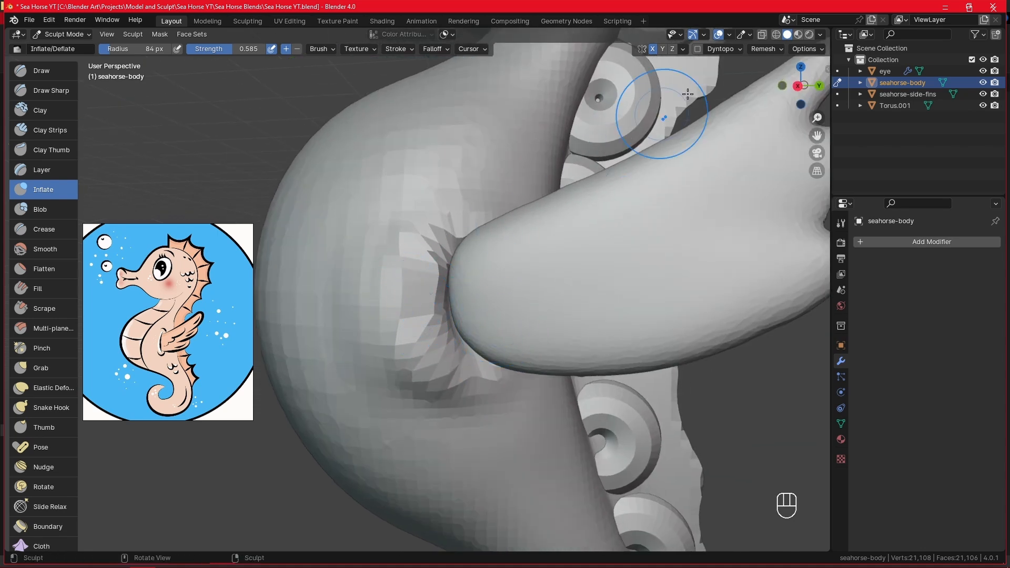
Step: Turn on the wireframe overlay to check the stretched faces around the fin base and voxel-remesh the seahorse body
{"action": "left_click", "coordinate": [729, 34]}
{"action": "left_click", "coordinate": [660, 225]}
{"action": "scroll", "coordinate": [444, 324], "scroll_direction": "up", "scroll_amount": 2}
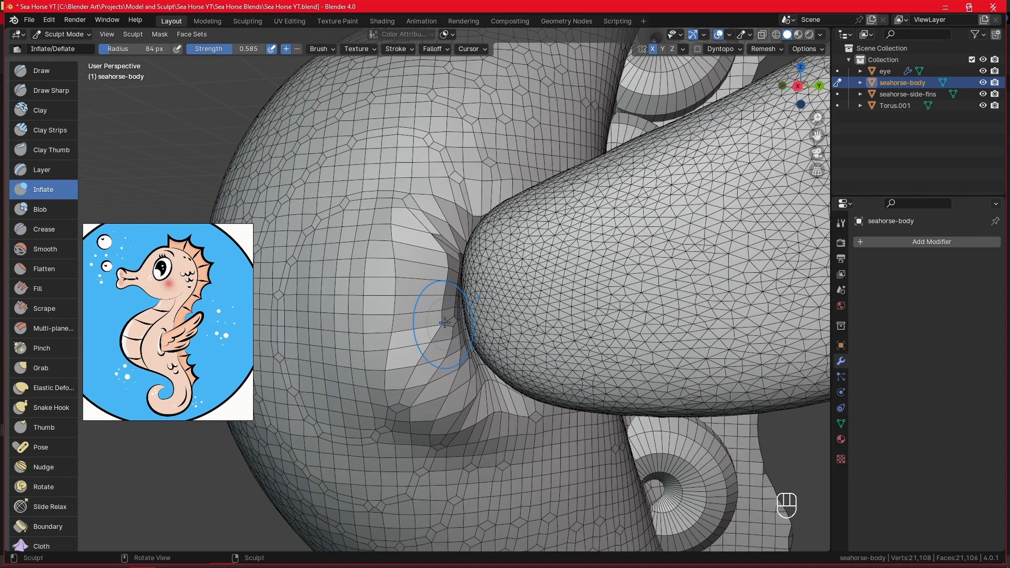
{"action": "mouse_move", "coordinate": [417, 282]}
{"action": "middle_mouse_down"}
{"action": "mouse_move", "coordinate": [389, 213]}
{"action": "mouse_move", "coordinate": [578, 179]}
{"action": "middle_mouse_up"}
{"action": "left_click", "coordinate": [762, 48]}
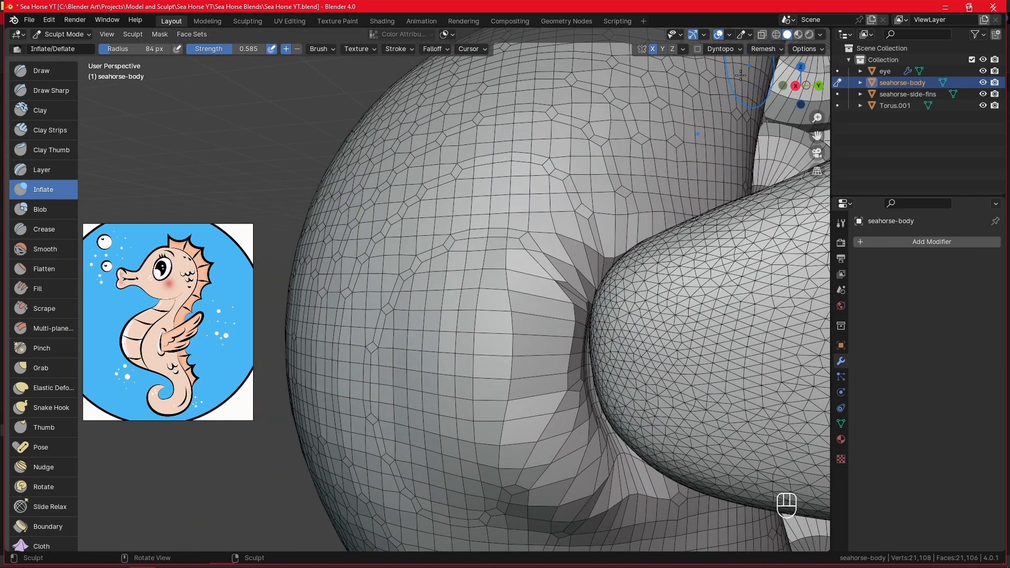
{"action": "key", "text": "ctrl+r"}
{"action": "scroll", "coordinate": [642, 200], "scroll_direction": "down", "scroll_amount": 5}
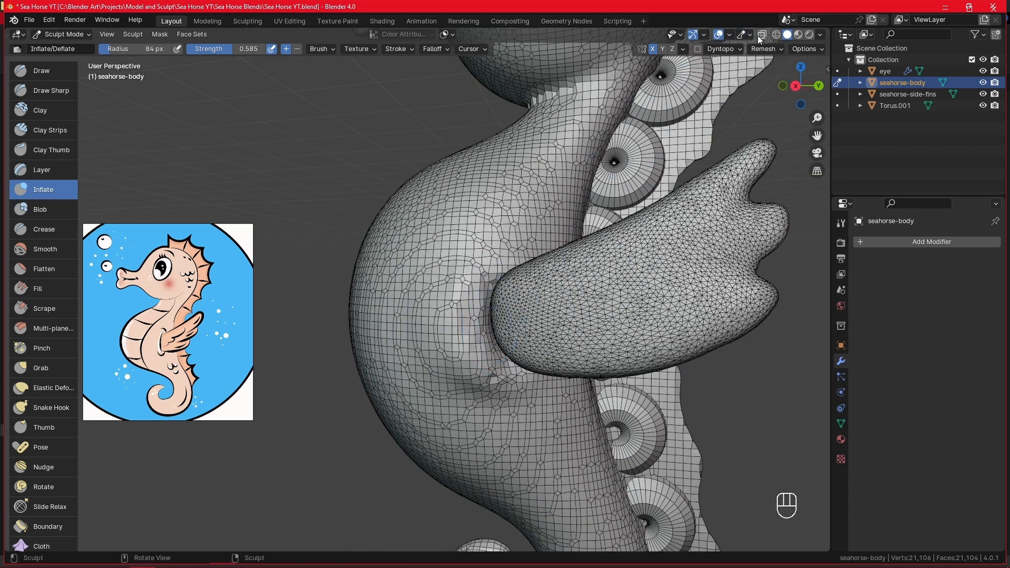
Step: Turn off the wireframe overlay, then undo the remesh and run it again on the seahorse body
{"action": "left_click", "coordinate": [729, 35]}
{"action": "left_click", "coordinate": [663, 225]}
{"action": "middle_click_drag", "start_coordinate": [663, 225], "coordinate": [534, 291], "text": "ctrl"}
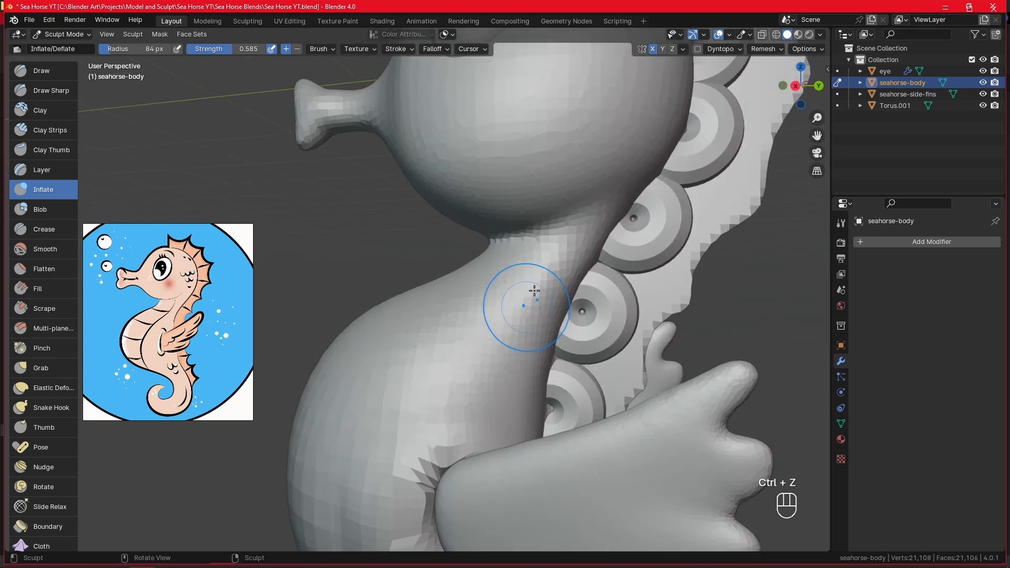
{"action": "key", "text": "ctrl+r"}
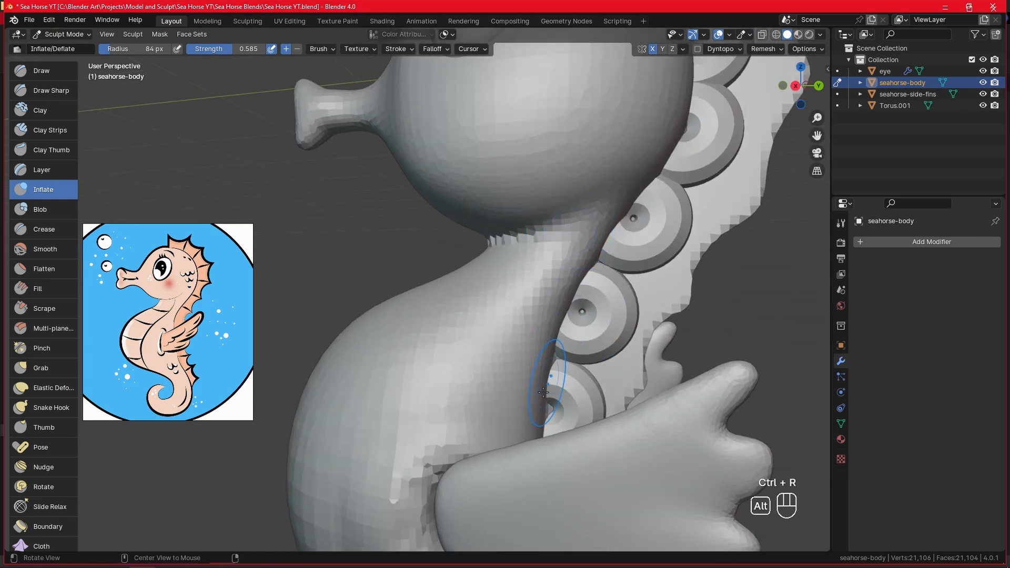
Step: Hide Torus.001 and return to the right orthographic view with the side fin's base in focus
{"action": "left_click_drag", "start_coordinate": [543, 393], "coordinate": [509, 274], "text": "alt+shift"}
{"action": "left_click", "coordinate": [982, 105]}
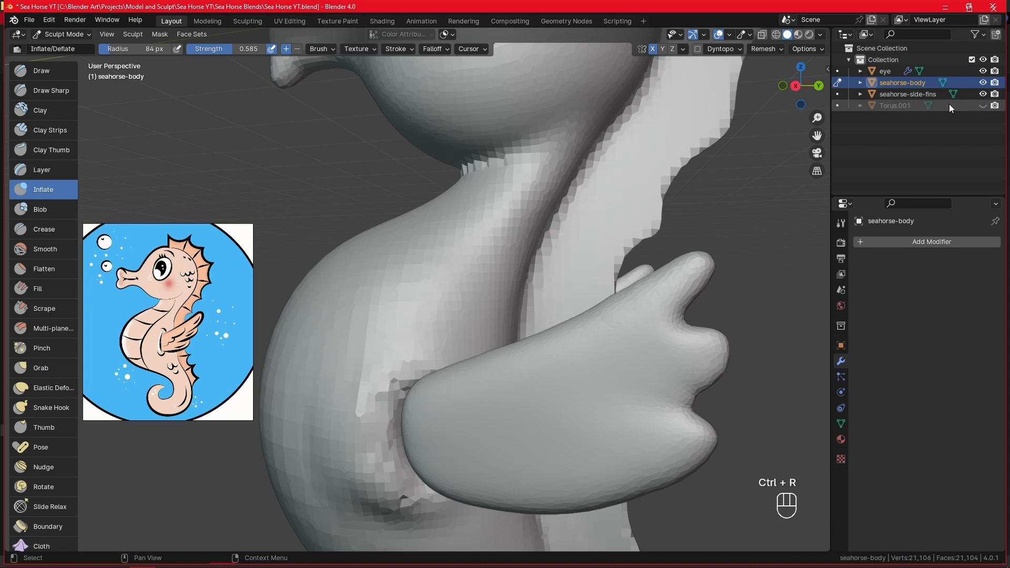
{"action": "left_click_drag", "start_coordinate": [469, 403], "coordinate": [481, 376], "text": "alt"}
{"action": "left_click_drag", "start_coordinate": [481, 376], "coordinate": [518, 273], "text": "alt+shift"}
{"action": "key", "text": "KP_3"}
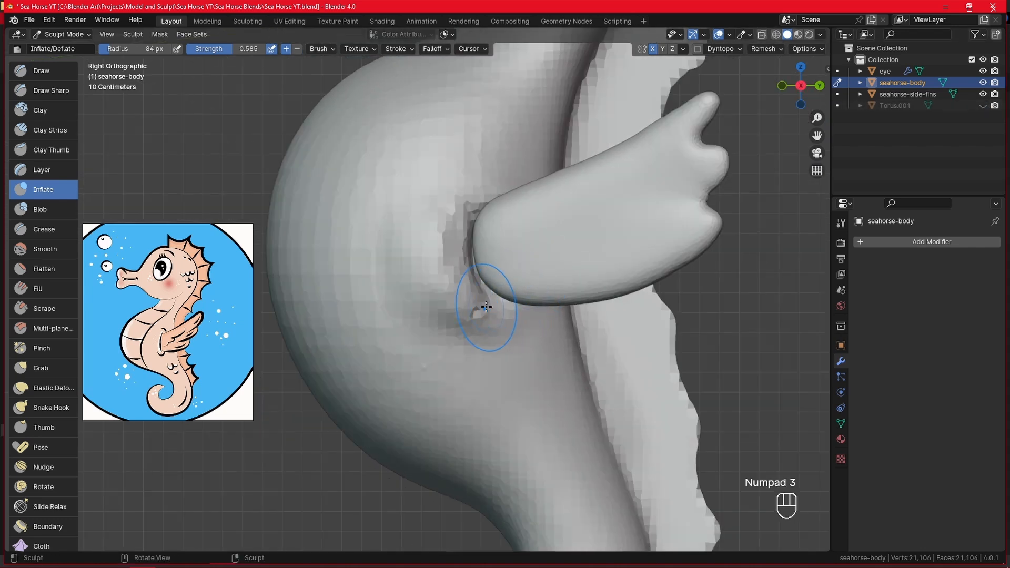
Step: Set the Crease brush direction to Add with a radius of 100 px and refine the body surface around the fin base
{"action": "key", "text": "shift+c"}
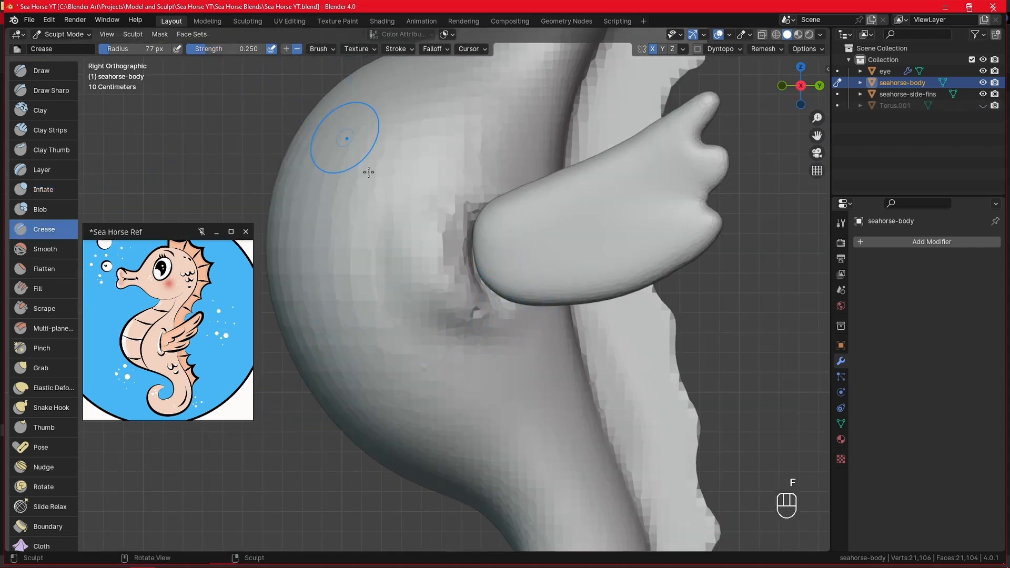
{"action": "key", "text": "f"}
{"action": "left_click", "coordinate": [473, 258]}
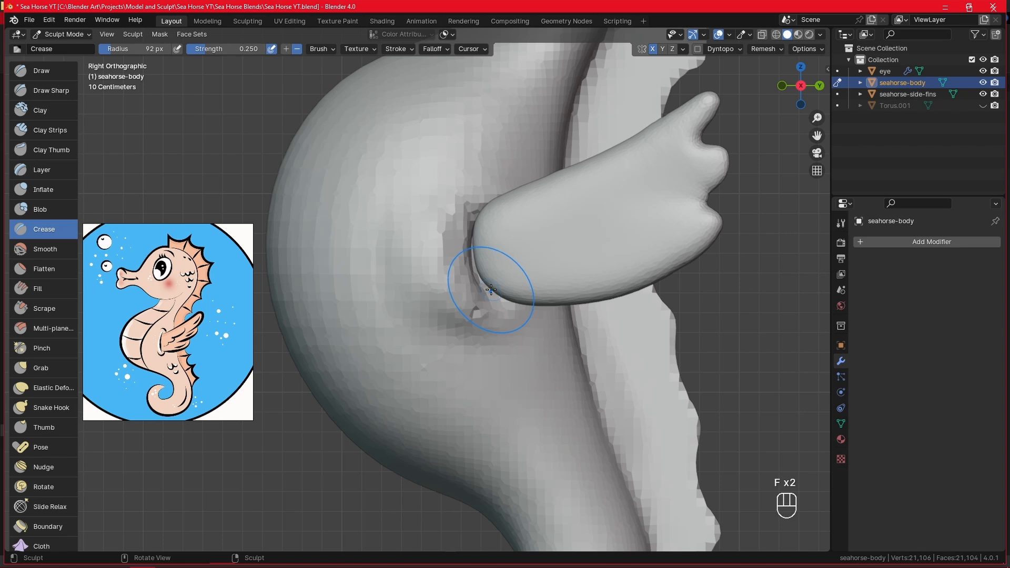
{"action": "left_click", "coordinate": [287, 49]}
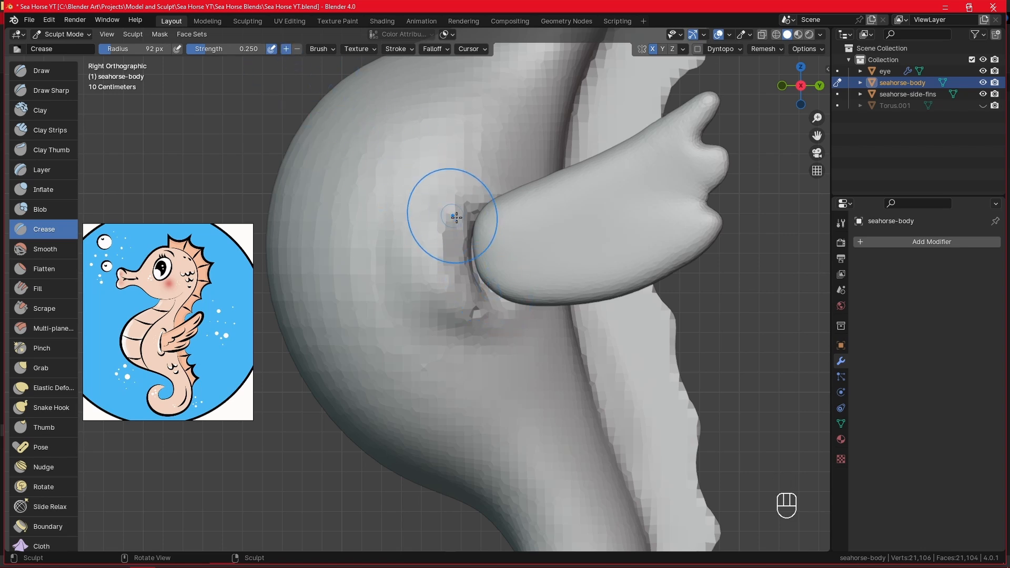
{"action": "key", "text": "f"}
{"action": "left_click", "coordinate": [461, 216]}
{"action": "mouse_move", "coordinate": [463, 215]}
{"action": "left_mouse_down"}
{"action": "mouse_move", "coordinate": [479, 313]}
{"action": "mouse_move", "coordinate": [470, 203]}
{"action": "mouse_move", "coordinate": [457, 255]}
{"action": "mouse_move", "coordinate": [494, 334]}
{"action": "mouse_move", "coordinate": [458, 207]}
{"action": "mouse_move", "coordinate": [457, 331]}
{"action": "mouse_move", "coordinate": [402, 183]}
{"action": "mouse_move", "coordinate": [488, 372]}
{"action": "left_mouse_up"}
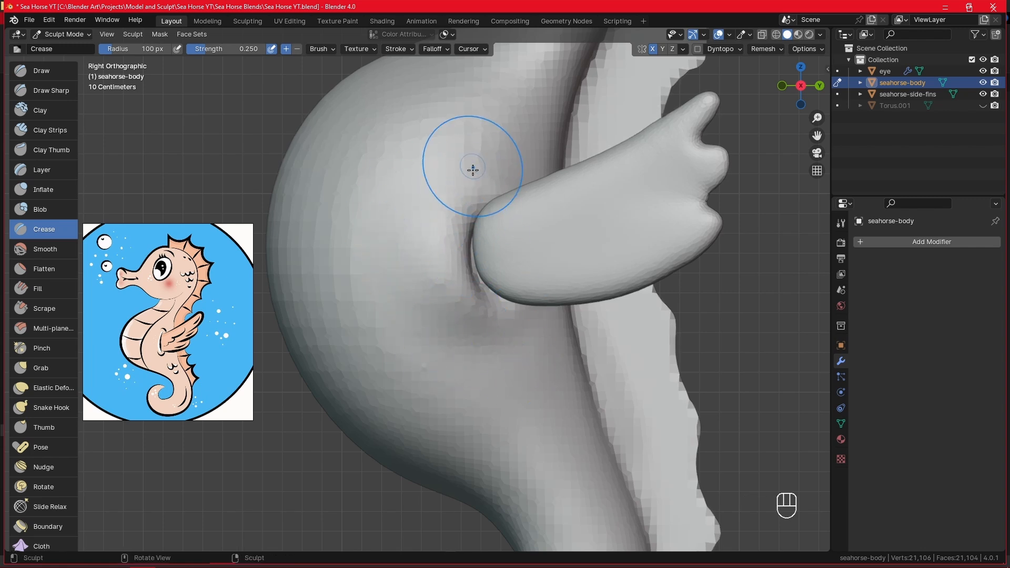
Step: Inflate the body below and in front of the fin base with an 86 px brush and smooth the result
{"action": "left_click", "coordinate": [44, 190]}
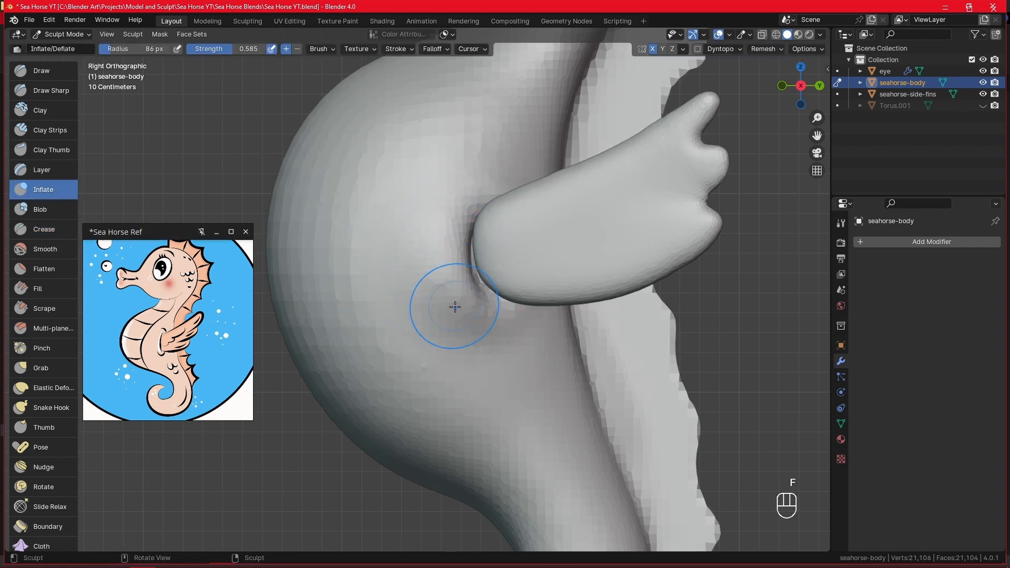
{"action": "left_click_drag", "start_coordinate": [436, 280], "coordinate": [508, 359]}
{"action": "left_click_drag", "start_coordinate": [471, 303], "coordinate": [431, 261], "text": "shift"}
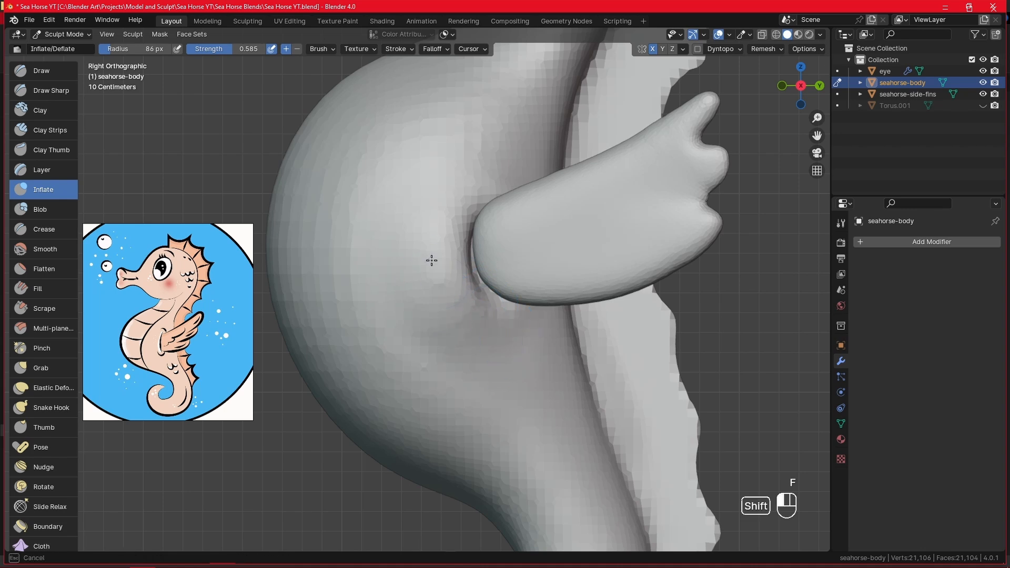
Step: Inflate the body below and behind the side fin's base with 97 px and 85 px brush radii, and smooth the joint
{"action": "mouse_move", "coordinate": [474, 354]}
{"action": "left_mouse_down", "text": "alt"}
{"action": "mouse_move", "coordinate": [561, 267]}
{"action": "mouse_move", "coordinate": [468, 242]}
{"action": "left_mouse_up", "text": "alt"}
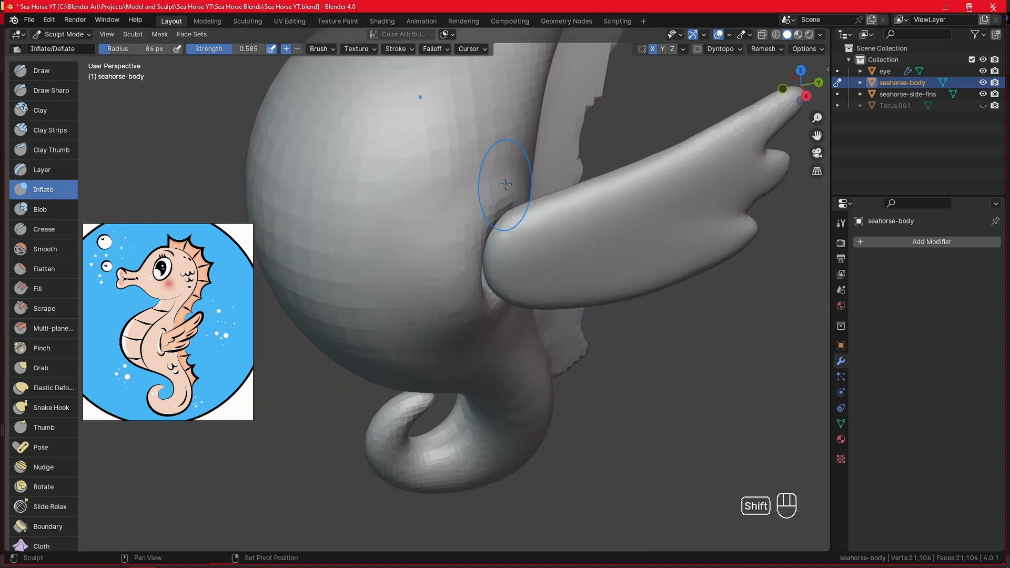
{"action": "left_click_drag", "start_coordinate": [433, 298], "coordinate": [437, 162], "text": "alt"}
{"action": "key", "text": "f"}
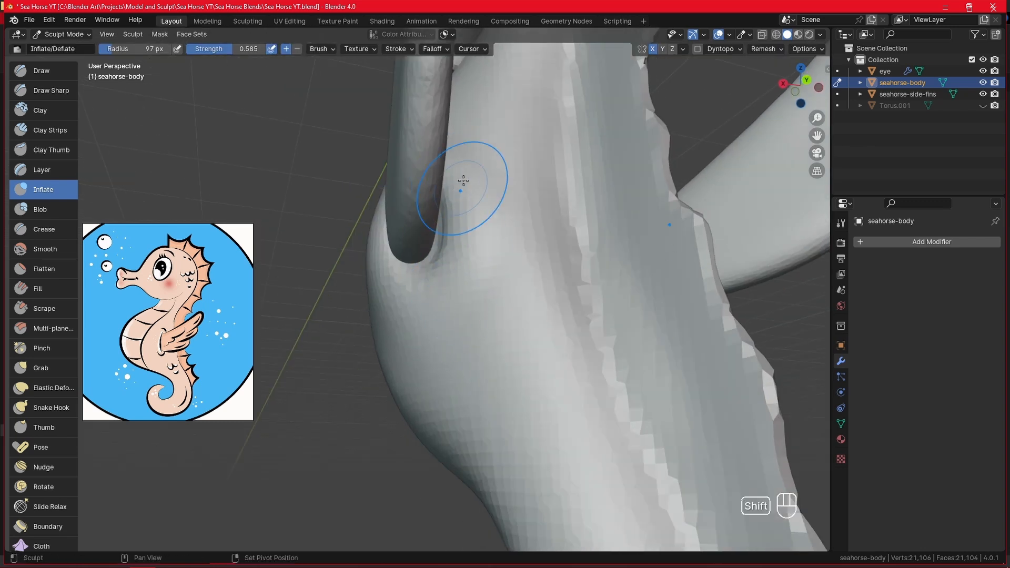
{"action": "left_click_drag", "start_coordinate": [463, 175], "coordinate": [477, 278], "text": "alt"}
{"action": "middle_click_drag", "start_coordinate": [477, 278], "coordinate": [508, 265]}
{"action": "key", "text": "f"}
{"action": "left_click", "coordinate": [502, 264]}
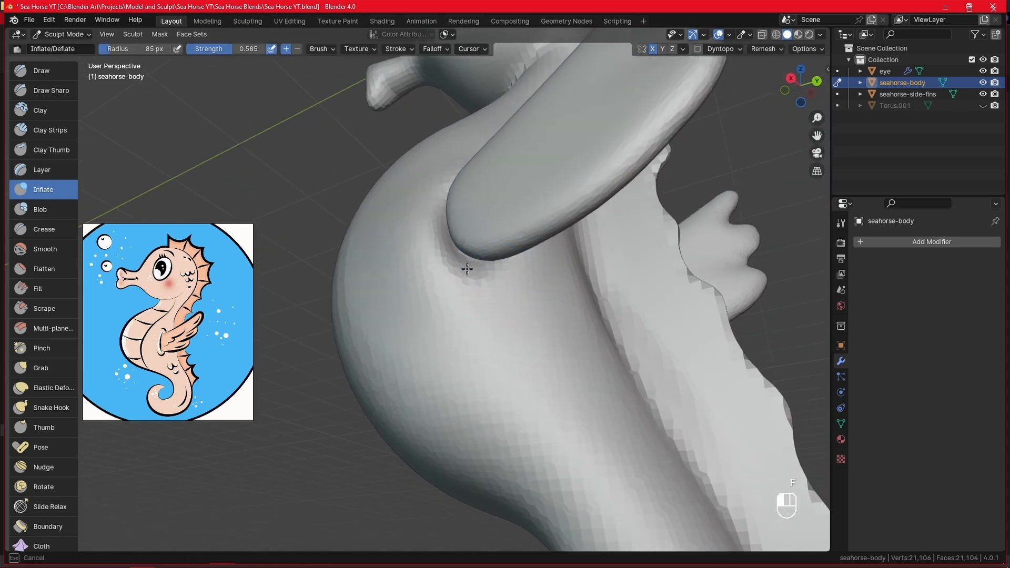
{"action": "left_click_drag", "start_coordinate": [530, 224], "coordinate": [403, 276], "text": "alt"}
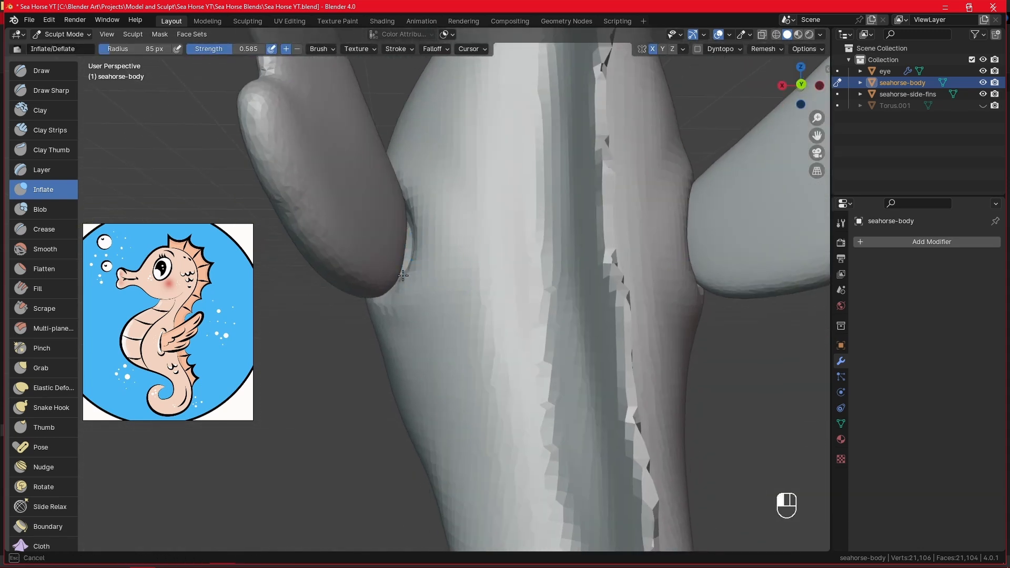
{"action": "mouse_move", "coordinate": [415, 222]}
{"action": "left_mouse_down", "text": "shift"}
{"action": "mouse_move", "coordinate": [406, 291]}
{"action": "mouse_move", "coordinate": [401, 255]}
{"action": "mouse_move", "coordinate": [384, 267]}
{"action": "mouse_move", "coordinate": [382, 289]}
{"action": "left_mouse_up", "text": "shift"}
Step: Pull the body surface outward to meet the fin base with a 130 px Grab brush from behind, and smooth the area
{"action": "left_click", "coordinate": [42, 368]}
{"action": "key", "text": "f"}
{"action": "left_click_drag", "start_coordinate": [400, 204], "coordinate": [391, 200]}
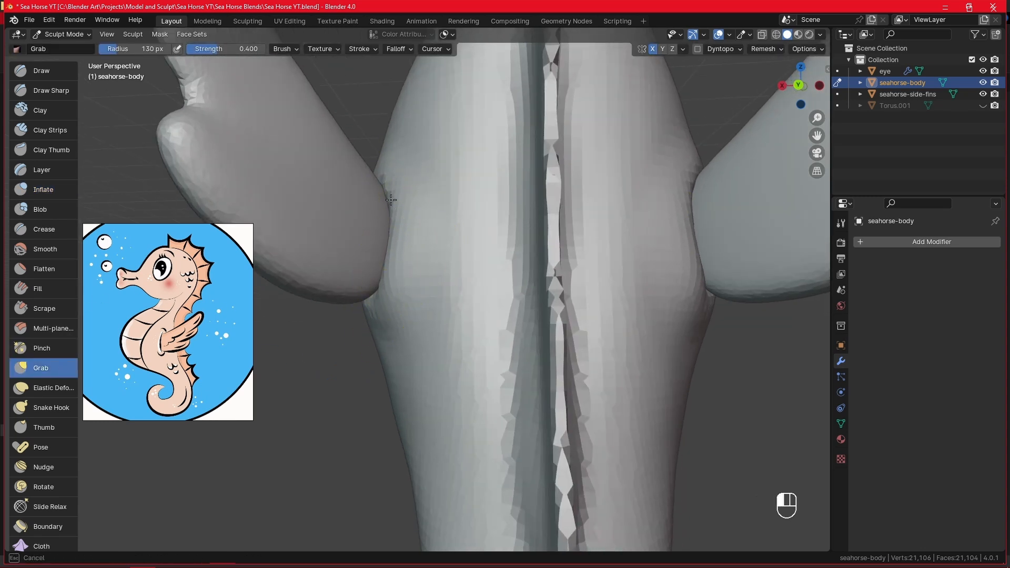
{"action": "middle_click_drag", "start_coordinate": [392, 286], "coordinate": [419, 268]}
{"action": "mouse_move", "coordinate": [403, 228]}
{"action": "left_mouse_down", "text": "shift"}
{"action": "mouse_move", "coordinate": [399, 289]}
{"action": "mouse_move", "coordinate": [418, 312]}
{"action": "left_mouse_up", "text": "shift"}
{"action": "key", "text": "f"}
{"action": "left_click", "coordinate": [412, 310]}
Step: Set the Grab brush radius to 137 px and adjust the body surface in front of and below the fin base
{"action": "mouse_move", "coordinate": [418, 300]}
{"action": "middle_mouse_down"}
{"action": "mouse_move", "coordinate": [475, 275]}
{"action": "mouse_move", "coordinate": [509, 299]}
{"action": "mouse_move", "coordinate": [597, 293]}
{"action": "mouse_move", "coordinate": [477, 254]}
{"action": "middle_mouse_up"}
{"action": "key", "text": "f"}
{"action": "left_click", "coordinate": [558, 273]}
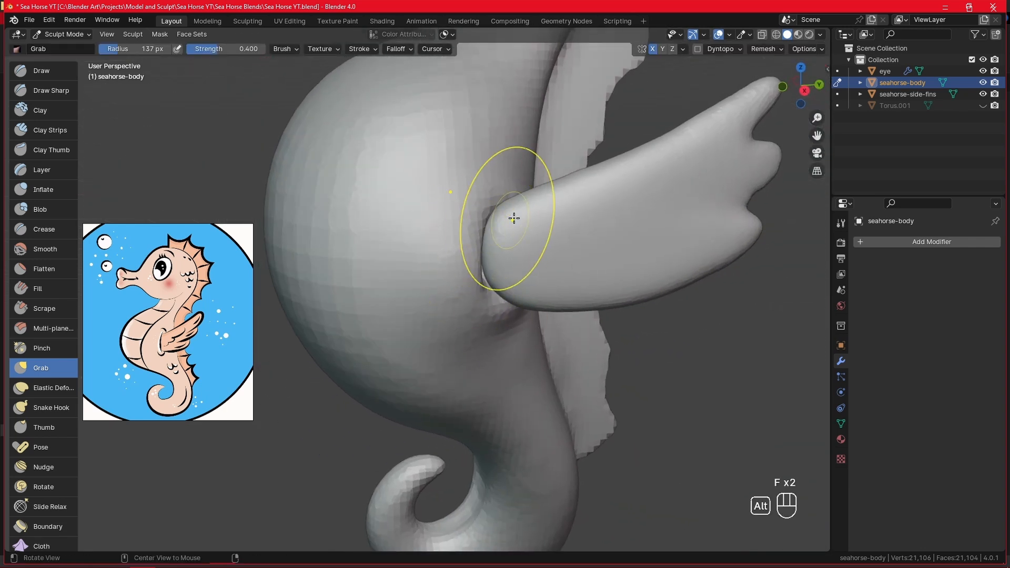
{"action": "left_click_drag", "start_coordinate": [514, 218], "coordinate": [477, 225], "text": "alt"}
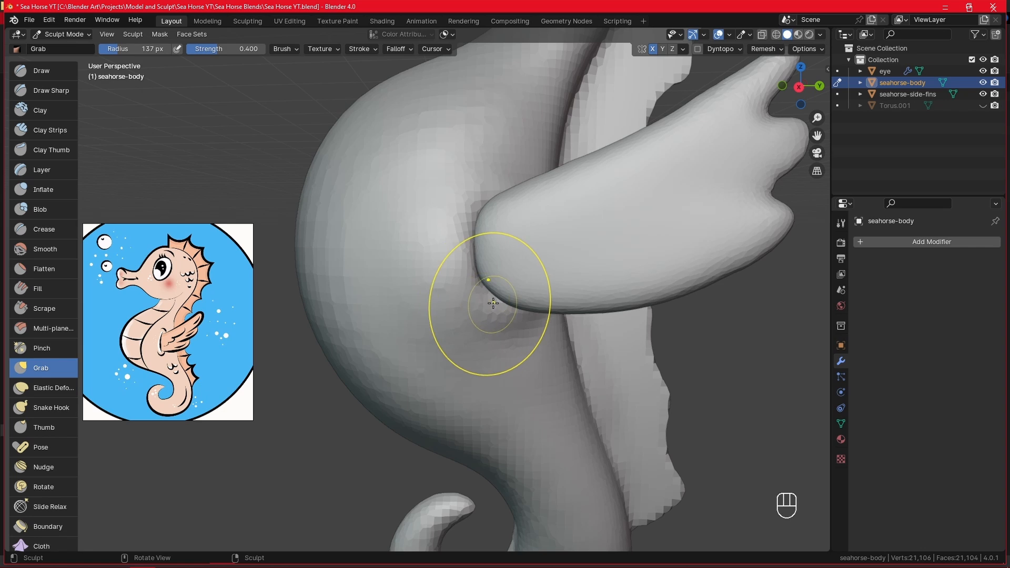
{"action": "mouse_move", "coordinate": [475, 232]}
{"action": "left_mouse_down", "text": "alt"}
{"action": "mouse_move", "coordinate": [564, 257]}
{"action": "mouse_move", "coordinate": [492, 242]}
{"action": "mouse_move", "coordinate": [507, 234]}
{"action": "mouse_move", "coordinate": [502, 221]}
{"action": "left_mouse_up", "text": "alt"}
Step: Reshape the body's side contour at the fin joint from the front with a 117 px Grab brush
{"action": "key", "text": "KP_1"}
{"action": "key", "text": "f"}
{"action": "left_click", "coordinate": [579, 270]}
{"action": "key", "text": "f"}
{"action": "left_click", "coordinate": [499, 242]}
{"action": "key", "text": "f"}
{"action": "left_click", "coordinate": [488, 243]}
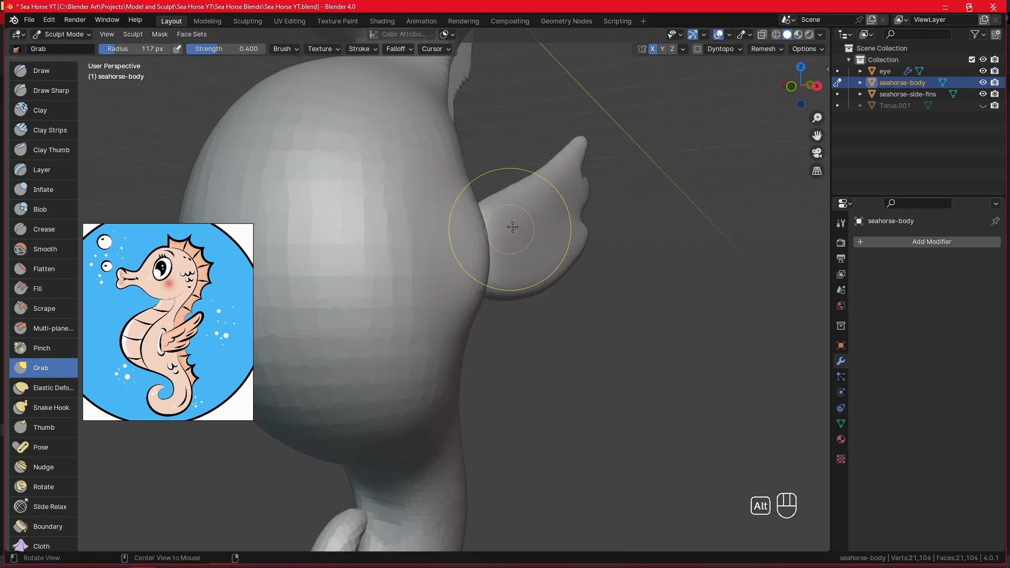
Step: Set the Grab brush radius to 124 px and refine the body around the fin base from several angles
{"action": "key", "text": "f"}
{"action": "mouse_move", "coordinate": [513, 228]}
{"action": "left_mouse_down", "text": "alt"}
{"action": "mouse_move", "coordinate": [492, 225]}
{"action": "mouse_move", "coordinate": [483, 204]}
{"action": "left_mouse_up", "text": "alt"}
{"action": "left_click", "coordinate": [488, 208]}
{"action": "left_click_drag", "start_coordinate": [539, 191], "coordinate": [407, 196], "text": "alt"}
{"action": "key", "text": "f"}
{"action": "left_click", "coordinate": [396, 278]}
{"action": "mouse_move", "coordinate": [396, 278]}
{"action": "left_mouse_down", "text": "alt"}
{"action": "mouse_move", "coordinate": [473, 282]}
{"action": "mouse_move", "coordinate": [450, 349]}
{"action": "mouse_move", "coordinate": [492, 198]}
{"action": "left_mouse_up", "text": "alt"}
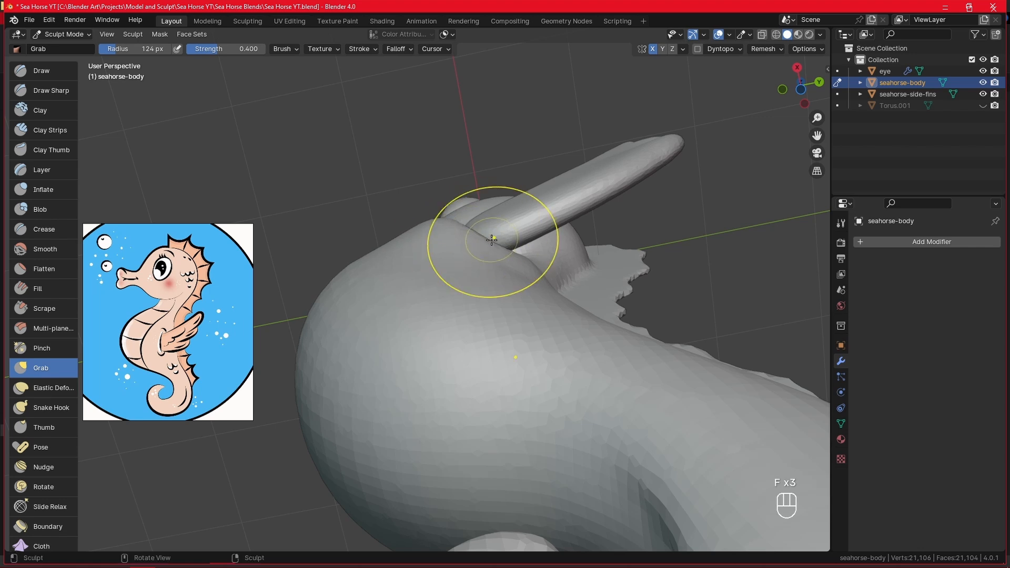
Step: Pull the body surface against the fin root with the Grab brush, working from below and above
{"action": "key", "text": "f"}
{"action": "mouse_move", "coordinate": [509, 225]}
{"action": "left_mouse_down", "text": "alt"}
{"action": "mouse_move", "coordinate": [577, 291]}
{"action": "mouse_move", "coordinate": [449, 273]}
{"action": "mouse_move", "coordinate": [433, 257]}
{"action": "left_mouse_up", "text": "alt"}
{"action": "left_click", "coordinate": [571, 290]}
{"action": "left_click_drag", "start_coordinate": [433, 257], "coordinate": [433, 252]}
{"action": "mouse_move", "coordinate": [432, 252]}
{"action": "left_mouse_down", "text": "alt"}
{"action": "mouse_move", "coordinate": [495, 285]}
{"action": "mouse_move", "coordinate": [493, 308]}
{"action": "left_mouse_up", "text": "alt"}
{"action": "key", "text": "f"}
{"action": "left_click", "coordinate": [493, 311]}
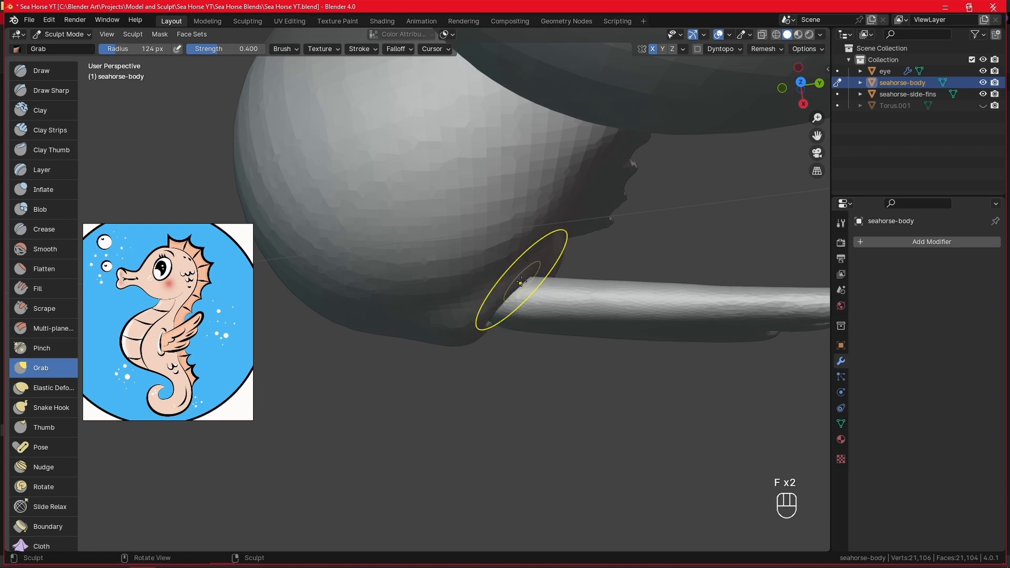
Step: Reduce the Grab brush radius to 97 px and smooth the body surface along the front of the fin base
{"action": "mouse_move", "coordinate": [521, 283]}
{"action": "left_mouse_down", "text": "alt"}
{"action": "mouse_move", "coordinate": [538, 288]}
{"action": "mouse_move", "coordinate": [504, 247]}
{"action": "mouse_move", "coordinate": [506, 202]}
{"action": "left_mouse_up", "text": "alt"}
{"action": "left_click", "coordinate": [504, 270]}
{"action": "left_click_drag", "start_coordinate": [488, 240], "coordinate": [481, 234], "text": "shift"}
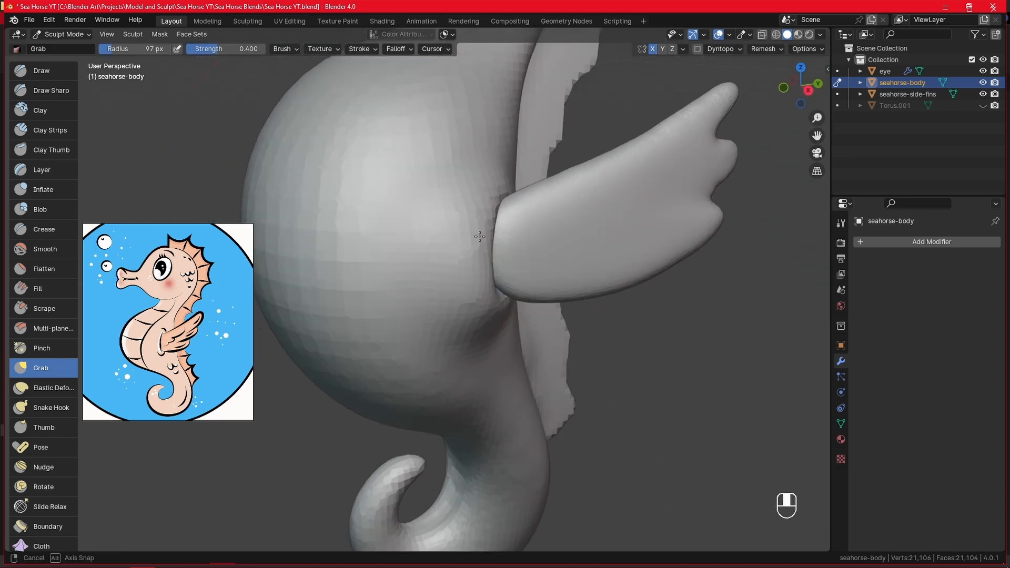
{"action": "left_click_drag", "start_coordinate": [437, 183], "coordinate": [479, 335], "text": "shift"}
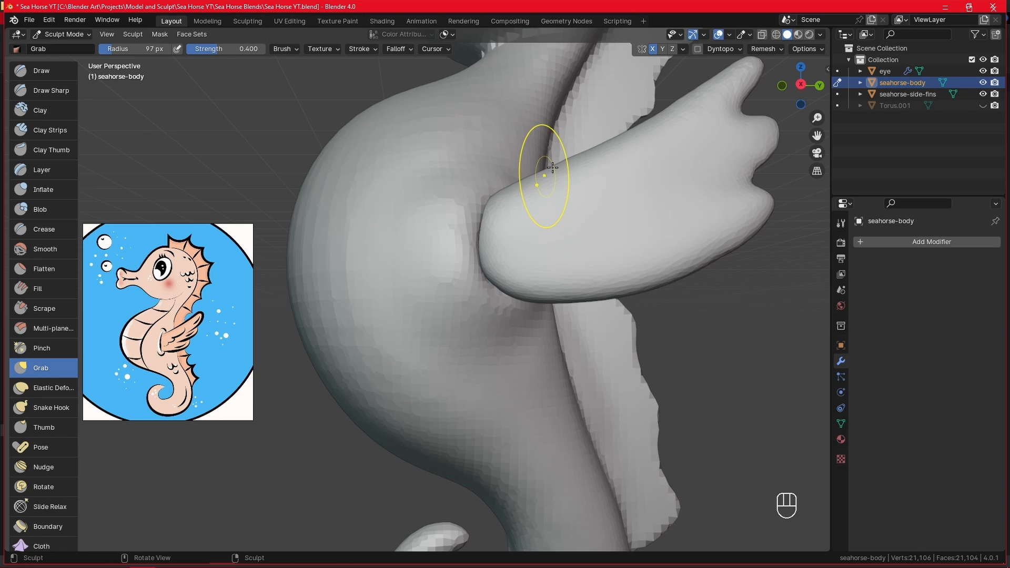
Step: Switch to the Crease brush in Subtract direction with an 82 px radius and crease the neck beneath the head
{"action": "scroll", "coordinate": [552, 167], "scroll_direction": "down", "scroll_amount": 6}
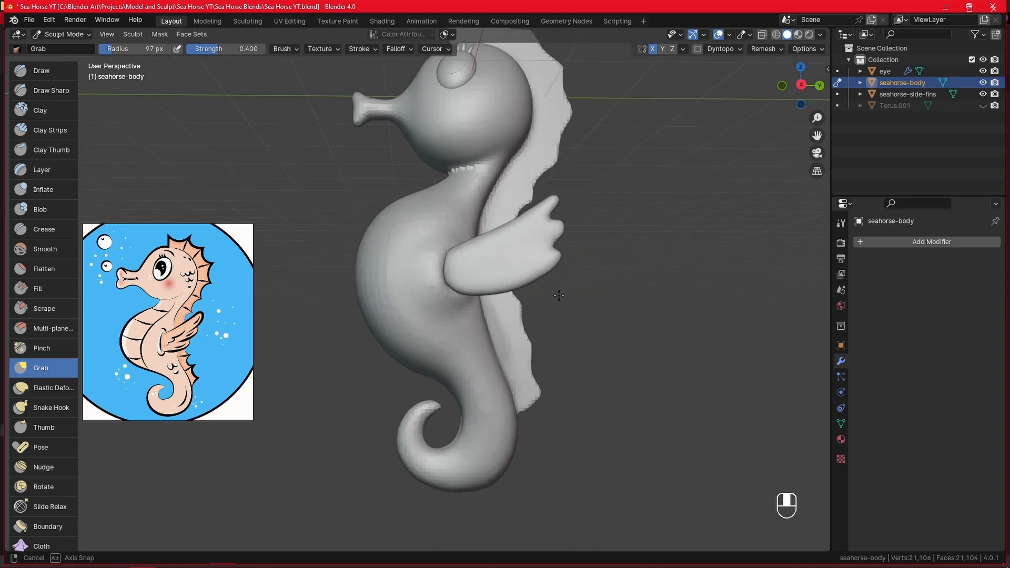
{"action": "mouse_move", "coordinate": [548, 289]}
{"action": "left_mouse_down", "text": "alt"}
{"action": "mouse_move", "coordinate": [768, 290]}
{"action": "mouse_move", "coordinate": [629, 292]}
{"action": "mouse_move", "coordinate": [570, 231]}
{"action": "left_mouse_up", "text": "alt"}
{"action": "key", "text": "KP_3"}
{"action": "middle_click_drag", "start_coordinate": [507, 254], "coordinate": [525, 342], "text": "shift"}
{"action": "key", "text": "shift+c"}
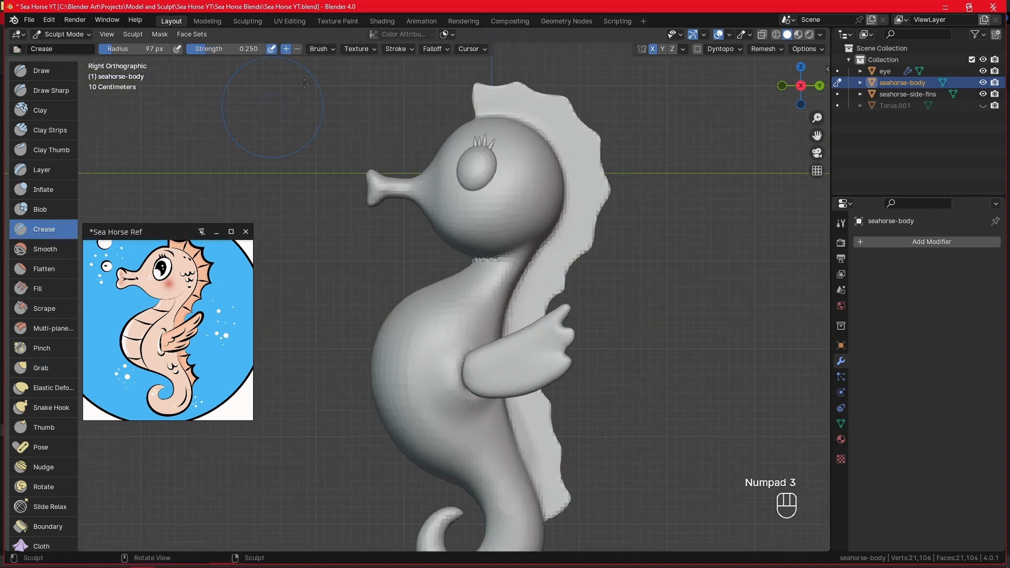
{"action": "left_click_drag", "start_coordinate": [526, 294], "coordinate": [618, 210], "text": "ctrl+alt"}
{"action": "key", "text": "f"}
{"action": "left_click", "coordinate": [542, 210]}
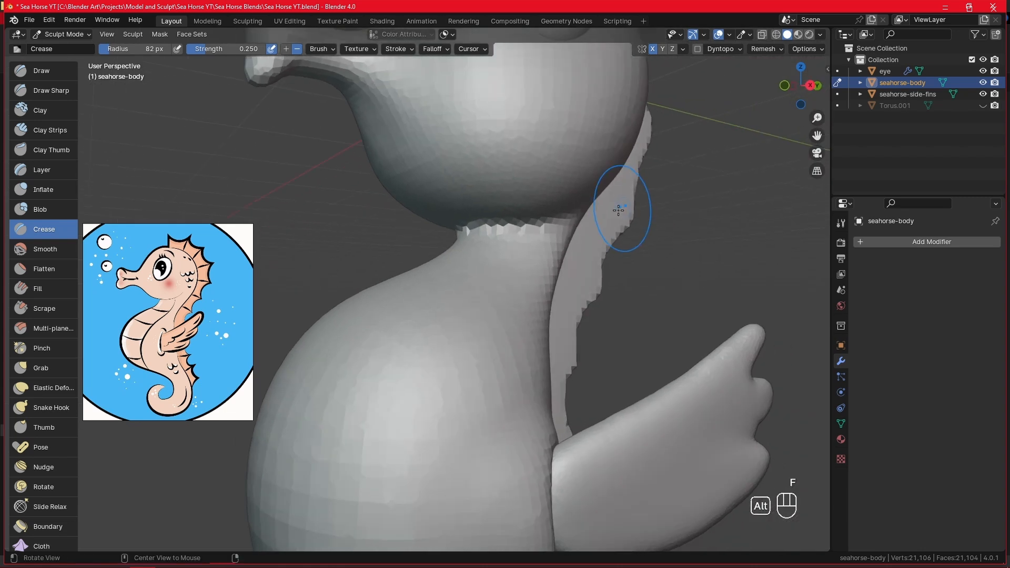
Step: Sharpen the crease between head and neck with a 55 px brush, finishing in the right orthographic view
{"action": "left_click_drag", "start_coordinate": [456, 218], "coordinate": [409, 212], "text": "alt"}
{"action": "key", "text": "f"}
{"action": "left_click", "coordinate": [505, 206]}
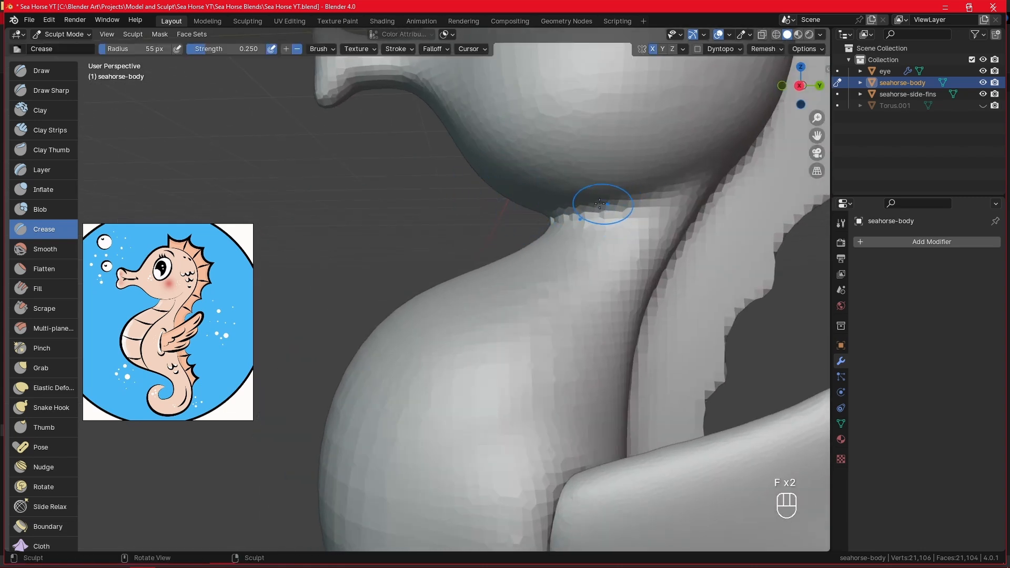
{"action": "key", "text": "KP_3"}
{"action": "left_click_drag", "start_coordinate": [607, 240], "coordinate": [557, 297], "text": "alt+shift"}
{"action": "left_click_drag", "start_coordinate": [552, 261], "coordinate": [561, 264]}
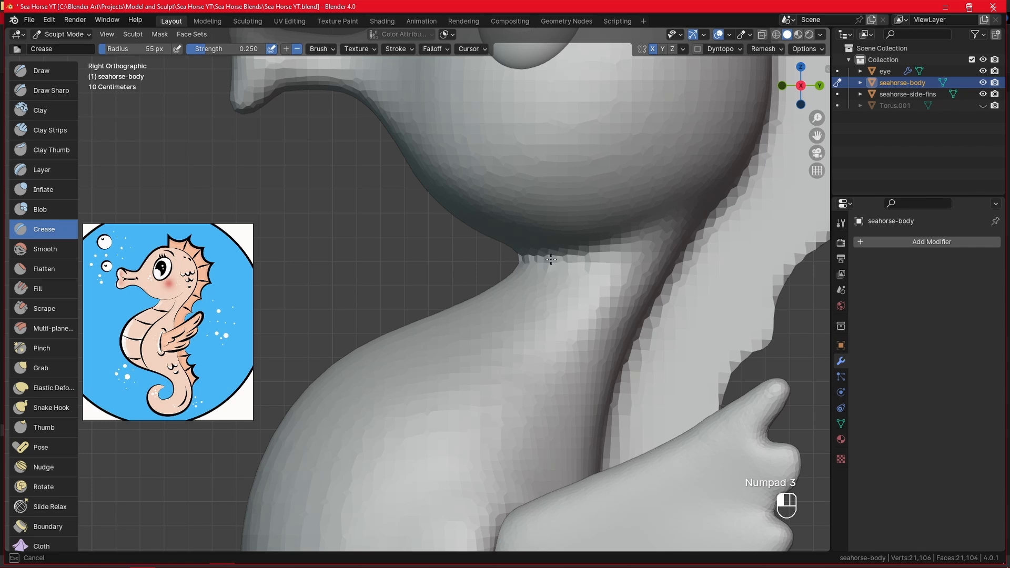
Step: Adjust the back of the head and neck with the Grab brush at 90 px and 77 px radii
{"action": "scroll", "coordinate": [652, 213], "scroll_direction": "down", "scroll_amount": 3}
{"action": "mouse_move", "coordinate": [616, 308]}
{"action": "middle_mouse_down", "text": "shift"}
{"action": "mouse_move", "coordinate": [586, 293]}
{"action": "mouse_move", "coordinate": [605, 273]}
{"action": "middle_mouse_up", "text": "shift"}
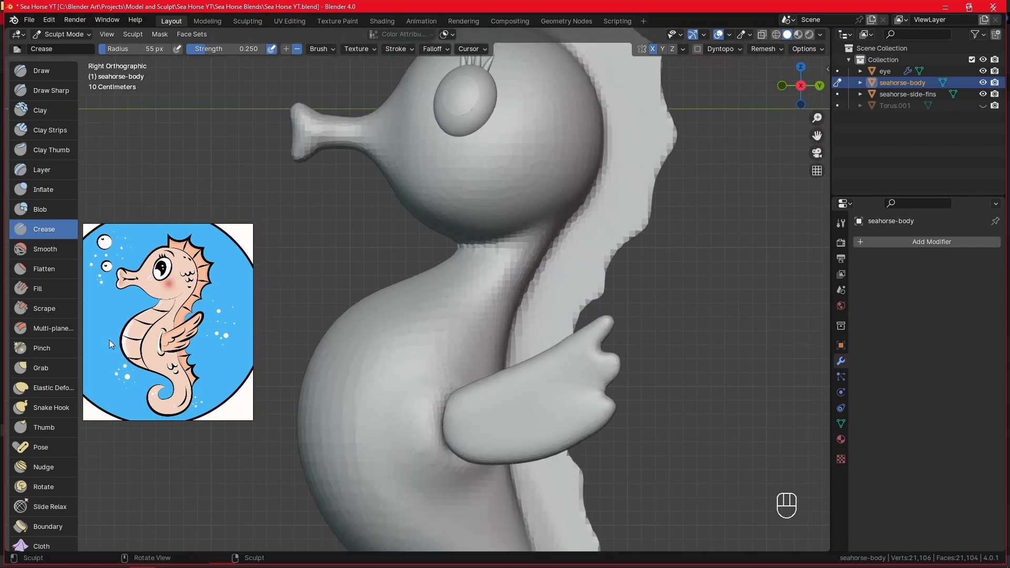
{"action": "key", "text": "g"}
{"action": "key", "text": "f"}
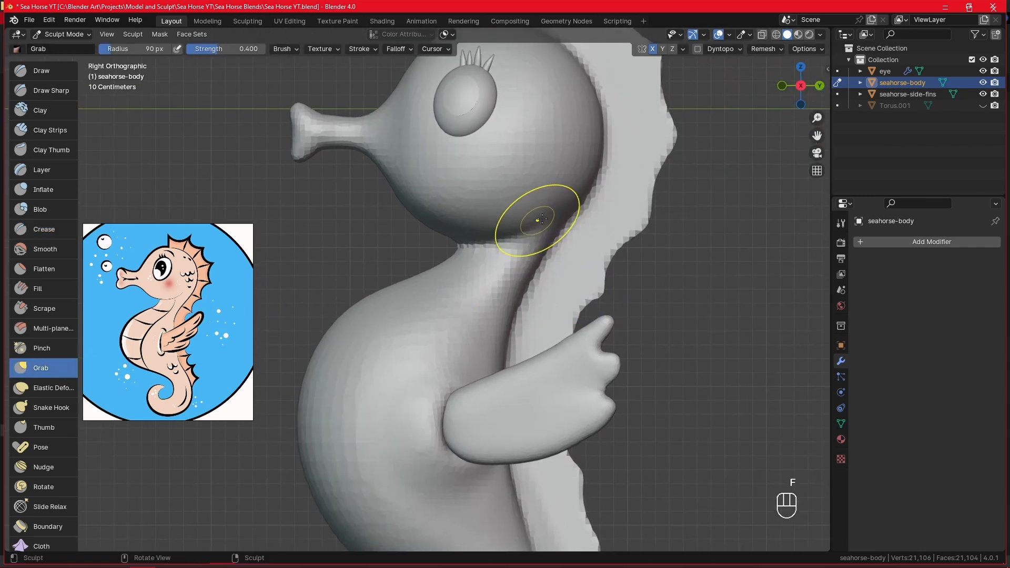
{"action": "left_click_drag", "start_coordinate": [577, 226], "coordinate": [545, 300], "text": "alt+shift"}
{"action": "key", "text": "f"}
{"action": "left_click", "coordinate": [547, 288]}
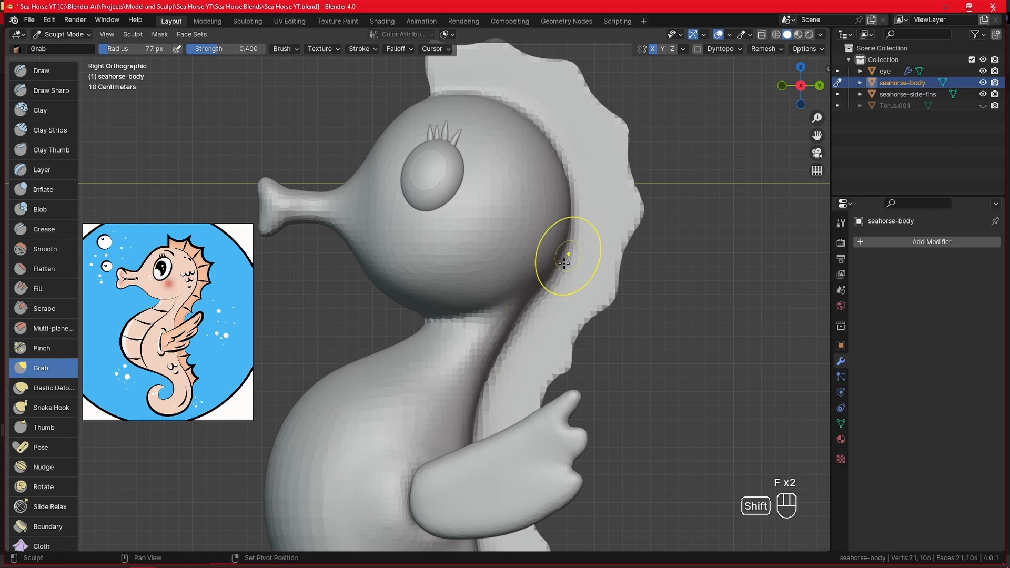
Step: Carve a mouth slit along the side of the snout with a 44 px Draw Sharp brush in Subtract direction
{"action": "scroll", "coordinate": [501, 284], "scroll_direction": "down", "scroll_amount": 3}
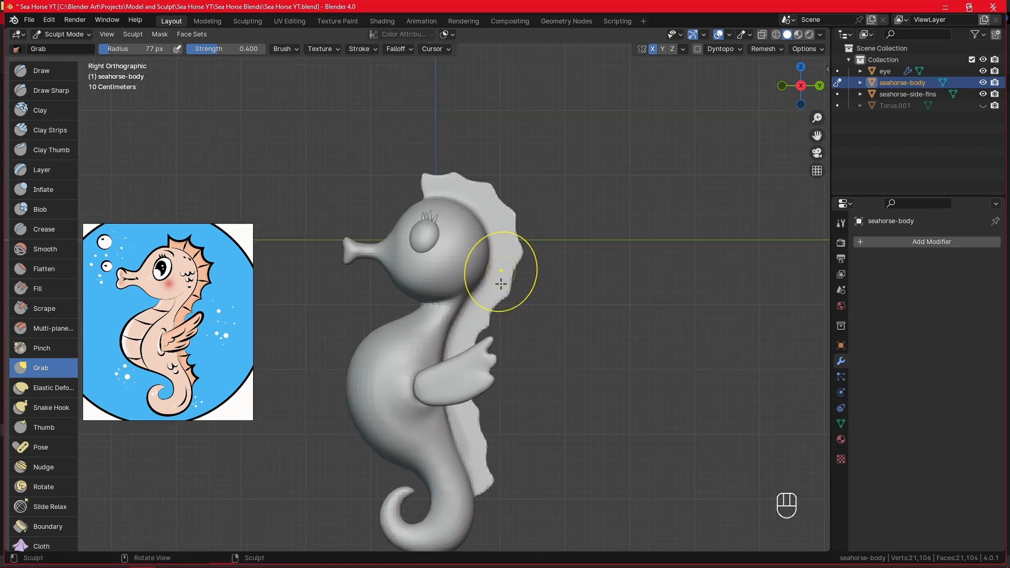
{"action": "middle_click_drag", "start_coordinate": [500, 284], "coordinate": [522, 163], "text": "shift"}
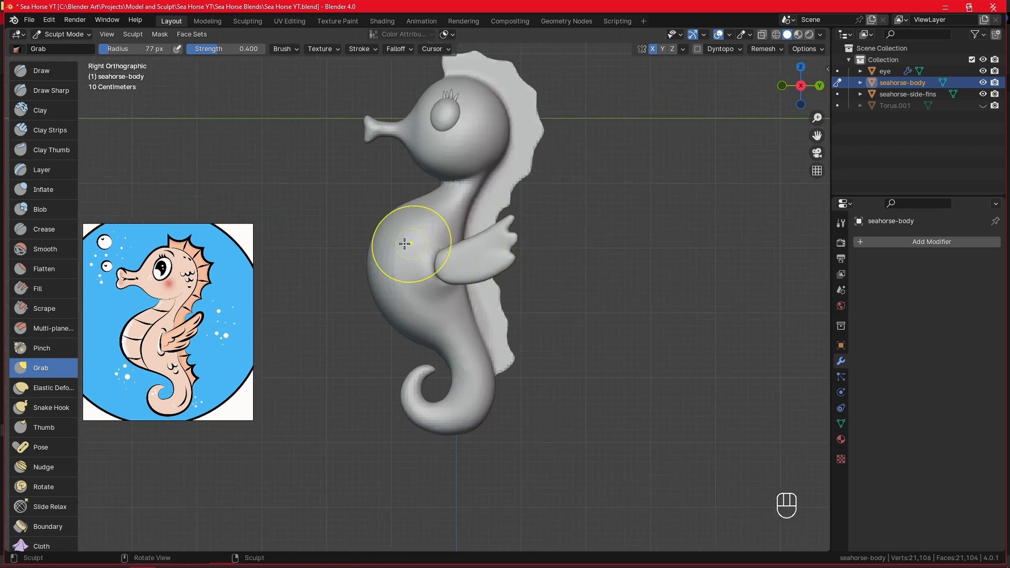
{"action": "middle_click_drag", "start_coordinate": [404, 243], "coordinate": [436, 317], "text": "shift"}
{"action": "left_click", "coordinate": [67, 94]}
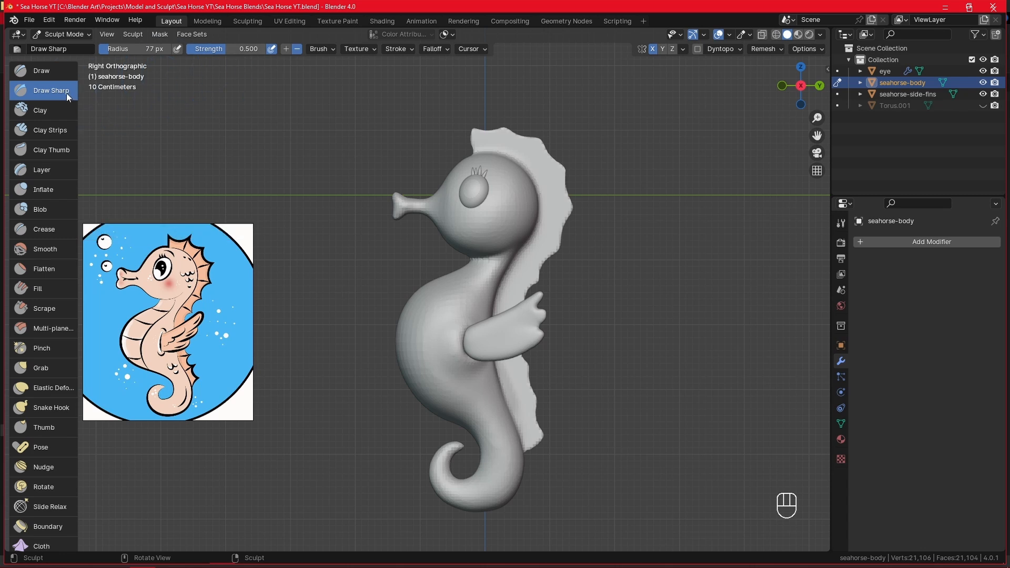
{"action": "key", "text": "alt"}
{"action": "mouse_move", "coordinate": [388, 234]}
{"action": "middle_mouse_down"}
{"action": "mouse_move", "coordinate": [432, 240]}
{"action": "mouse_move", "coordinate": [403, 207]}
{"action": "mouse_move", "coordinate": [483, 307]}
{"action": "mouse_move", "coordinate": [516, 252]}
{"action": "mouse_move", "coordinate": [509, 244]}
{"action": "middle_mouse_up"}
{"action": "key", "text": "f"}
{"action": "left_click", "coordinate": [493, 252]}
{"action": "key", "text": "f"}
{"action": "left_click", "coordinate": [499, 253]}
{"action": "mouse_move", "coordinate": [481, 213]}
{"action": "left_mouse_down"}
{"action": "mouse_move", "coordinate": [489, 208]}
{"action": "mouse_move", "coordinate": [464, 209]}
{"action": "mouse_move", "coordinate": [503, 207]}
{"action": "mouse_move", "coordinate": [369, 216]}
{"action": "mouse_move", "coordinate": [402, 216]}
{"action": "left_mouse_up"}
Step: Inflate the upper and lower lips at the snout's tip with a 95 px brush in Add direction
{"action": "left_click", "coordinate": [48, 189]}
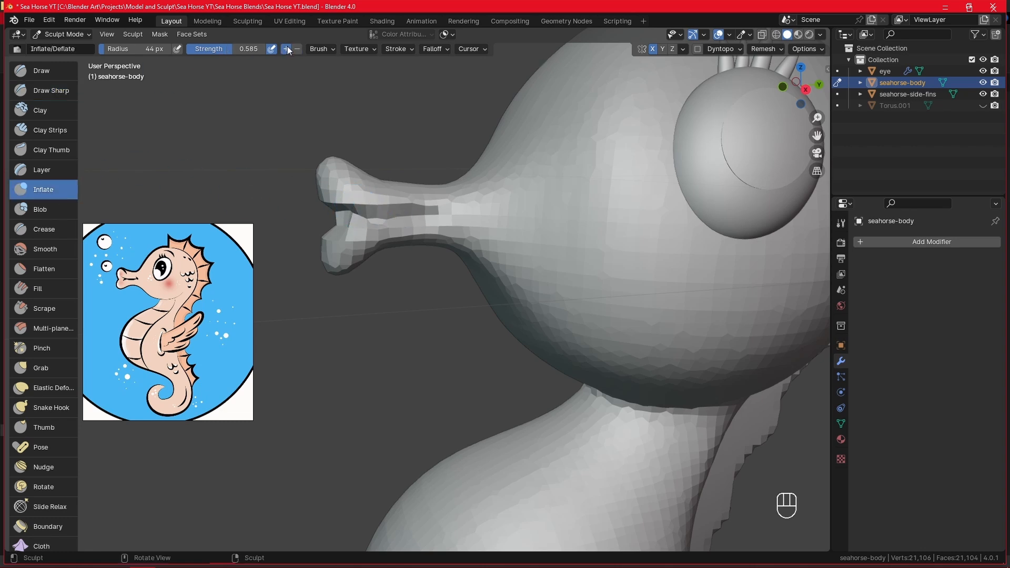
{"action": "key", "text": "f"}
{"action": "key", "text": "f"}
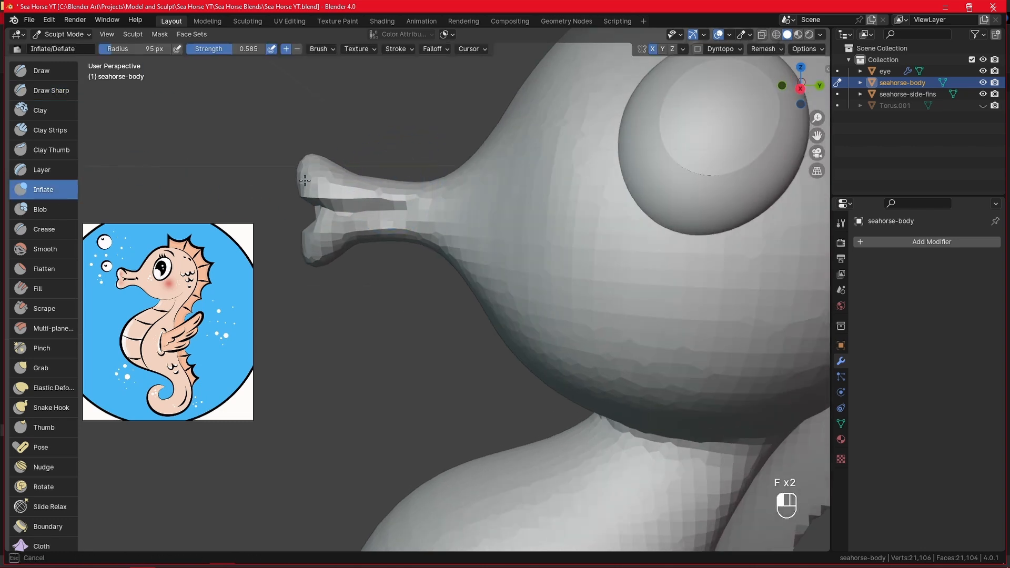
{"action": "left_click_drag", "start_coordinate": [304, 180], "coordinate": [336, 183]}
{"action": "left_click_drag", "start_coordinate": [336, 183], "coordinate": [435, 169], "text": "alt"}
{"action": "mouse_move", "coordinate": [435, 169]}
{"action": "left_mouse_down"}
{"action": "mouse_move", "coordinate": [417, 172]}
{"action": "mouse_move", "coordinate": [437, 174]}
{"action": "mouse_move", "coordinate": [434, 224]}
{"action": "left_mouse_up"}
{"action": "middle_click_drag", "start_coordinate": [434, 224], "coordinate": [387, 217]}
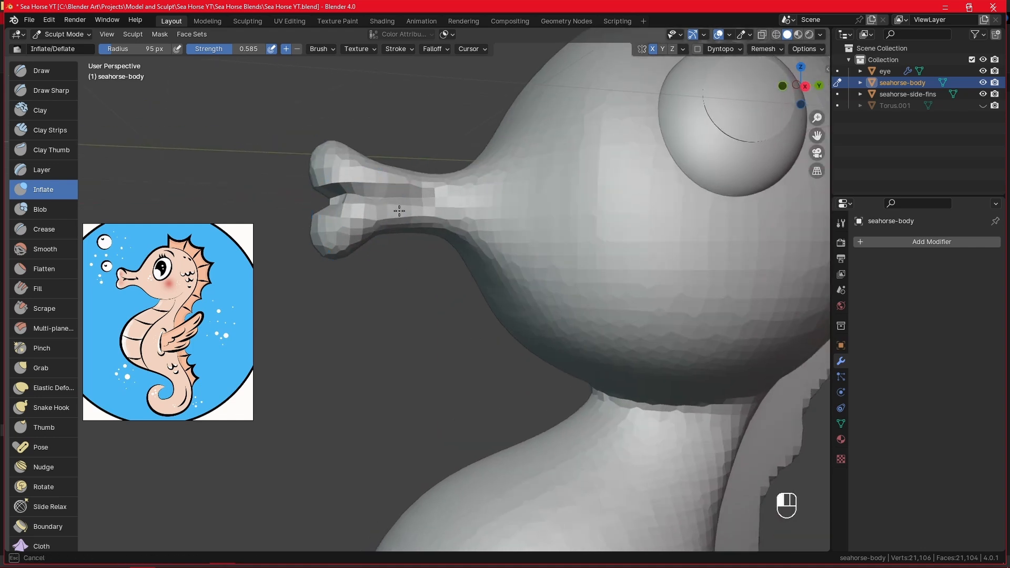
Step: Deepen the mouth slit along the snout with a 71 px Crease brush
{"action": "left_click", "coordinate": [50, 232]}
{"action": "key", "text": "f"}
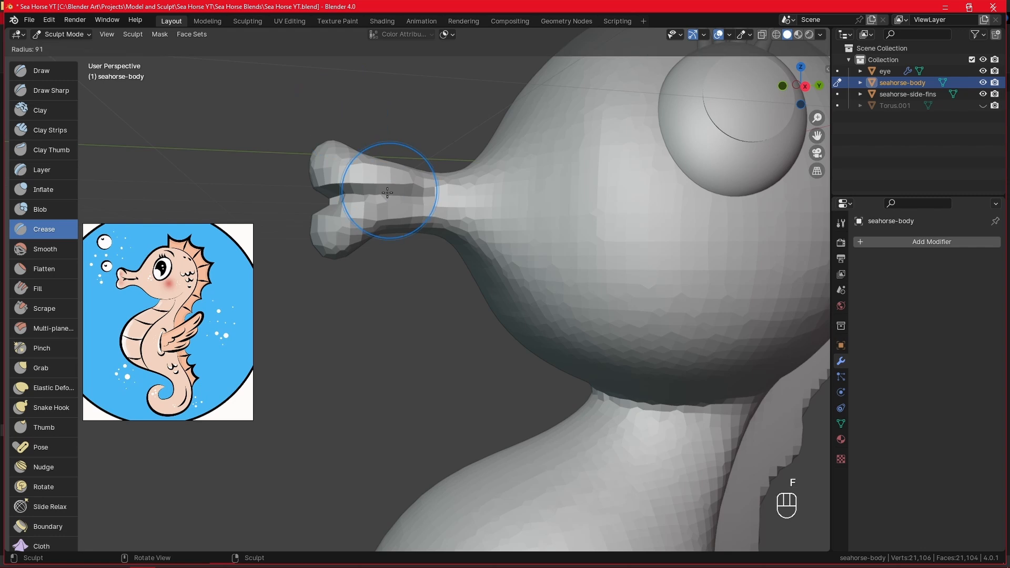
{"action": "left_click", "coordinate": [427, 185]}
{"action": "left_click_drag", "start_coordinate": [344, 191], "coordinate": [439, 198]}
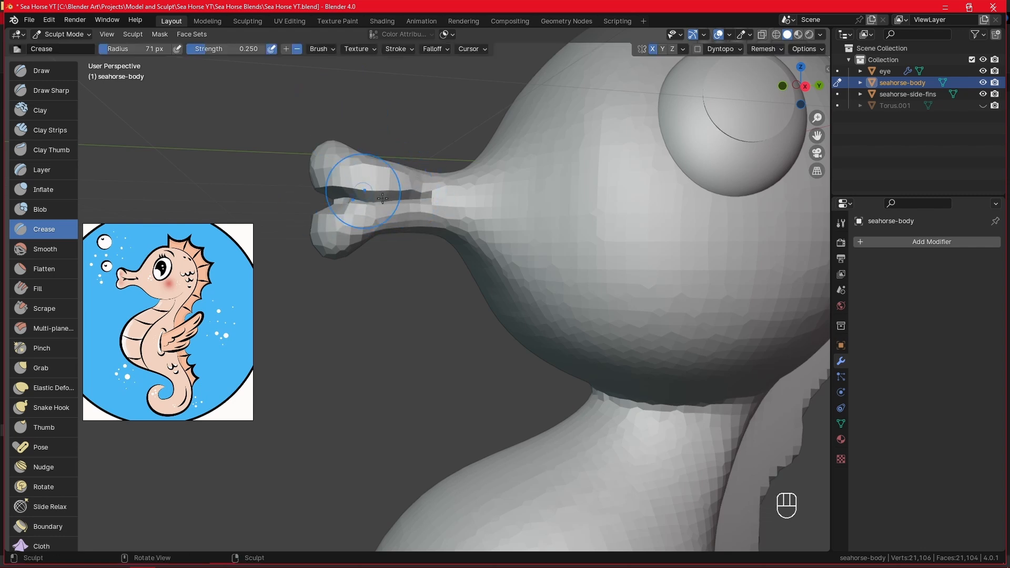
Step: Reshape the top of the snout near the head in the right orthographic view with 115 px and 129 px Grab brushes
{"action": "key", "text": "KP_3"}
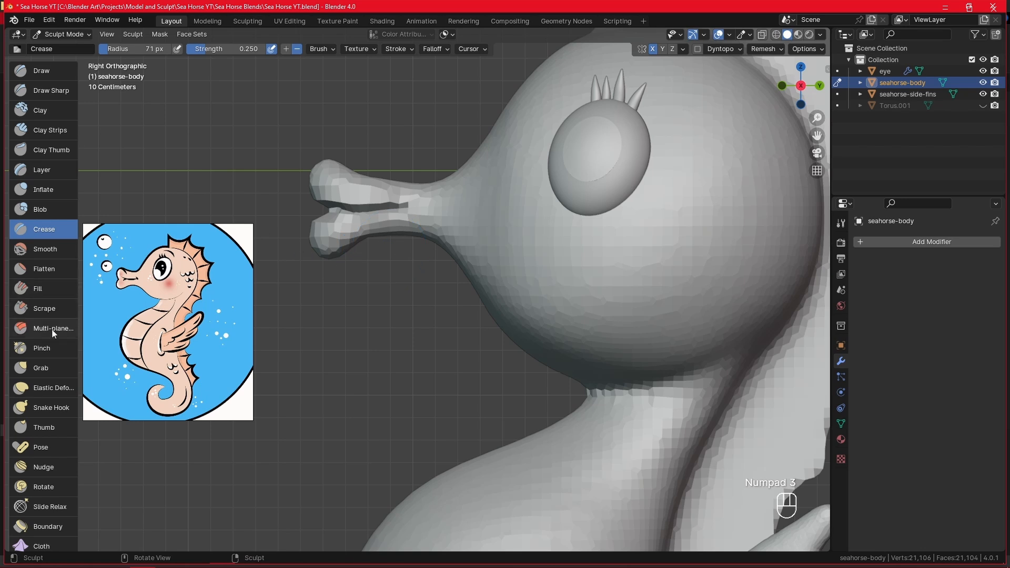
{"action": "left_click", "coordinate": [52, 365]}
{"action": "key", "text": "f"}
{"action": "left_click", "coordinate": [416, 169]}
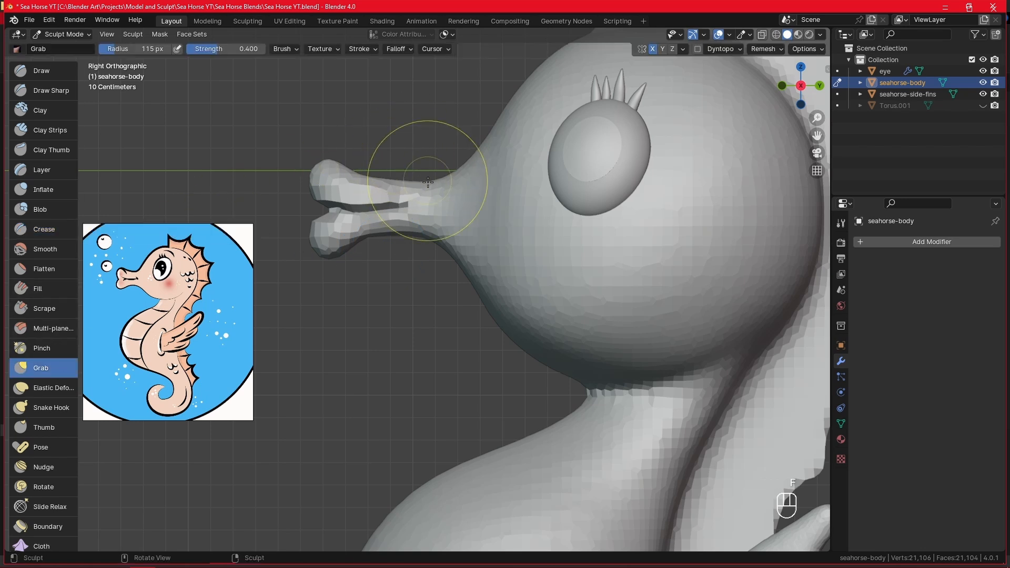
{"action": "left_click_drag", "start_coordinate": [428, 182], "coordinate": [447, 170]}
{"action": "key", "text": "f"}
{"action": "left_click", "coordinate": [444, 174]}
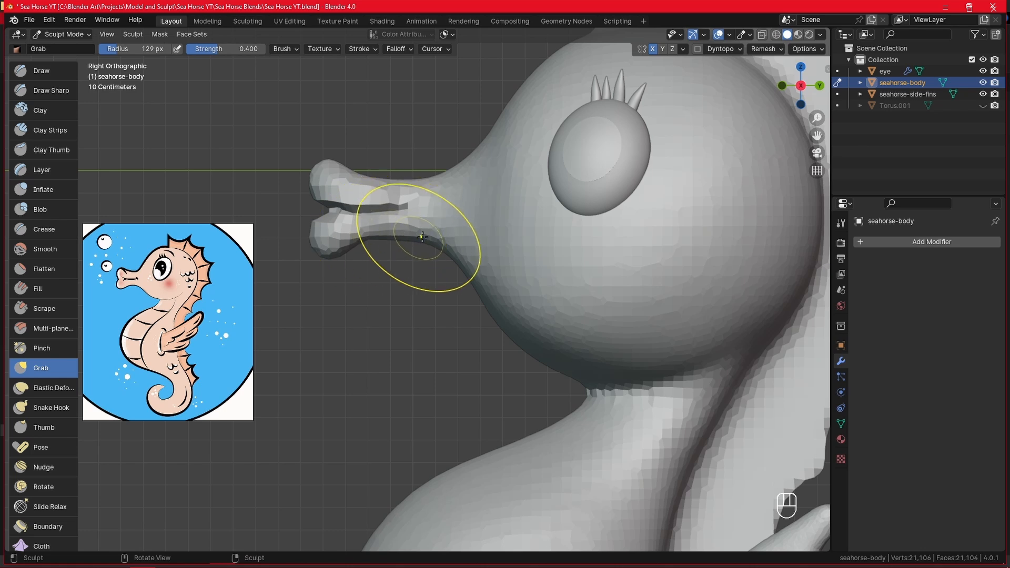
Step: Adjust the underside of the snout and the lower lip with a 131 px Grab brush
{"action": "key", "text": "f"}
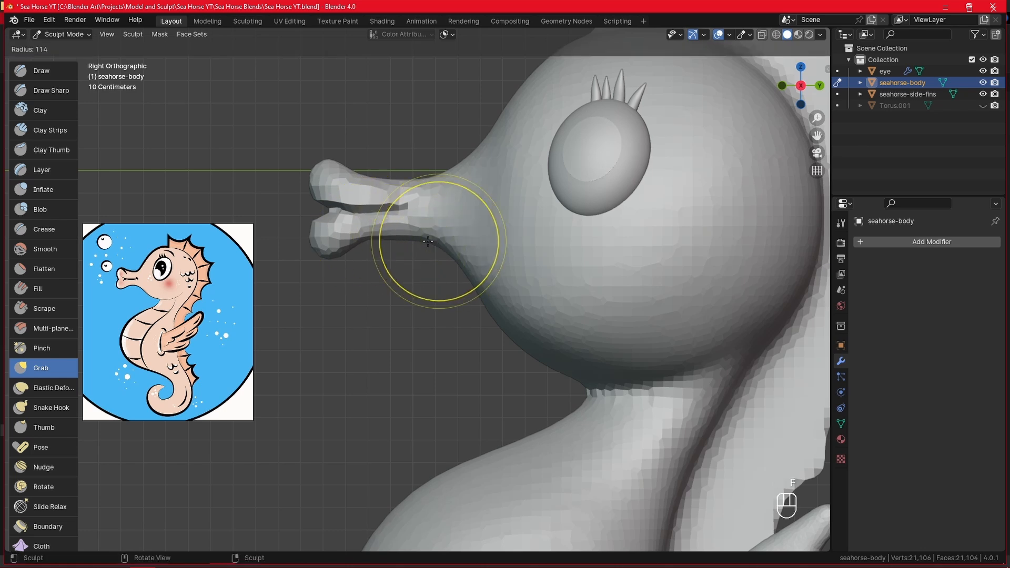
{"action": "left_click", "coordinate": [430, 239]}
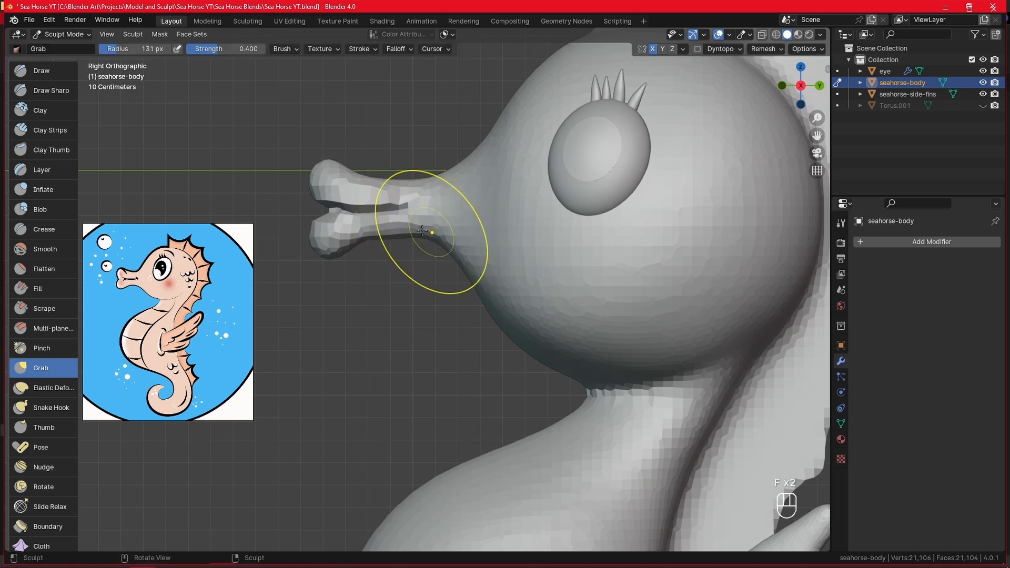
{"action": "key", "text": "f"}
{"action": "left_click_drag", "start_coordinate": [363, 243], "coordinate": [364, 241]}
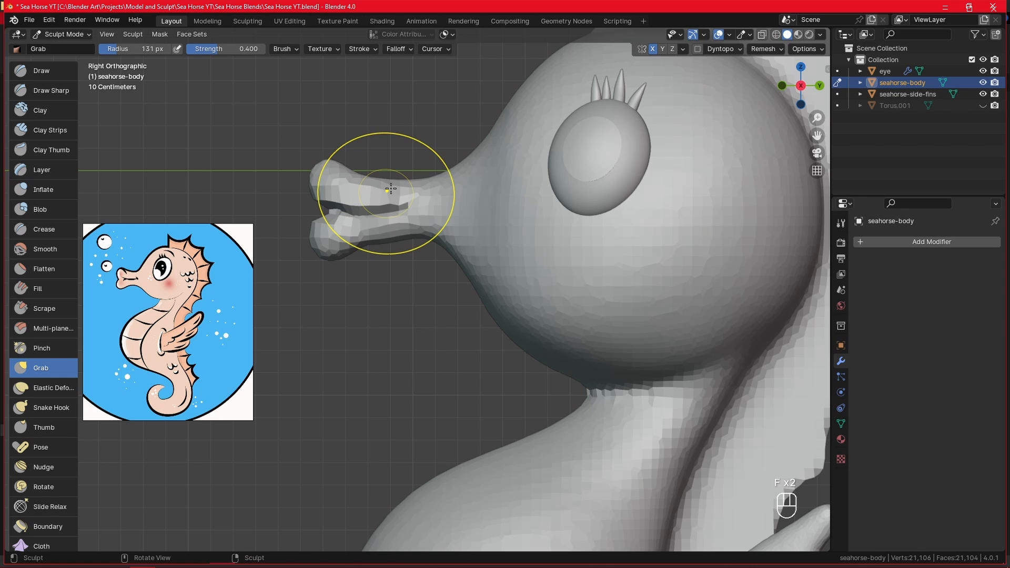
Step: Set the Grab brush radius to 117 px and nudge the upper lip's top edge upward
{"action": "key", "text": "f"}
{"action": "left_click", "coordinate": [421, 157]}
{"action": "left_click_drag", "start_coordinate": [393, 182], "coordinate": [390, 177]}
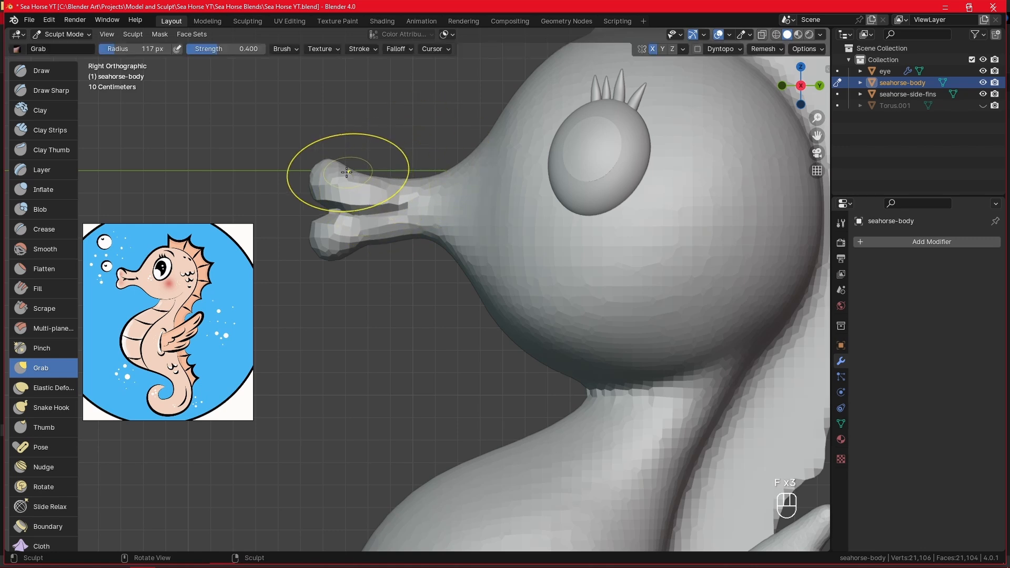
Step: Refine the mouth slit between the lips with a 34 px Crease brush at strength 0.250
{"action": "mouse_move", "coordinate": [418, 124]}
{"action": "left_mouse_down", "text": "ctrl+alt"}
{"action": "mouse_move", "coordinate": [459, 159]}
{"action": "mouse_move", "coordinate": [478, 134]}
{"action": "left_mouse_up", "text": "ctrl+alt"}
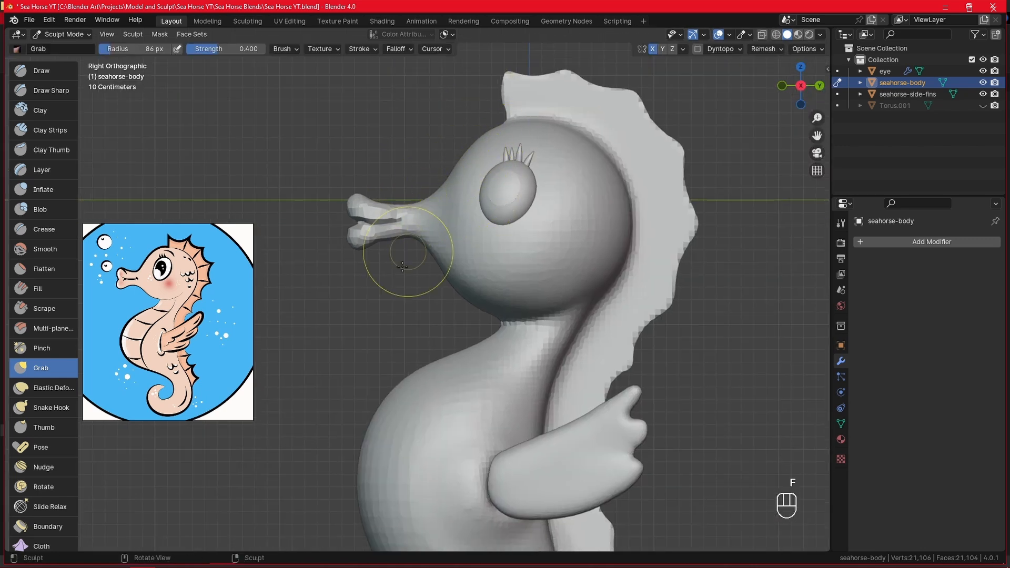
{"action": "scroll", "coordinate": [402, 266], "scroll_direction": "up", "scroll_amount": 2}
{"action": "left_click", "coordinate": [60, 229]}
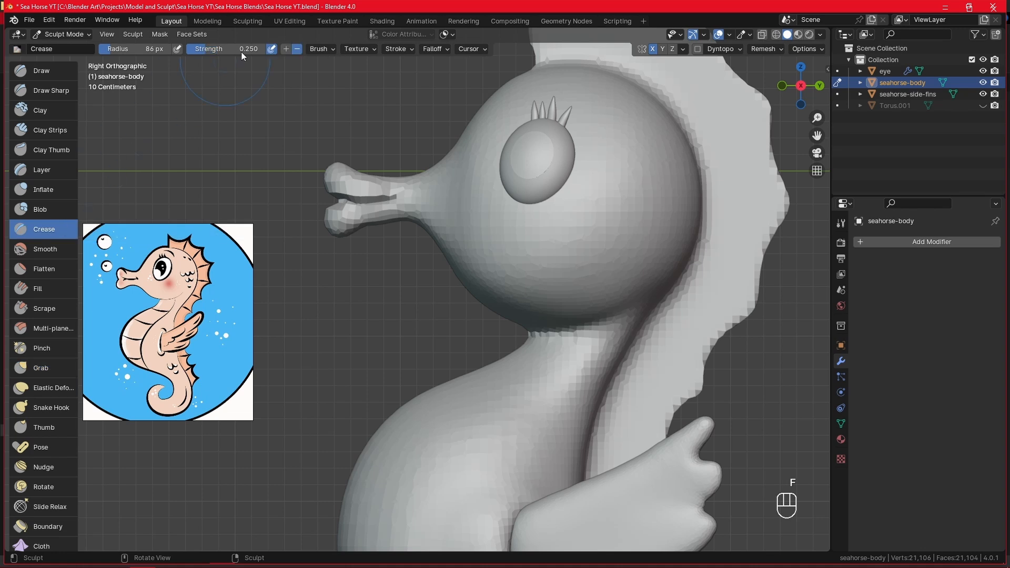
{"action": "scroll", "coordinate": [354, 173], "scroll_direction": "up", "scroll_amount": 3}
{"action": "left_click_drag", "start_coordinate": [295, 127], "coordinate": [272, 117]}
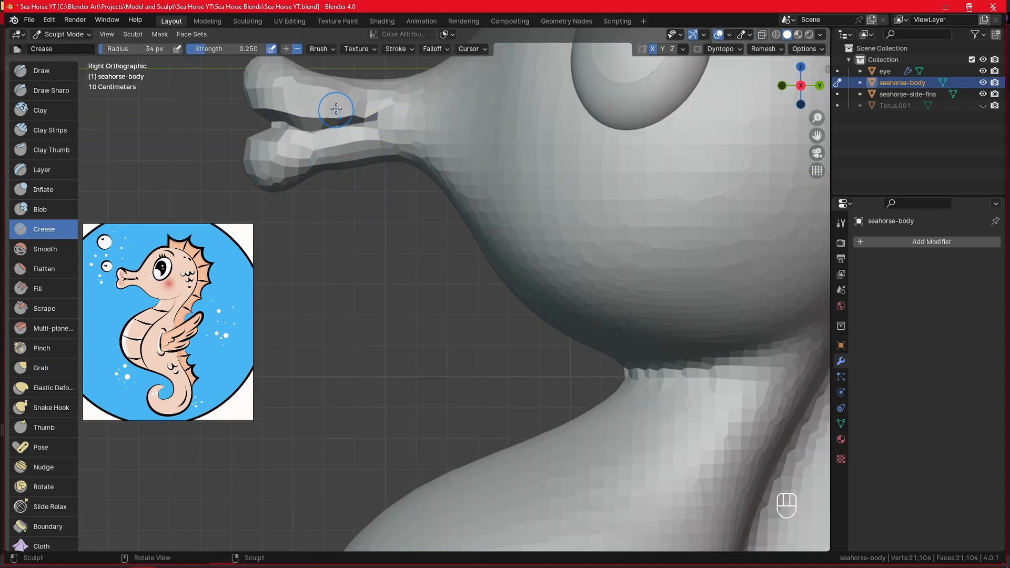
Step: Set the Inflate brush radius to 95 px and smooth the surface from the snout's base up to the forehead
{"action": "middle_click_drag", "start_coordinate": [333, 106], "coordinate": [390, 199], "text": "ctrl"}
{"action": "left_click_drag", "start_coordinate": [442, 190], "coordinate": [518, 303], "text": "ctrl+alt"}
{"action": "left_click_drag", "start_coordinate": [514, 358], "coordinate": [505, 336], "text": "alt+shift"}
{"action": "left_click_drag", "start_coordinate": [505, 335], "coordinate": [549, 337], "text": "alt"}
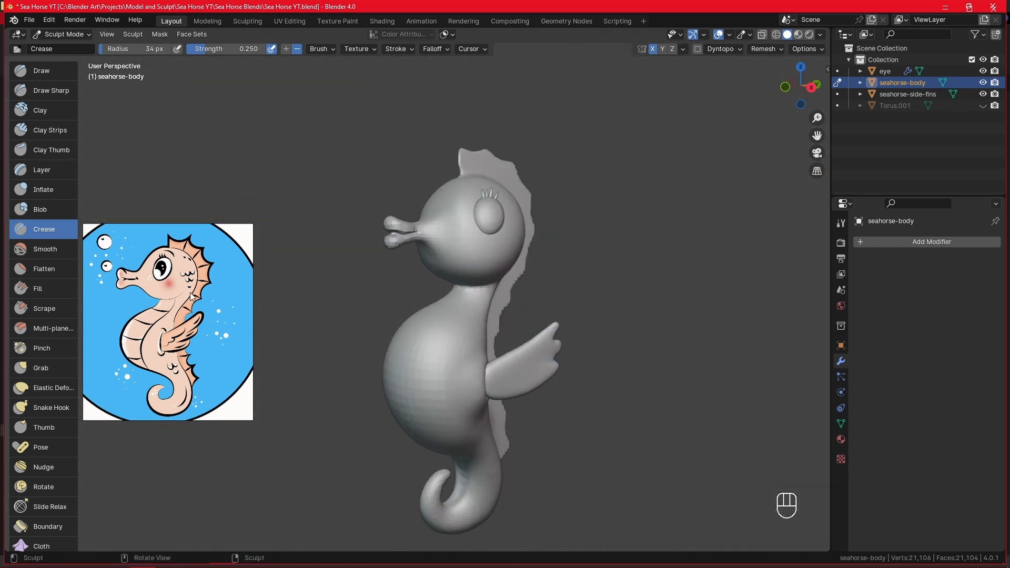
{"action": "left_click", "coordinate": [55, 190]}
{"action": "mouse_move", "coordinate": [445, 297]}
{"action": "middle_mouse_down", "text": "ctrl"}
{"action": "mouse_move", "coordinate": [494, 234]}
{"action": "mouse_move", "coordinate": [522, 219]}
{"action": "middle_mouse_up", "text": "ctrl"}
{"action": "key", "text": "f"}
{"action": "left_click_drag", "start_coordinate": [522, 220], "coordinate": [558, 223], "text": "alt"}
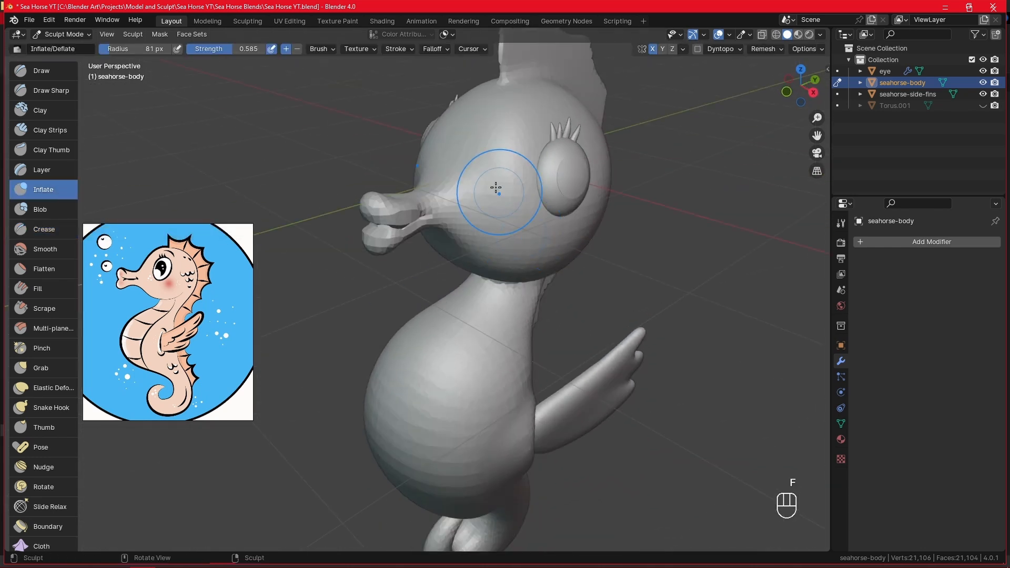
{"action": "mouse_move", "coordinate": [498, 216]}
{"action": "left_mouse_down", "text": "alt"}
{"action": "mouse_move", "coordinate": [446, 152]}
{"action": "mouse_move", "coordinate": [507, 184]}
{"action": "left_mouse_up", "text": "alt"}
{"action": "key", "text": "f"}
{"action": "left_click", "coordinate": [454, 152]}
{"action": "left_click_drag", "start_coordinate": [458, 154], "coordinate": [481, 181], "text": "alt"}
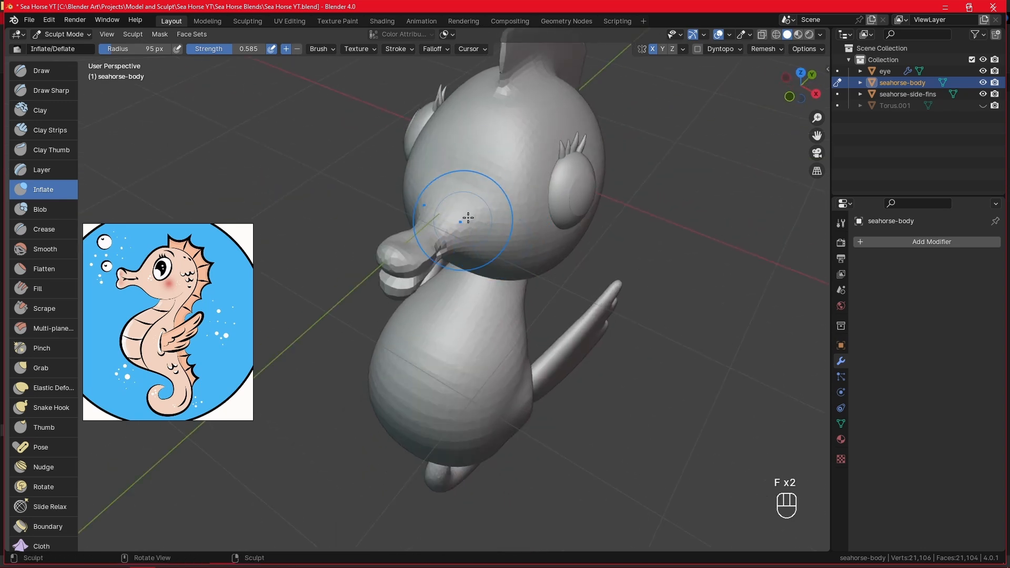
{"action": "left_click_drag", "start_coordinate": [473, 215], "coordinate": [508, 148], "text": "shift"}
{"action": "middle_click_drag", "start_coordinate": [492, 242], "coordinate": [568, 310]}
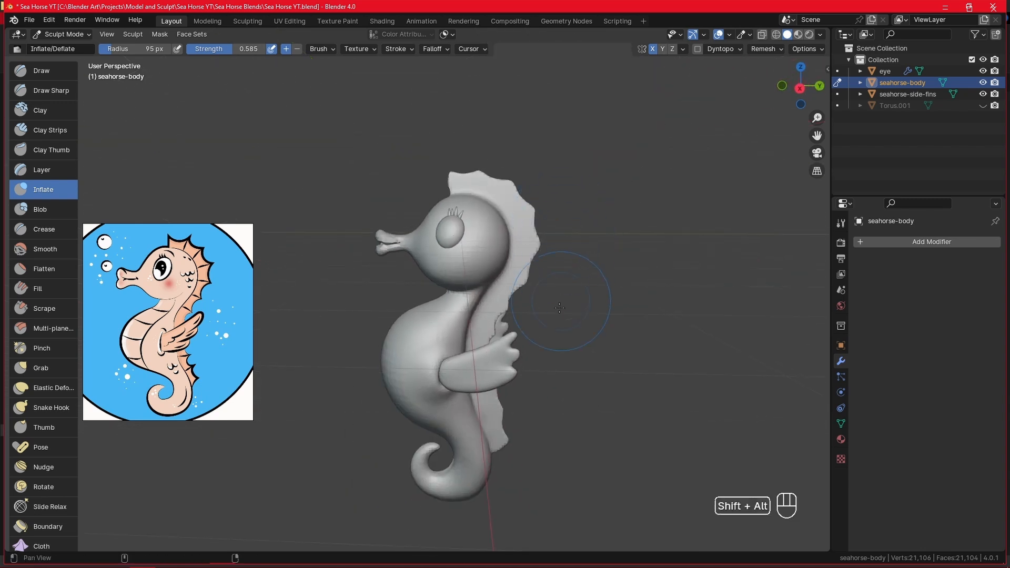
{"action": "left_click_drag", "start_coordinate": [568, 310], "coordinate": [583, 257], "text": "alt+shift"}
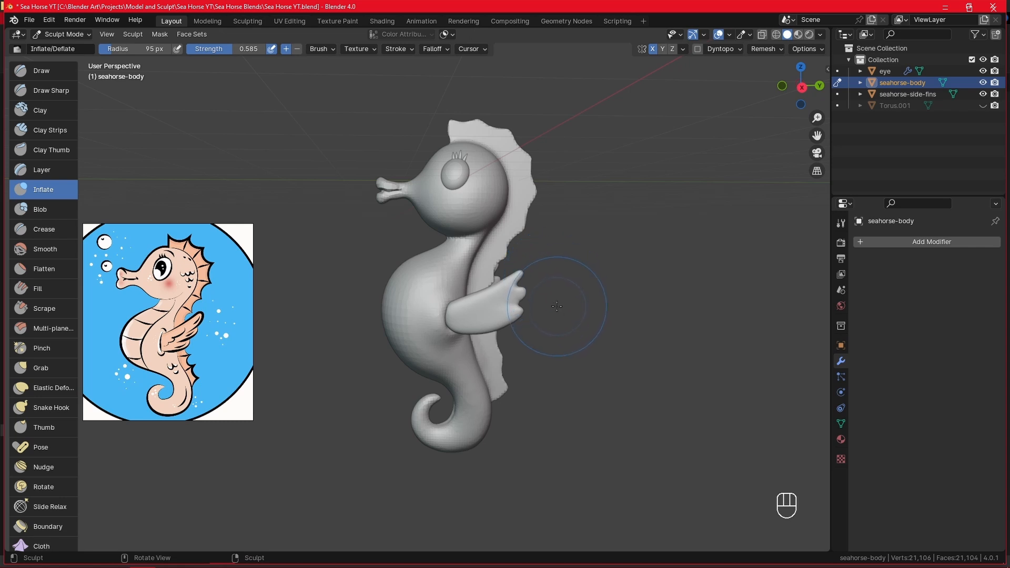
{"action": "left_click_drag", "start_coordinate": [563, 323], "coordinate": [560, 325], "text": "alt"}
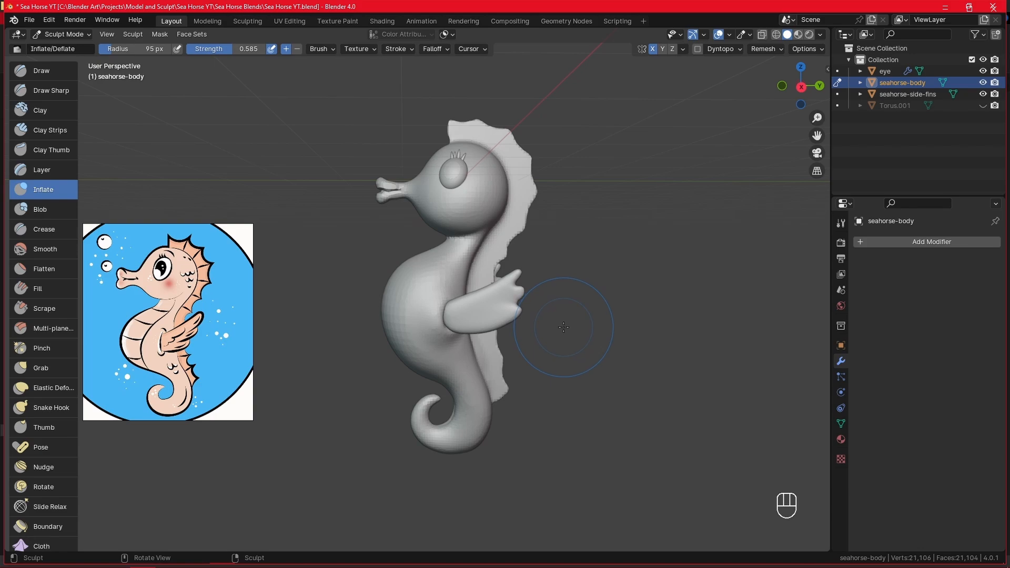